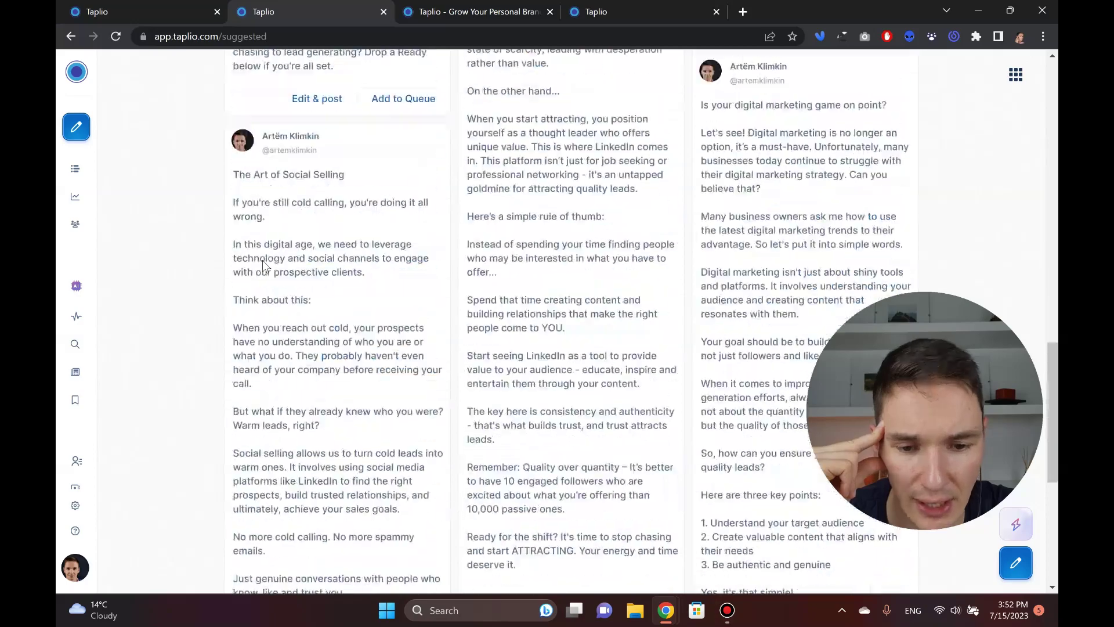
Look through the AI-generated LinkedIn posts in the Content Generated For You section.
{"action": "scroll", "coordinate": [261, 262], "scroll_direction": "up", "scroll_amount": 12}
{"action": "scroll", "coordinate": [260, 274], "scroll_direction": "up", "scroll_amount": 8}
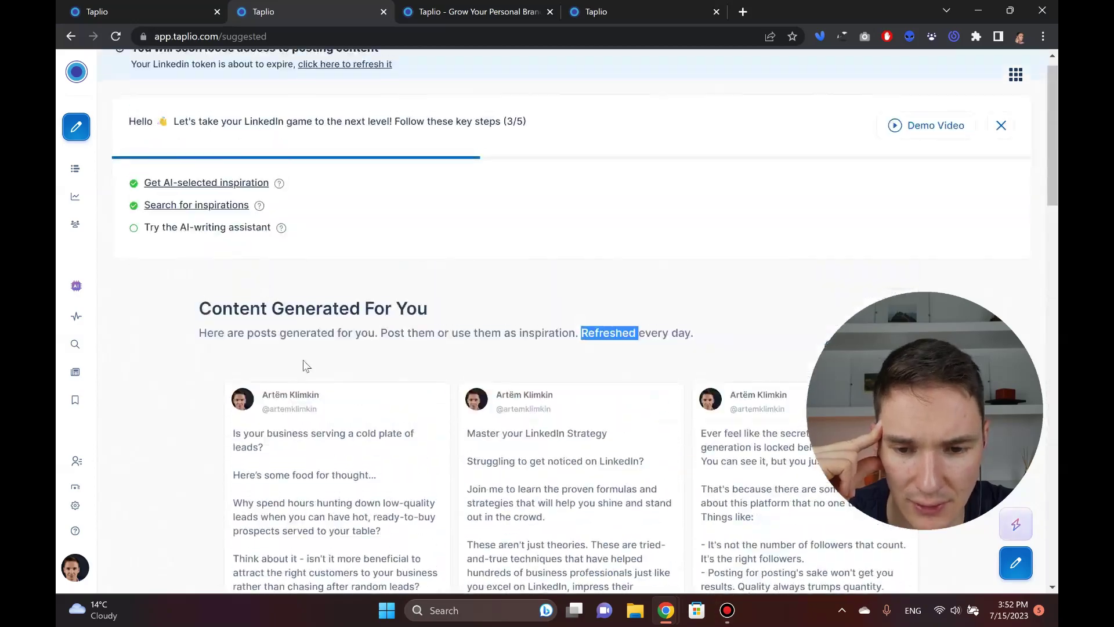
{"action": "scroll", "coordinate": [303, 360], "scroll_direction": "down", "scroll_amount": 18}
{"action": "scroll", "coordinate": [288, 326], "scroll_direction": "down", "scroll_amount": 5}
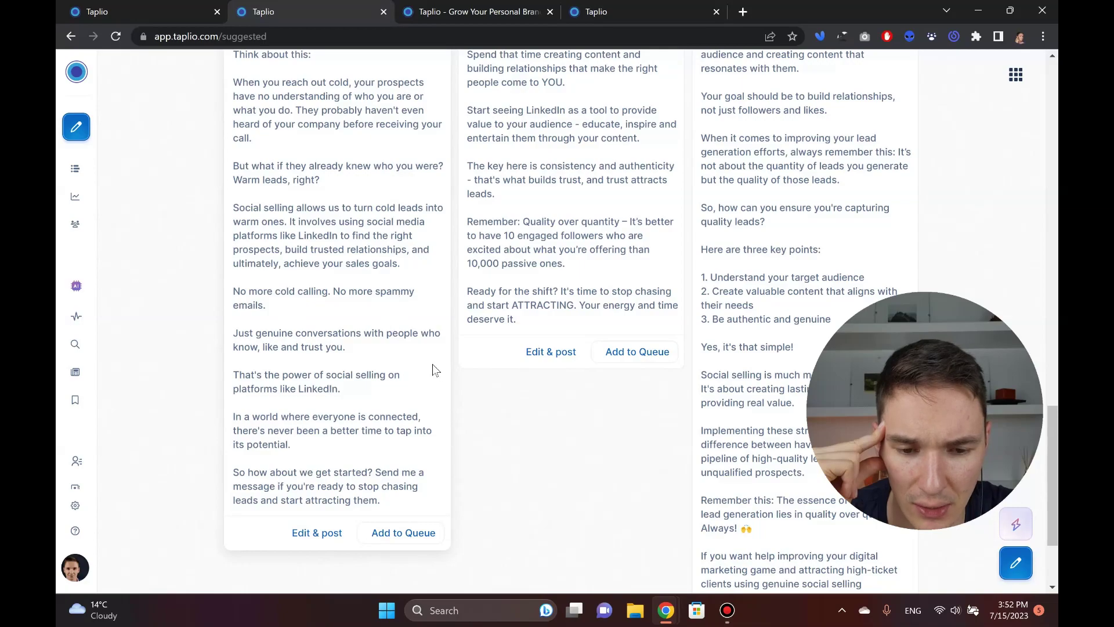
{"action": "scroll", "coordinate": [610, 347], "scroll_direction": "up", "scroll_amount": 5}
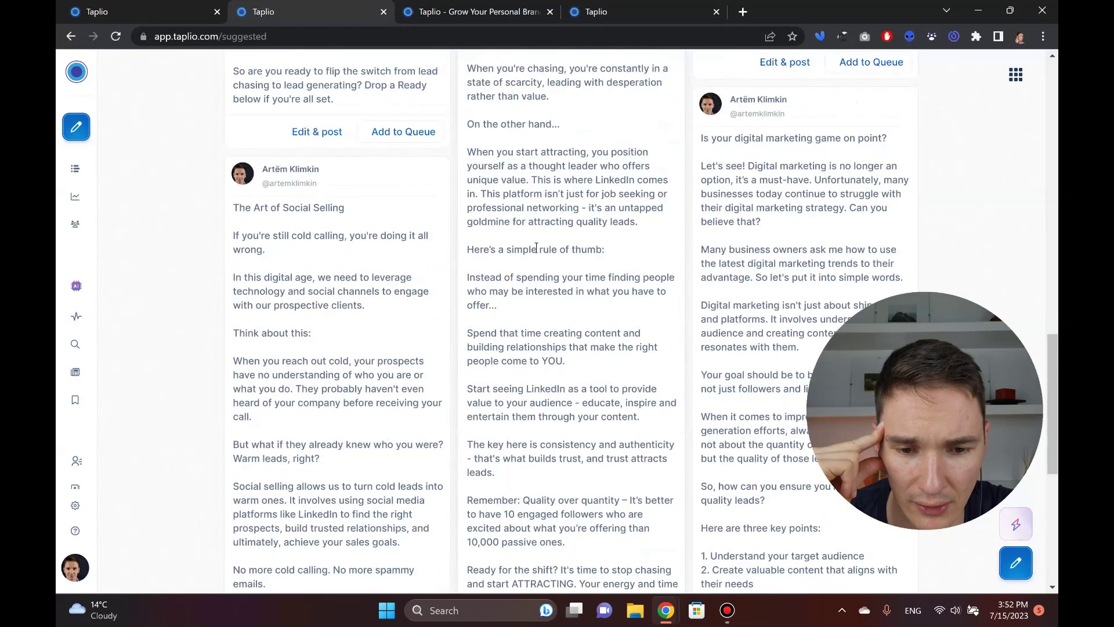
{"action": "scroll", "coordinate": [504, 281], "scroll_direction": "up", "scroll_amount": 10}
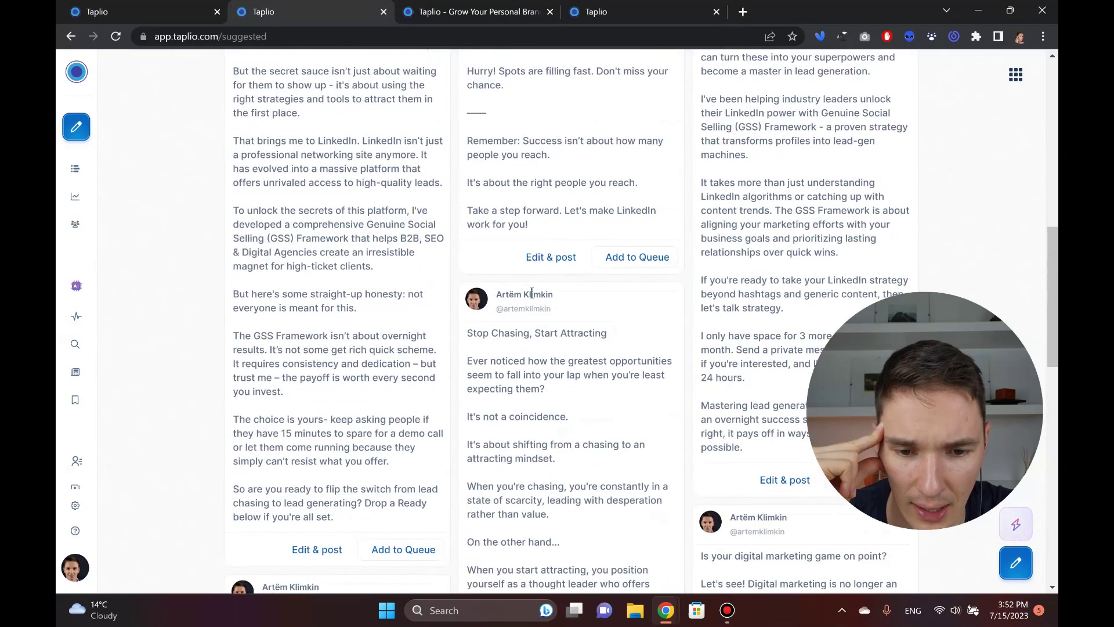
{"action": "scroll", "coordinate": [671, 183], "scroll_direction": "up", "scroll_amount": 4}
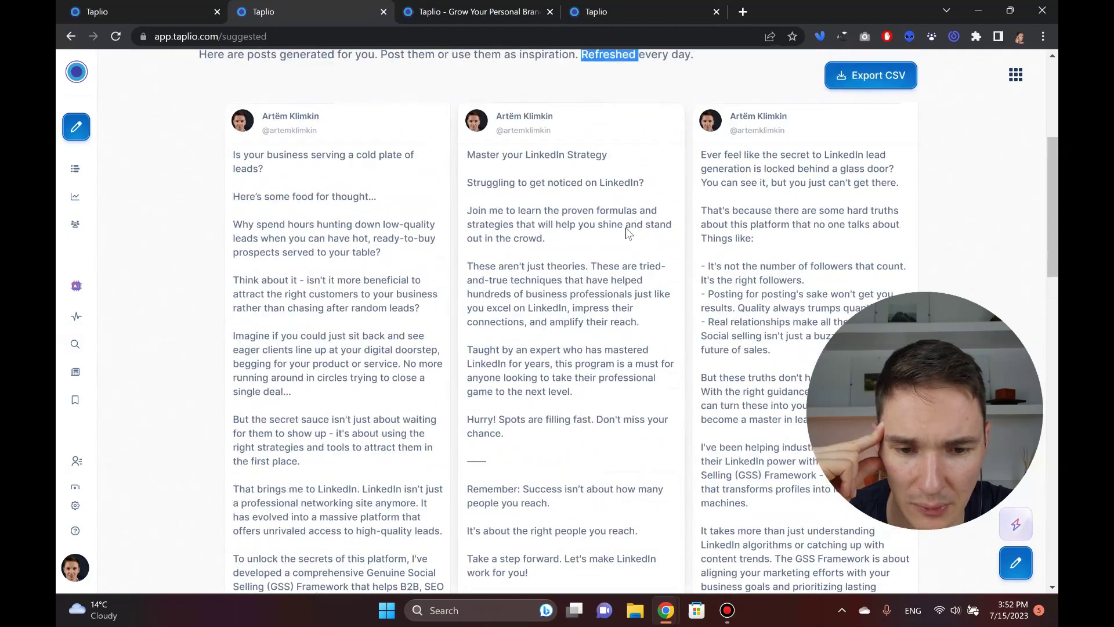
{"action": "scroll", "coordinate": [620, 238], "scroll_direction": "down", "scroll_amount": 8}
{"action": "scroll", "coordinate": [620, 238], "scroll_direction": "down", "scroll_amount": 10}
{"action": "scroll", "coordinate": [613, 316], "scroll_direction": "up", "scroll_amount": 14}
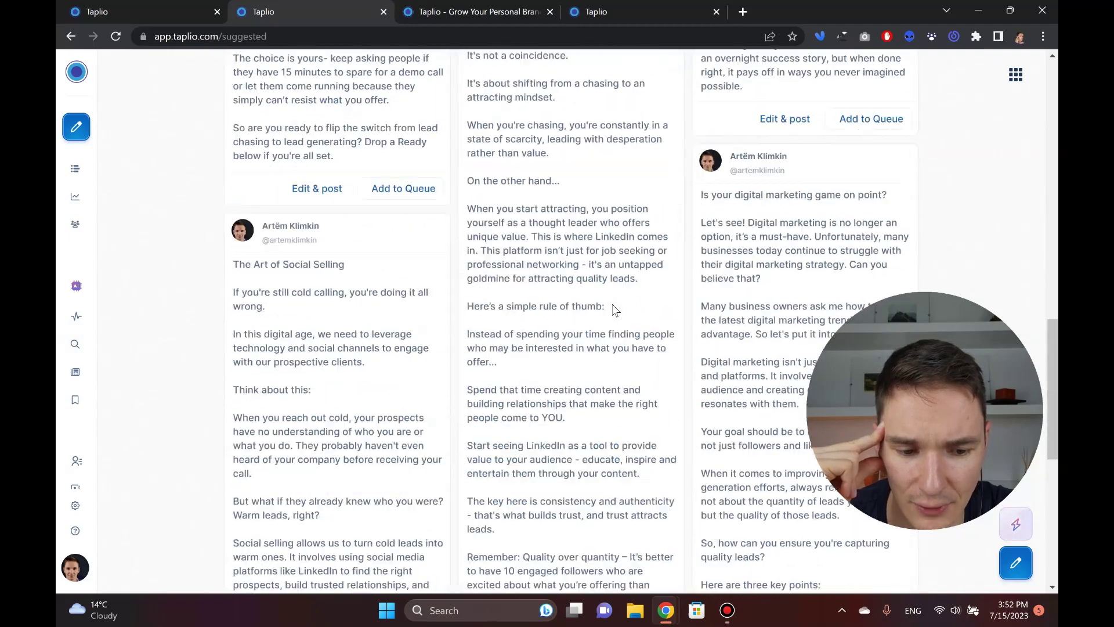
{"action": "scroll", "coordinate": [609, 308], "scroll_direction": "up", "scroll_amount": 6}
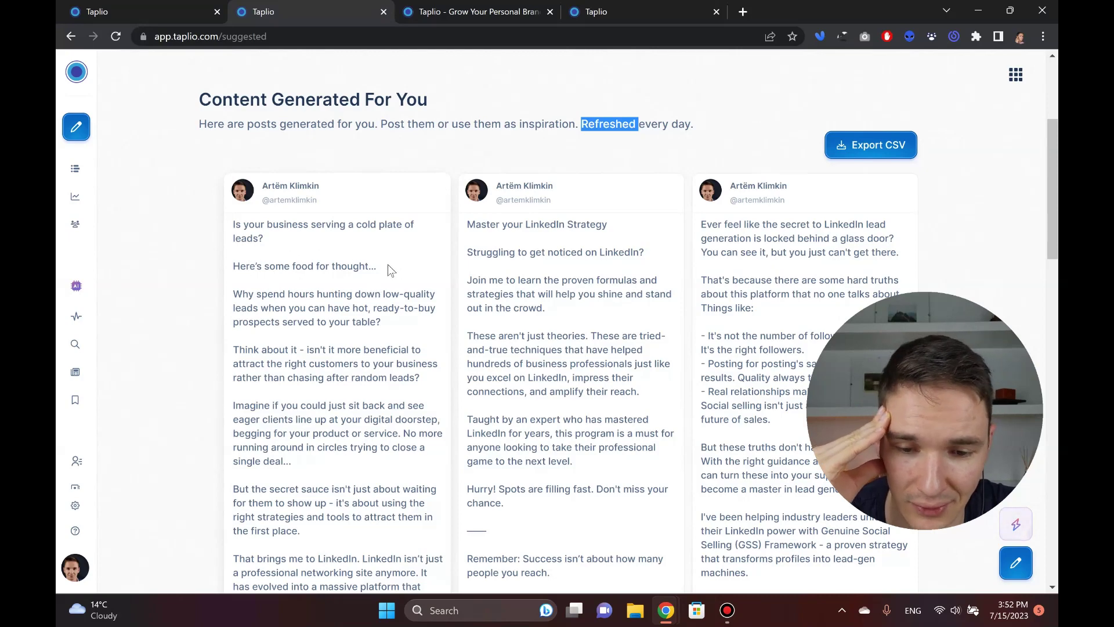
{"action": "left_click_drag", "start_coordinate": [387, 266], "coordinate": [207, 233]}
{"action": "left_click", "coordinate": [207, 233]}
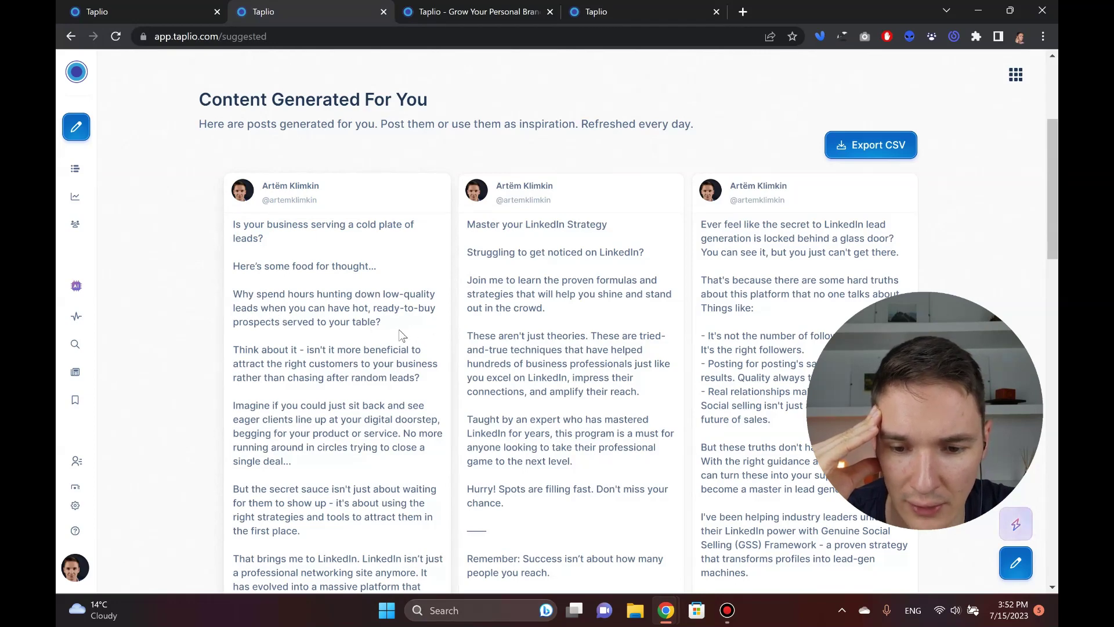
{"action": "scroll", "coordinate": [174, 325], "scroll_direction": "down", "scroll_amount": 1}
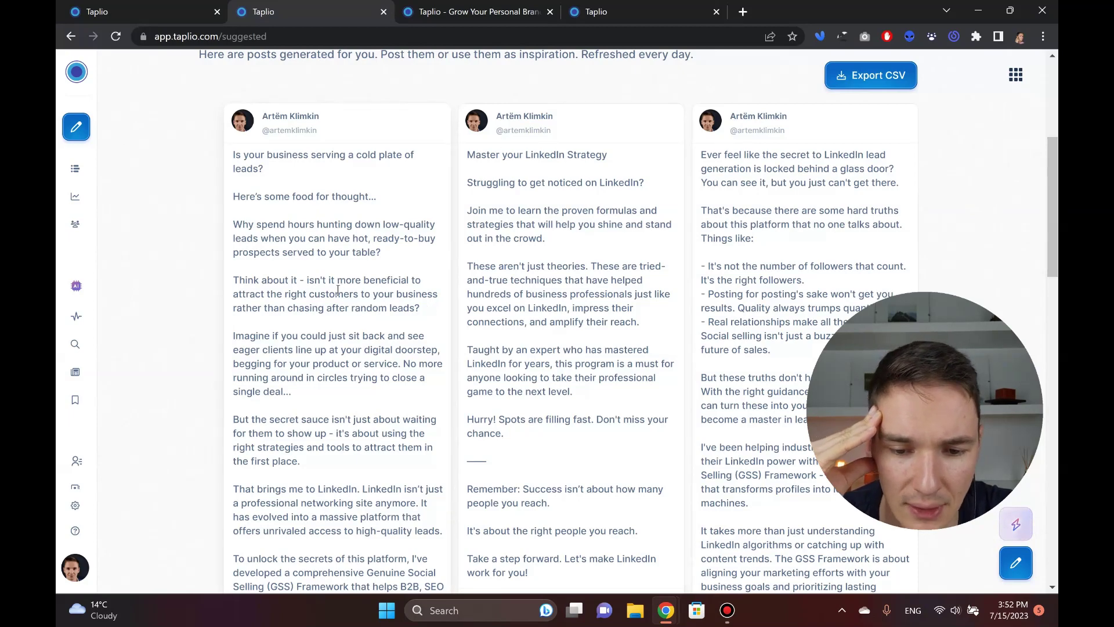
{"action": "scroll", "coordinate": [412, 252], "scroll_direction": "up", "scroll_amount": 2}
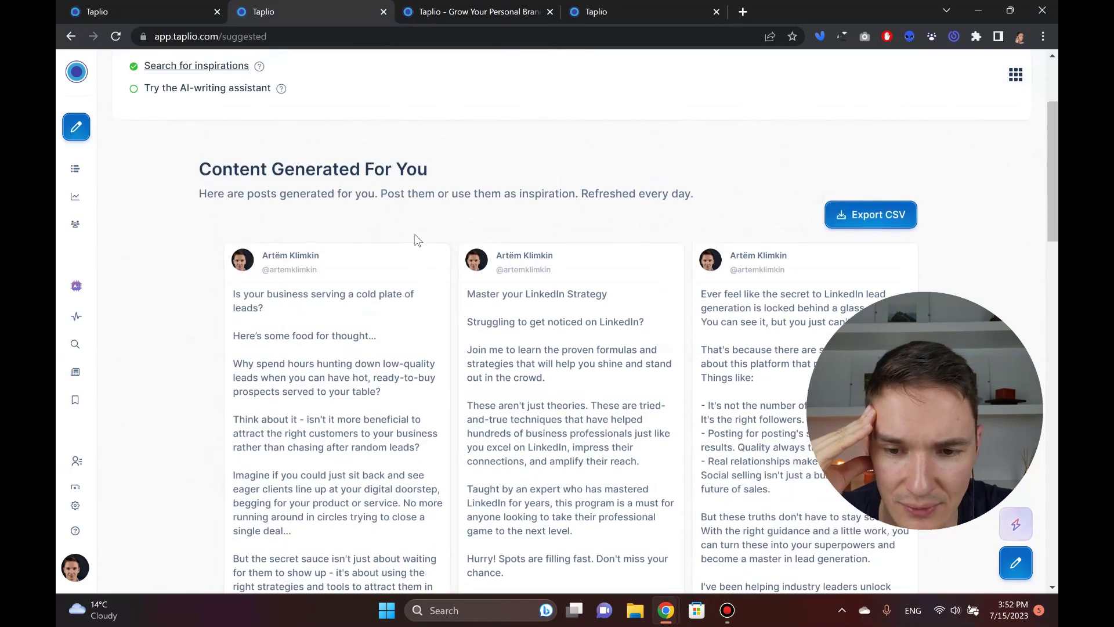
{"action": "scroll", "coordinate": [495, 198], "scroll_direction": "down", "scroll_amount": 3}
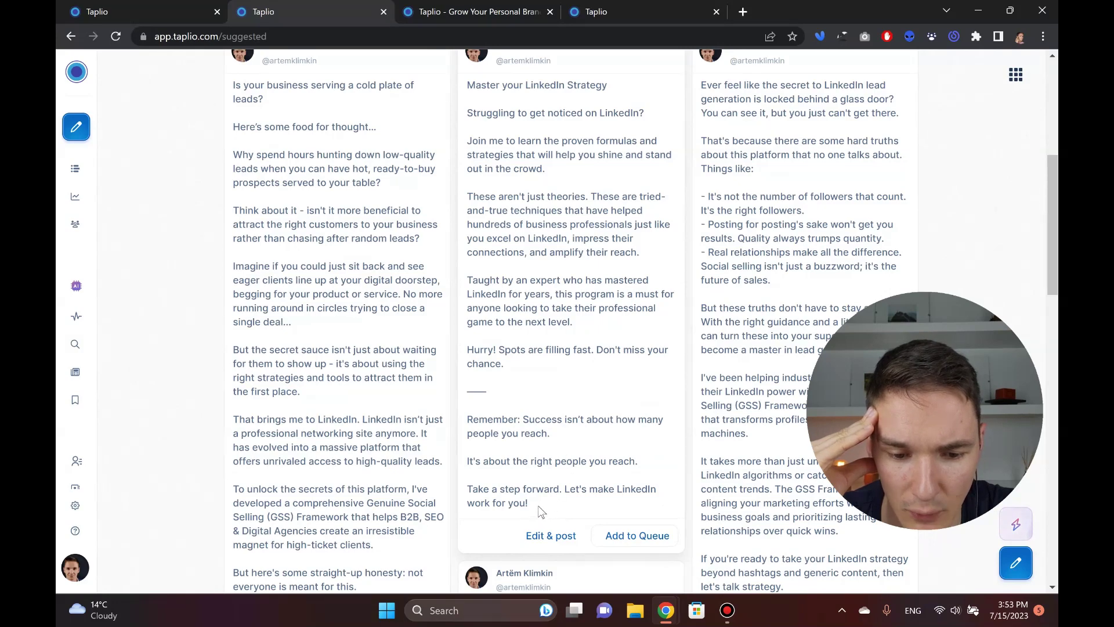
Highlight the closing call to action of the "Master your LinkedIn Strategy" post and skim the surrounding posts.
{"action": "left_click_drag", "start_coordinate": [538, 506], "coordinate": [467, 482]}
{"action": "key", "text": "ctrl+c"}
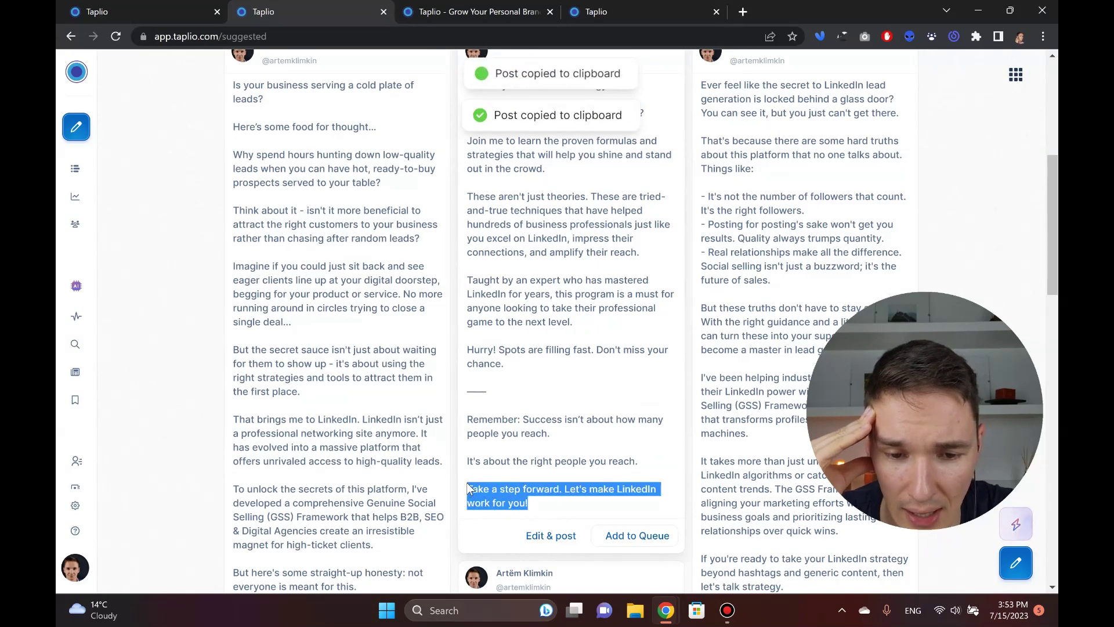
{"action": "left_click", "coordinate": [472, 481]}
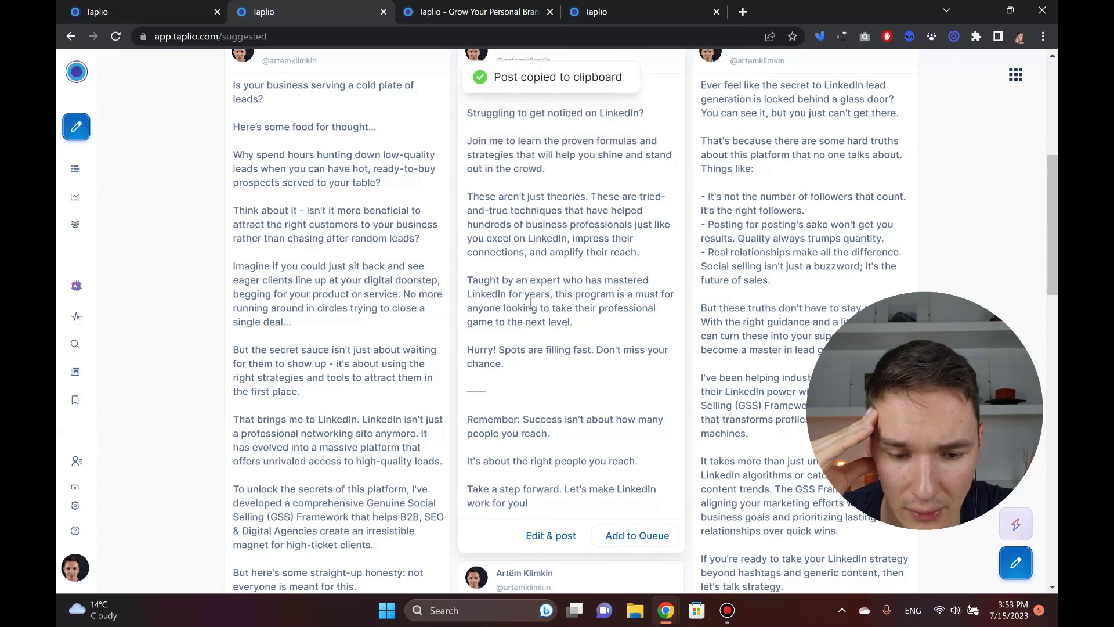
{"action": "scroll", "coordinate": [519, 274], "scroll_direction": "down", "scroll_amount": 9}
{"action": "scroll", "coordinate": [730, 215], "scroll_direction": "up", "scroll_amount": 7}
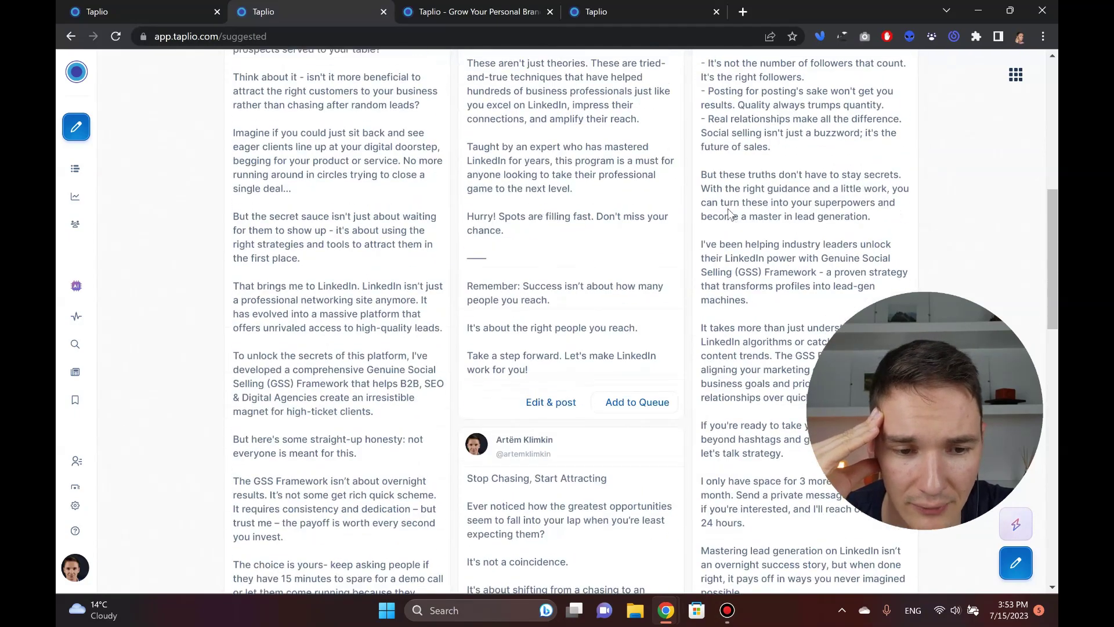
{"action": "scroll", "coordinate": [701, 206], "scroll_direction": "up", "scroll_amount": 7}
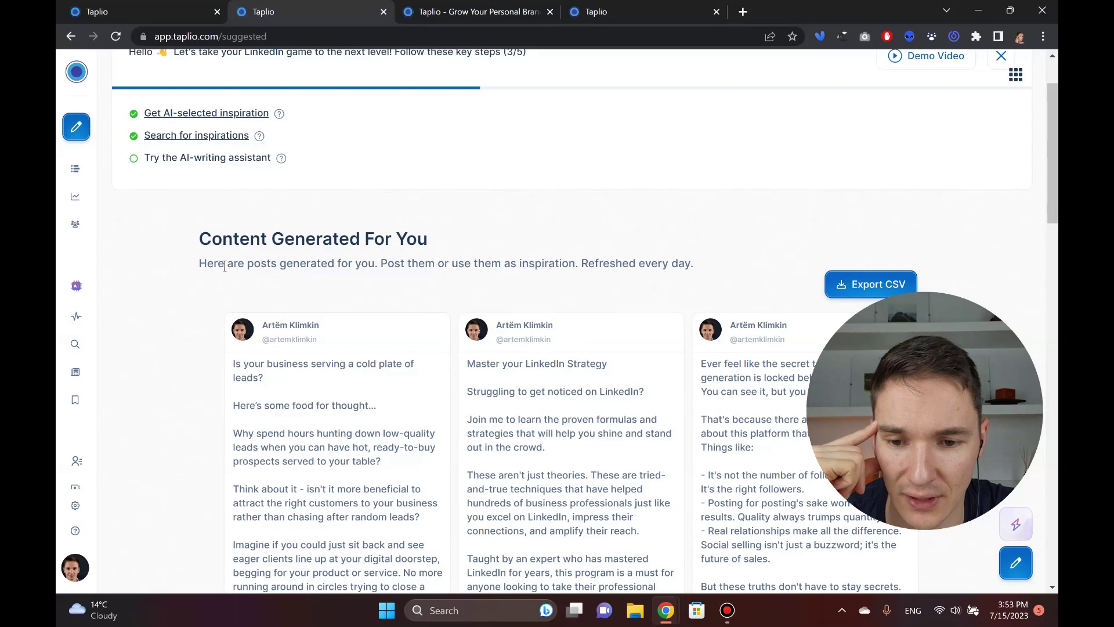
View the Post Generator page and switch to the Hook Generator.
{"action": "mouse_move", "coordinate": [76, 375]}
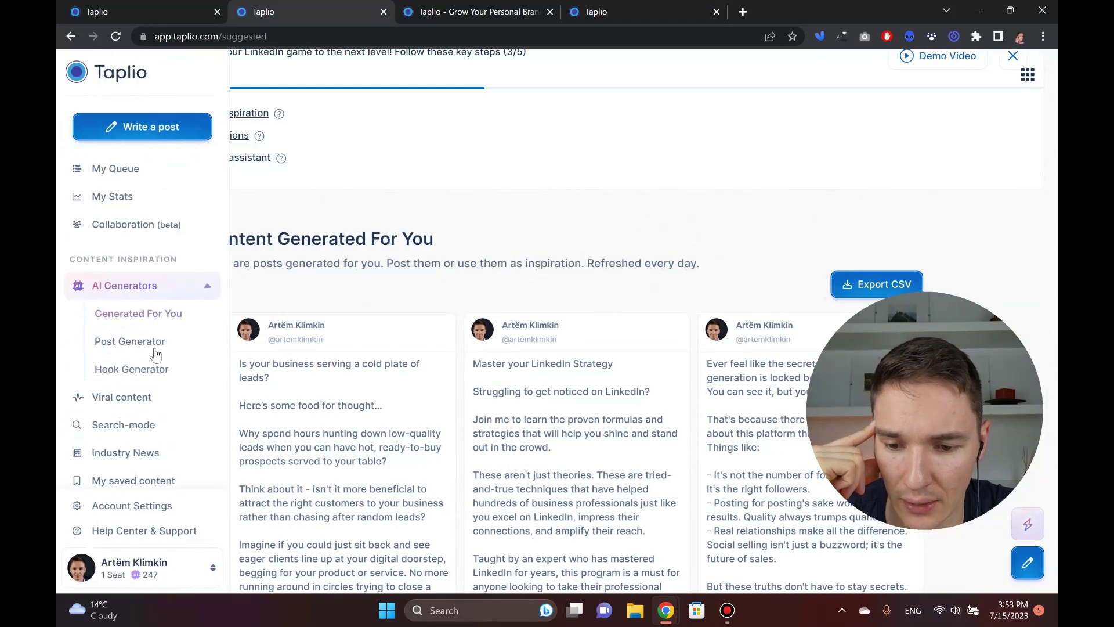
{"action": "left_click", "coordinate": [174, 336]}
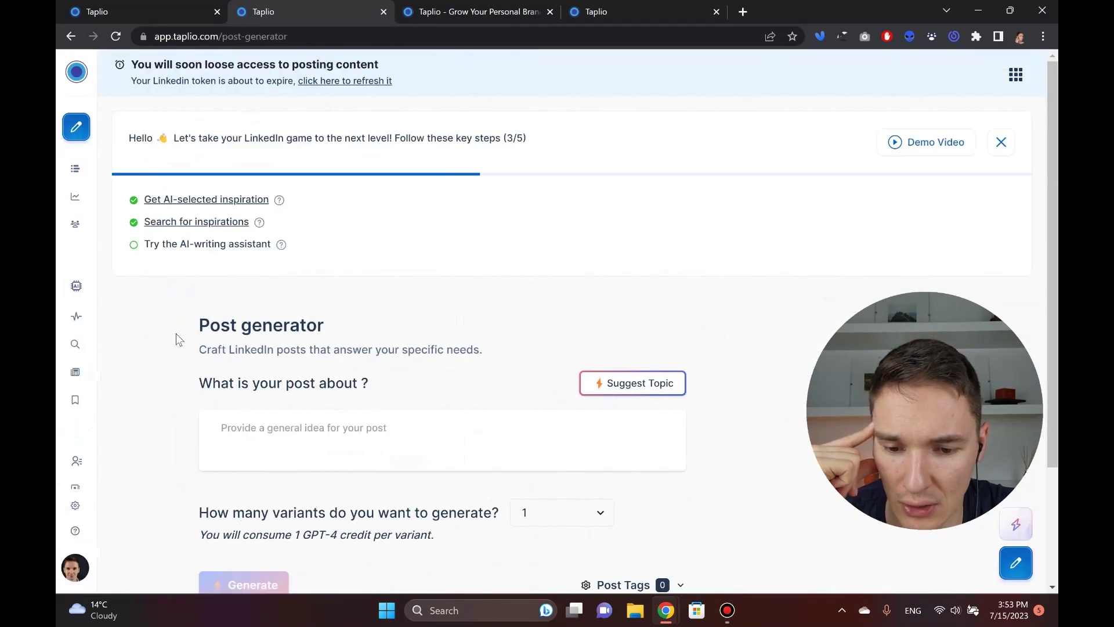
{"action": "mouse_move", "coordinate": [57, 368]}
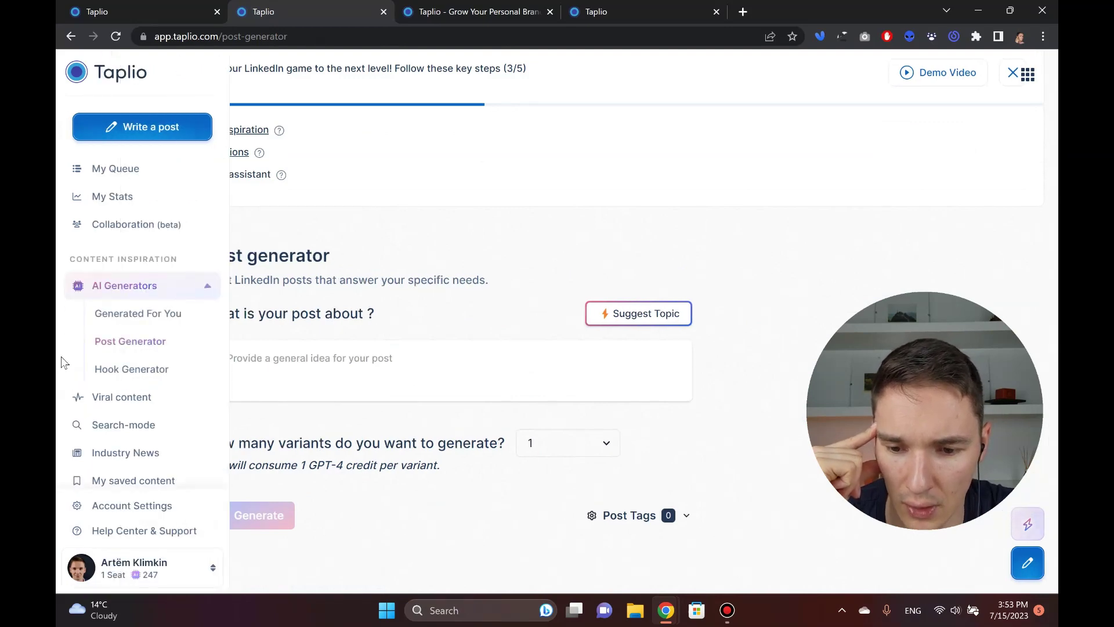
{"action": "left_click", "coordinate": [104, 368]}
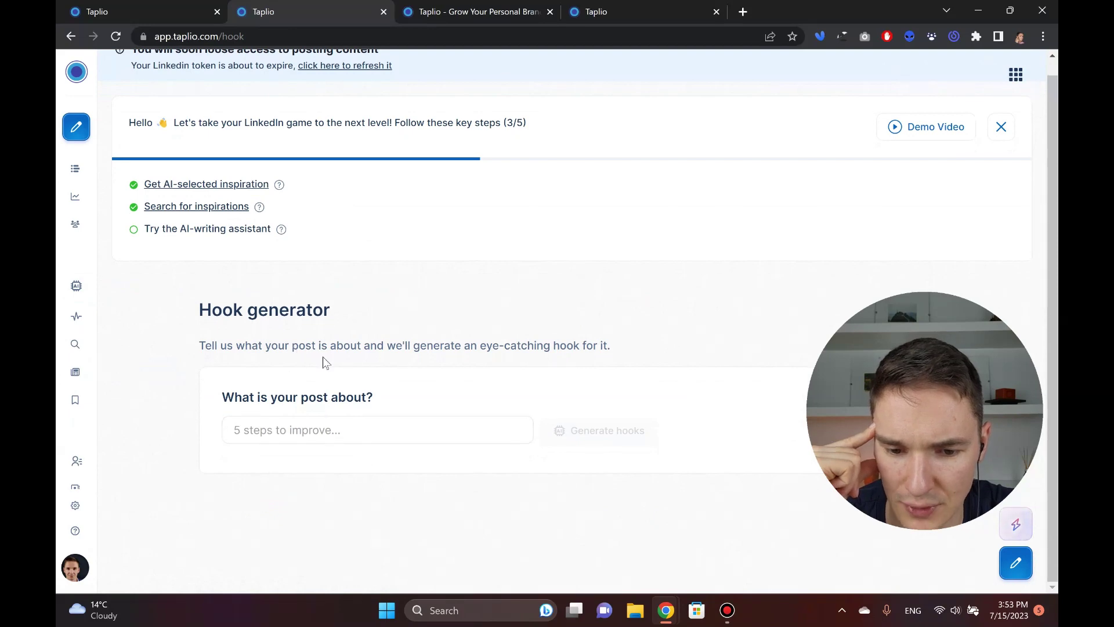
Enter "a post about reaching out to digital marketing agency owners and selling them a lead generation service" as the hook topic.
{"action": "left_click", "coordinate": [342, 429]}
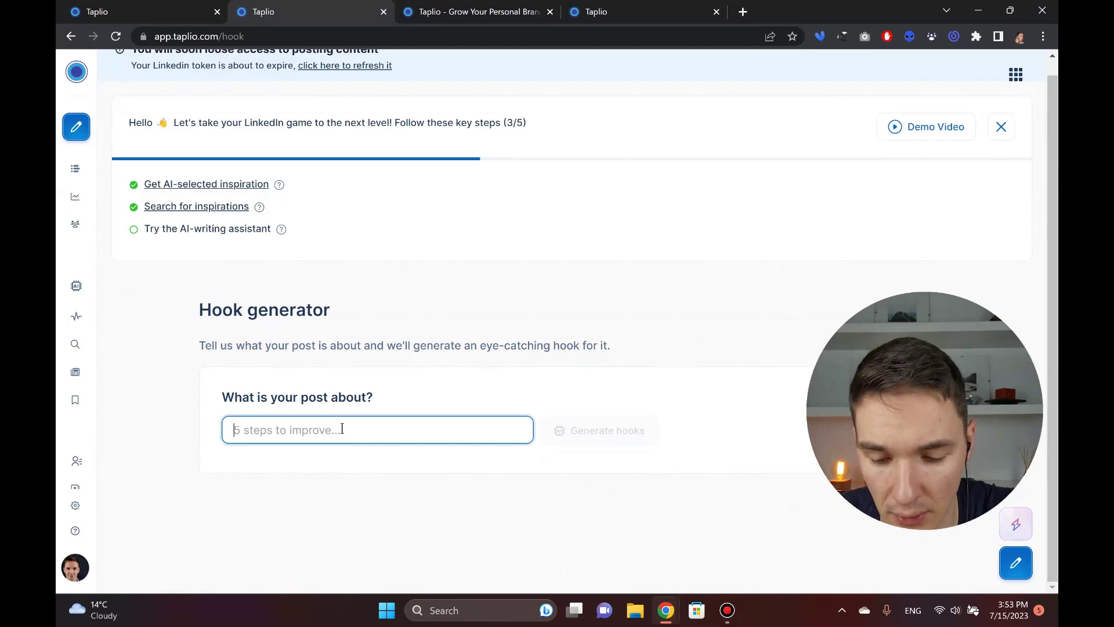
{"action": "type", "text": "a post abou"}
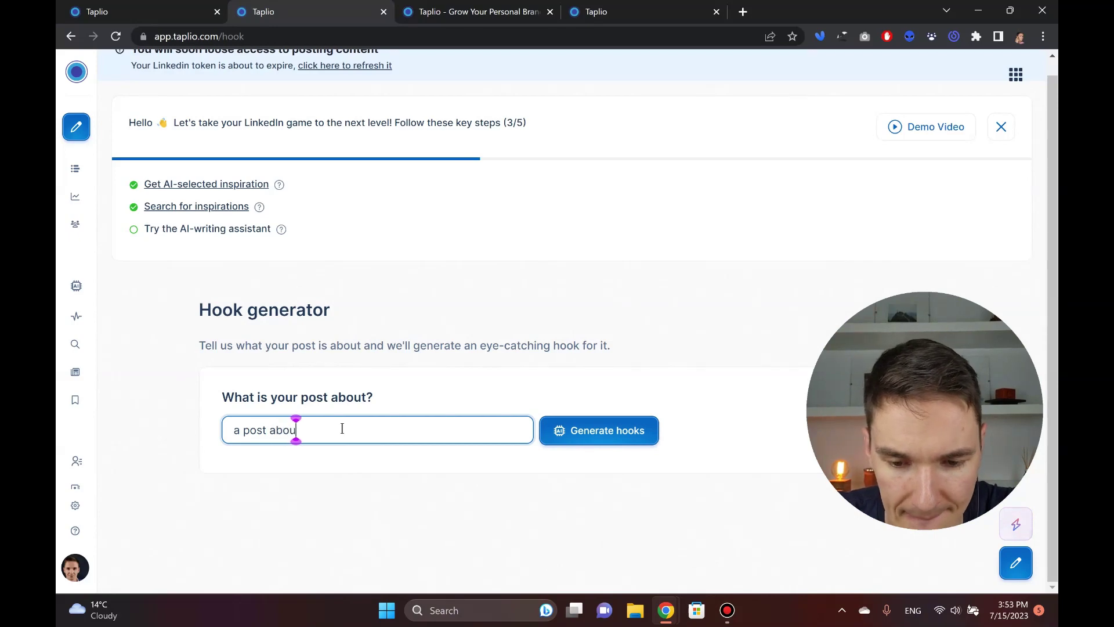
{"action": "type", "text": "t "}
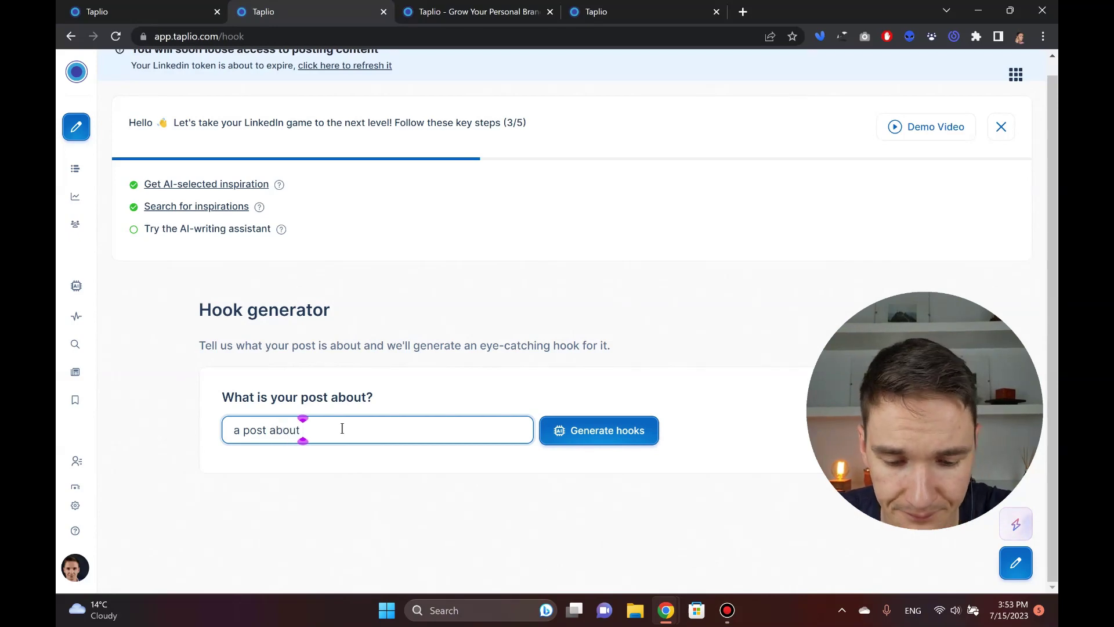
{"action": "type", "text": "re"}
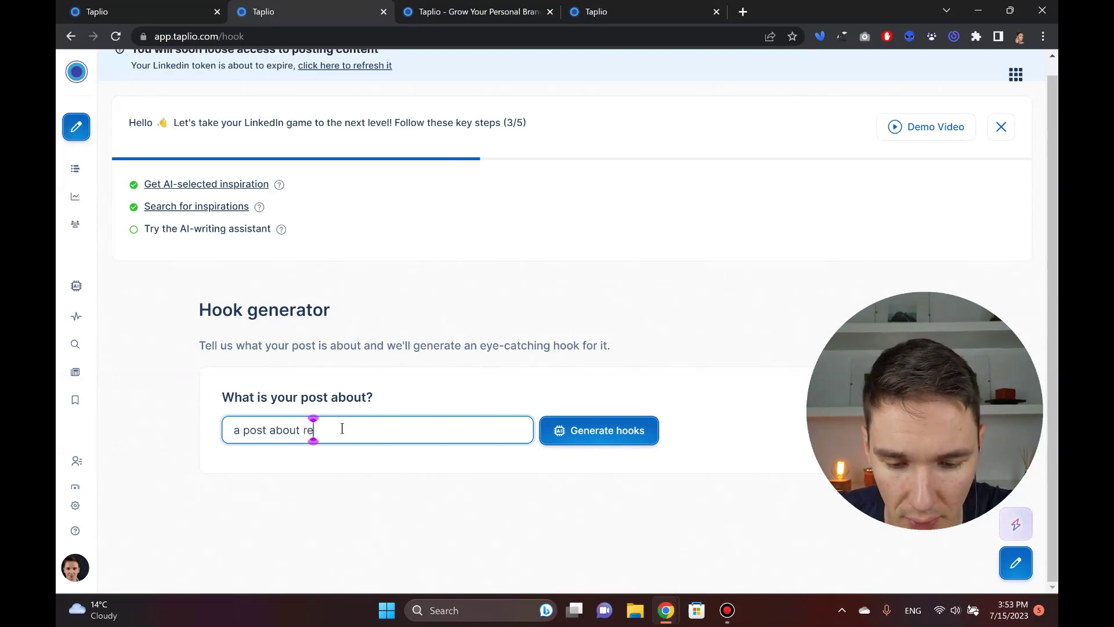
{"action": "type", "text": "aching out to peop"}
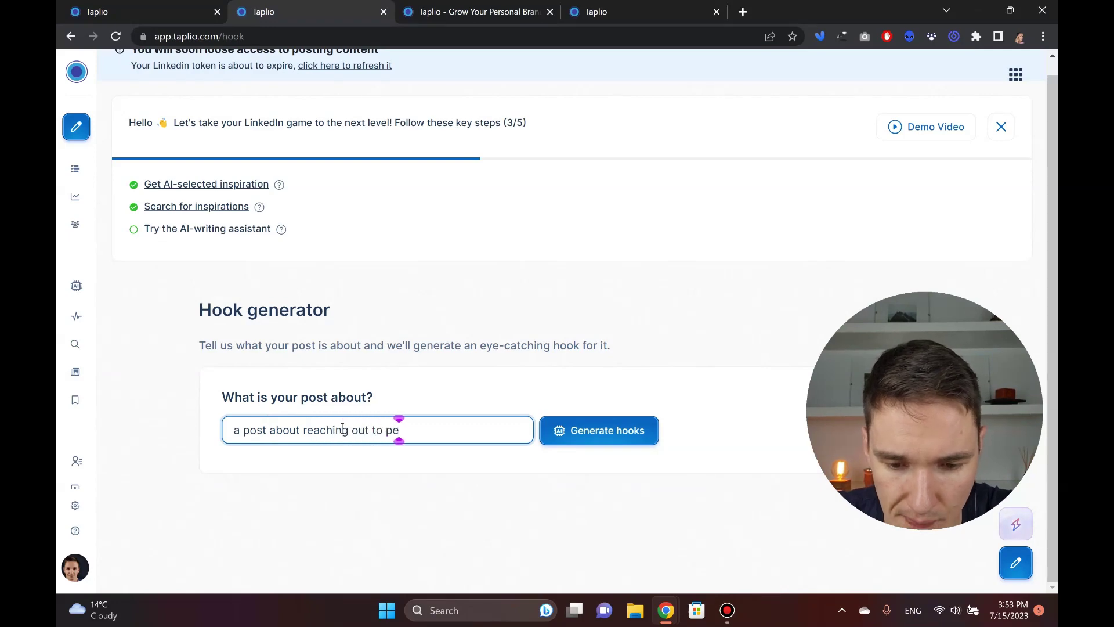
{"action": "key", "text": "BackSpace"}
{"action": "key", "text": "BackSpace"}
{"action": "key", "text": "BackSpace"}
{"action": "key", "text": "BackSpace"}
{"action": "type", "text": "digit"}
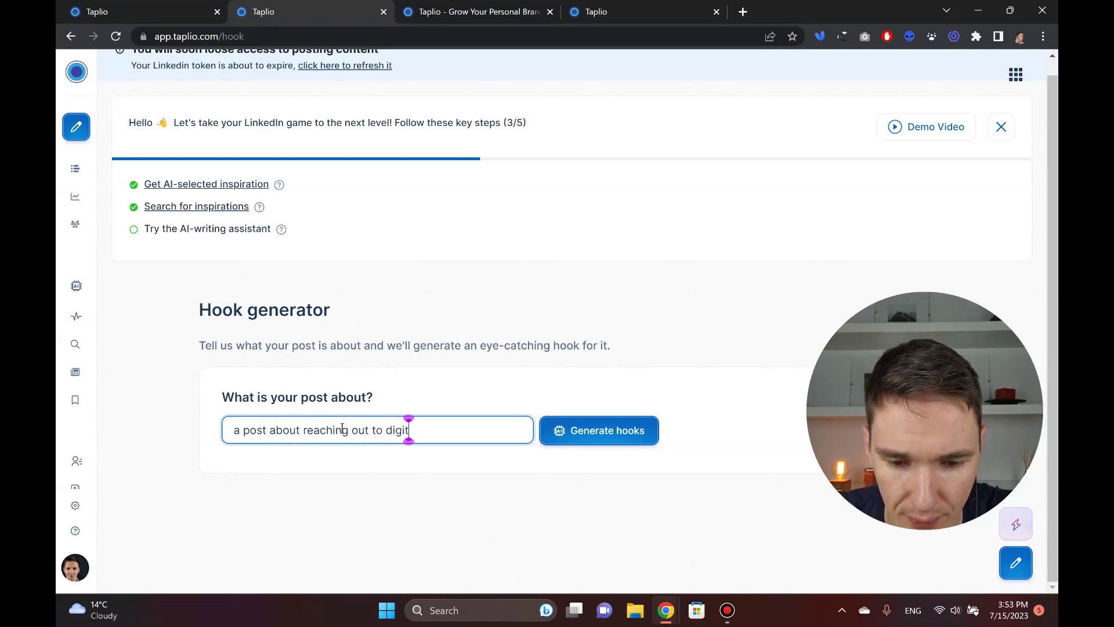
{"action": "type", "text": "al marketing agen"}
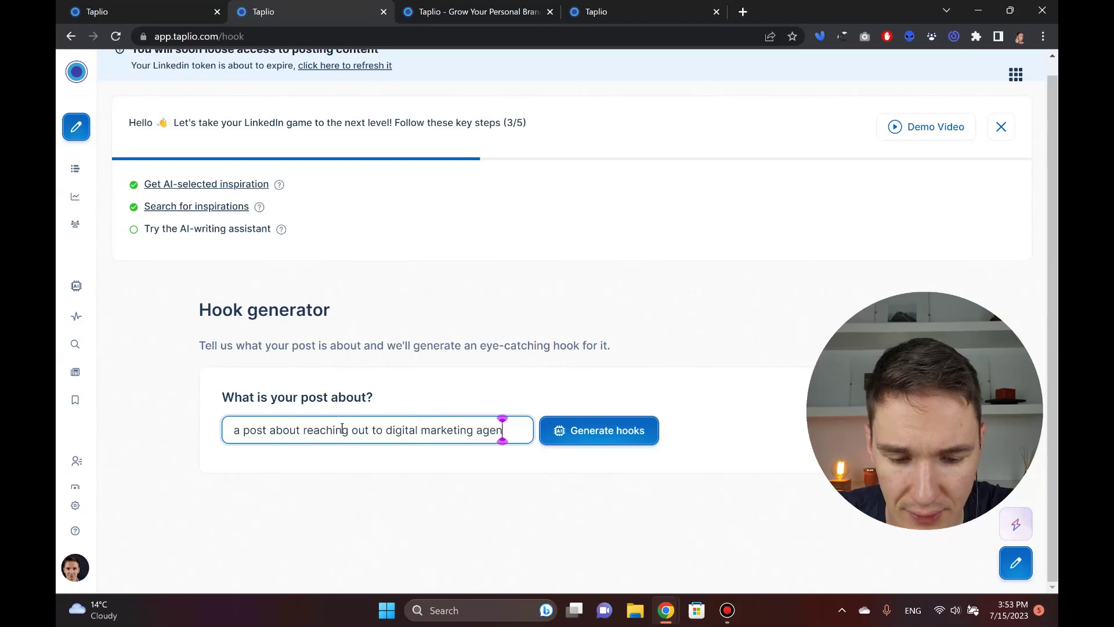
{"action": "type", "text": "cy owners"}
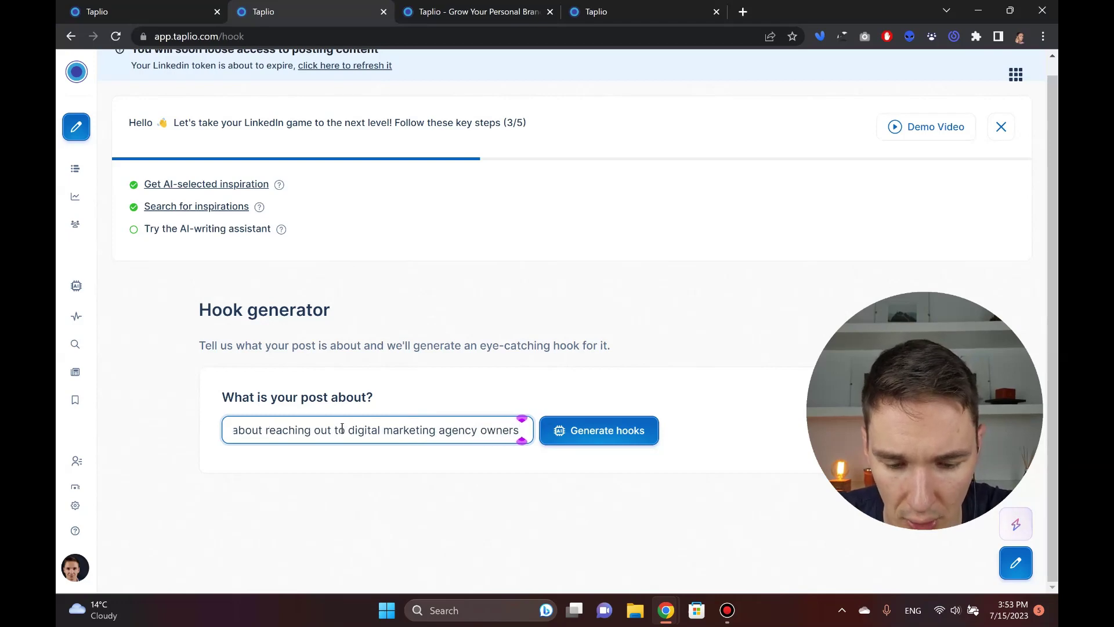
{"action": "type", "text": " and selli"}
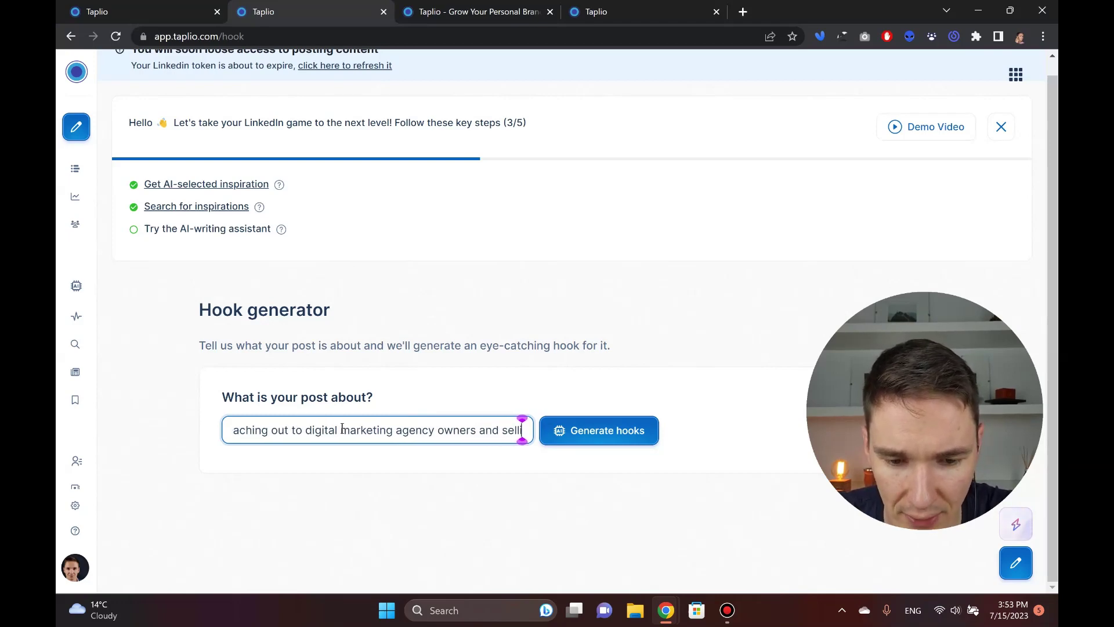
{"action": "type", "text": "ng them a le"}
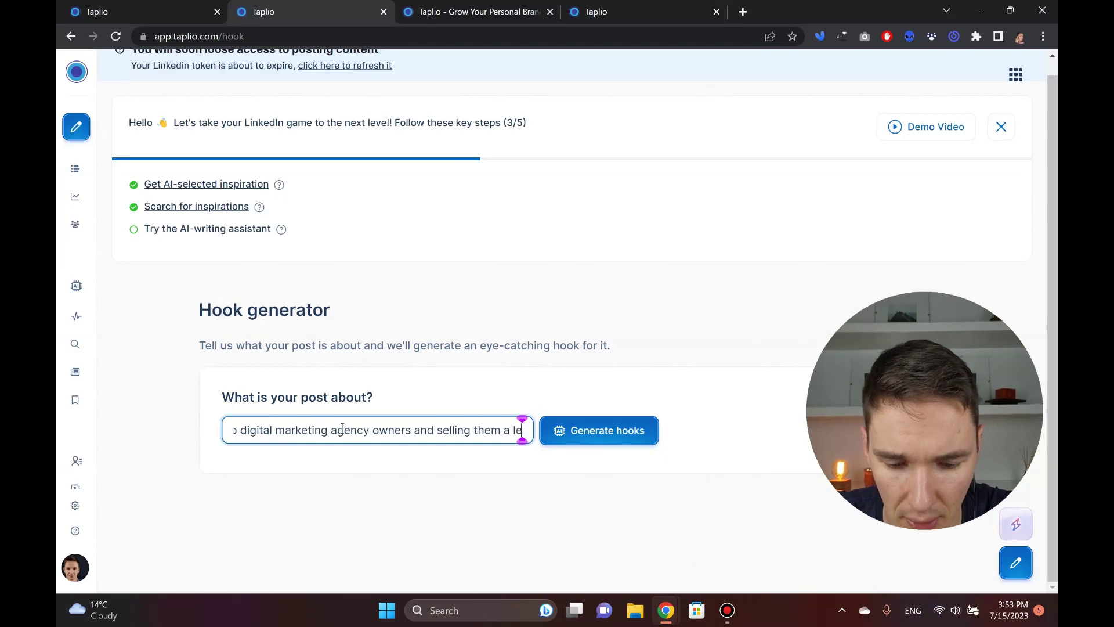
{"action": "type", "text": "ad generation se"}
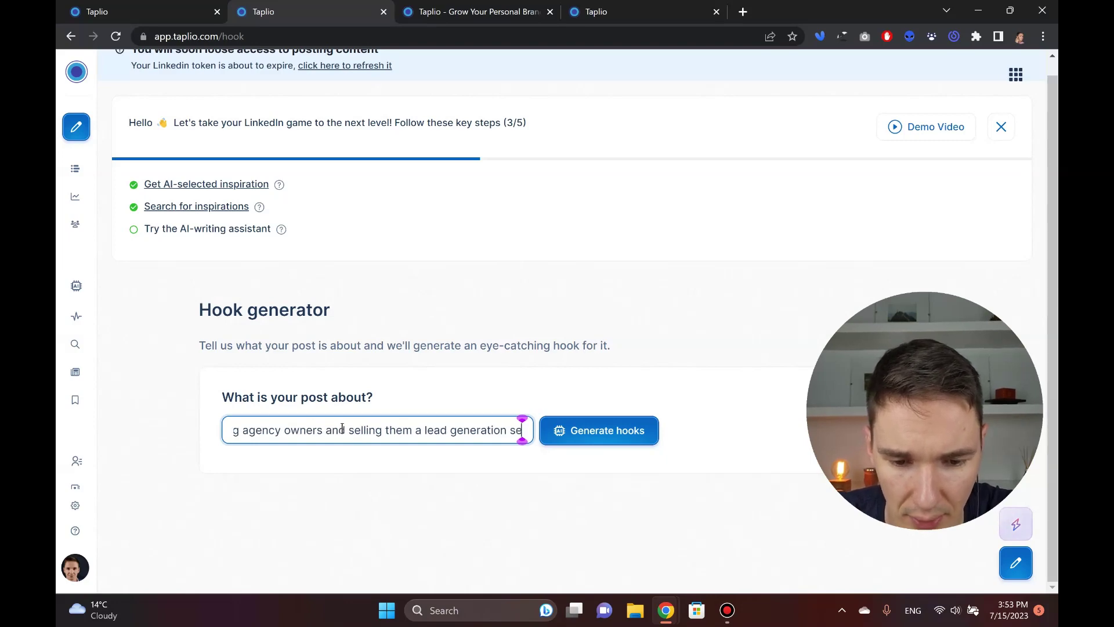
{"action": "type", "text": "rvice"}
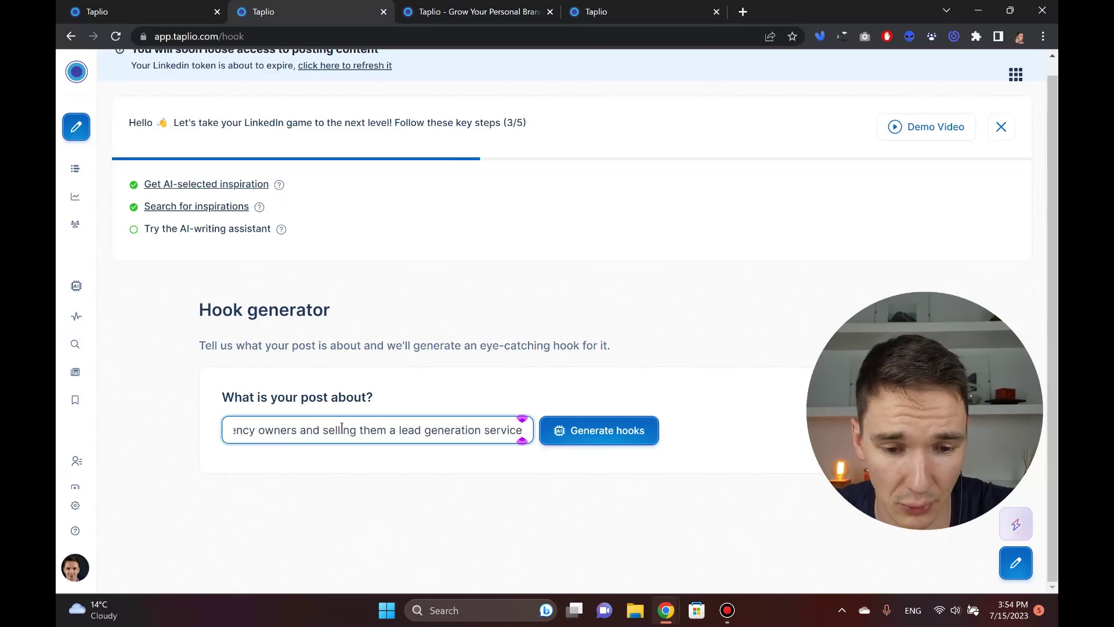
Generate hooks for the entered topic and look over the suggested hooks.
{"action": "left_click", "coordinate": [632, 436]}
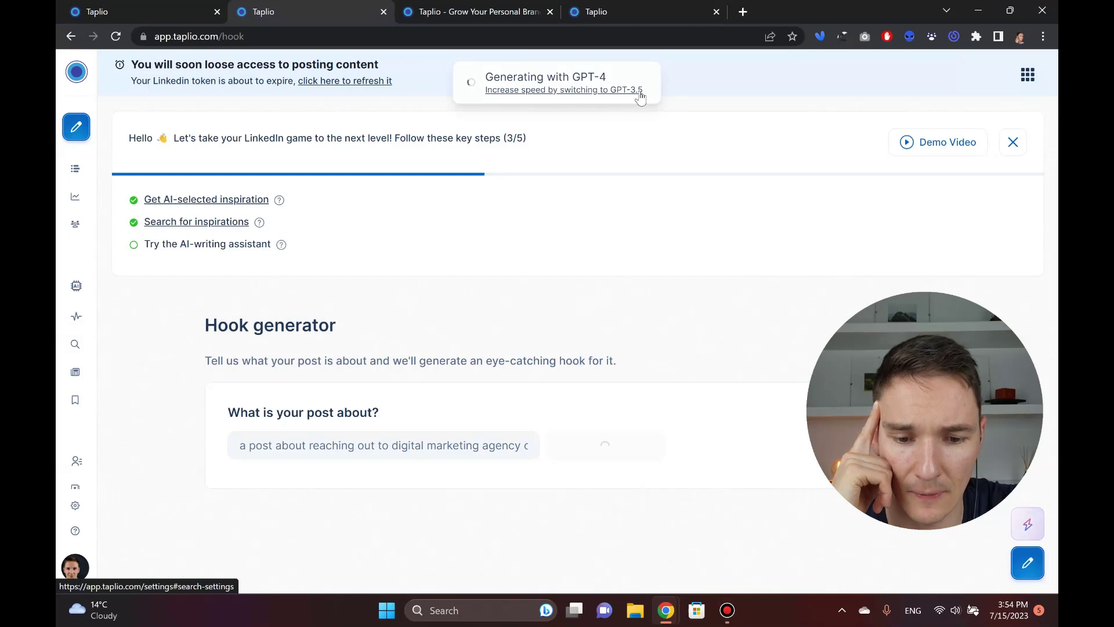
{"action": "scroll", "coordinate": [428, 325], "scroll_direction": "down", "scroll_amount": 3}
{"action": "scroll", "coordinate": [431, 315], "scroll_direction": "down", "scroll_amount": 2}
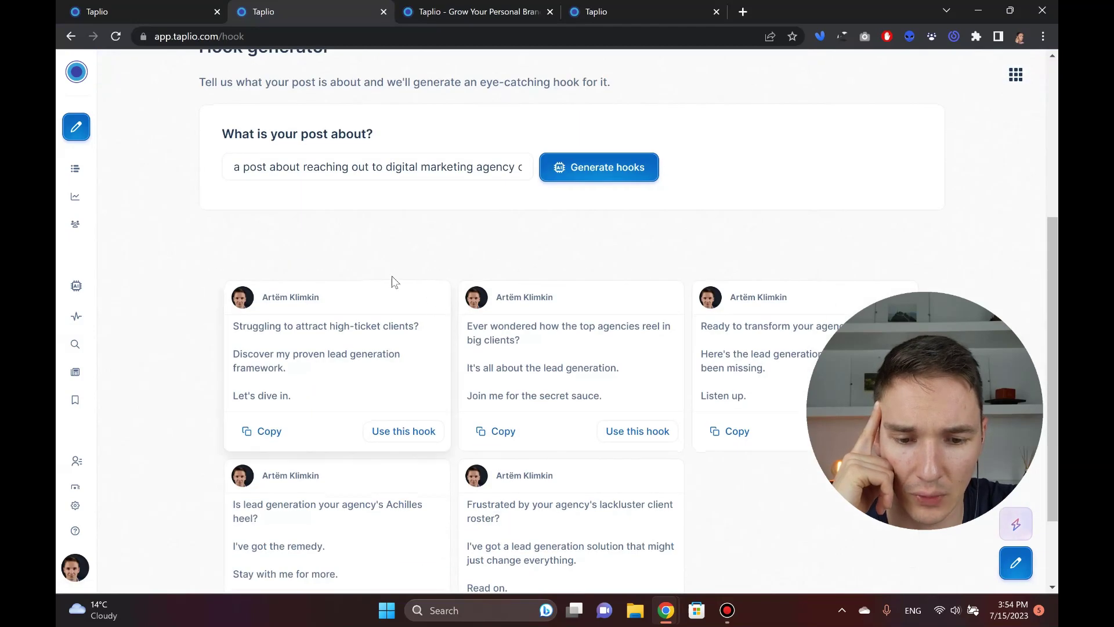
Highlight the entered hook topic and review it against the suggested hooks.
{"action": "scroll", "coordinate": [429, 255], "scroll_direction": "up", "scroll_amount": 1}
{"action": "left_click", "coordinate": [293, 241]}
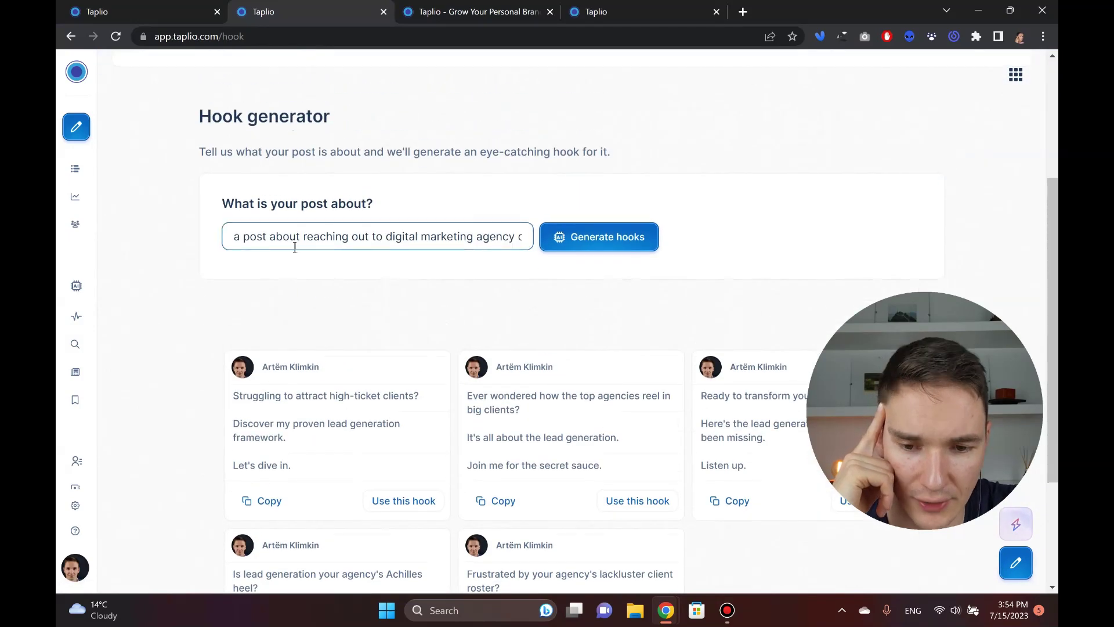
{"action": "key", "text": "ctrl+a"}
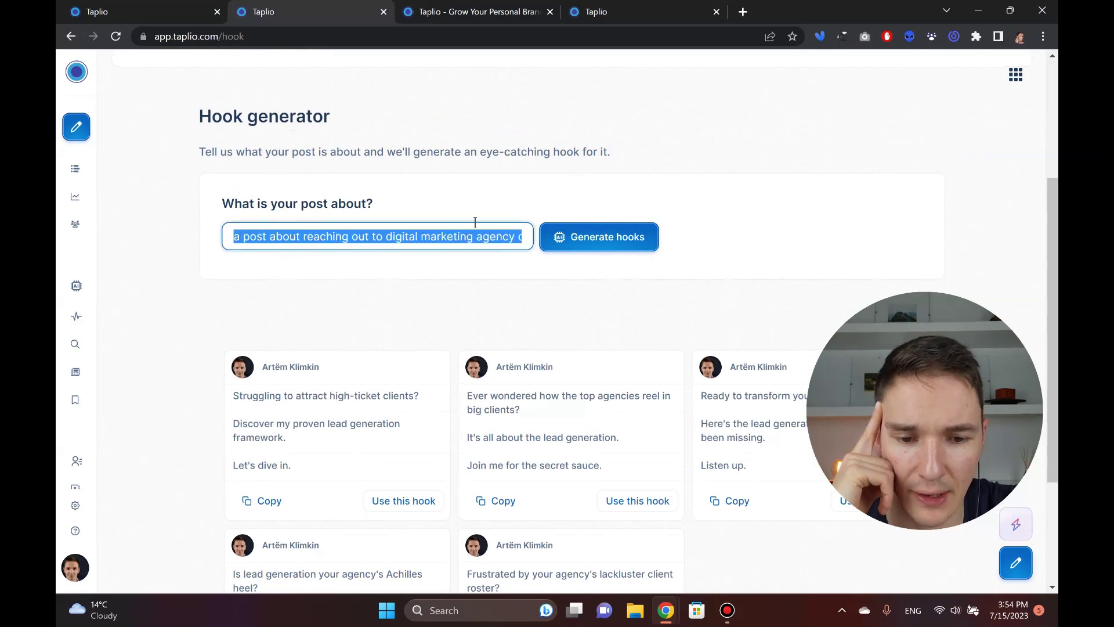
{"action": "double_click", "coordinate": [388, 236]}
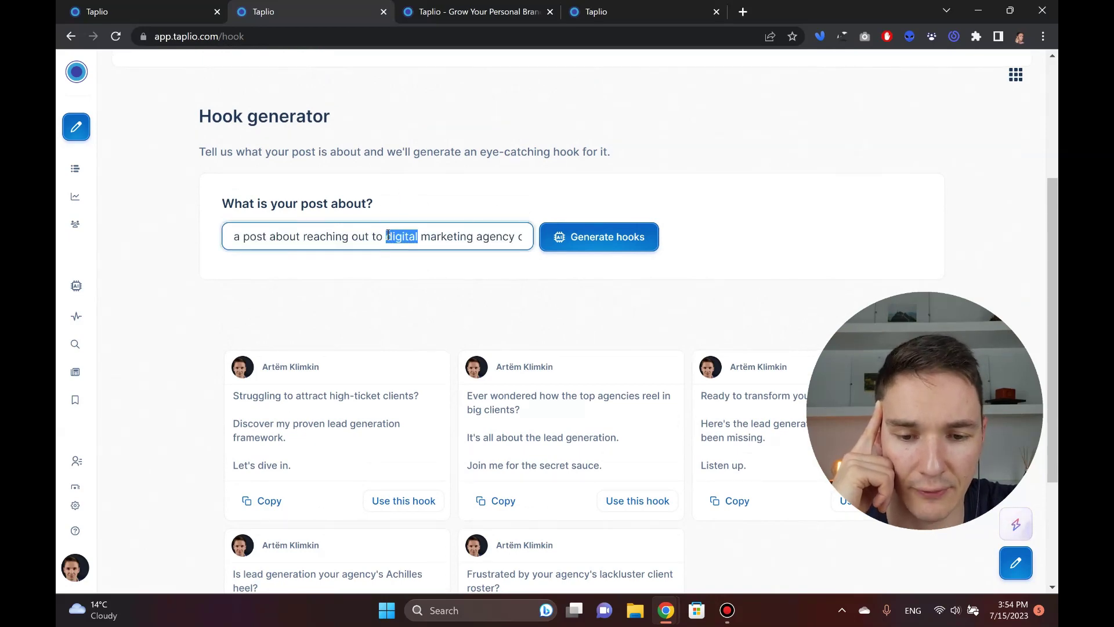
{"action": "key", "text": "ctrl+a"}
{"action": "left_click", "coordinate": [350, 273]}
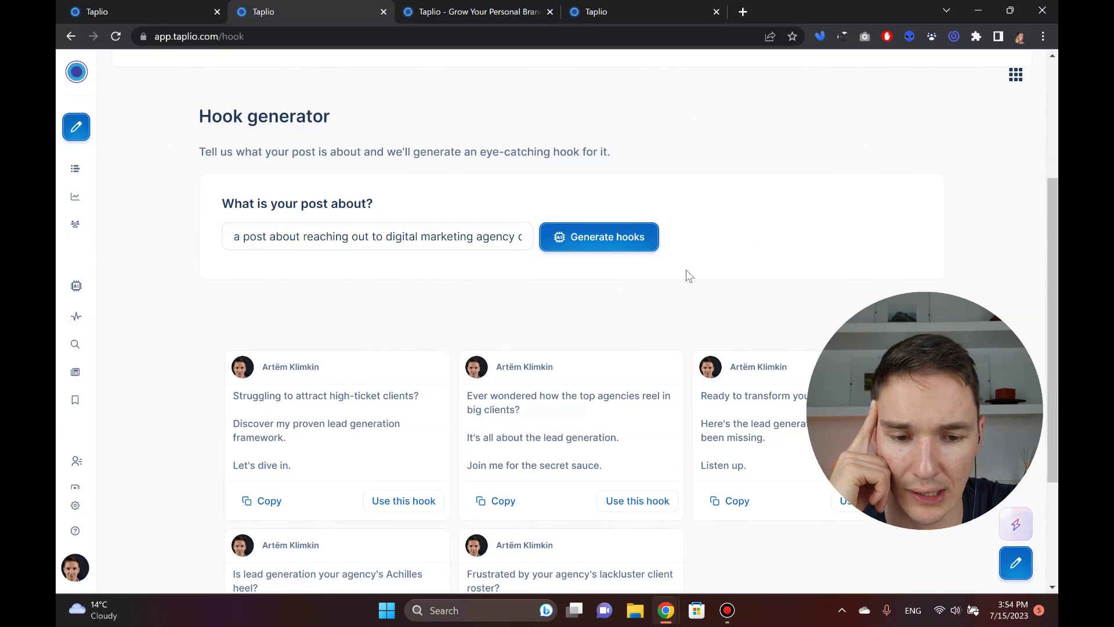
{"action": "scroll", "coordinate": [699, 255], "scroll_direction": "down", "scroll_amount": 3}
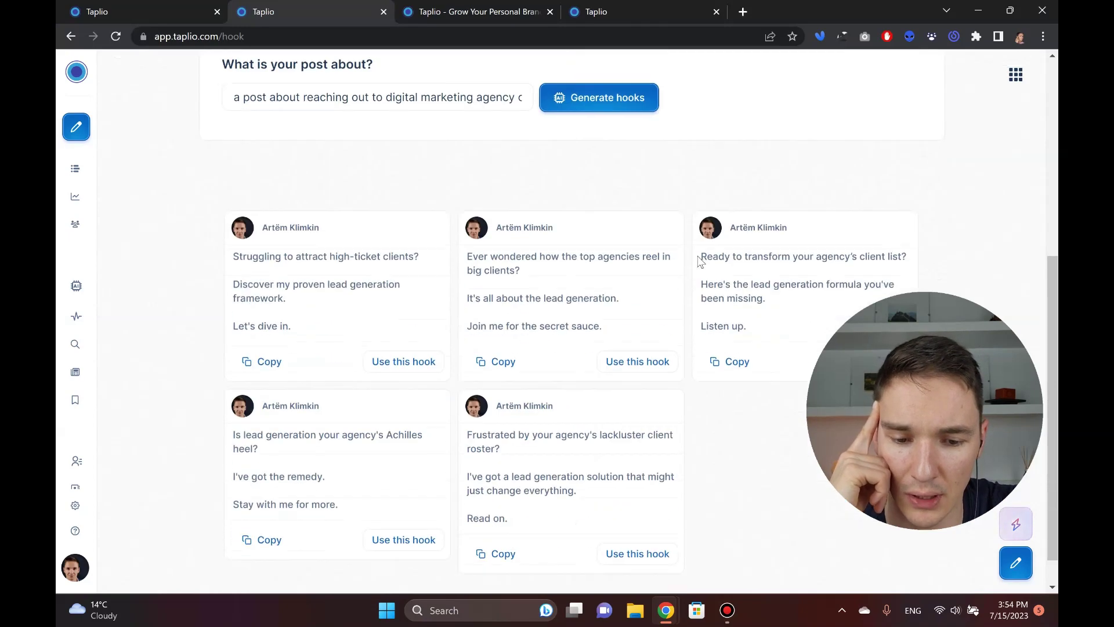
{"action": "scroll", "coordinate": [541, 199], "scroll_direction": "up", "scroll_amount": 4}
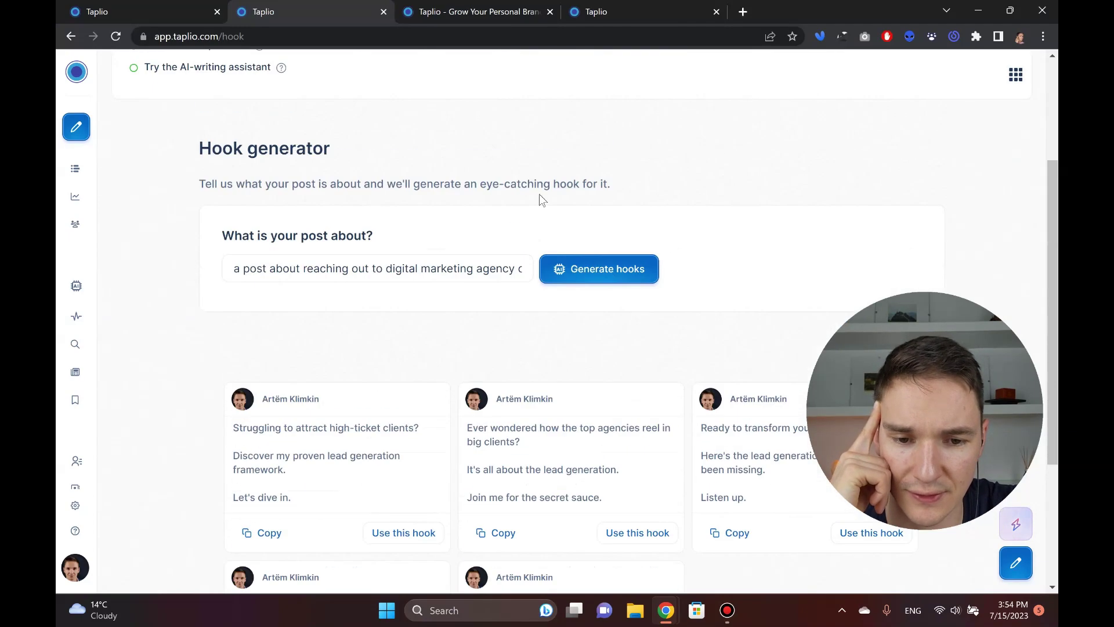
Clear the whole hook topic so the post description is empty and ready for new text.
{"action": "triple_click", "coordinate": [488, 271]}
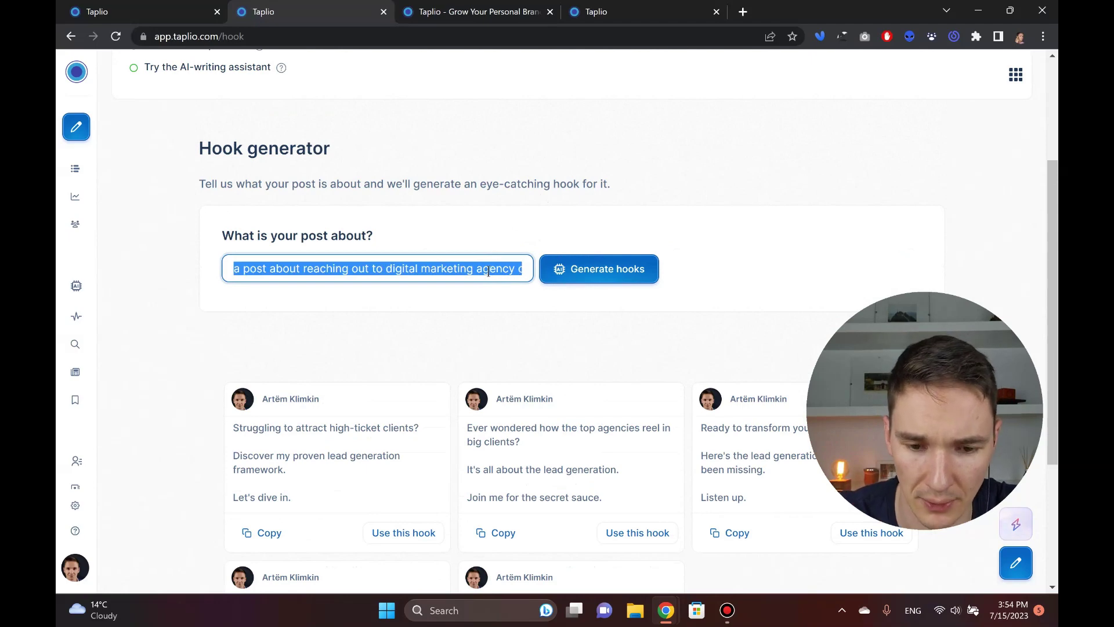
{"action": "key", "text": "End"}
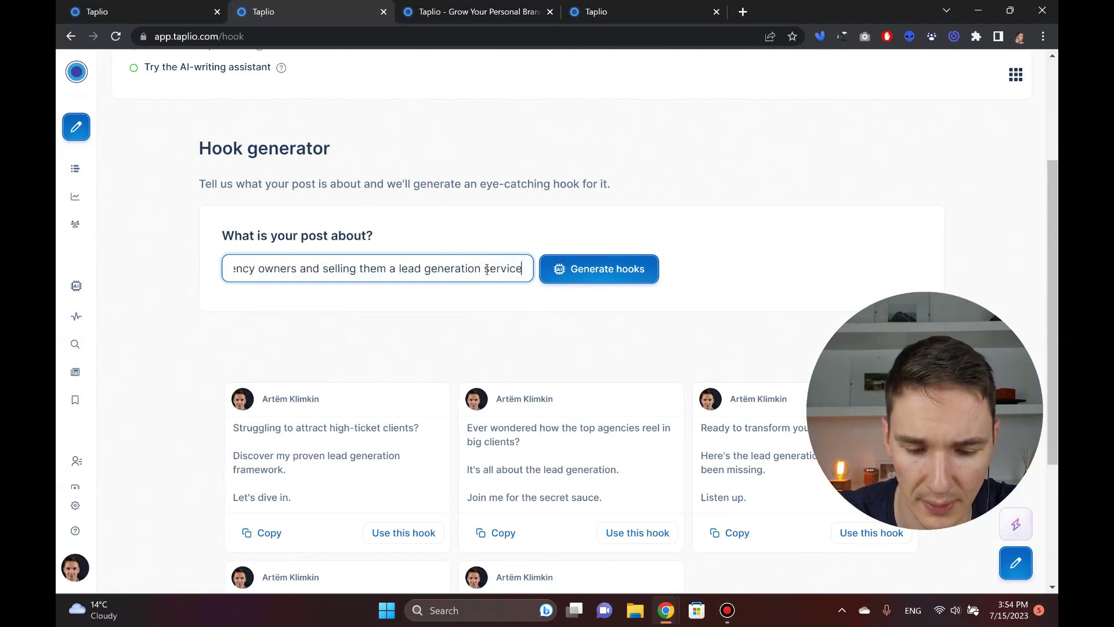
{"action": "key", "text": "ctrl+a"}
{"action": "key", "text": "BackSpace"}
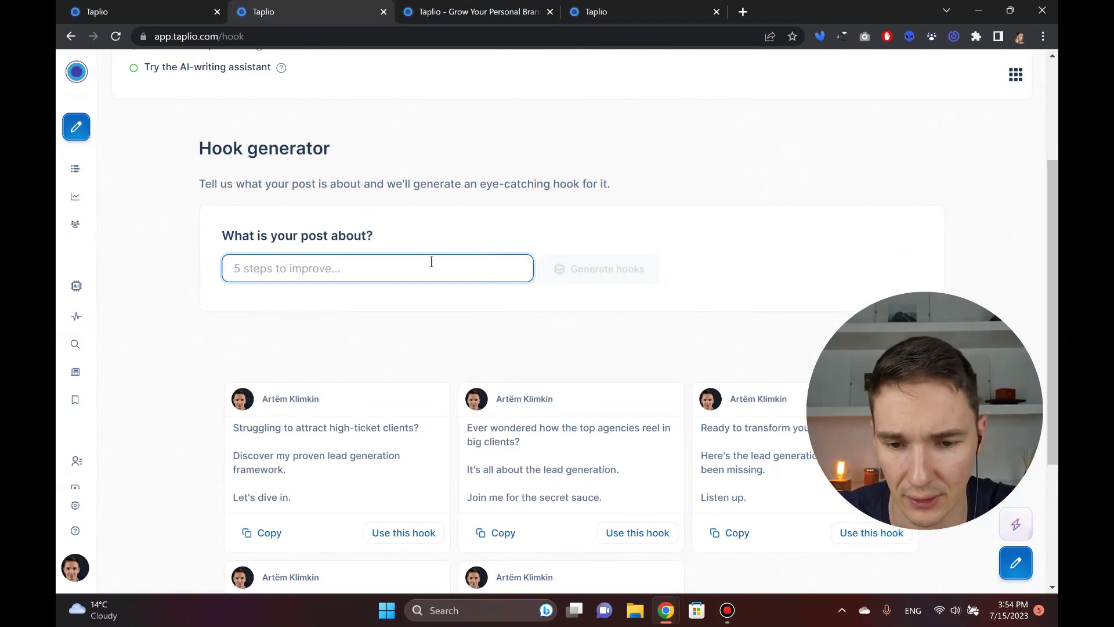
{"action": "left_click", "coordinate": [440, 290]}
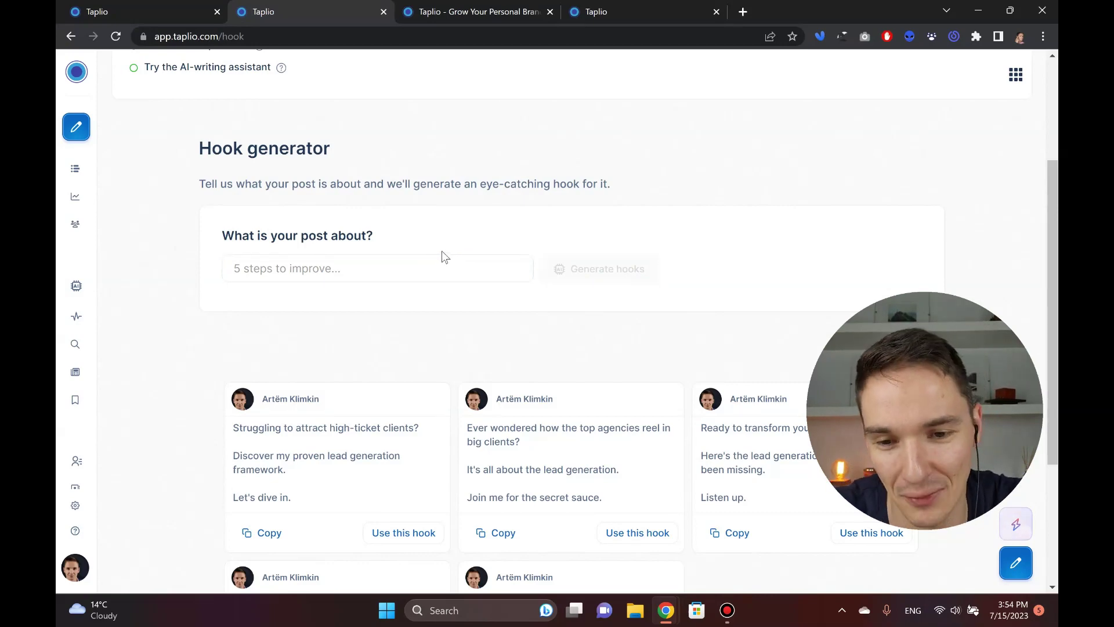
{"action": "left_click", "coordinate": [339, 281]}
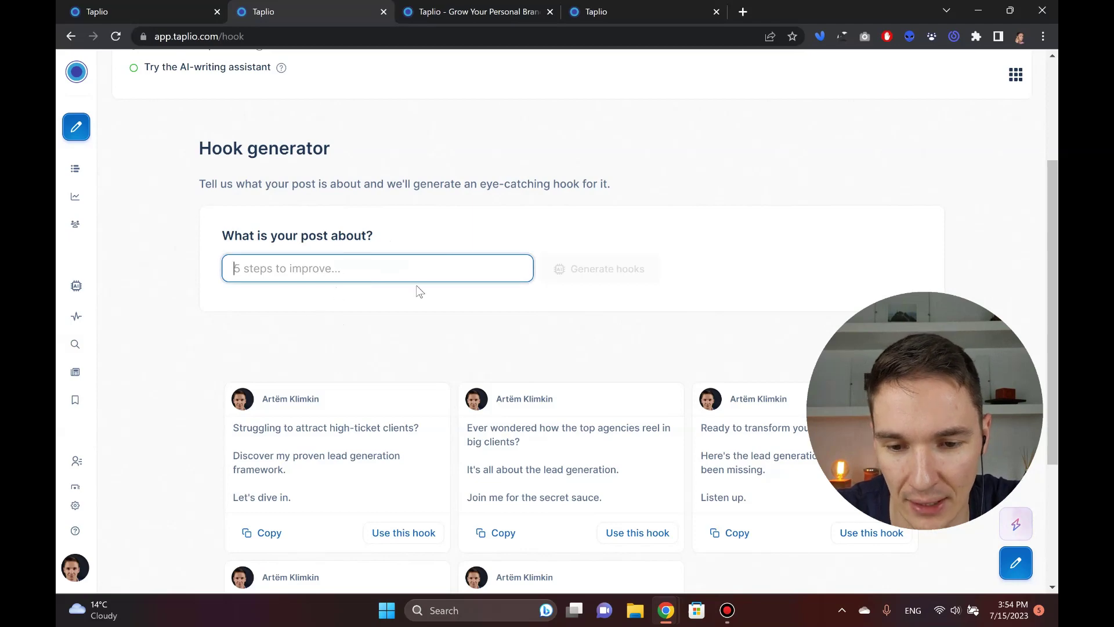
Highlight and copy the opening question "Frustrated by your agency's lackluster client roster?", and highlight "agencies" in the "Ever wondered" hook.
{"action": "scroll", "coordinate": [232, 292], "scroll_direction": "down", "scroll_amount": 3}
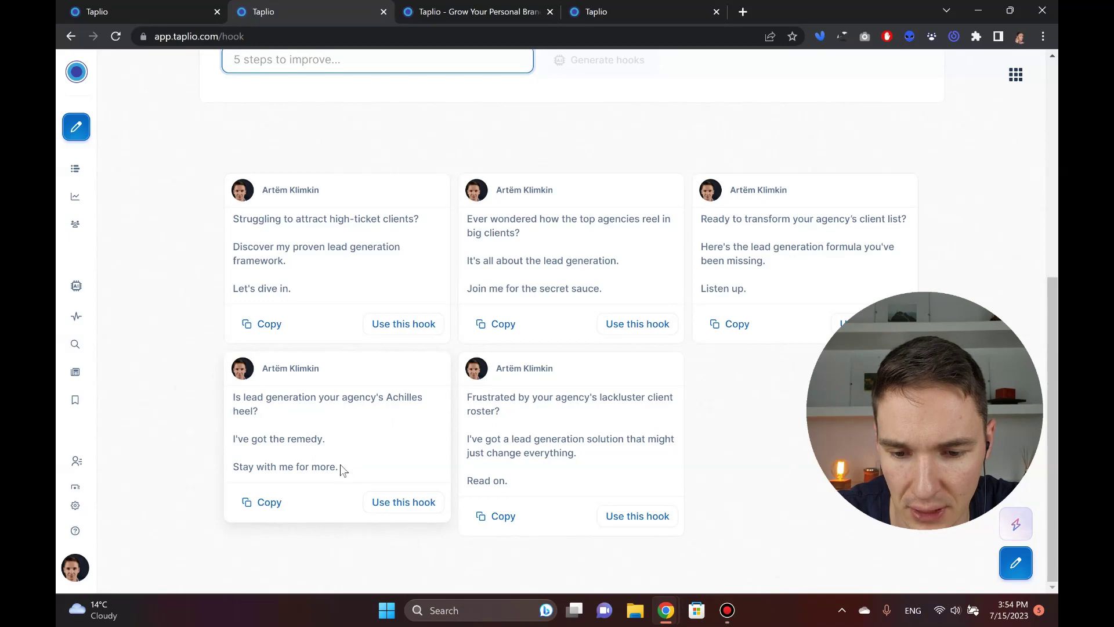
{"action": "triple_click", "coordinate": [473, 405]}
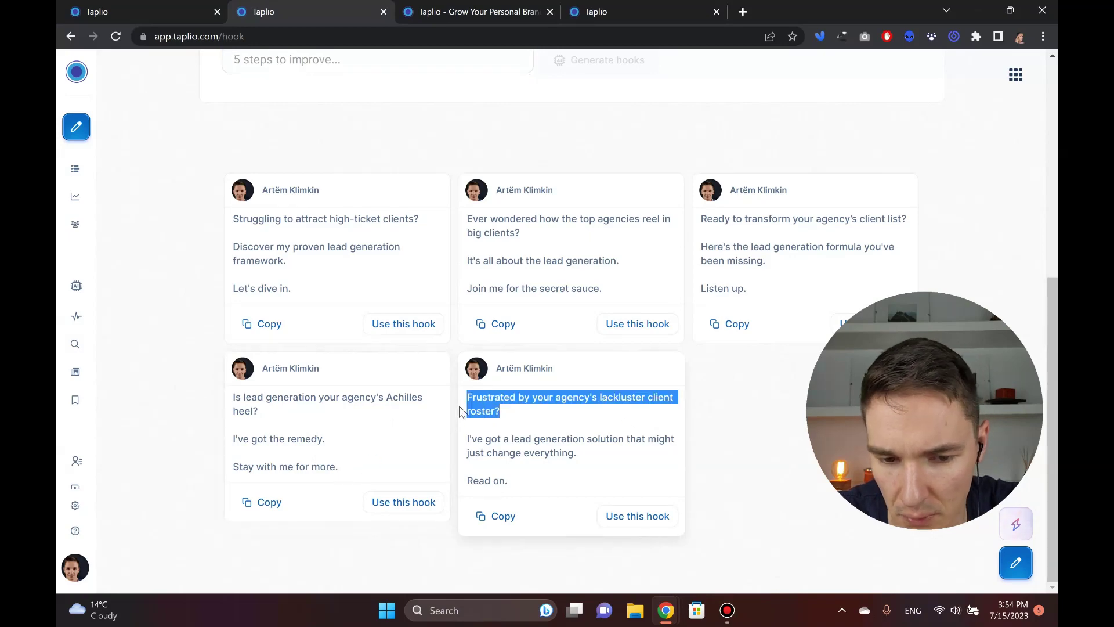
{"action": "key", "text": "ctrl+c"}
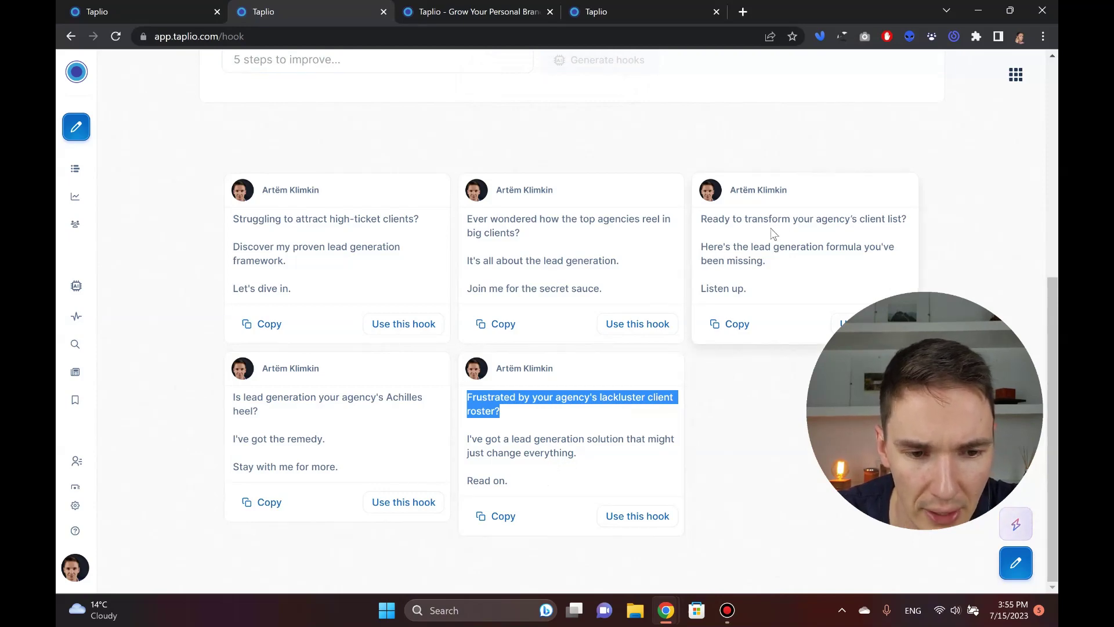
{"action": "left_click", "coordinate": [604, 224]}
{"action": "double_click", "coordinate": [604, 223]}
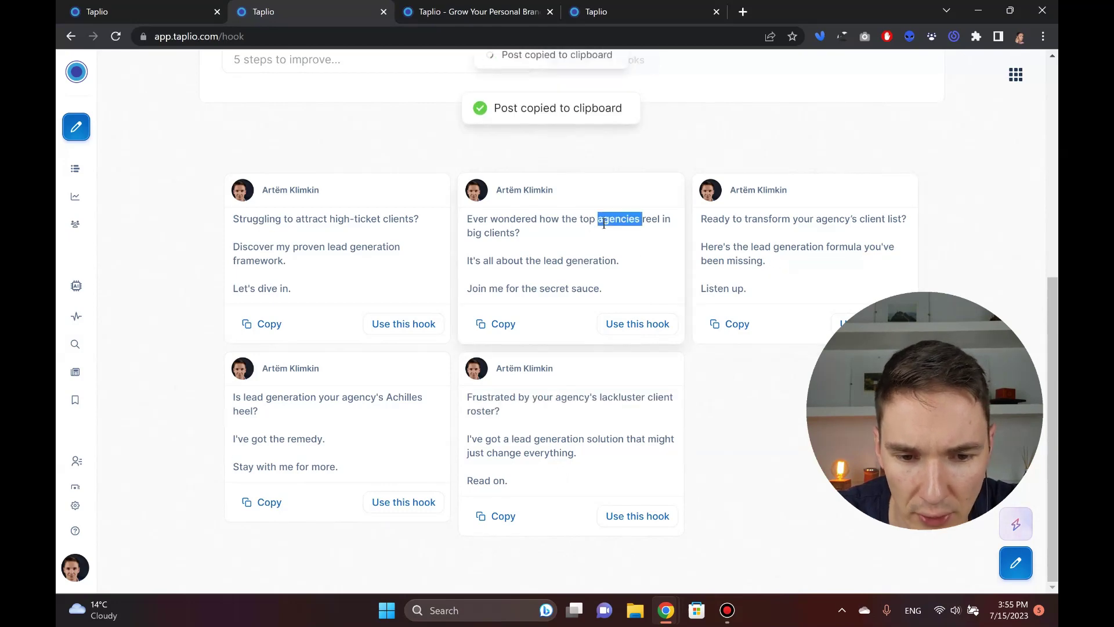
Highlight "attract high-ticket clients" in the first hook and the opening question of the "Ever wondered" hook to compare them.
{"action": "double_click", "coordinate": [307, 221]}
{"action": "left_click_drag", "start_coordinate": [355, 227], "coordinate": [405, 222]}
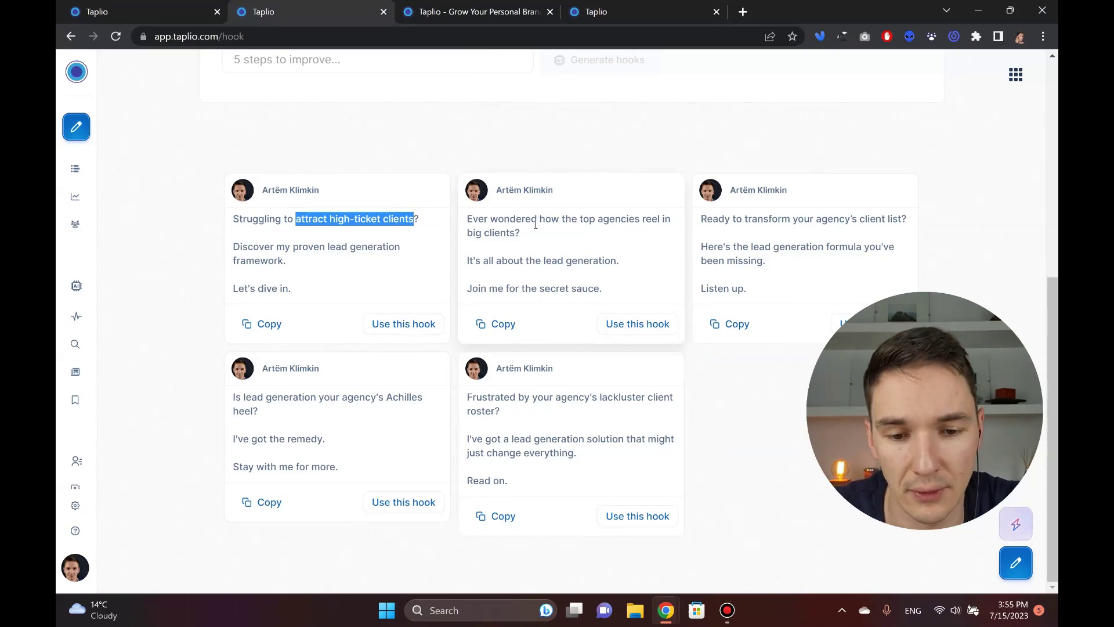
{"action": "left_click", "coordinate": [525, 241]}
{"action": "triple_click", "coordinate": [527, 246]}
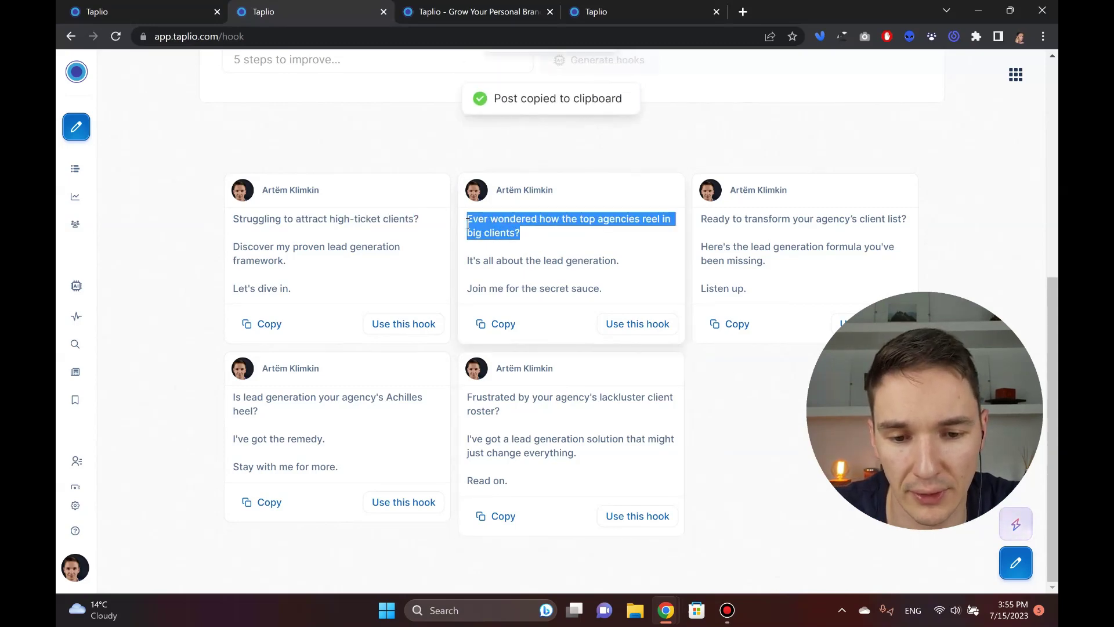
{"action": "left_click", "coordinate": [453, 155]}
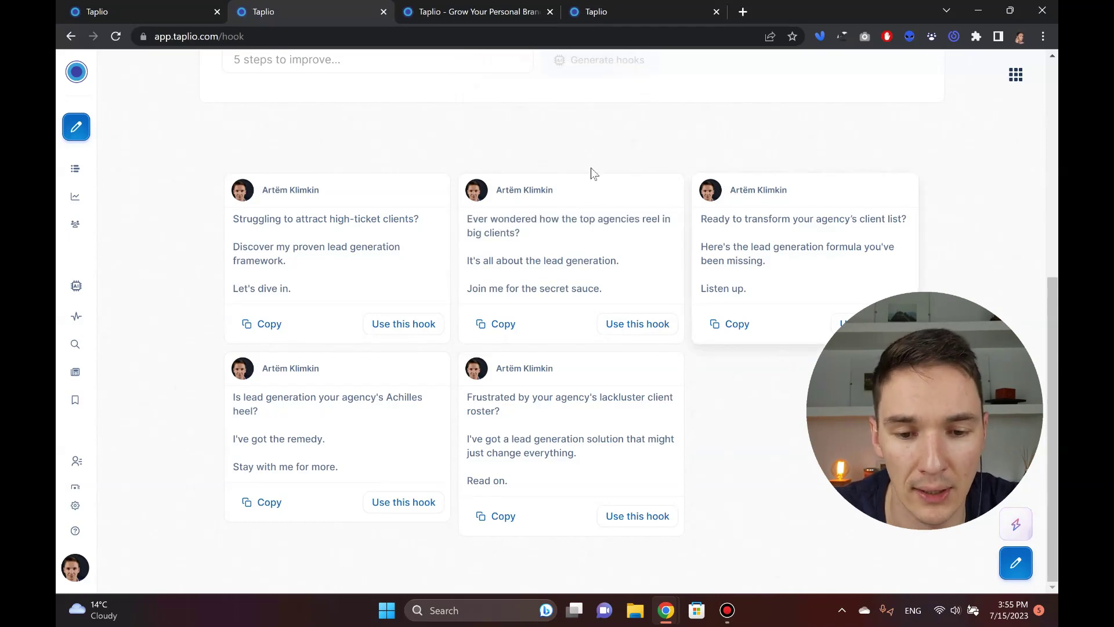
Use the "Struggling to attract high-ticket clients?" hook as the content of a post in the composer.
{"action": "scroll", "coordinate": [592, 172], "scroll_direction": "up", "scroll_amount": 3}
{"action": "mouse_move", "coordinate": [179, 573]}
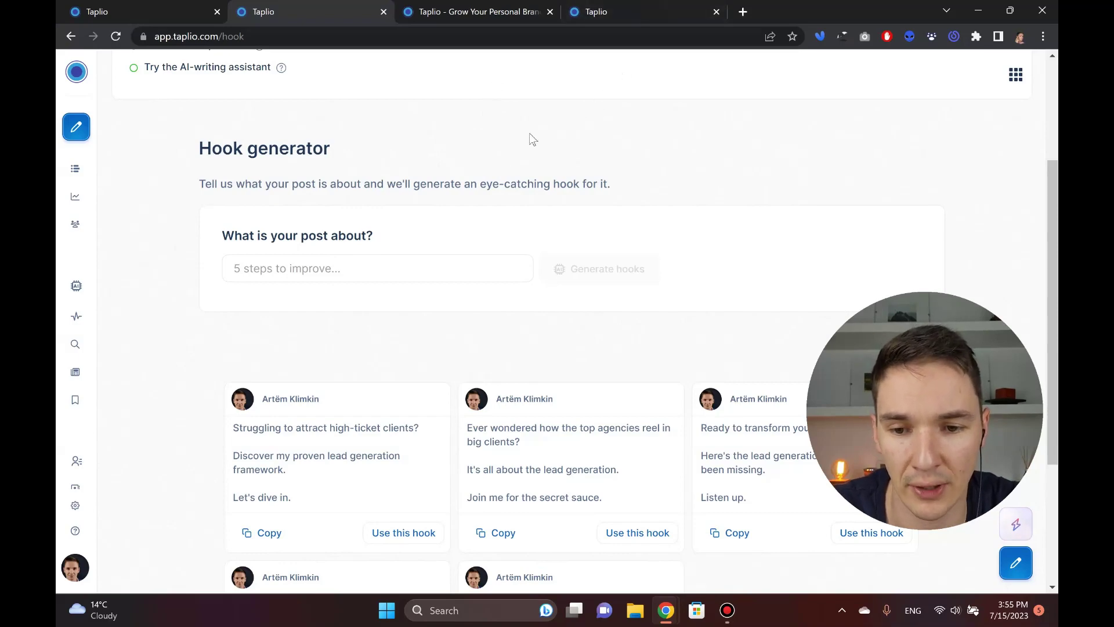
{"action": "scroll", "coordinate": [492, 256], "scroll_direction": "down", "scroll_amount": 3}
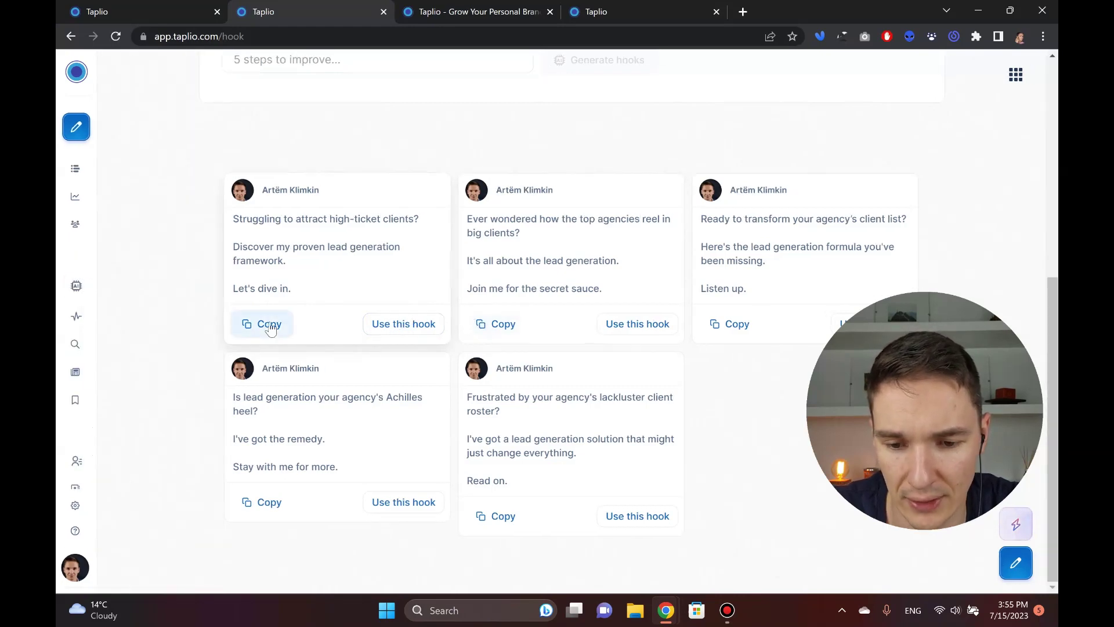
{"action": "left_click", "coordinate": [393, 335]}
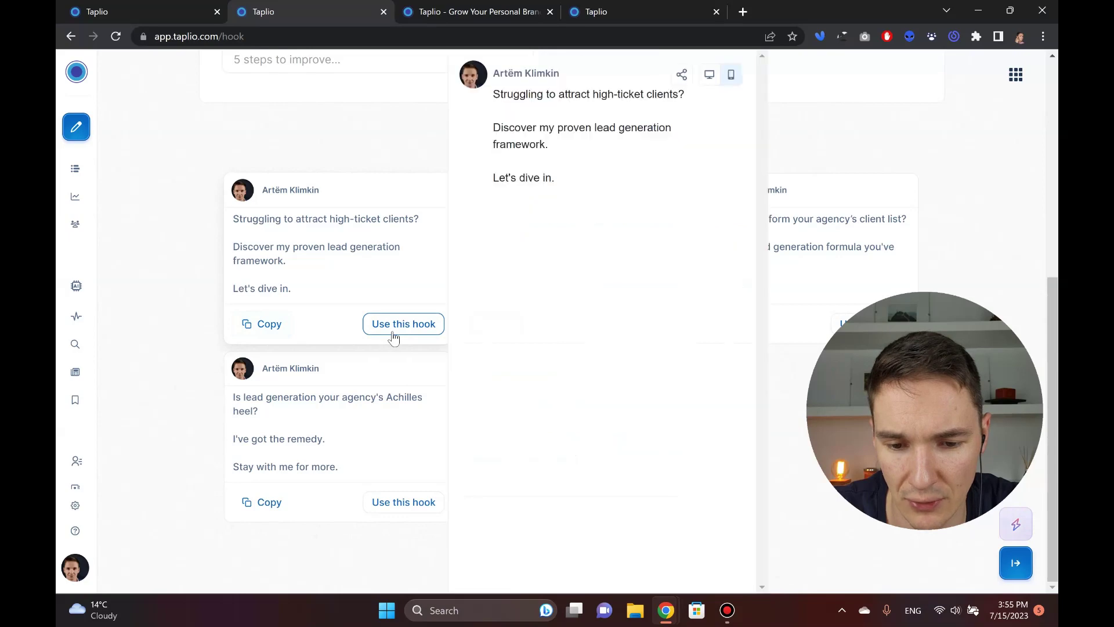
{"action": "scroll", "coordinate": [622, 169], "scroll_direction": "up", "scroll_amount": 3}
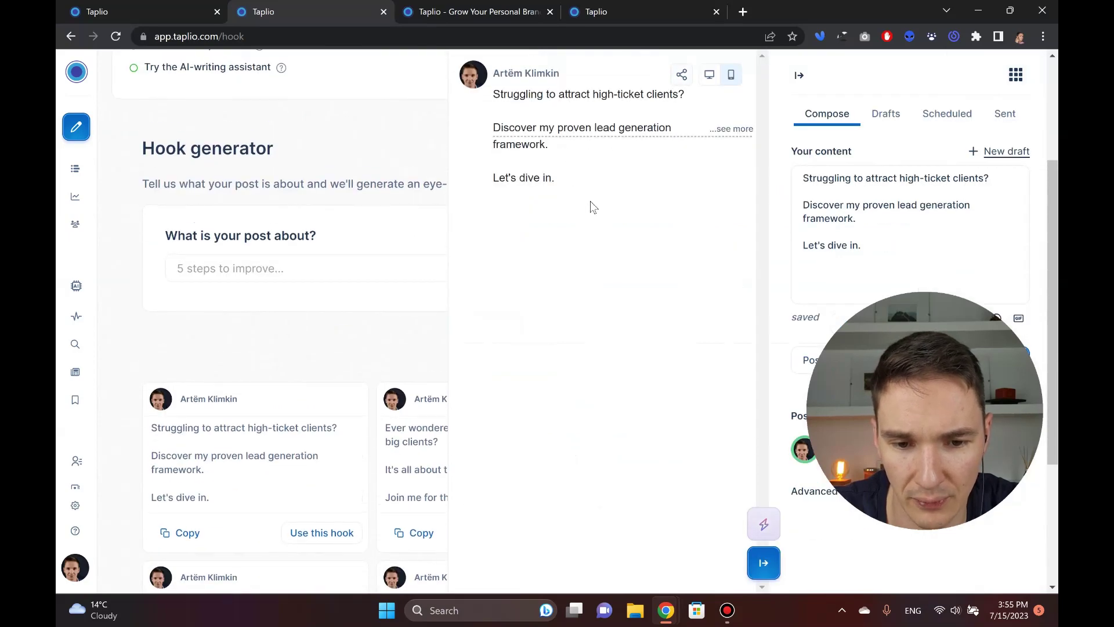
{"action": "scroll", "coordinate": [552, 303], "scroll_direction": "down", "scroll_amount": 3}
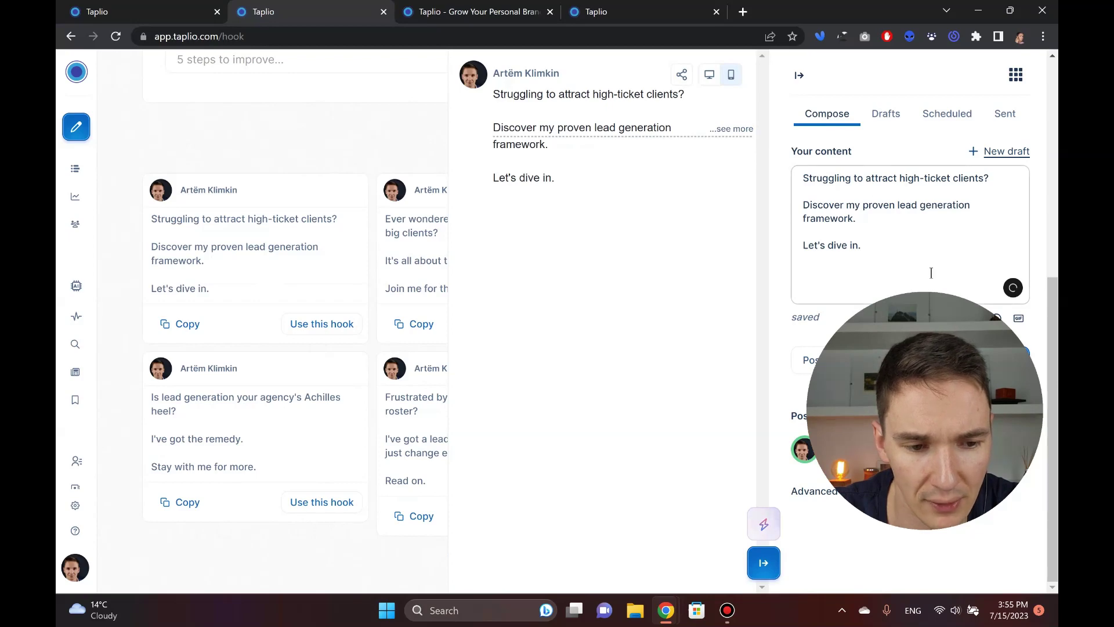
{"action": "scroll", "coordinate": [922, 244], "scroll_direction": "up", "scroll_amount": 2}
{"action": "scroll", "coordinate": [905, 186], "scroll_direction": "down", "scroll_amount": 1}
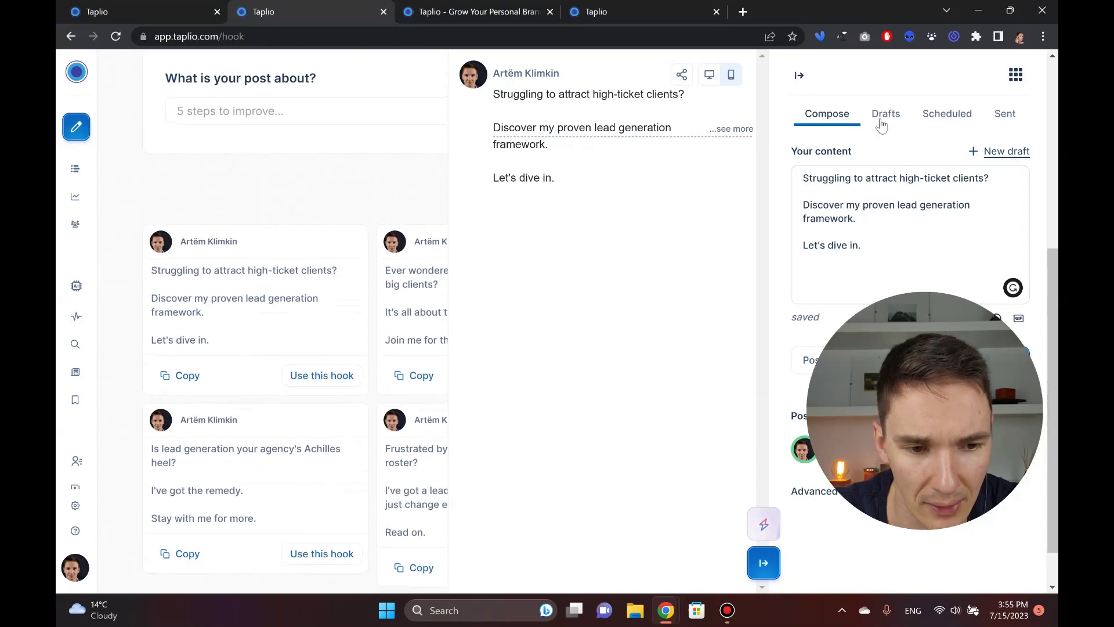
Look through the scheduled and sent posts, return to the composed draft and close the composer.
{"action": "left_click", "coordinate": [947, 113]}
{"action": "left_click", "coordinate": [1003, 114]}
{"action": "left_click", "coordinate": [844, 115]}
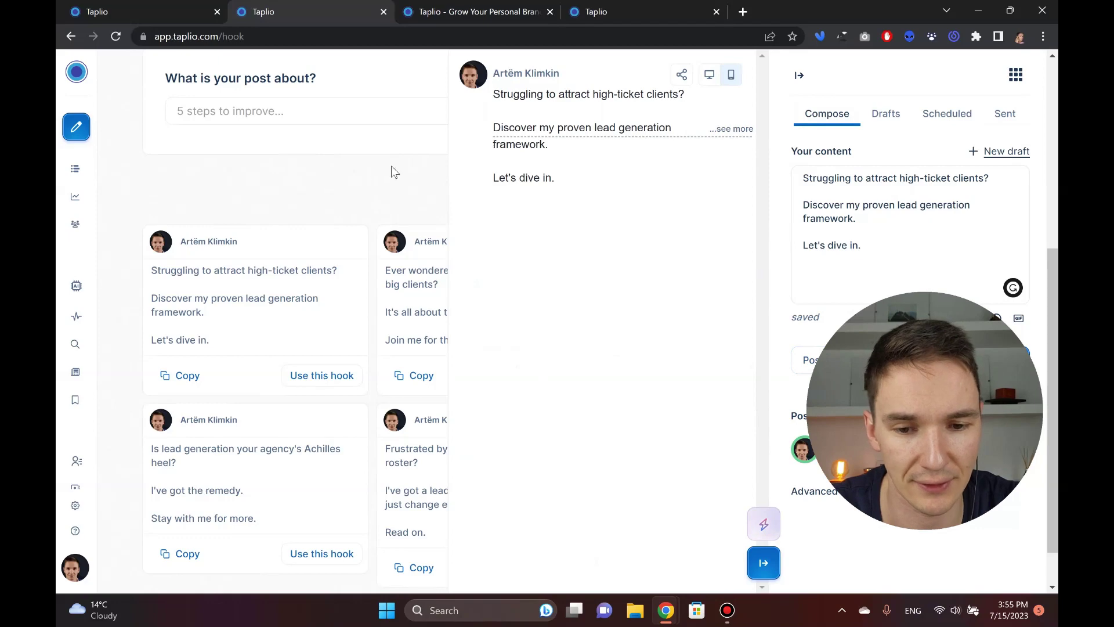
{"action": "left_click", "coordinate": [763, 563]}
Switch to the Post Generator and check the account's remaining AI credits.
{"action": "mouse_move", "coordinate": [58, 210]}
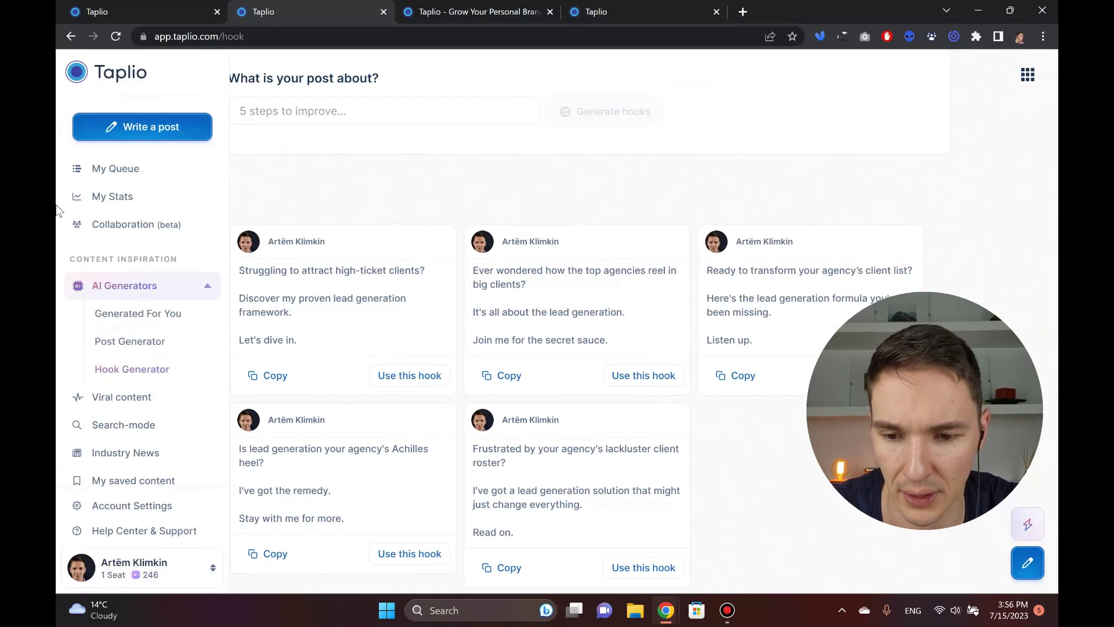
{"action": "left_click", "coordinate": [183, 351]}
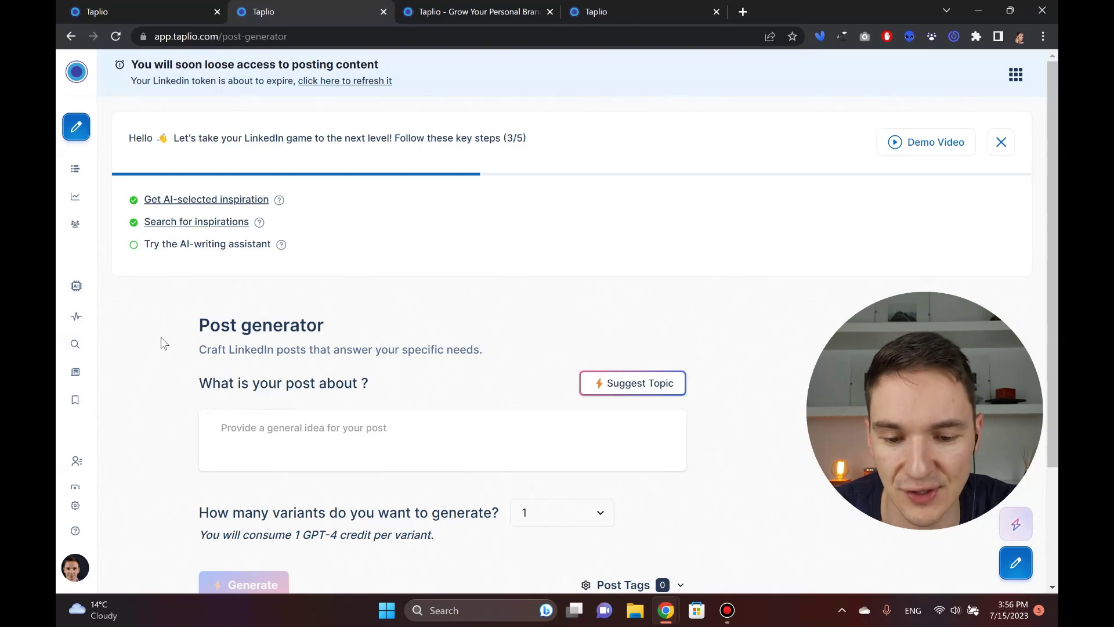
{"action": "scroll", "coordinate": [164, 344], "scroll_direction": "down", "scroll_amount": 1}
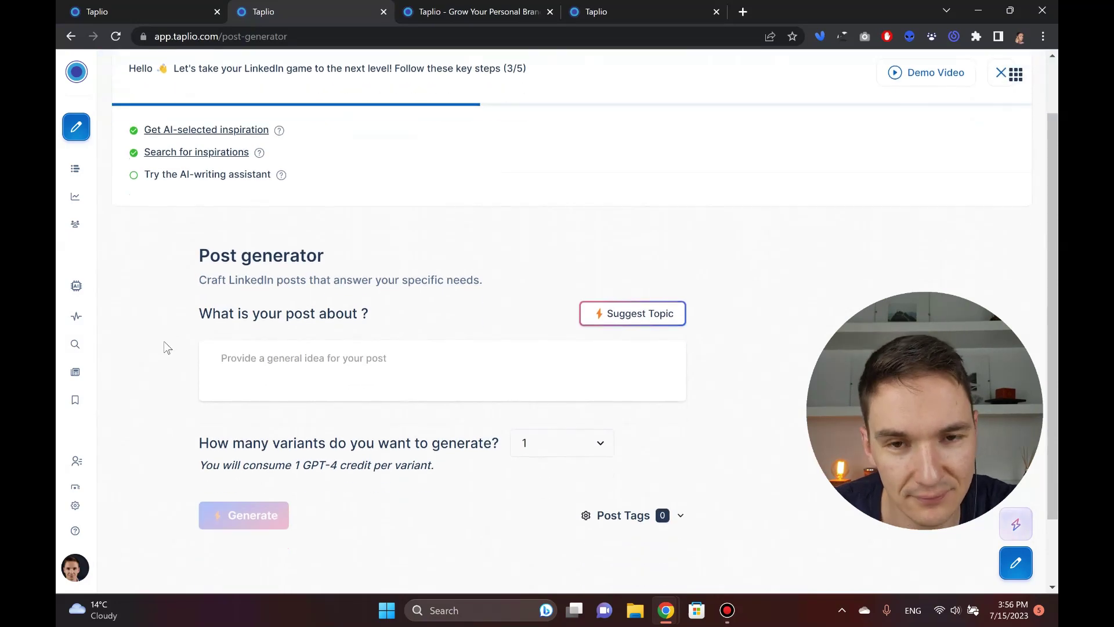
{"action": "mouse_move", "coordinate": [61, 574]}
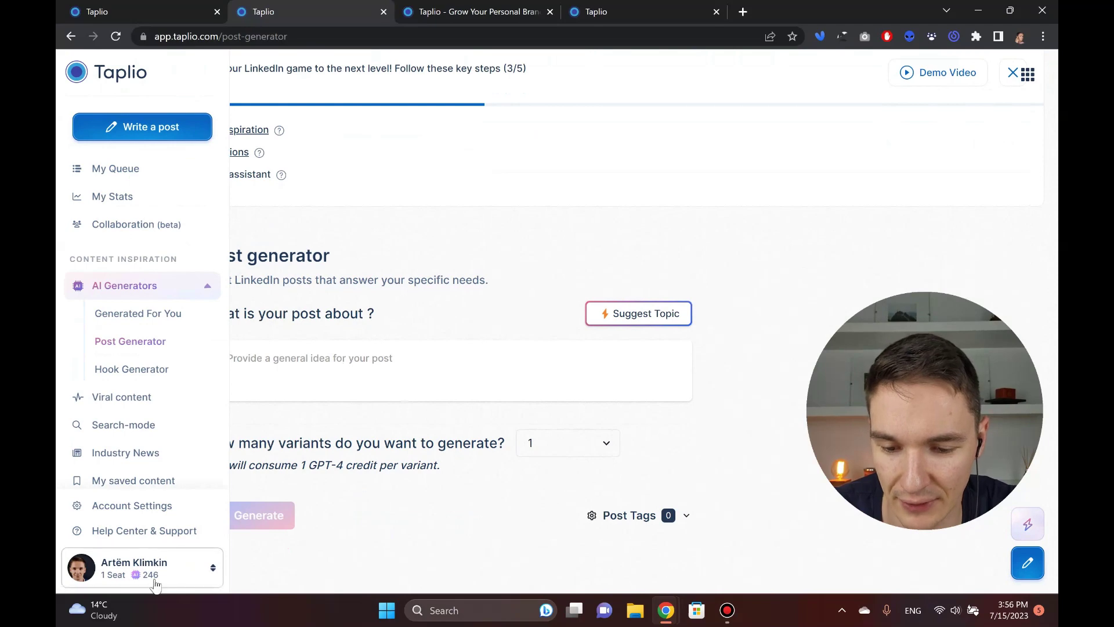
{"action": "mouse_move", "coordinate": [156, 583]}
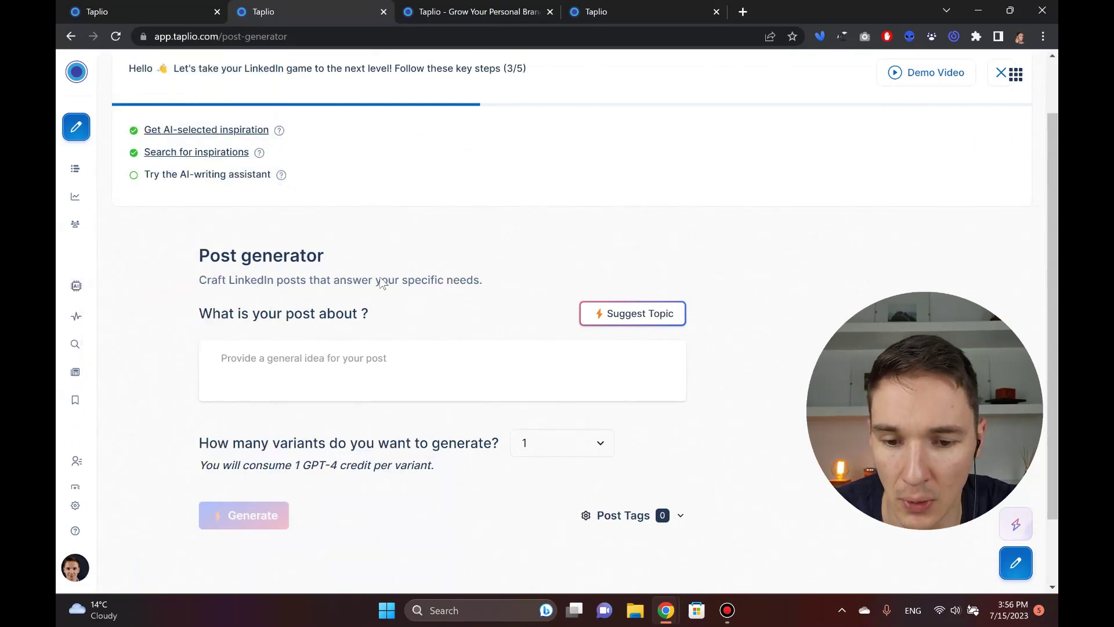
Request topic suggestions and browse them up to "The bitter truth about B2B sales: It's not about relationships, it's about results".
{"action": "left_click", "coordinate": [611, 319]}
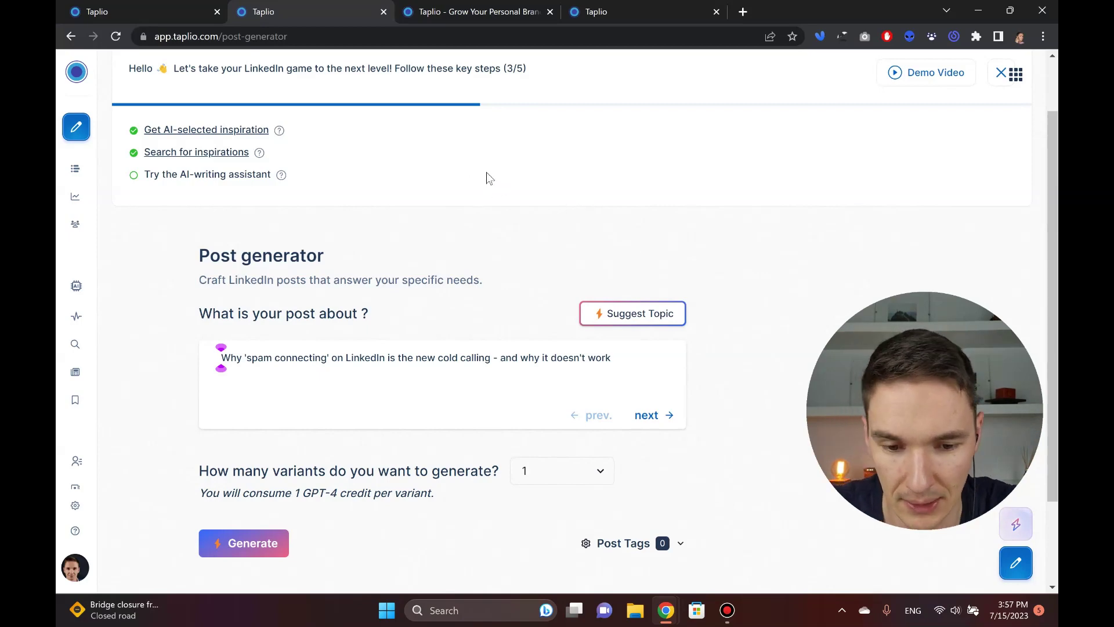
{"action": "scroll", "coordinate": [488, 174], "scroll_direction": "down", "scroll_amount": 1}
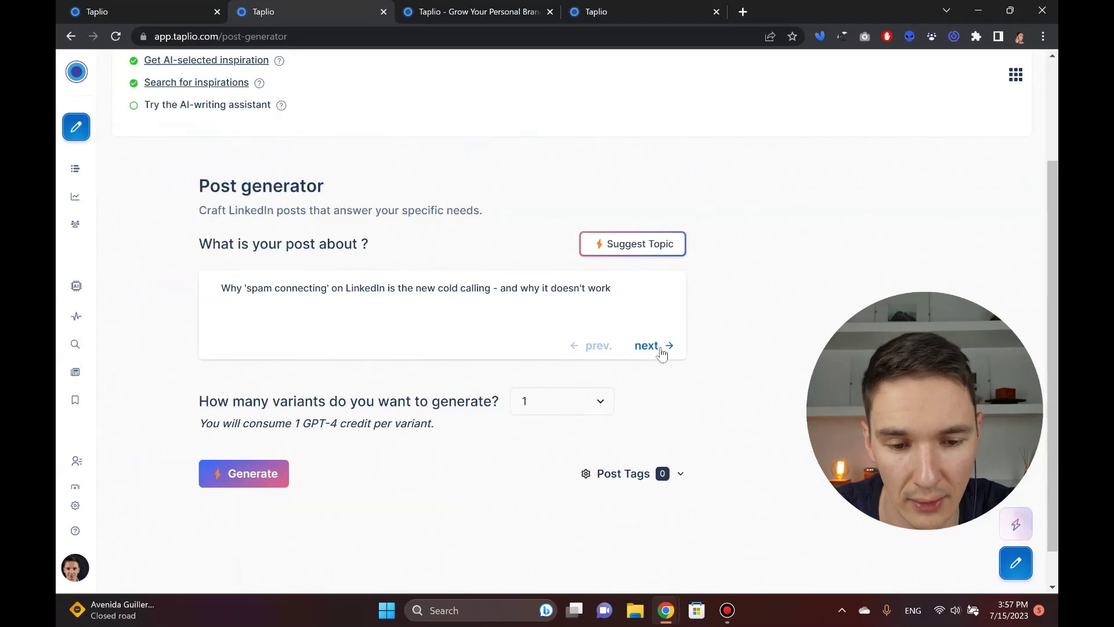
{"action": "left_click", "coordinate": [660, 348]}
{"action": "mouse_move", "coordinate": [200, 562]}
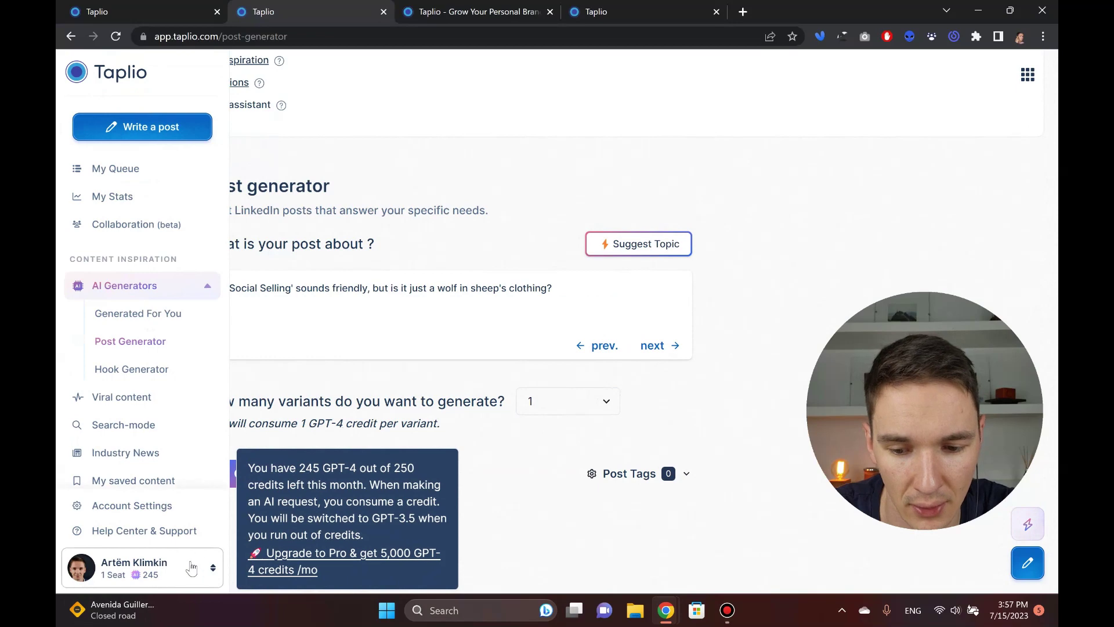
{"action": "left_click", "coordinate": [643, 346]}
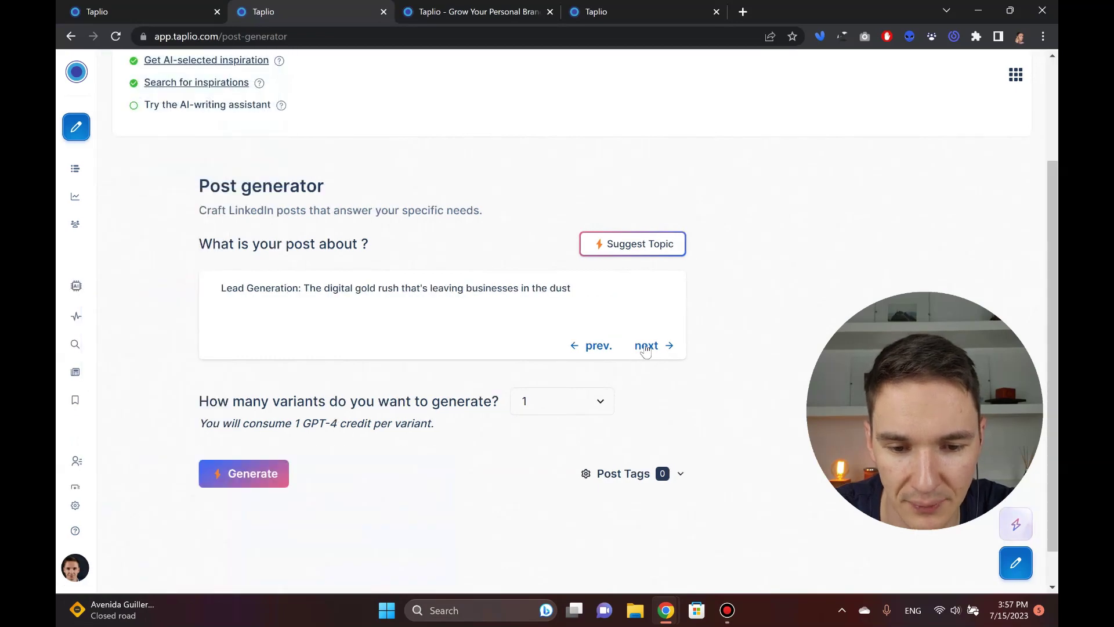
{"action": "left_click", "coordinate": [644, 345]}
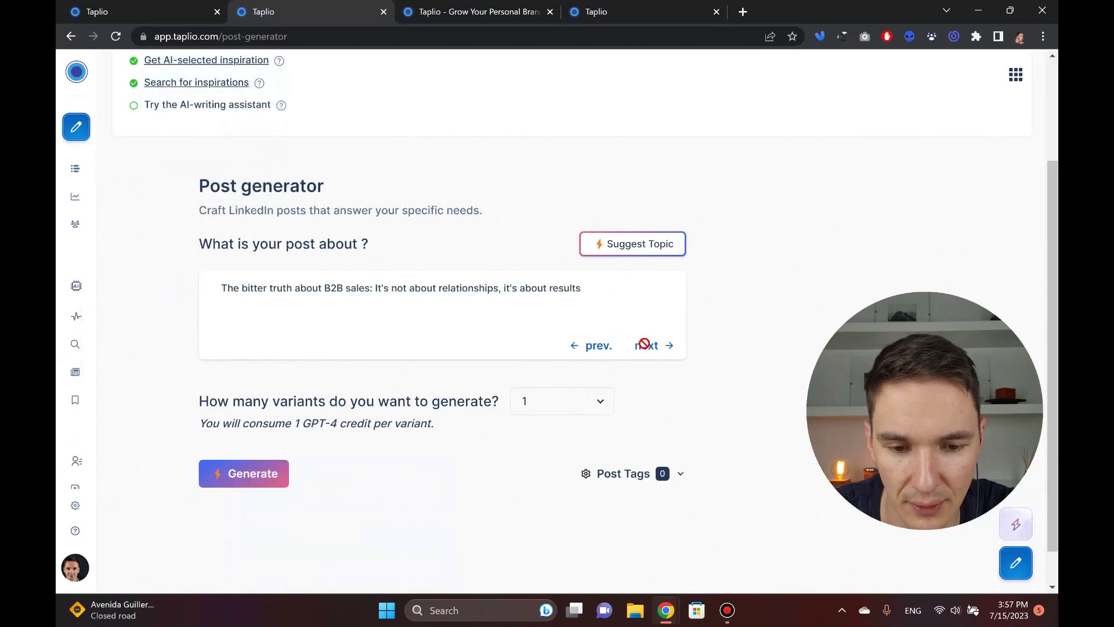
Go back through the suggested topics and choose "'Social Selling' sounds friendly, but is it just a wolf in sheep's clothing?".
{"action": "left_click", "coordinate": [591, 346]}
{"action": "left_click", "coordinate": [591, 345]}
{"action": "left_click", "coordinate": [591, 345]}
{"action": "left_click", "coordinate": [591, 345]}
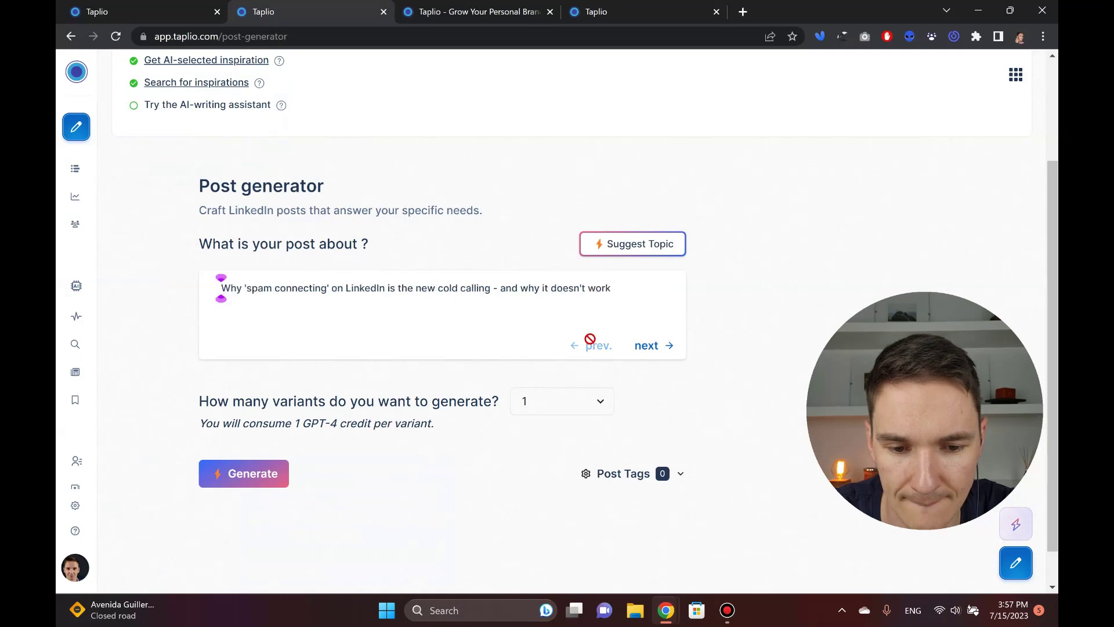
{"action": "left_click", "coordinate": [643, 346]}
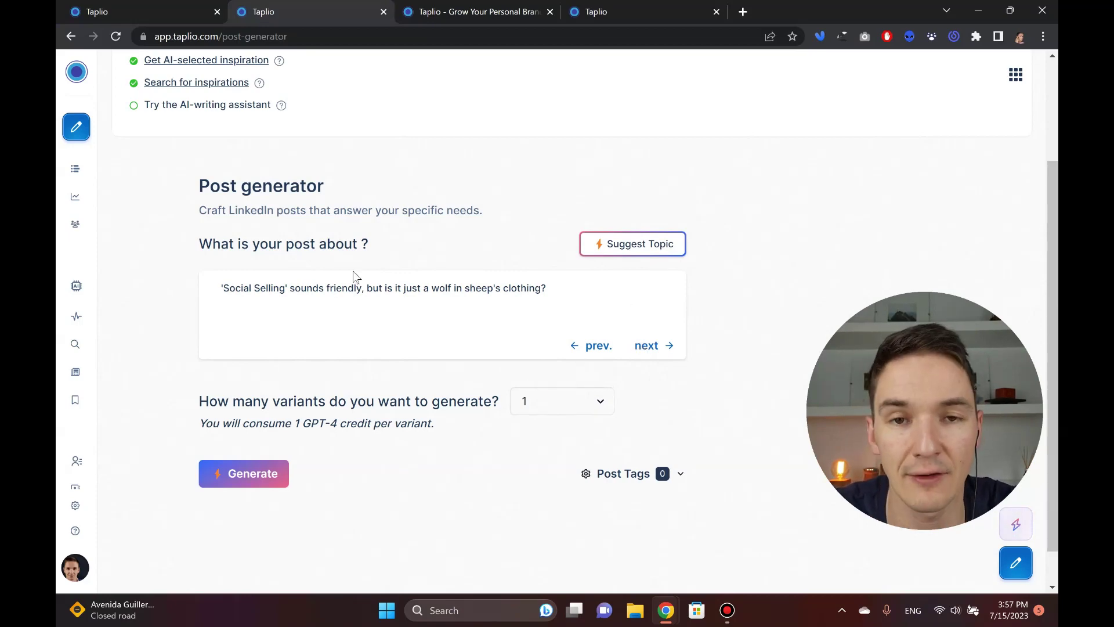
{"action": "triple_click", "coordinate": [401, 286]}
{"action": "left_click", "coordinate": [462, 246]}
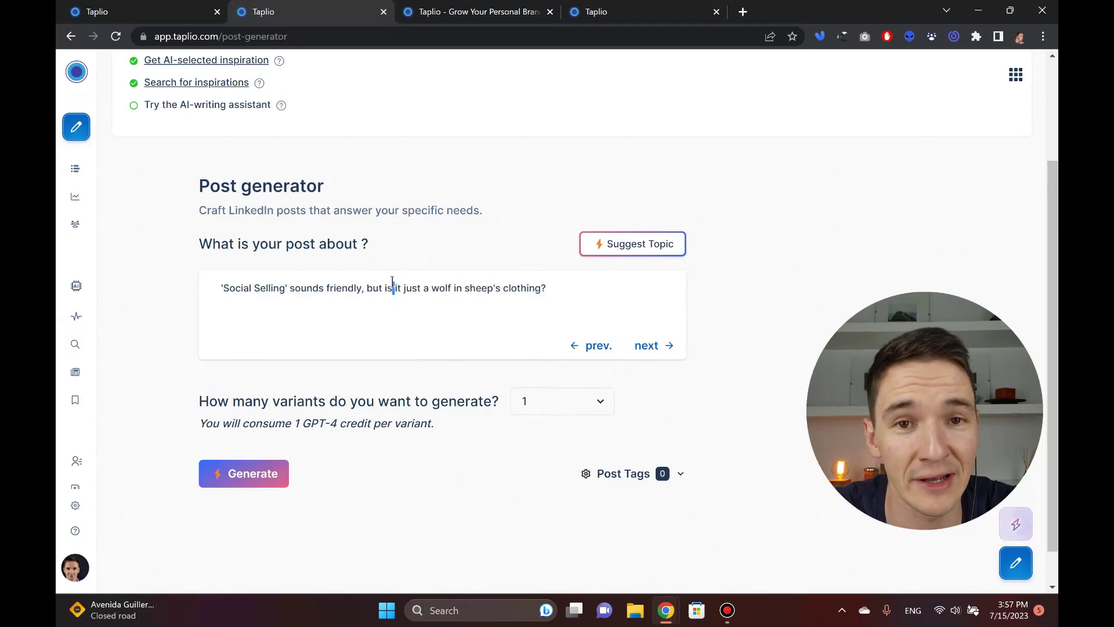
{"action": "triple_click", "coordinate": [391, 286]}
{"action": "left_click", "coordinate": [440, 250]}
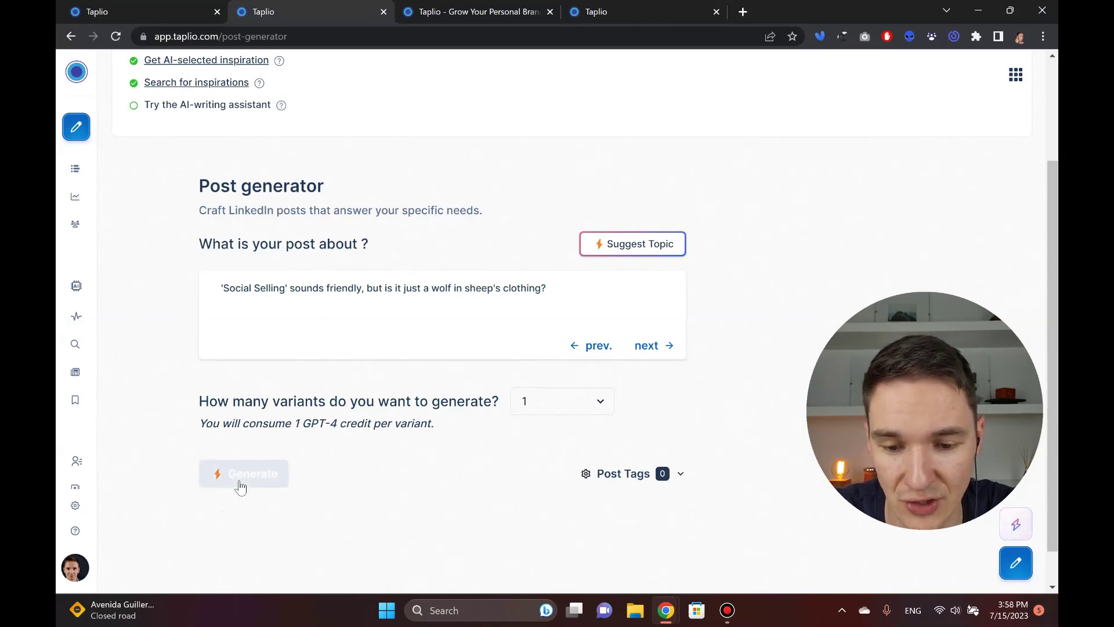
Generate one post variant from the 'Social Selling' topic and check the account's remaining AI credits.
{"action": "mouse_move", "coordinate": [58, 578]}
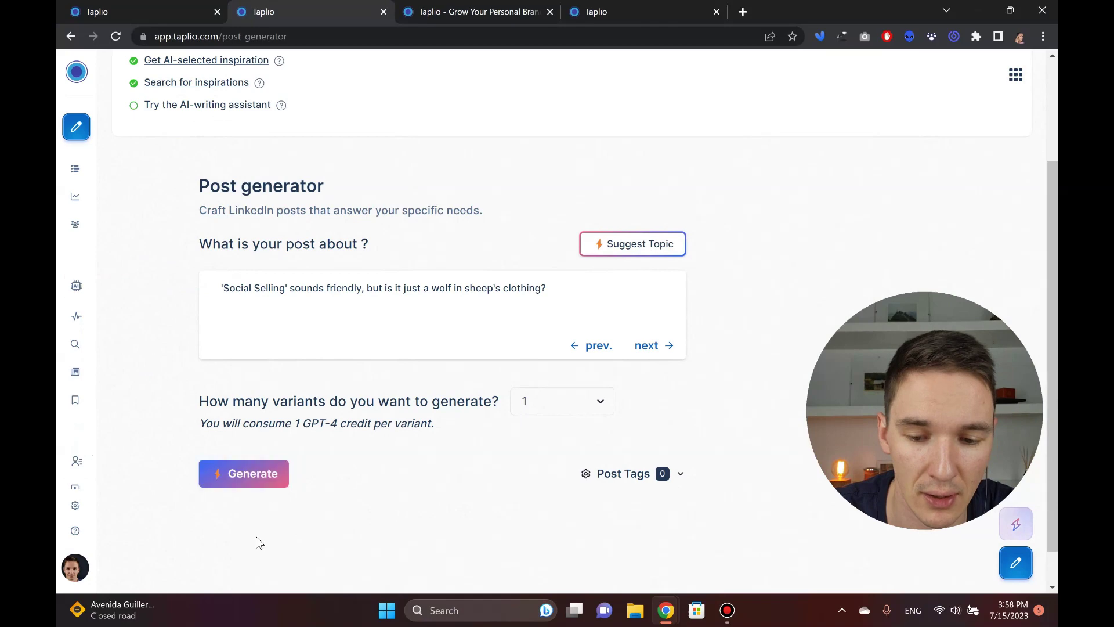
{"action": "left_click", "coordinate": [261, 469]}
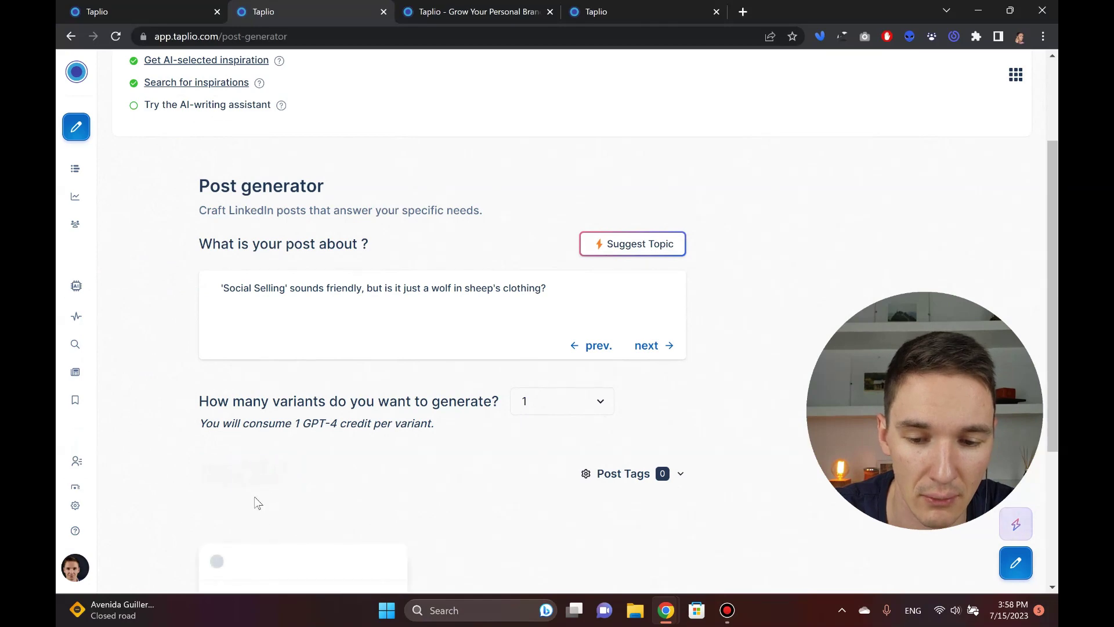
{"action": "mouse_move", "coordinate": [112, 576]}
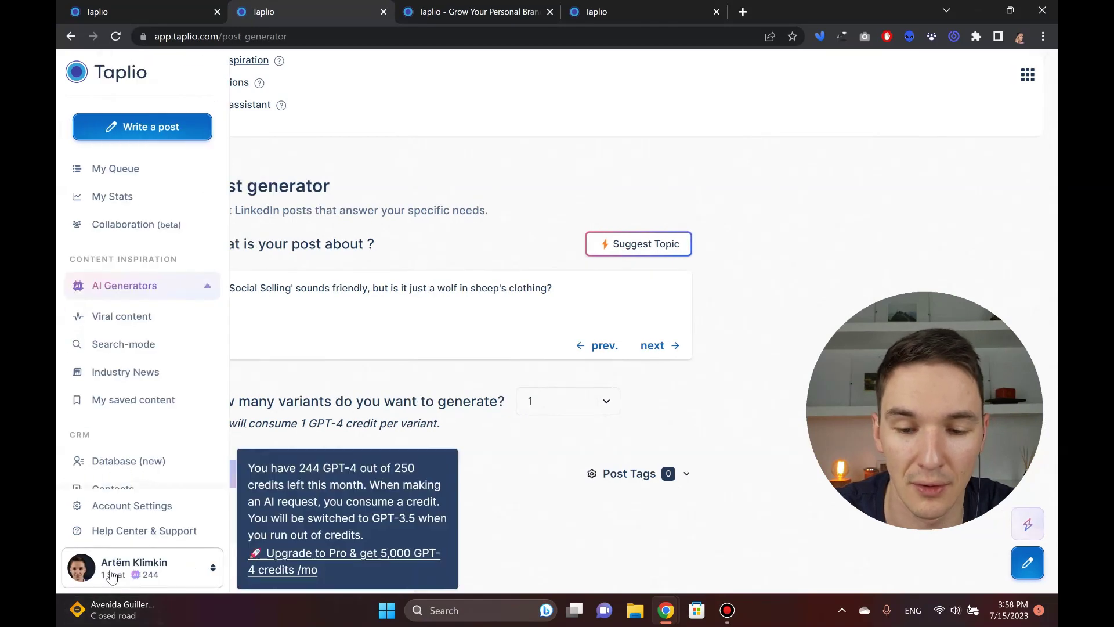
{"action": "scroll", "coordinate": [523, 425], "scroll_direction": "down", "scroll_amount": 4}
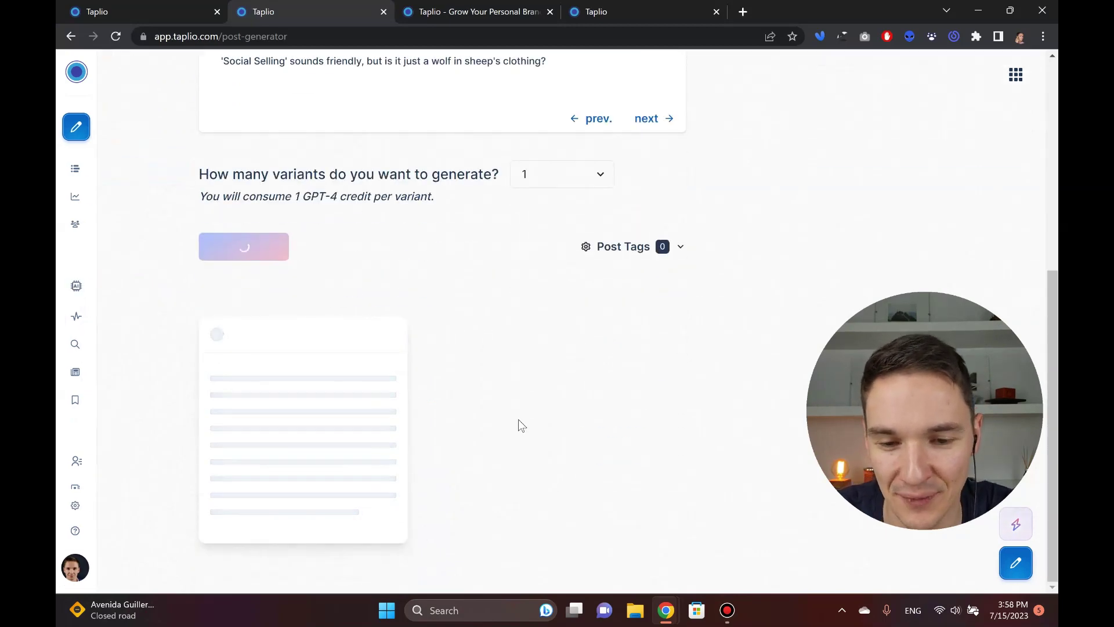
{"action": "scroll", "coordinate": [454, 350], "scroll_direction": "up", "scroll_amount": 3}
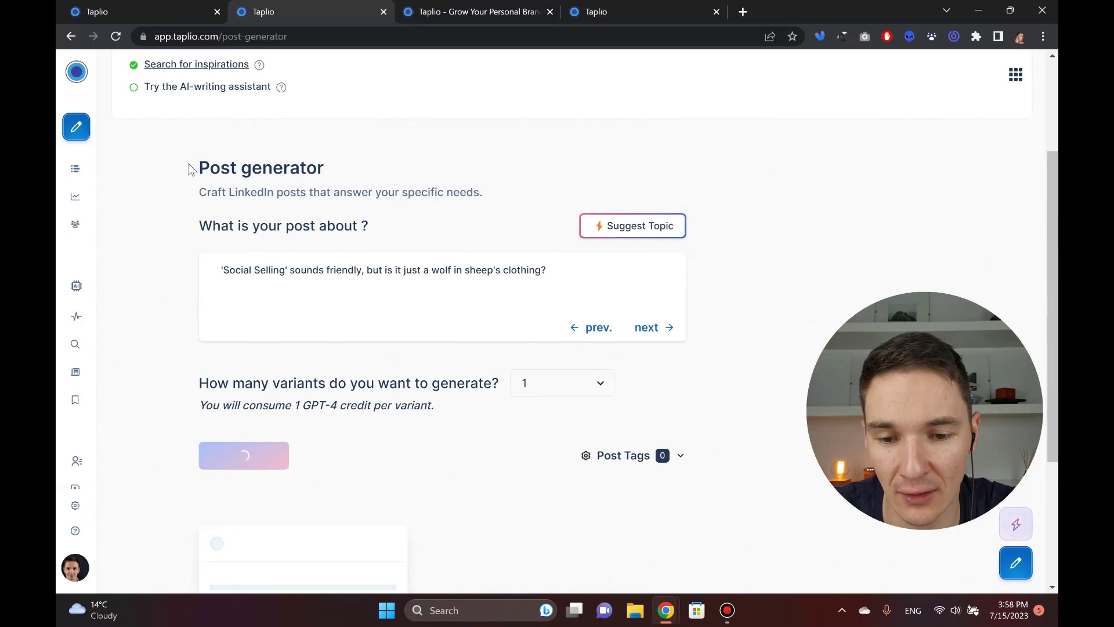
{"action": "mouse_move", "coordinate": [58, 268]}
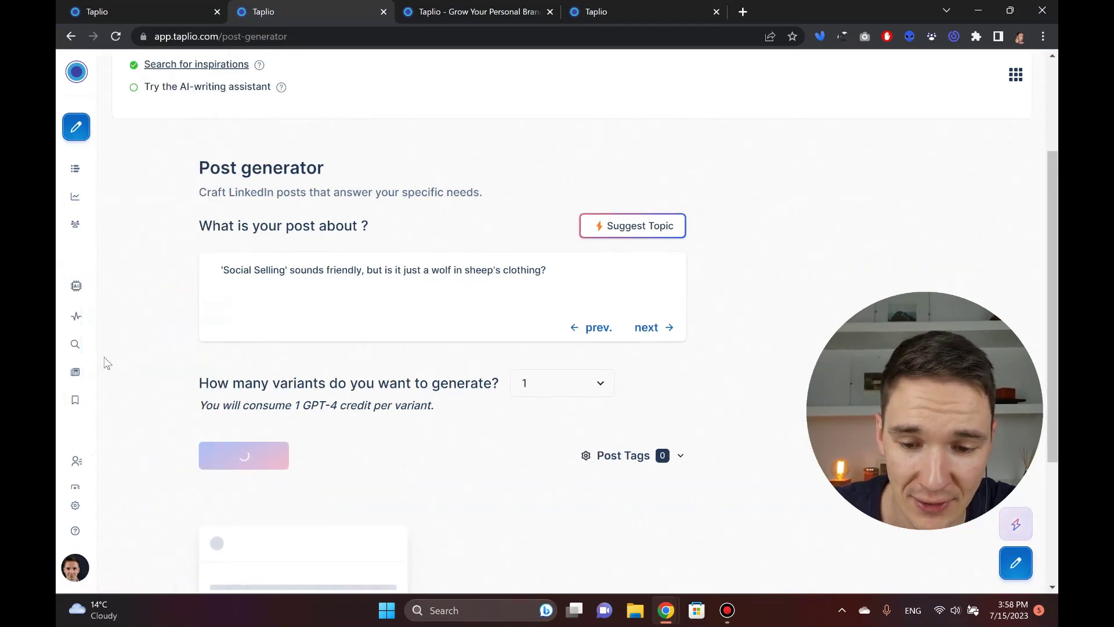
{"action": "scroll", "coordinate": [449, 287], "scroll_direction": "down", "scroll_amount": 3}
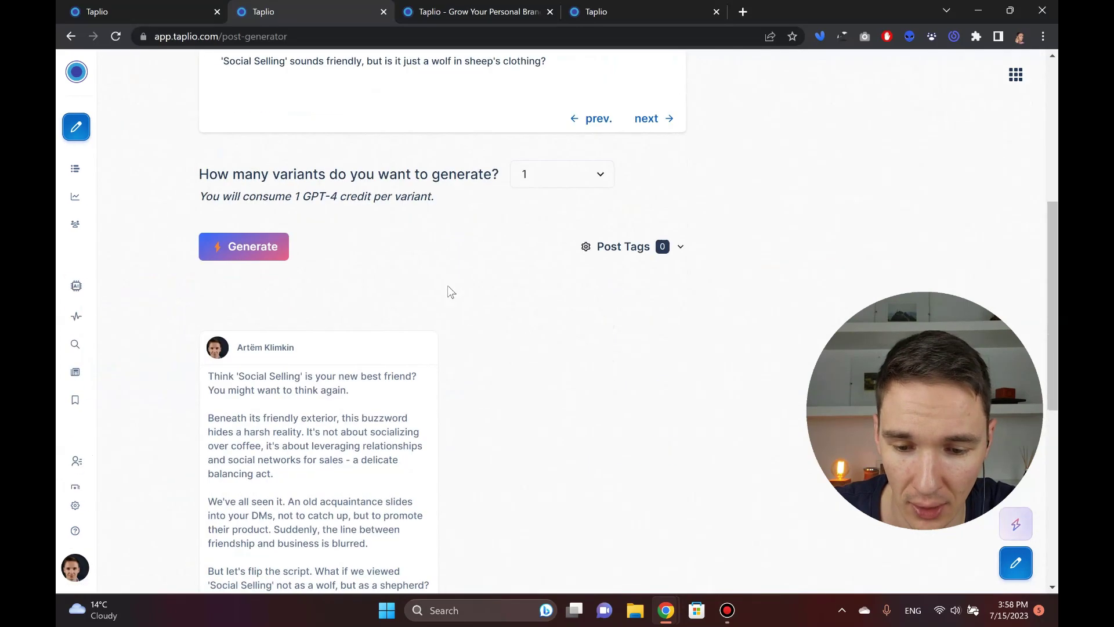
Compare the opening line of the generated post with the 'Social Selling' topic it was based on.
{"action": "double_click", "coordinate": [216, 372]}
{"action": "left_click", "coordinate": [267, 375], "text": "shift"}
{"action": "scroll", "coordinate": [281, 348], "scroll_direction": "up", "scroll_amount": 3}
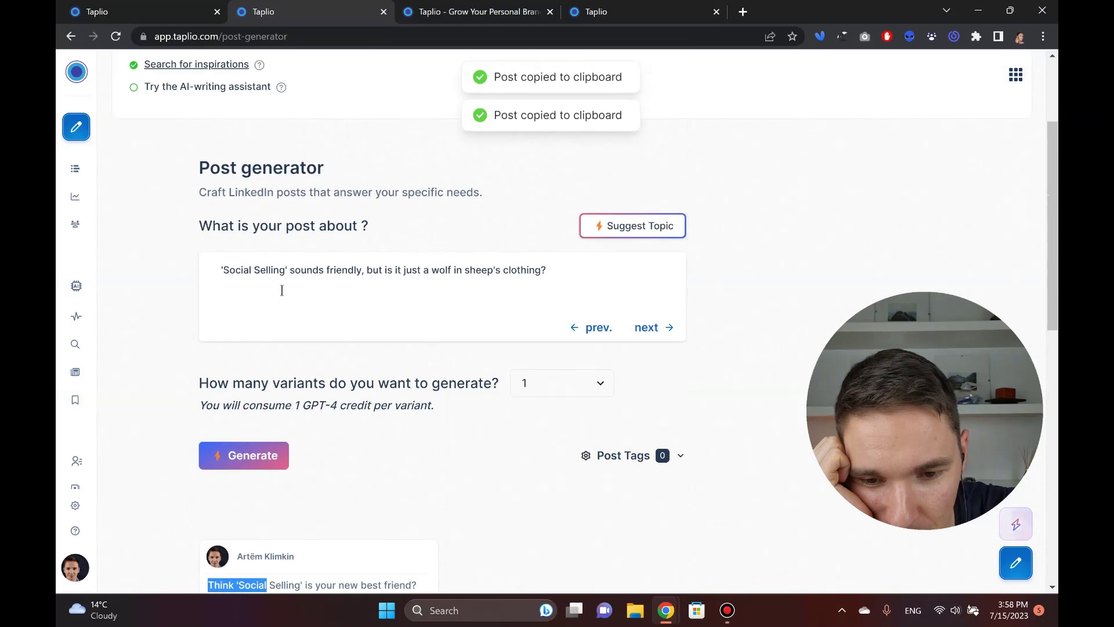
{"action": "left_click", "coordinate": [291, 271]}
{"action": "key", "text": "ctrl+a"}
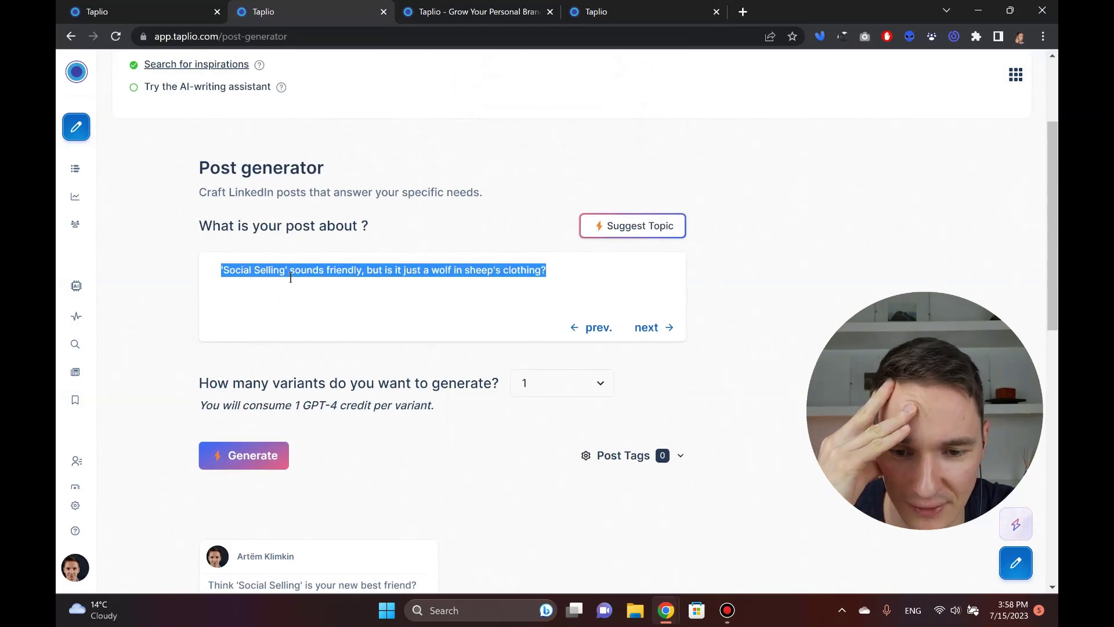
{"action": "scroll", "coordinate": [162, 368], "scroll_direction": "down", "scroll_amount": 3}
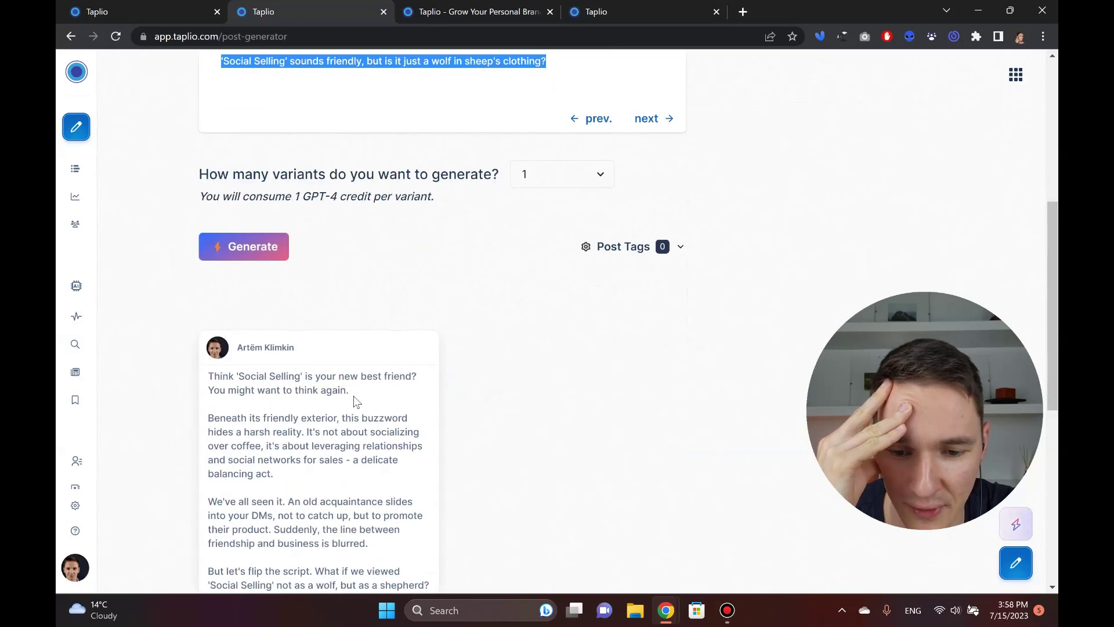
Read the generated 'Social Selling' post through to its closing call for comments and review its overall wording.
{"action": "scroll", "coordinate": [145, 376], "scroll_direction": "down", "scroll_amount": 1}
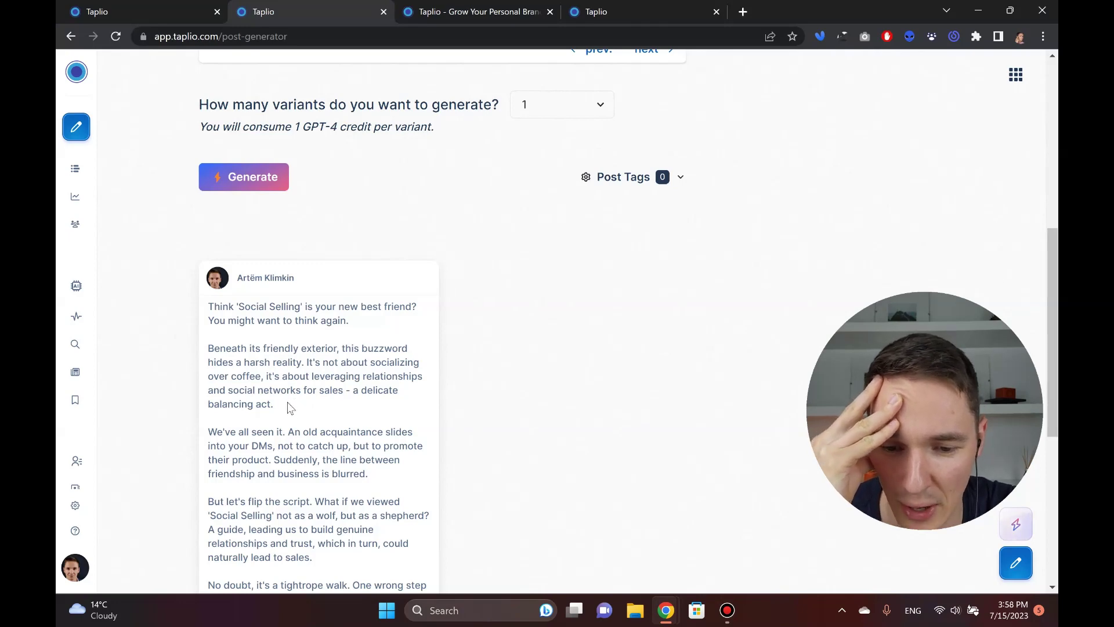
{"action": "left_click", "coordinate": [268, 405]}
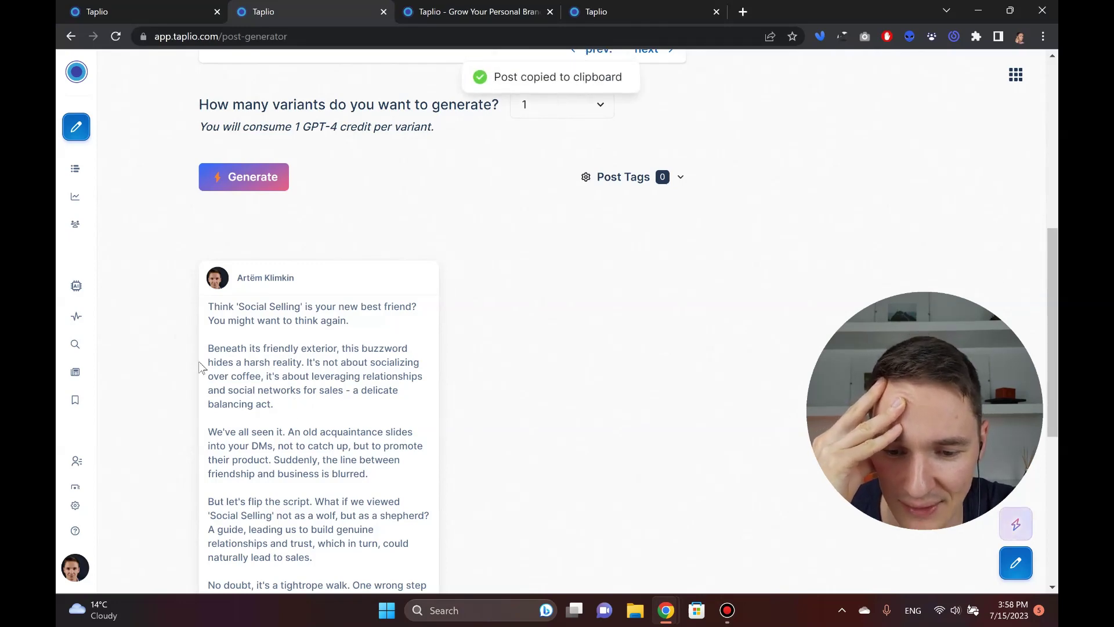
{"action": "scroll", "coordinate": [174, 365], "scroll_direction": "down", "scroll_amount": 1}
{"action": "scroll", "coordinate": [170, 366], "scroll_direction": "down", "scroll_amount": 1}
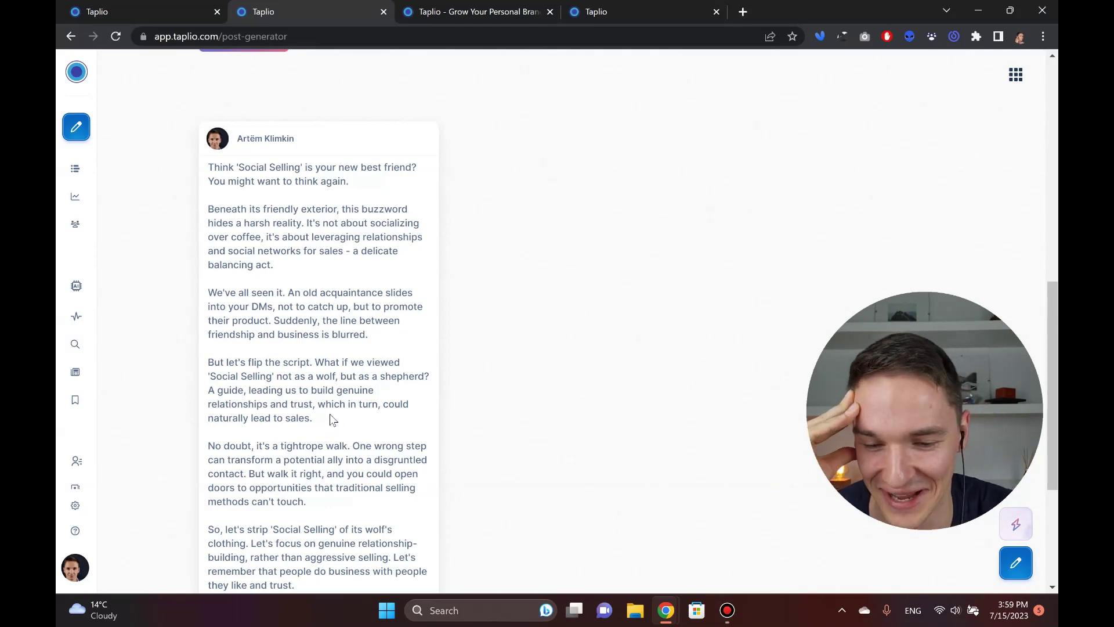
{"action": "scroll", "coordinate": [329, 415], "scroll_direction": "down", "scroll_amount": 2}
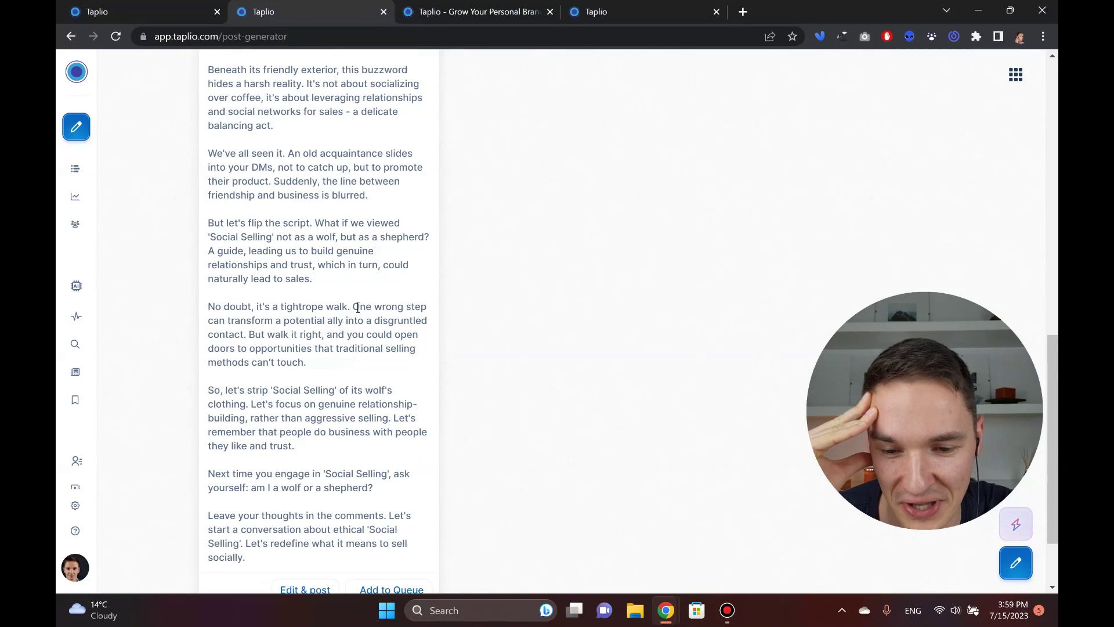
{"action": "key", "text": "ctrl+c"}
{"action": "left_click_drag", "start_coordinate": [352, 306], "coordinate": [382, 348]}
{"action": "left_click", "coordinate": [318, 348]}
{"action": "scroll", "coordinate": [273, 334], "scroll_direction": "down", "scroll_amount": 1}
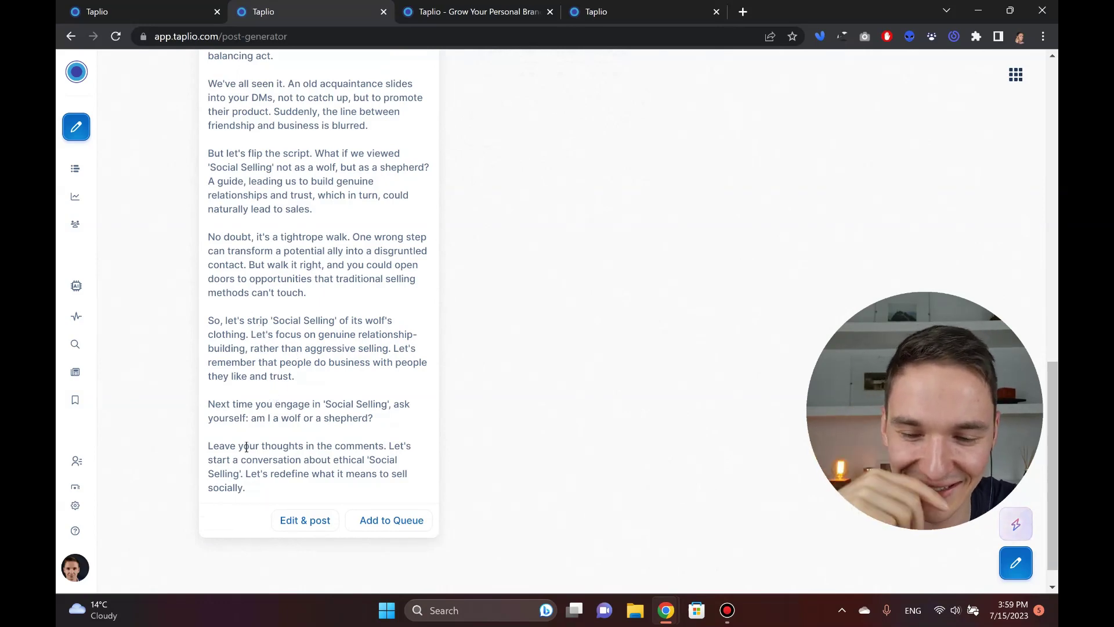
{"action": "left_click_drag", "start_coordinate": [261, 460], "coordinate": [262, 468]}
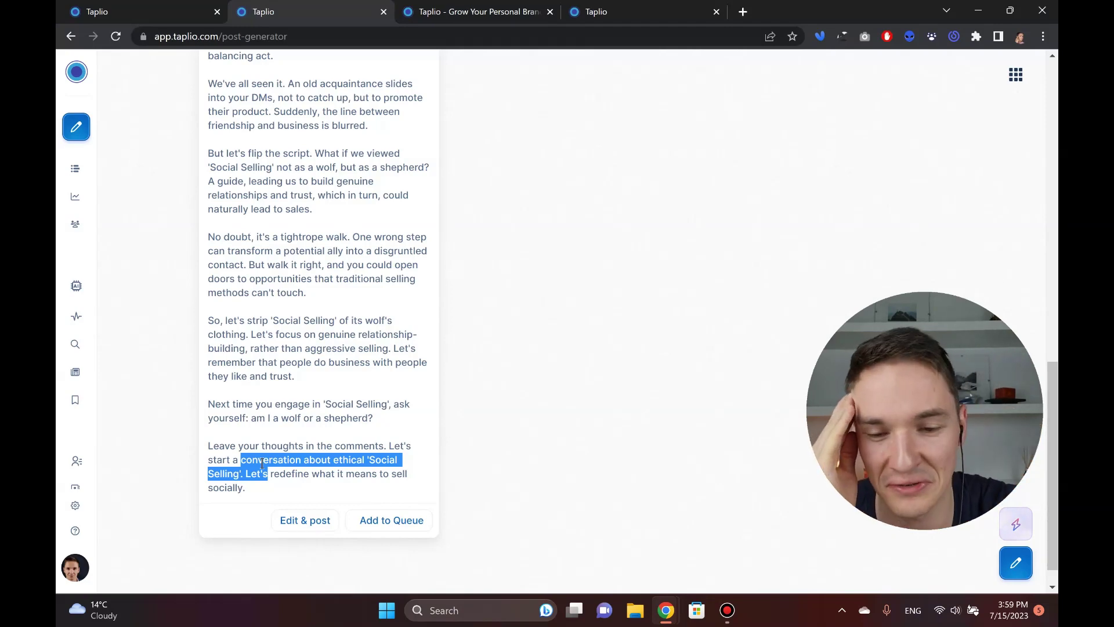
{"action": "scroll", "coordinate": [292, 298], "scroll_direction": "up", "scroll_amount": 4}
{"action": "left_click", "coordinate": [292, 298]}
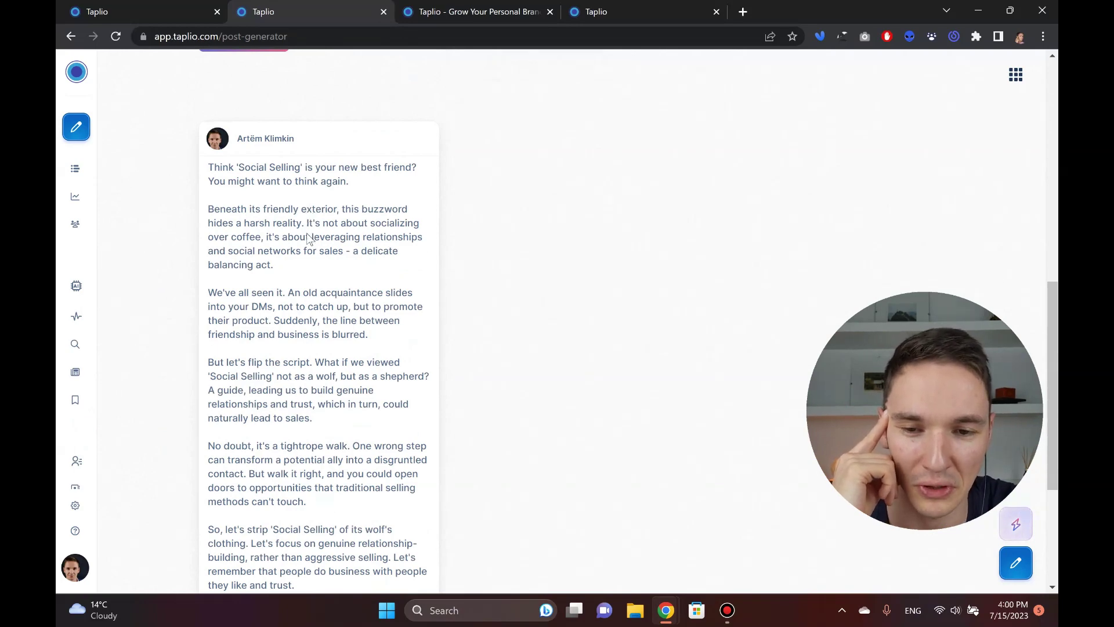
{"action": "scroll", "coordinate": [306, 235], "scroll_direction": "down", "scroll_amount": 2}
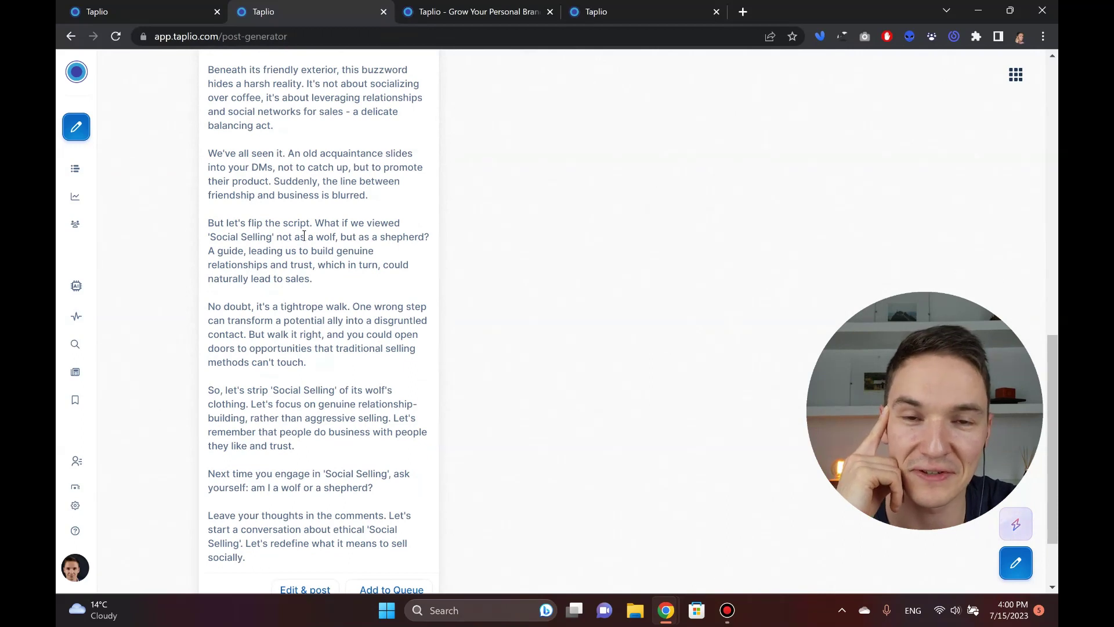
{"action": "scroll", "coordinate": [304, 236], "scroll_direction": "down", "scroll_amount": 2}
Open the Viral content, Search-mode and Industry News pages in separate browser tabs.
{"action": "mouse_move", "coordinate": [64, 366]}
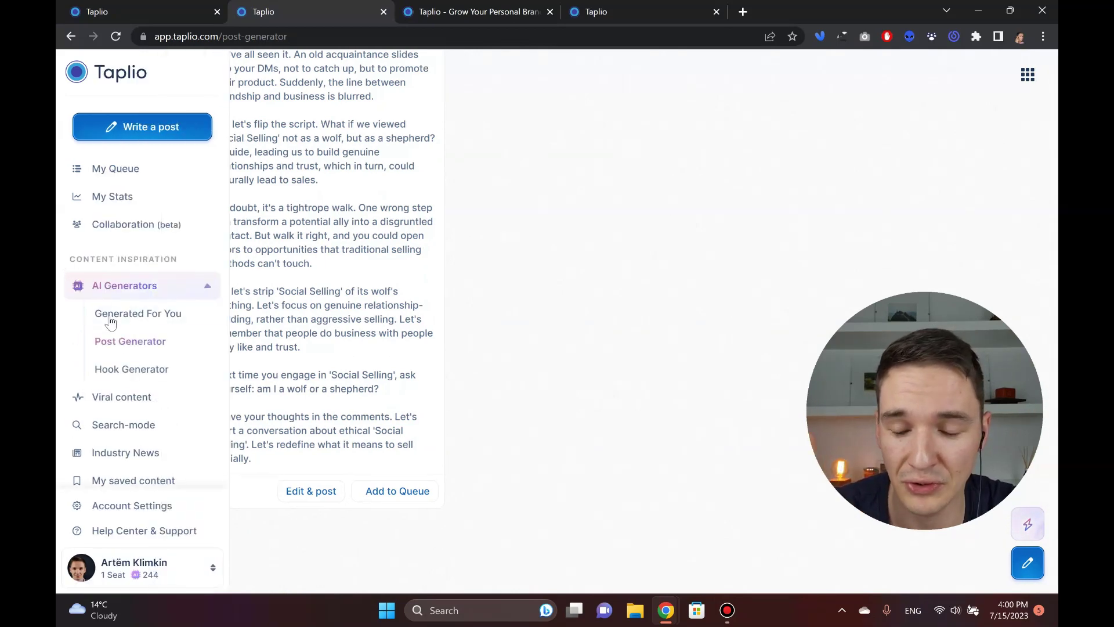
{"action": "middle_click", "coordinate": [184, 406]}
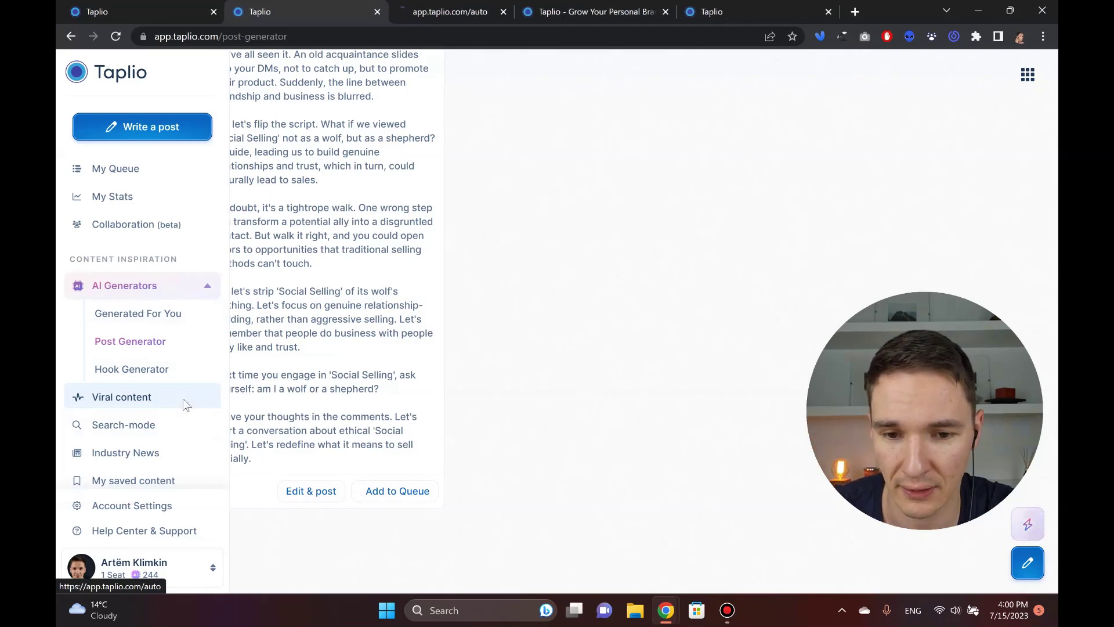
{"action": "middle_click", "coordinate": [160, 426]}
{"action": "middle_click", "coordinate": [166, 447]}
Open the CRM pages Database, Contacts, Outreach and Engage in separate browser tabs.
{"action": "scroll", "coordinate": [167, 452], "scroll_direction": "down", "scroll_amount": 2}
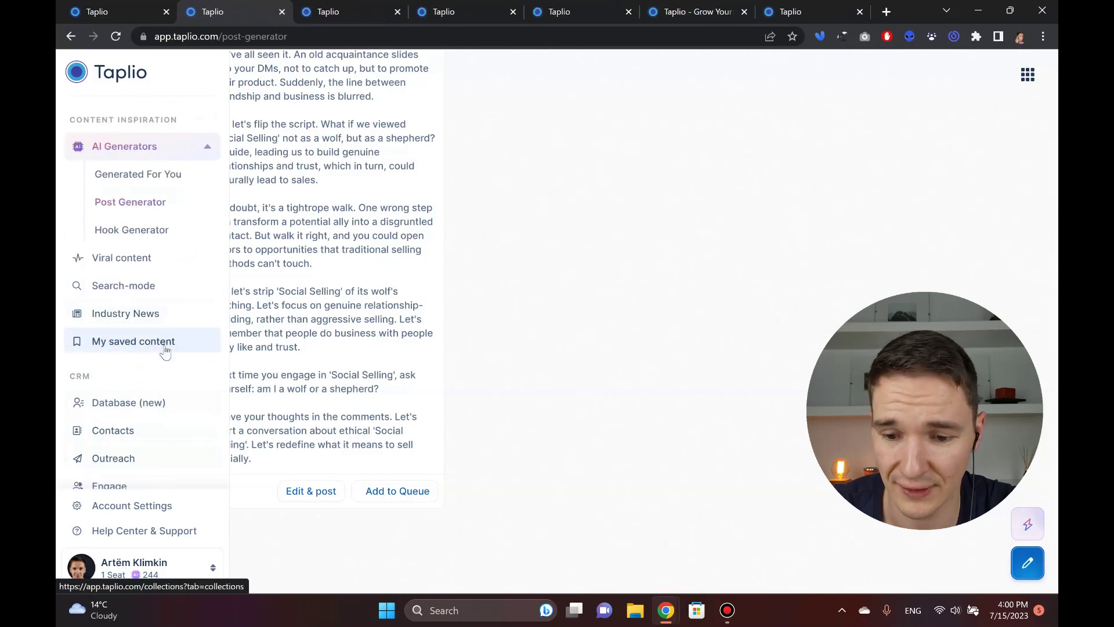
{"action": "scroll", "coordinate": [154, 385], "scroll_direction": "down", "scroll_amount": 1}
{"action": "middle_click", "coordinate": [152, 384]}
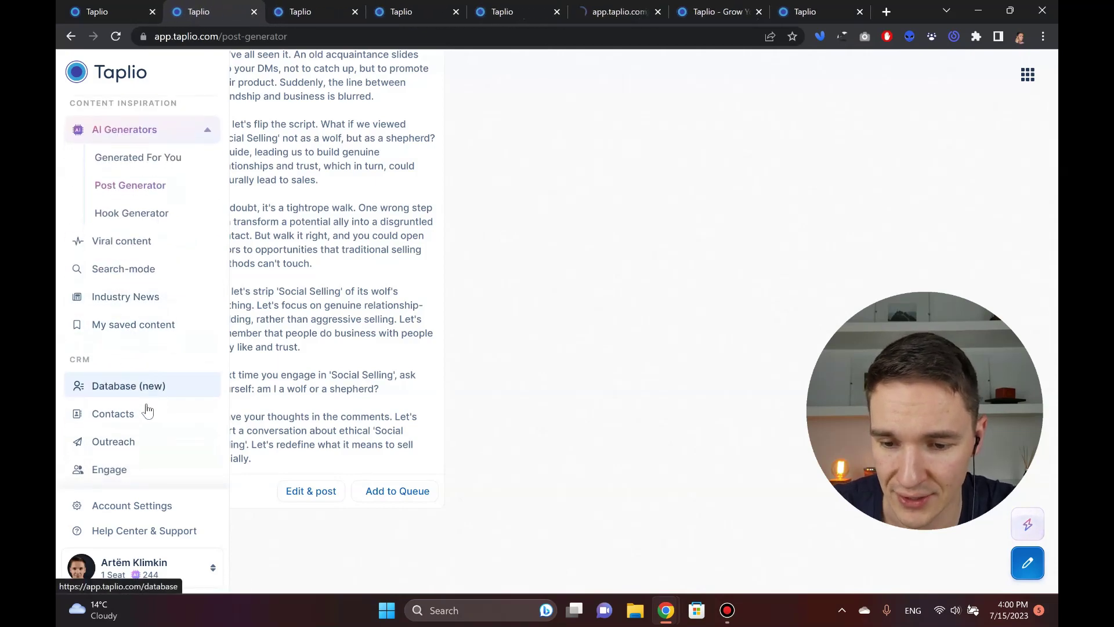
{"action": "middle_click", "coordinate": [144, 413]}
{"action": "middle_click", "coordinate": [137, 443]}
{"action": "middle_click", "coordinate": [131, 480]}
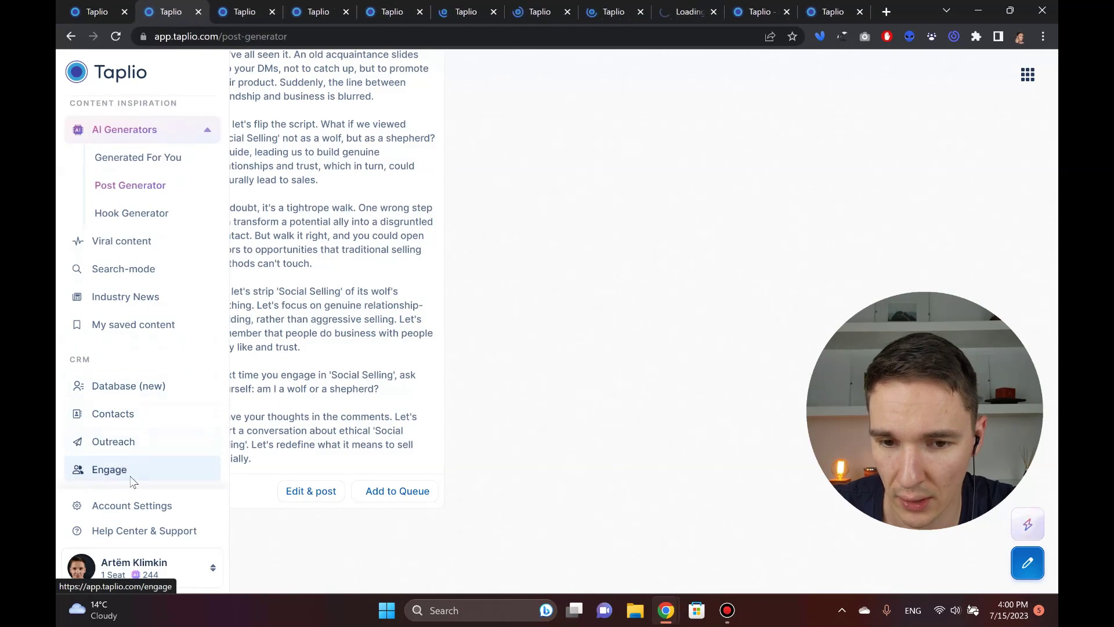
Switch to the Viral content page, read the Post Inspirations description and expand the full #comfortzone post.
{"action": "left_click", "coordinate": [241, 10]}
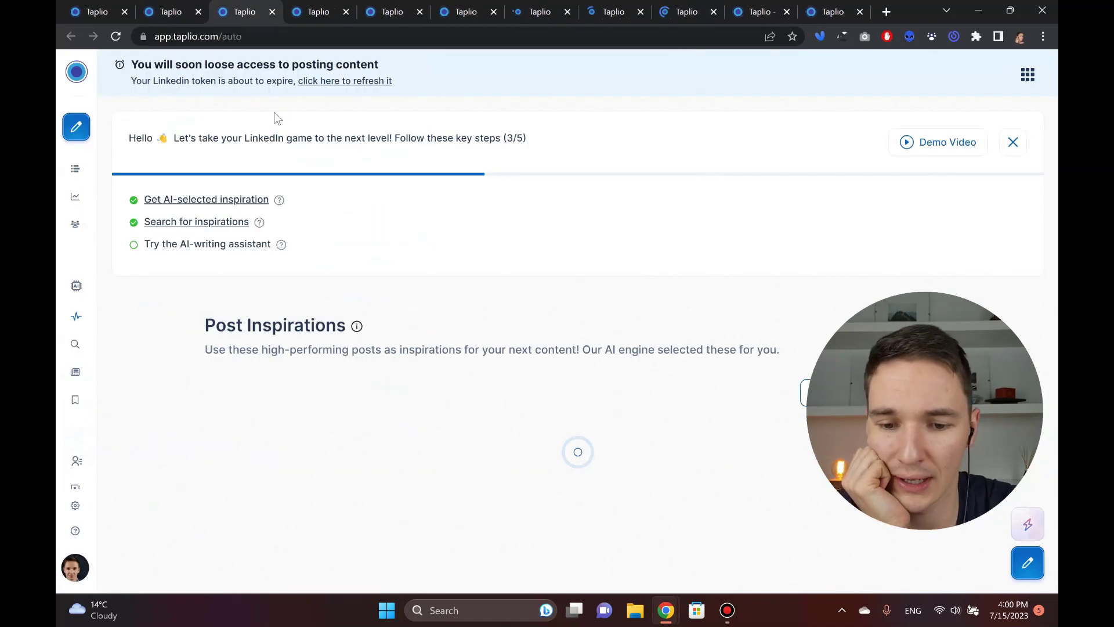
{"action": "left_click", "coordinate": [184, 9]}
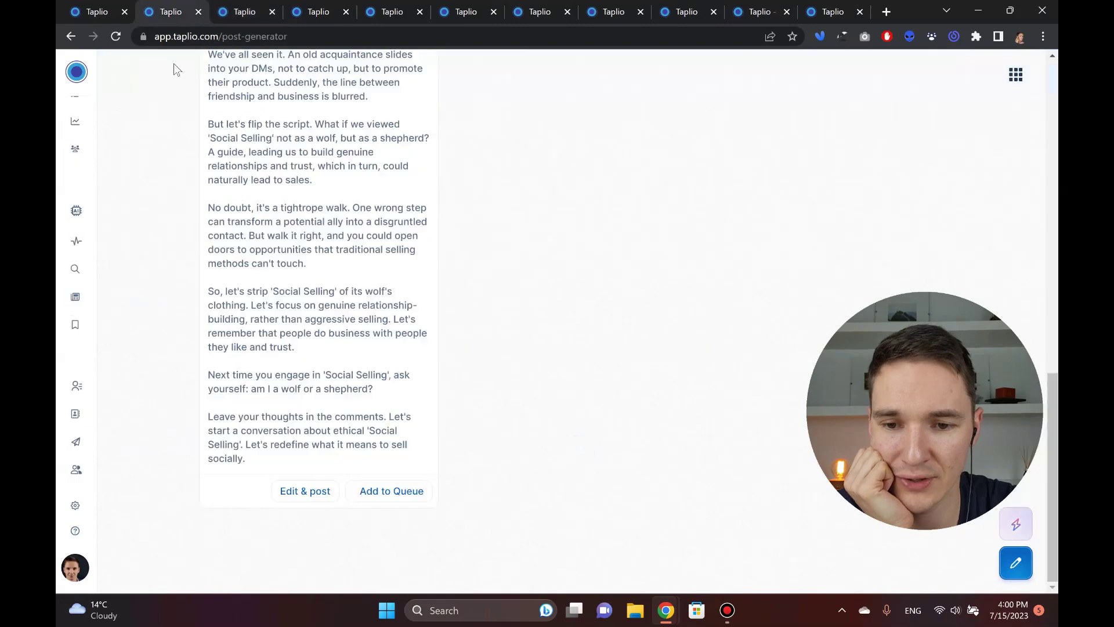
{"action": "left_click", "coordinate": [265, 8]}
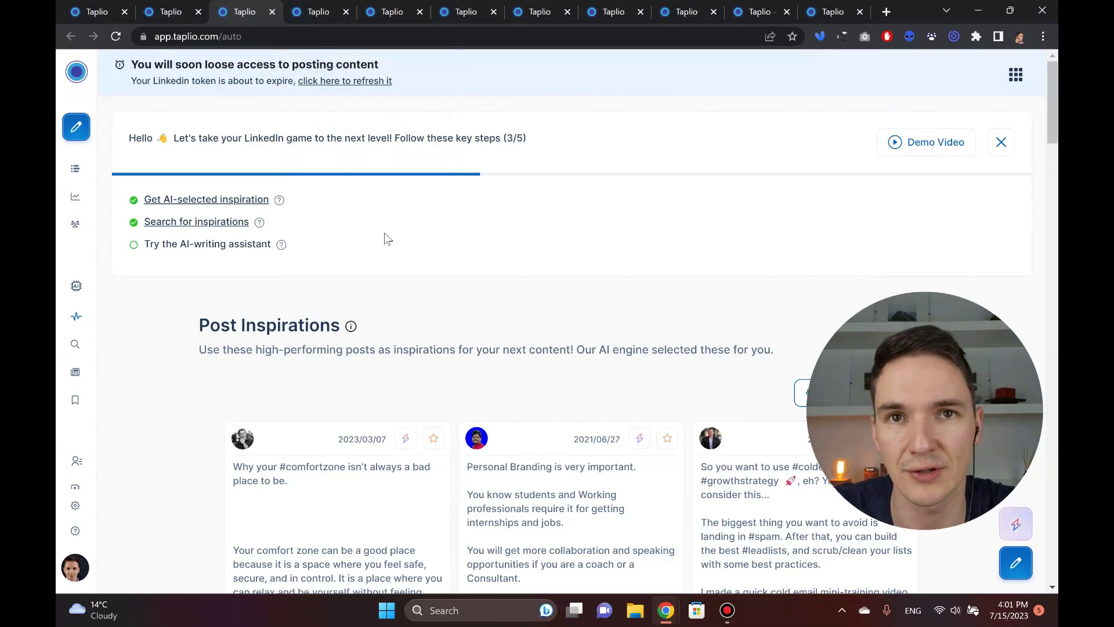
{"action": "scroll", "coordinate": [358, 232], "scroll_direction": "down", "scroll_amount": 1}
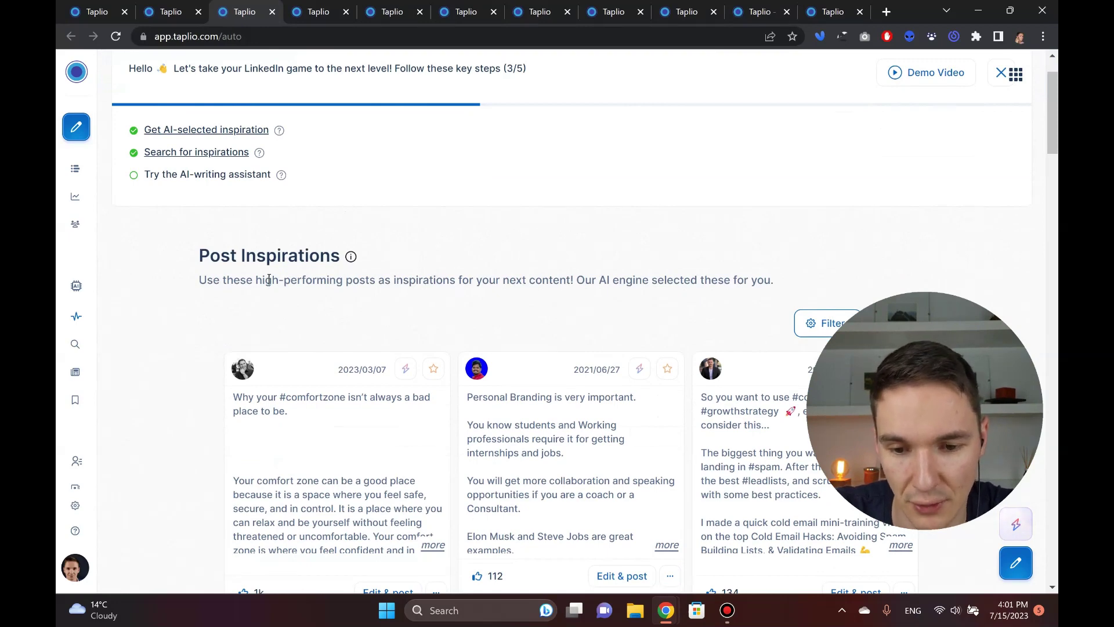
{"action": "left_click_drag", "start_coordinate": [223, 280], "coordinate": [704, 277]}
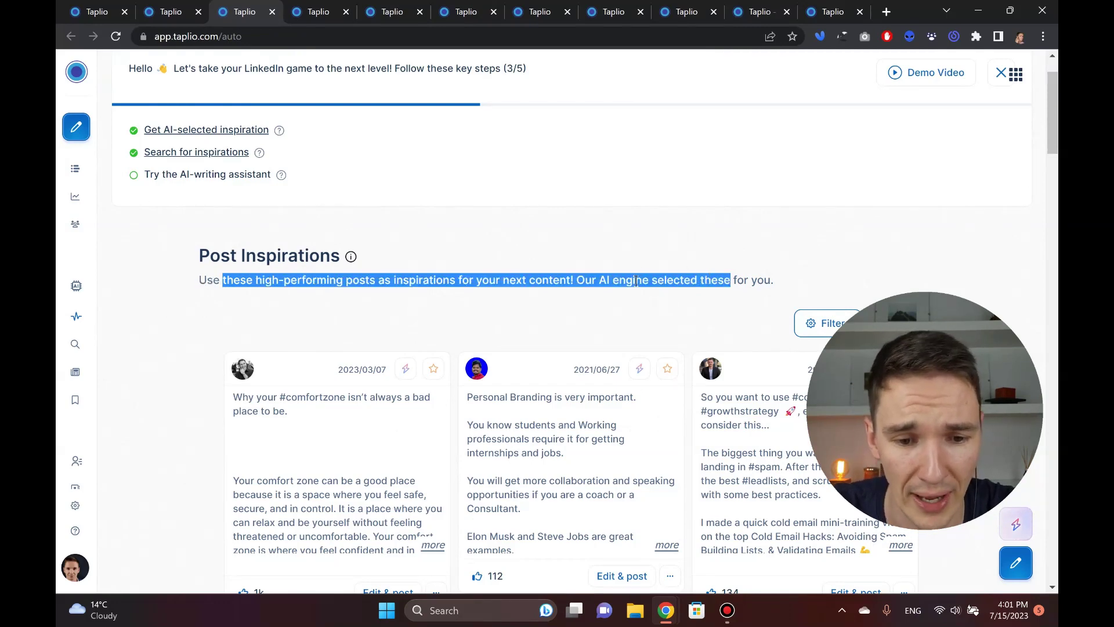
{"action": "left_click_drag", "start_coordinate": [613, 281], "coordinate": [770, 281]}
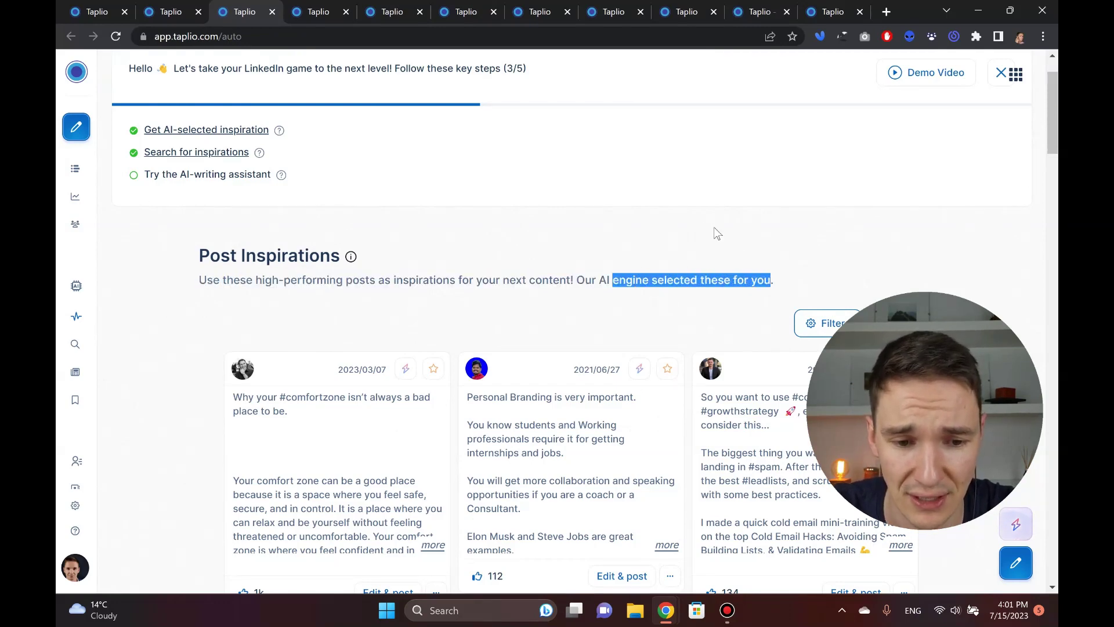
{"action": "scroll", "coordinate": [715, 231], "scroll_direction": "down", "scroll_amount": 2}
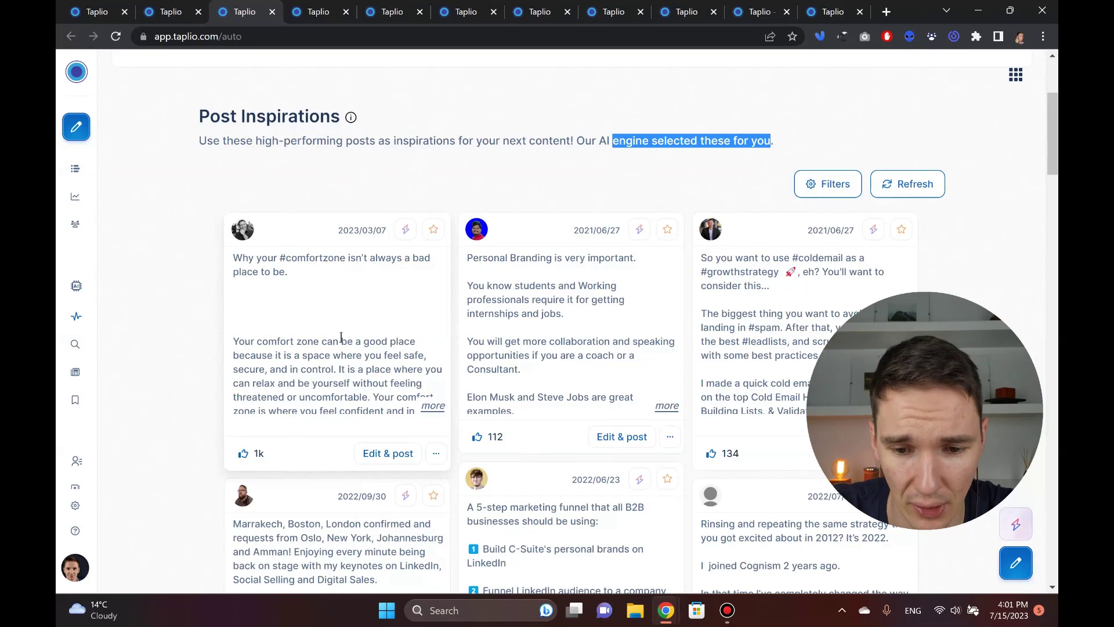
{"action": "left_click", "coordinate": [432, 405]}
{"action": "scroll", "coordinate": [431, 406], "scroll_direction": "down", "scroll_amount": 10}
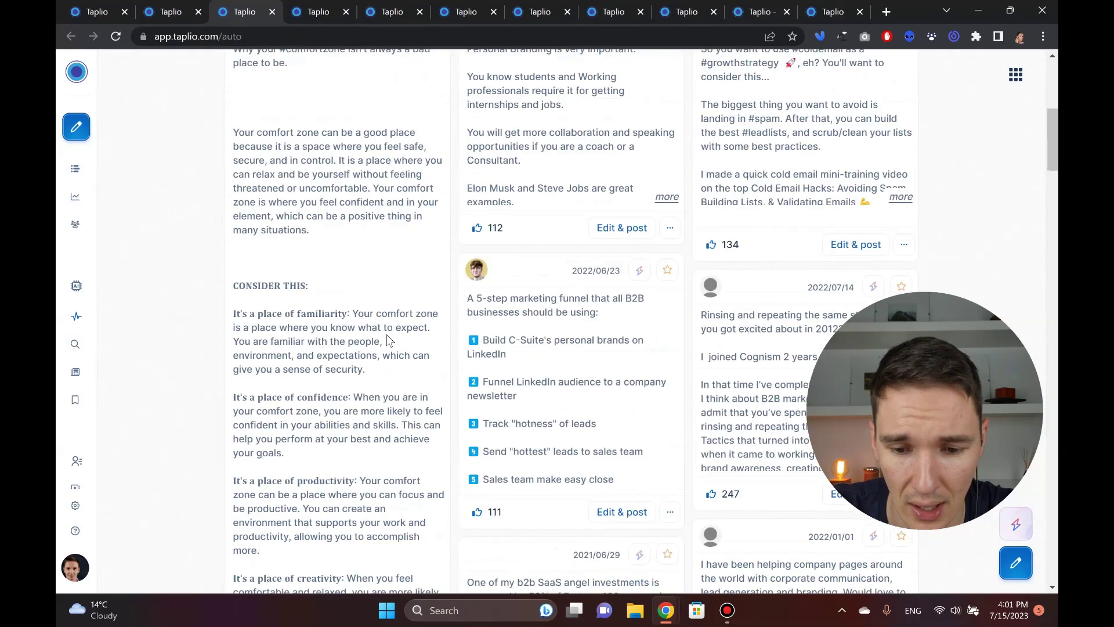
Read the expanded #comfortzone post through to its closing question and compare it with the Post Inspirations description.
{"action": "scroll", "coordinate": [335, 289], "scroll_direction": "up", "scroll_amount": 9}
{"action": "scroll", "coordinate": [334, 289], "scroll_direction": "up", "scroll_amount": 5}
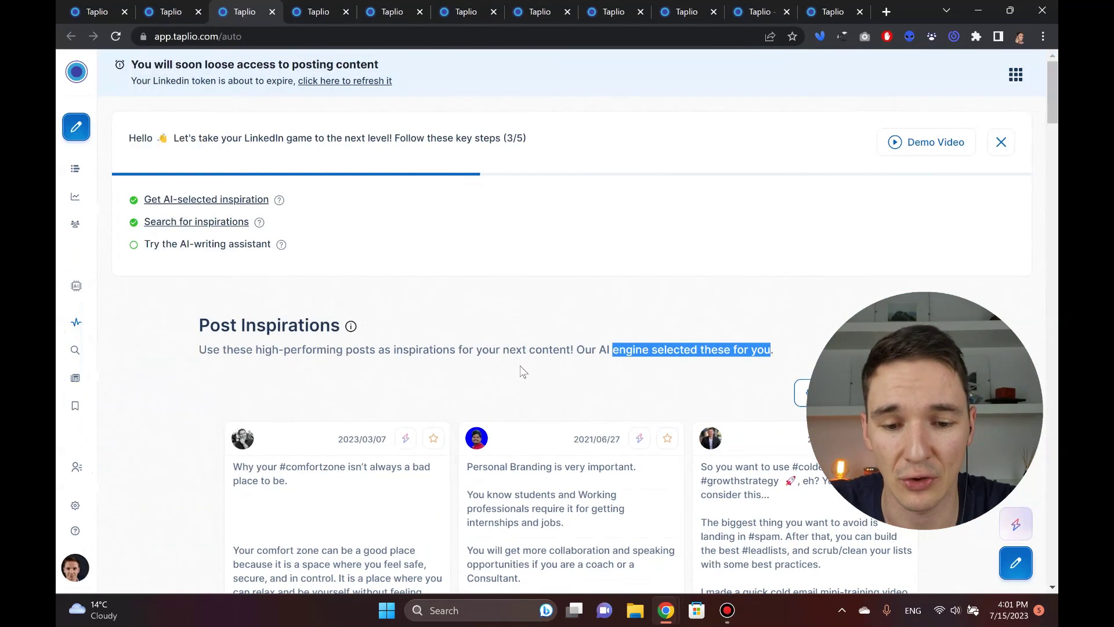
{"action": "scroll", "coordinate": [465, 331], "scroll_direction": "down", "scroll_amount": 4}
{"action": "scroll", "coordinate": [465, 331], "scroll_direction": "down", "scroll_amount": 2}
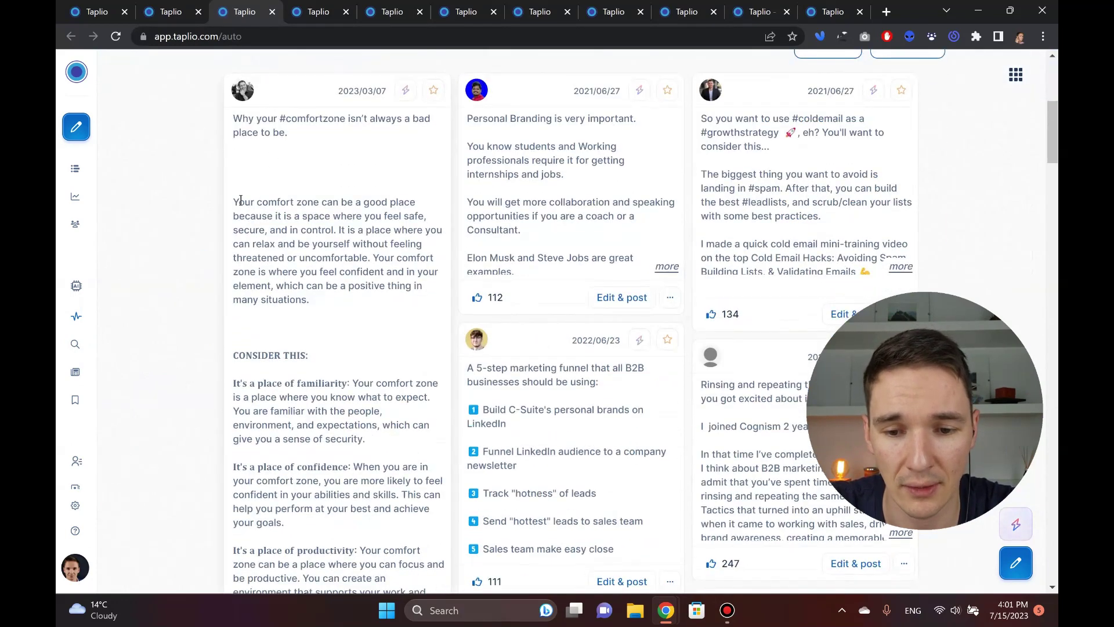
{"action": "scroll", "coordinate": [284, 316], "scroll_direction": "down", "scroll_amount": 11}
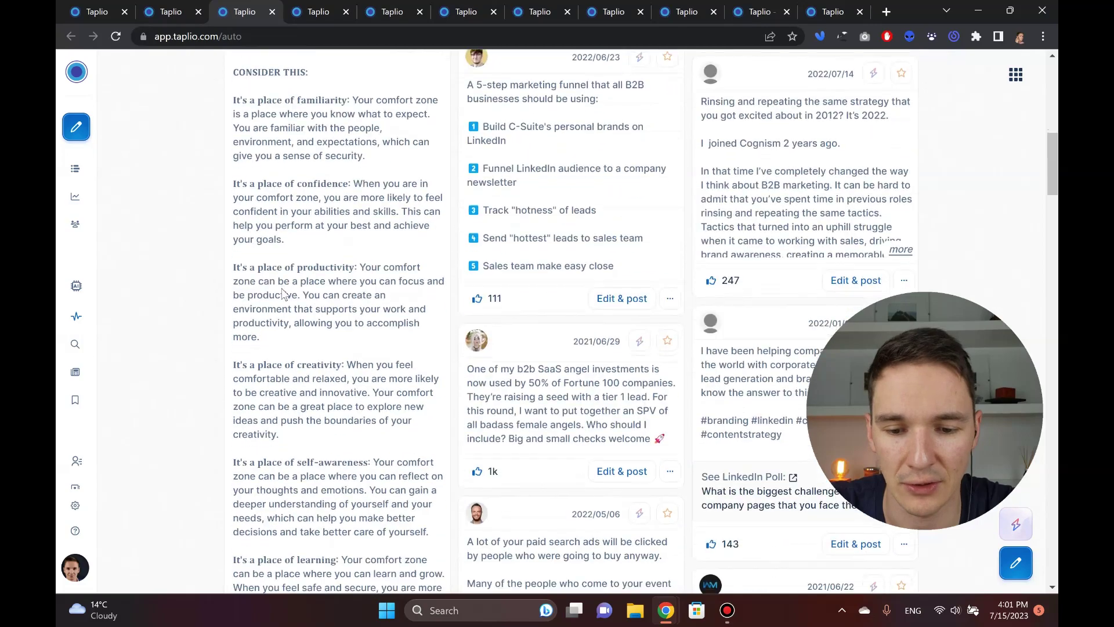
{"action": "scroll", "coordinate": [295, 291], "scroll_direction": "up", "scroll_amount": 12}
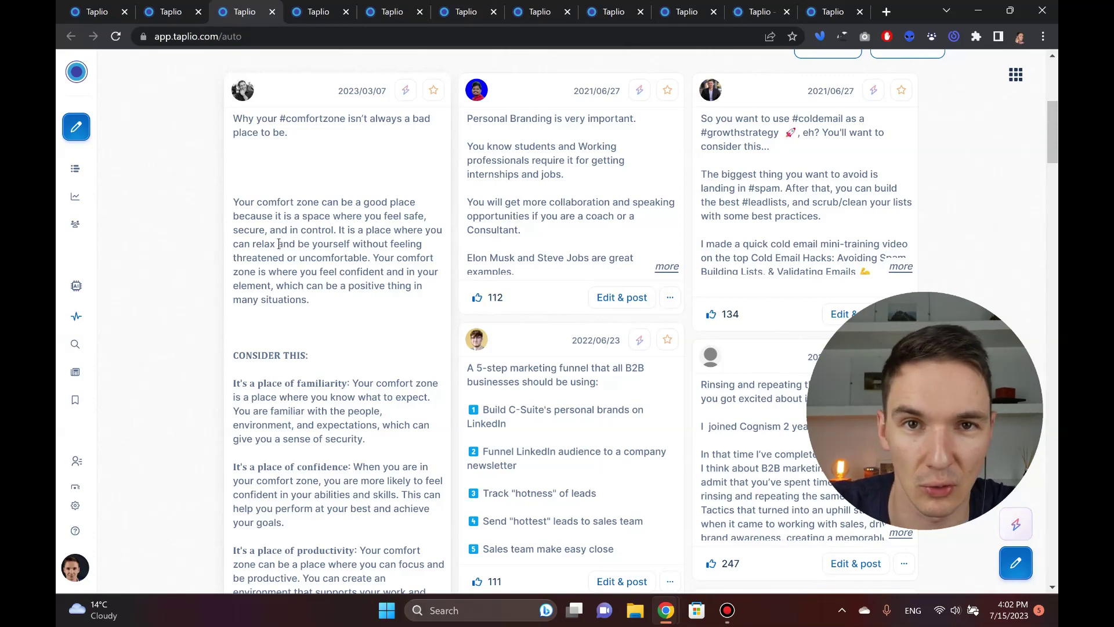
{"action": "scroll", "coordinate": [293, 245], "scroll_direction": "down", "scroll_amount": 5}
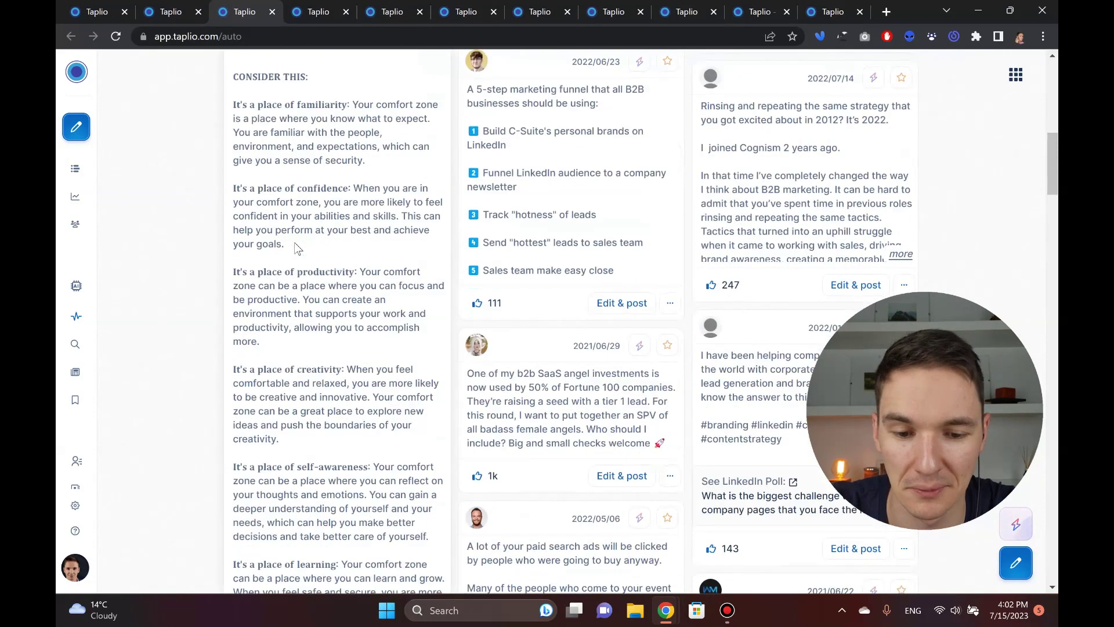
{"action": "scroll", "coordinate": [264, 278], "scroll_direction": "down", "scroll_amount": 12}
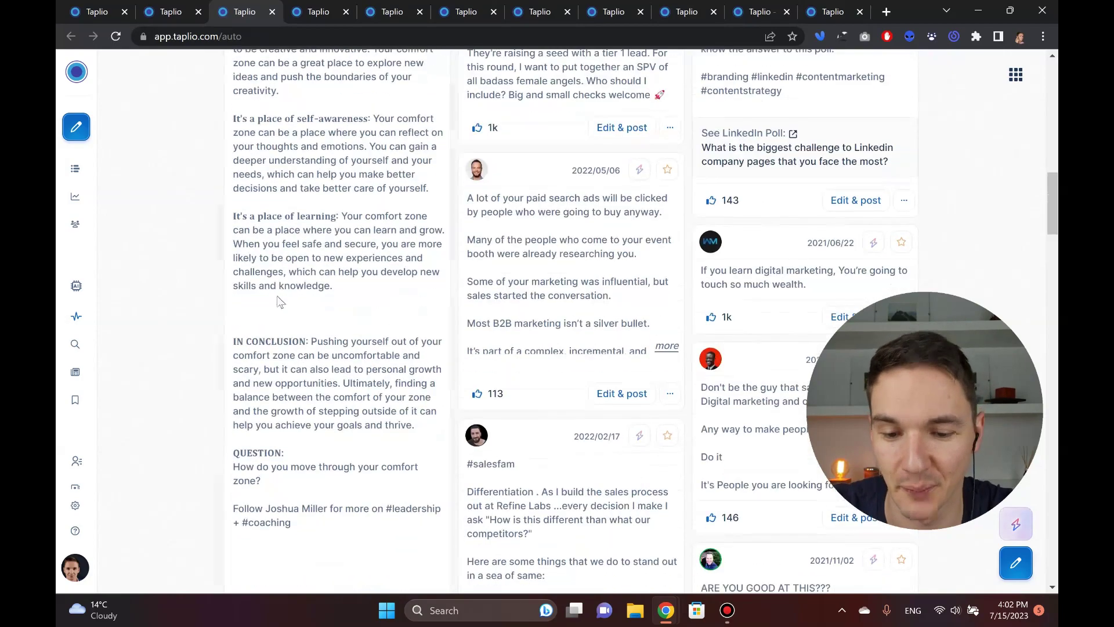
{"action": "scroll", "coordinate": [253, 271], "scroll_direction": "up", "scroll_amount": 15}
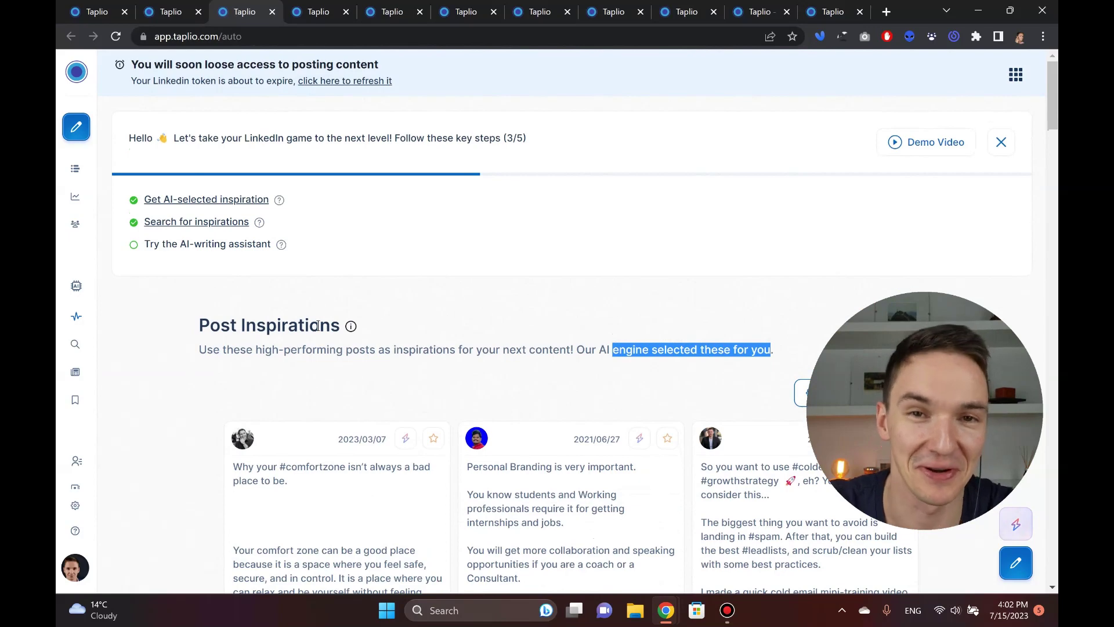
{"action": "scroll", "coordinate": [582, 264], "scroll_direction": "down", "scroll_amount": 5}
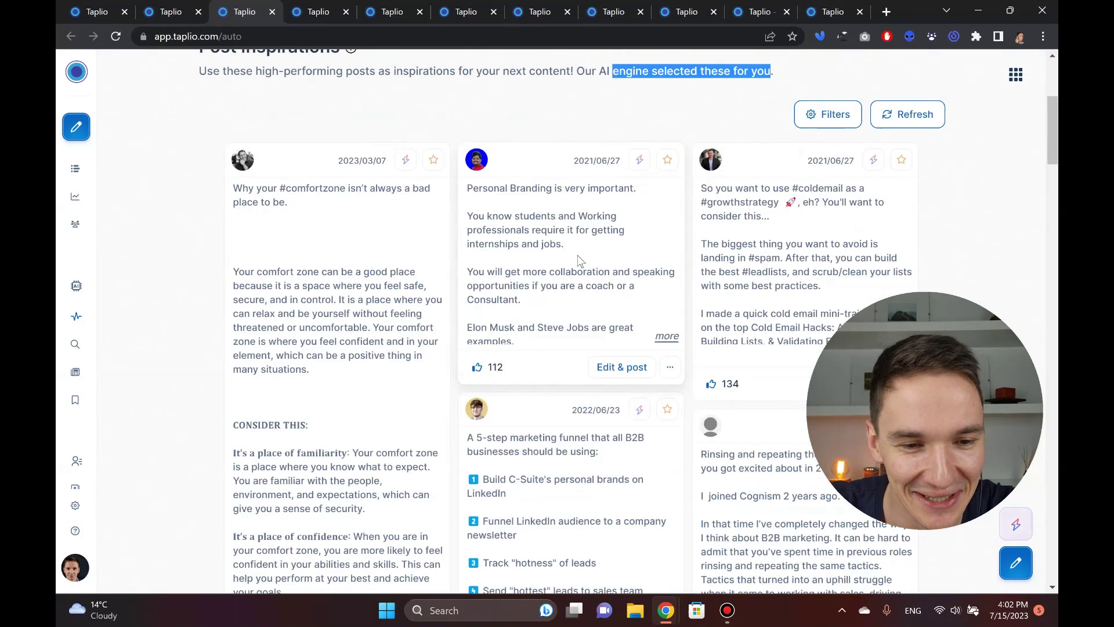
Open the Post Inspirations filters and review the search keywords, personal description and topics in the account settings.
{"action": "left_click", "coordinate": [829, 116]}
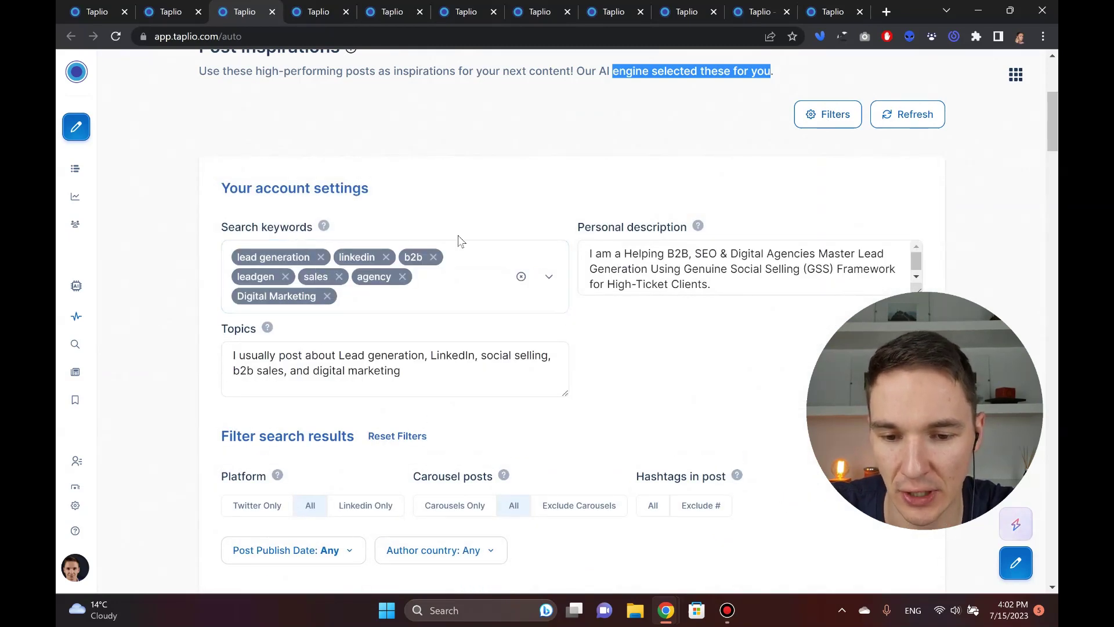
{"action": "scroll", "coordinate": [440, 203], "scroll_direction": "down", "scroll_amount": 2}
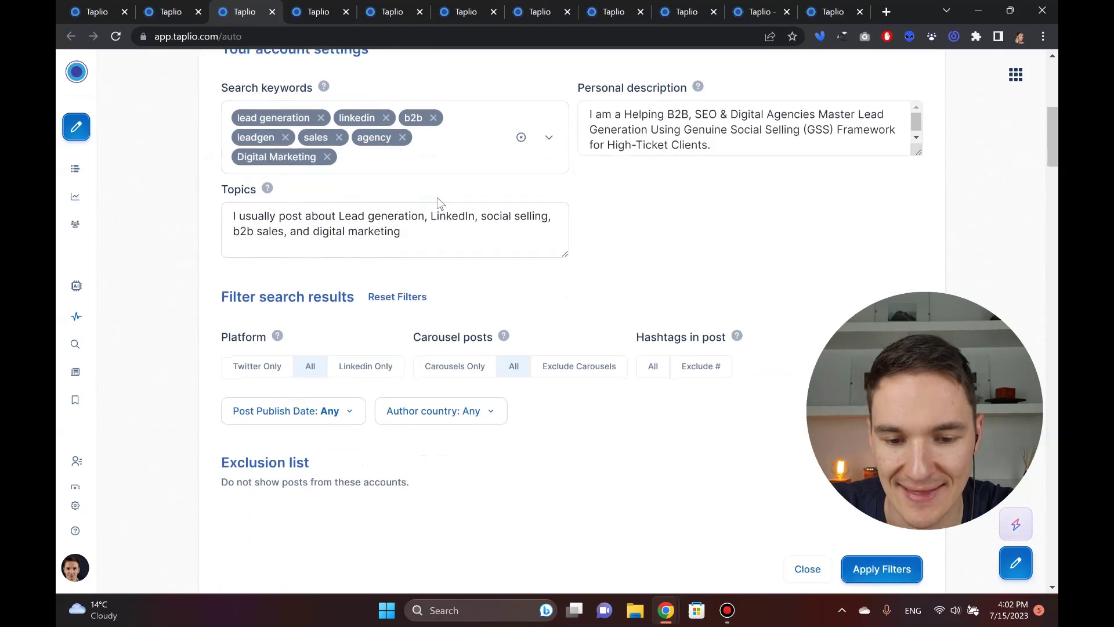
{"action": "scroll", "coordinate": [436, 215], "scroll_direction": "down", "scroll_amount": 2}
Search the author country filter for "uni" and select United States.
{"action": "left_click", "coordinate": [460, 283]}
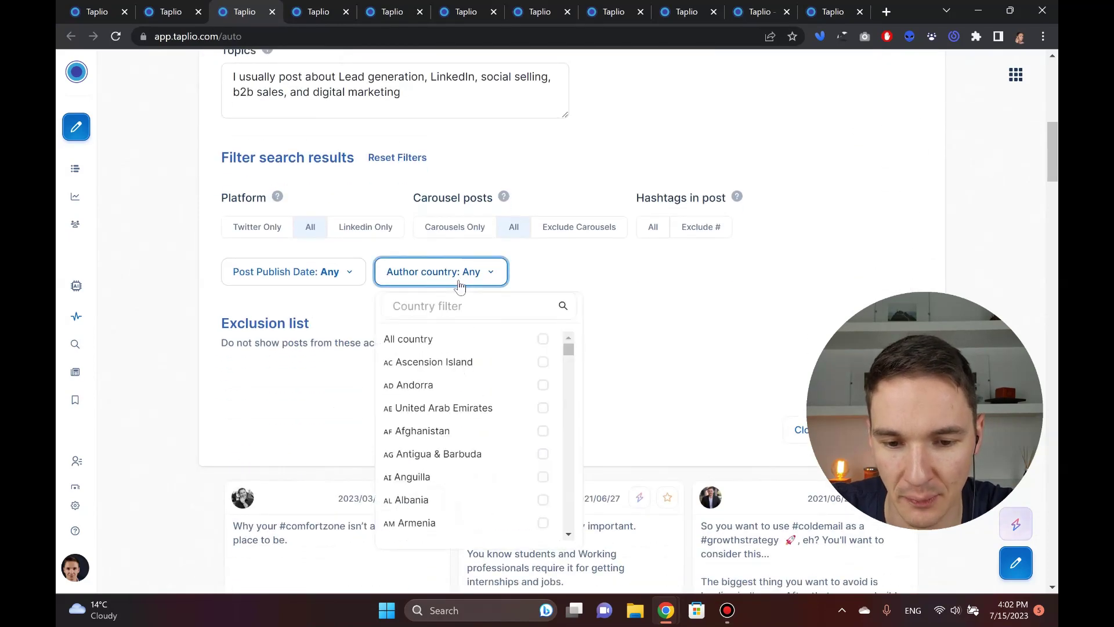
{"action": "left_click", "coordinate": [438, 308]}
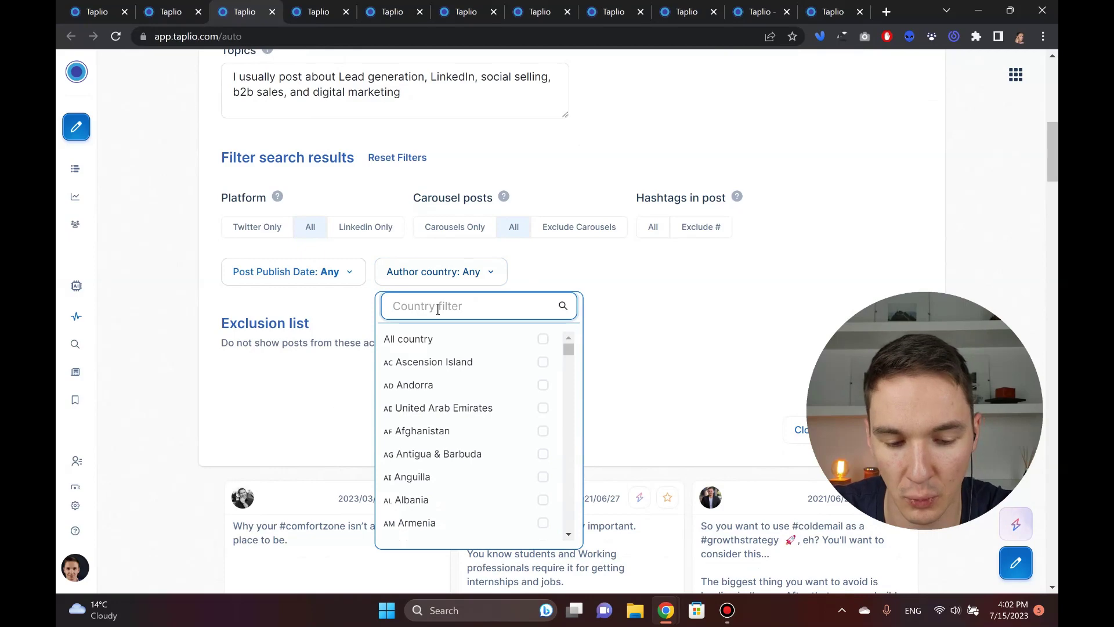
{"action": "type", "text": "uni"}
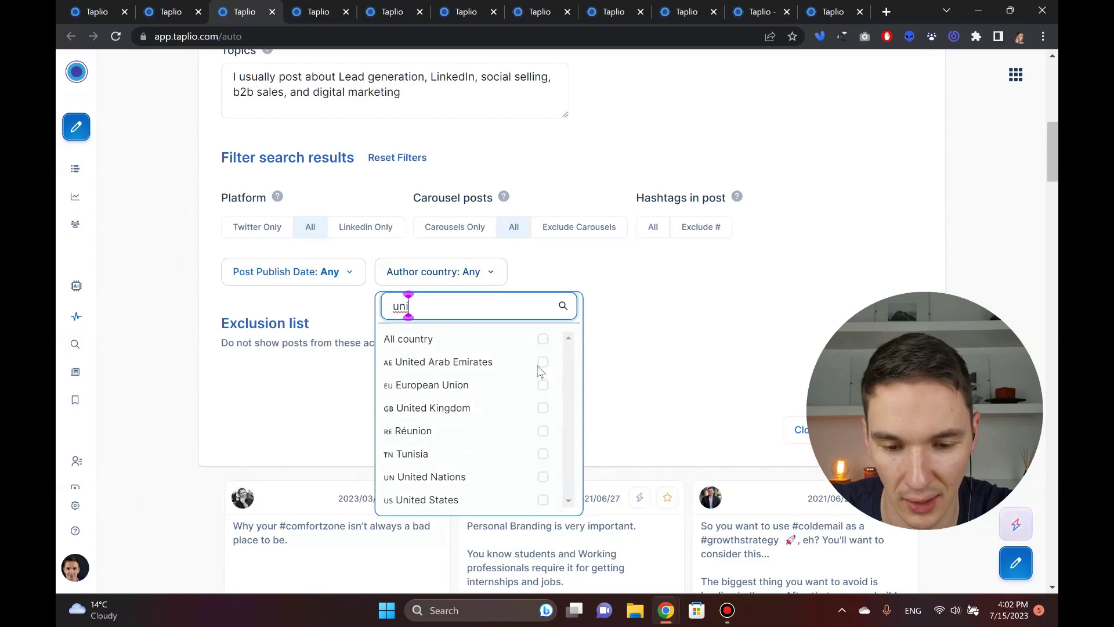
{"action": "left_click", "coordinate": [544, 500]}
{"action": "left_click", "coordinate": [656, 277]}
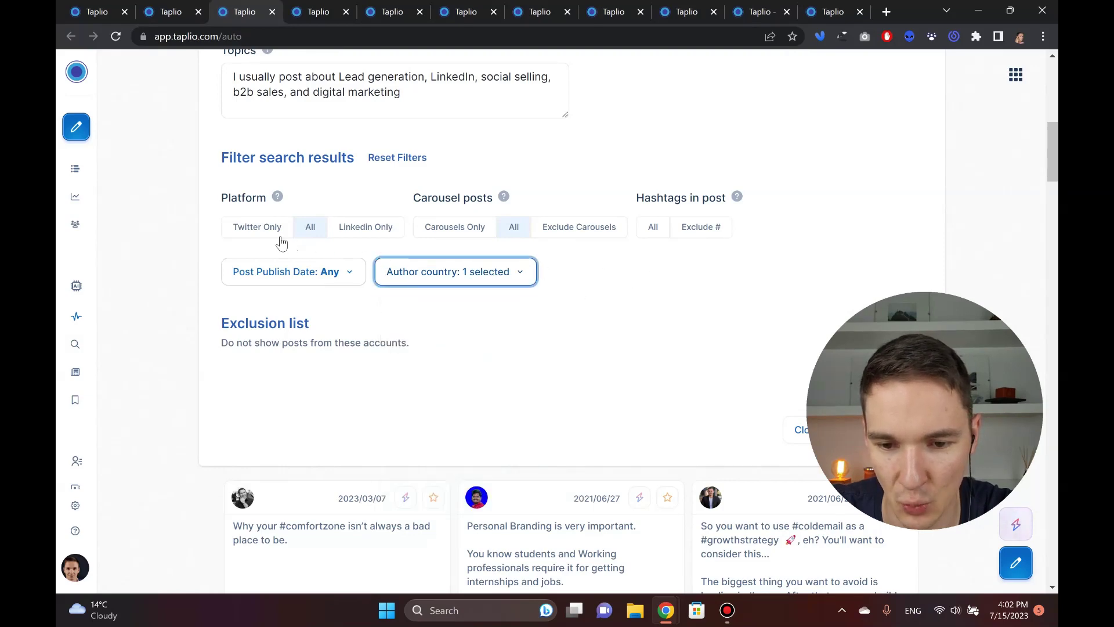
Limit the platform to LinkedIn Only, check the search keywords and apply the filters to the post inspirations.
{"action": "left_click", "coordinate": [356, 228]}
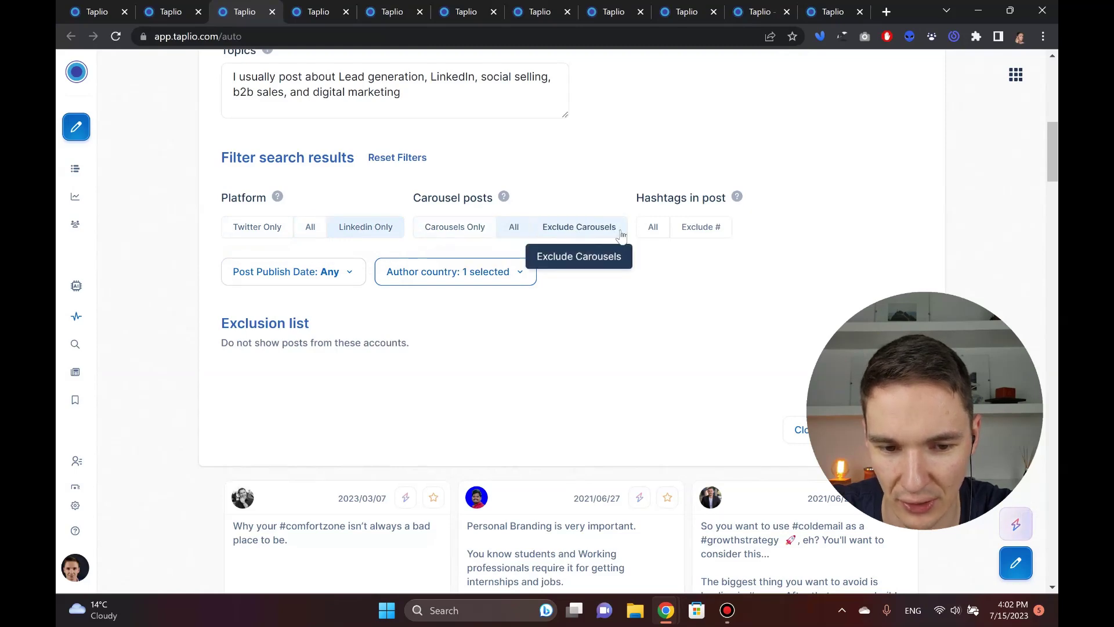
{"action": "scroll", "coordinate": [676, 167], "scroll_direction": "down", "scroll_amount": 1}
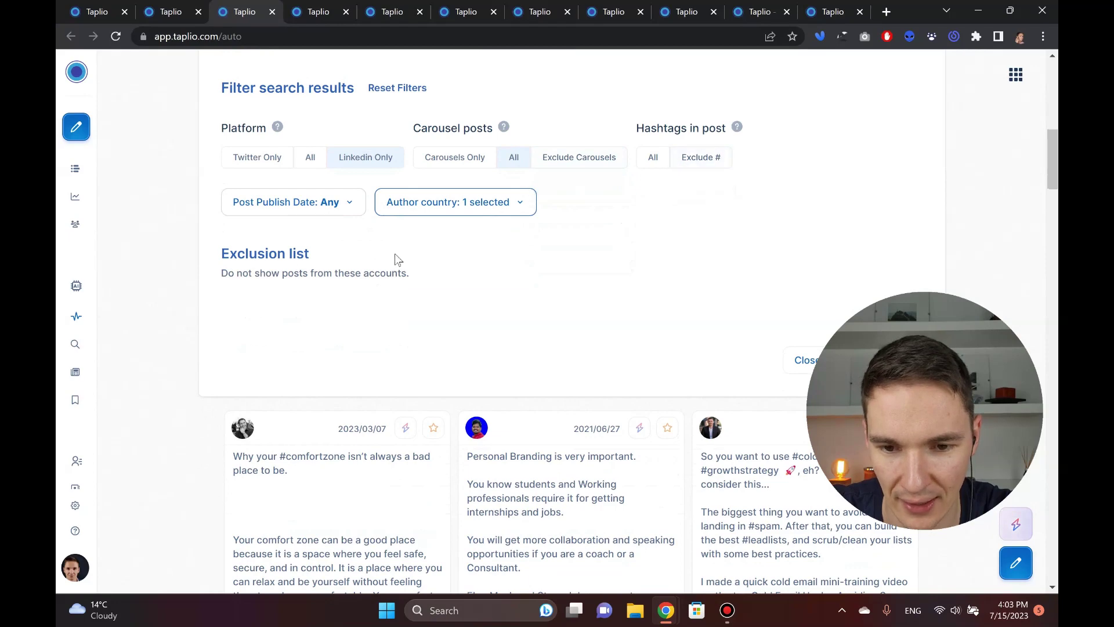
{"action": "scroll", "coordinate": [671, 256], "scroll_direction": "down", "scroll_amount": 3}
{"action": "scroll", "coordinate": [667, 237], "scroll_direction": "up", "scroll_amount": 8}
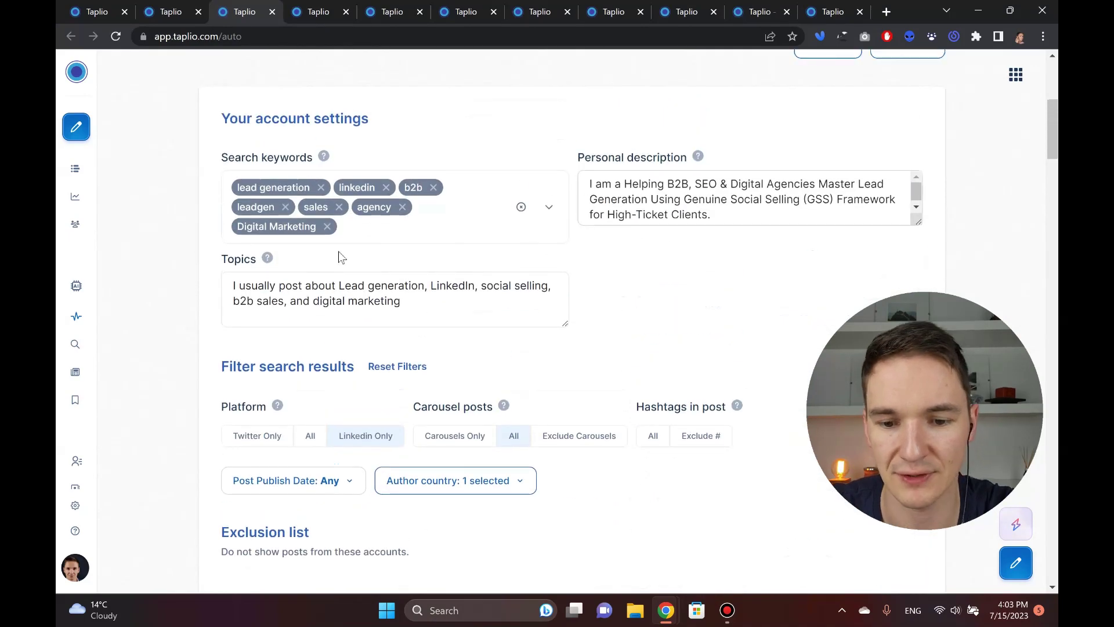
{"action": "left_click", "coordinate": [277, 178]}
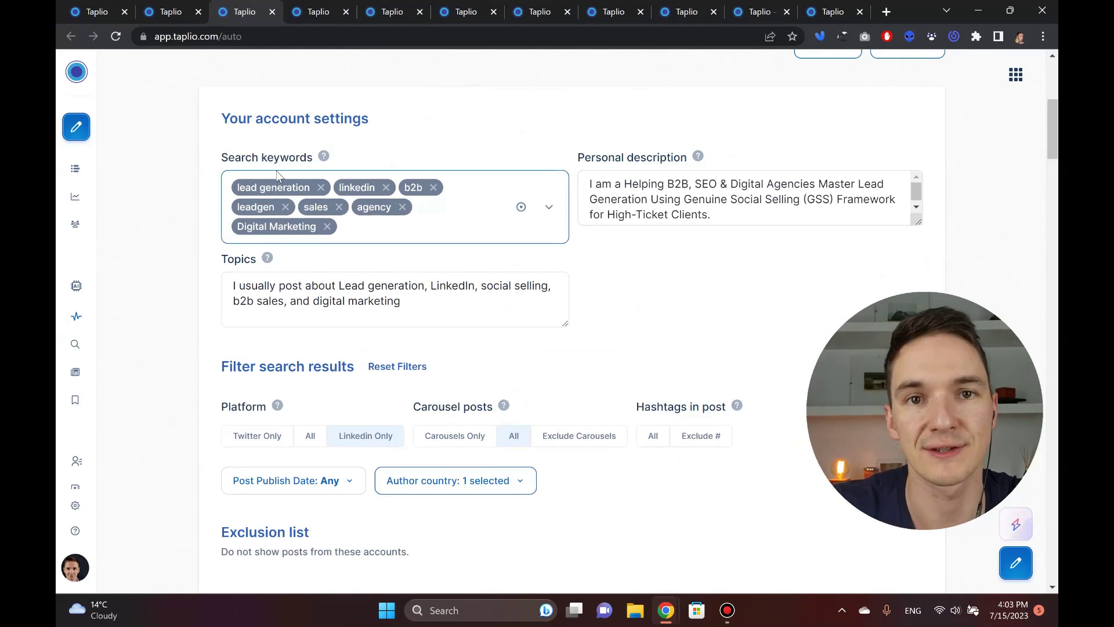
{"action": "scroll", "coordinate": [401, 222], "scroll_direction": "down", "scroll_amount": 7}
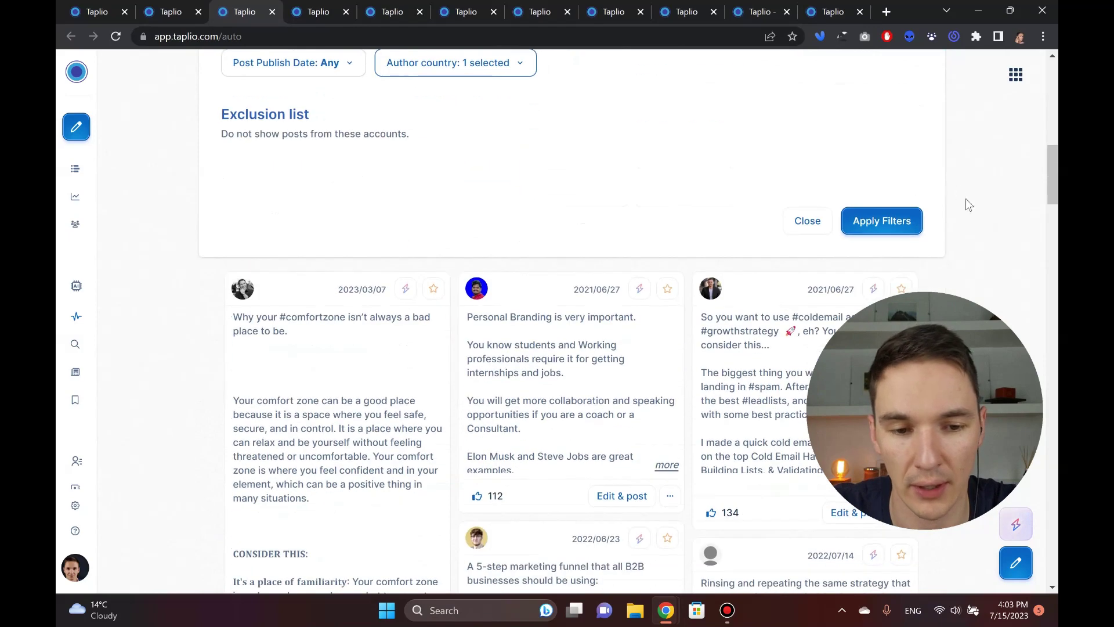
{"action": "left_click", "coordinate": [907, 217]}
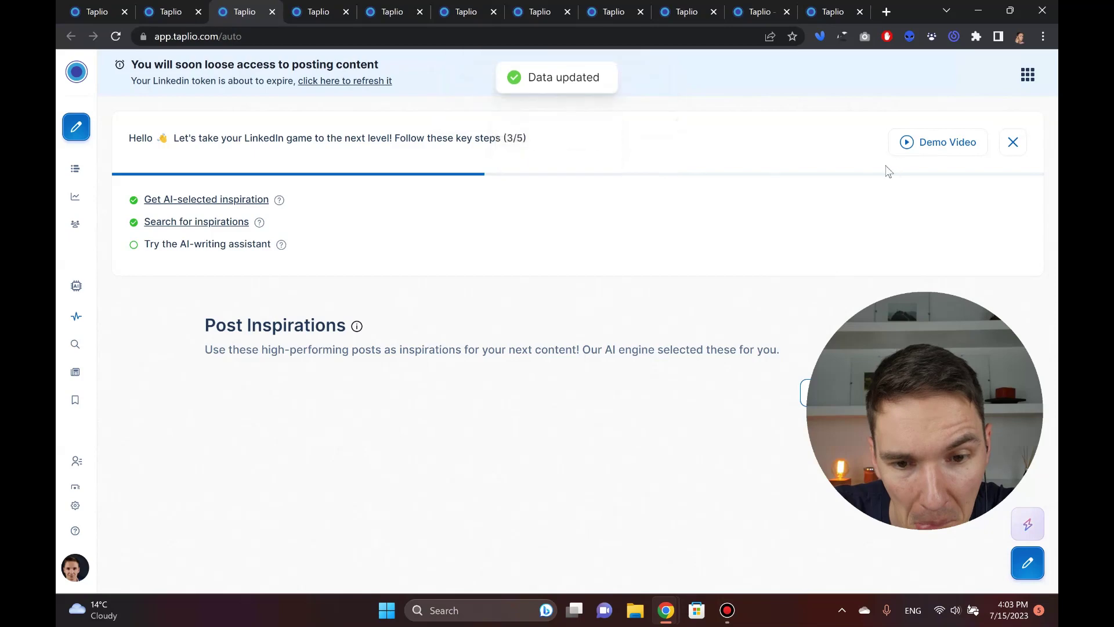
Reopen the post filters and reset the author country to All country.
{"action": "left_click", "coordinate": [805, 394]}
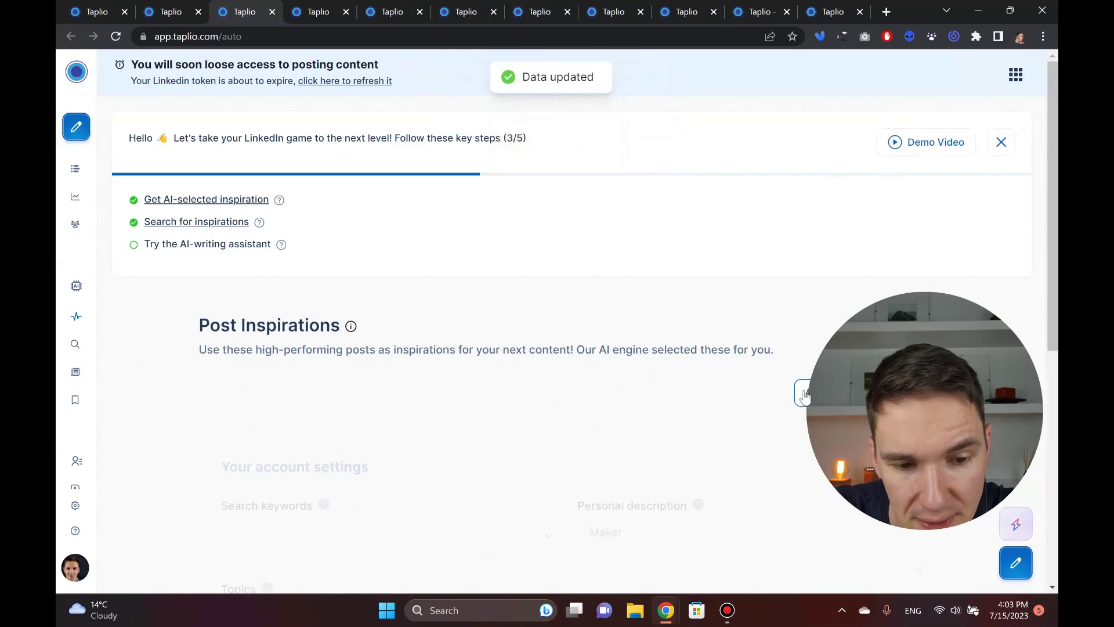
{"action": "scroll", "coordinate": [508, 307], "scroll_direction": "down", "scroll_amount": 5}
{"action": "scroll", "coordinate": [508, 306], "scroll_direction": "down", "scroll_amount": 2}
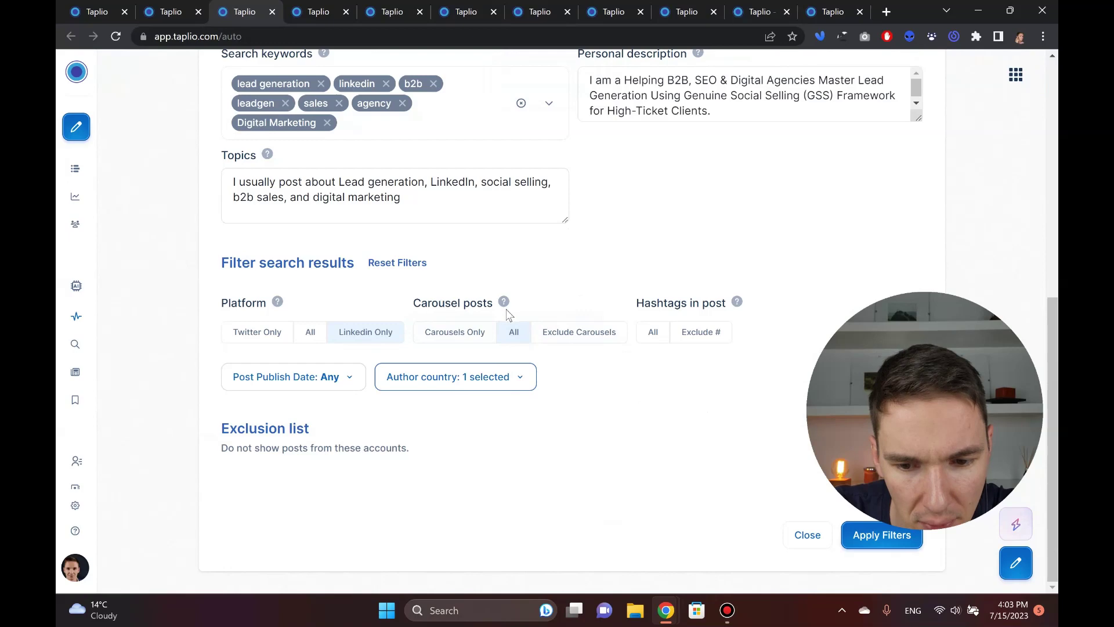
{"action": "left_click", "coordinate": [525, 378]}
{"action": "scroll", "coordinate": [497, 258], "scroll_direction": "down", "scroll_amount": 10}
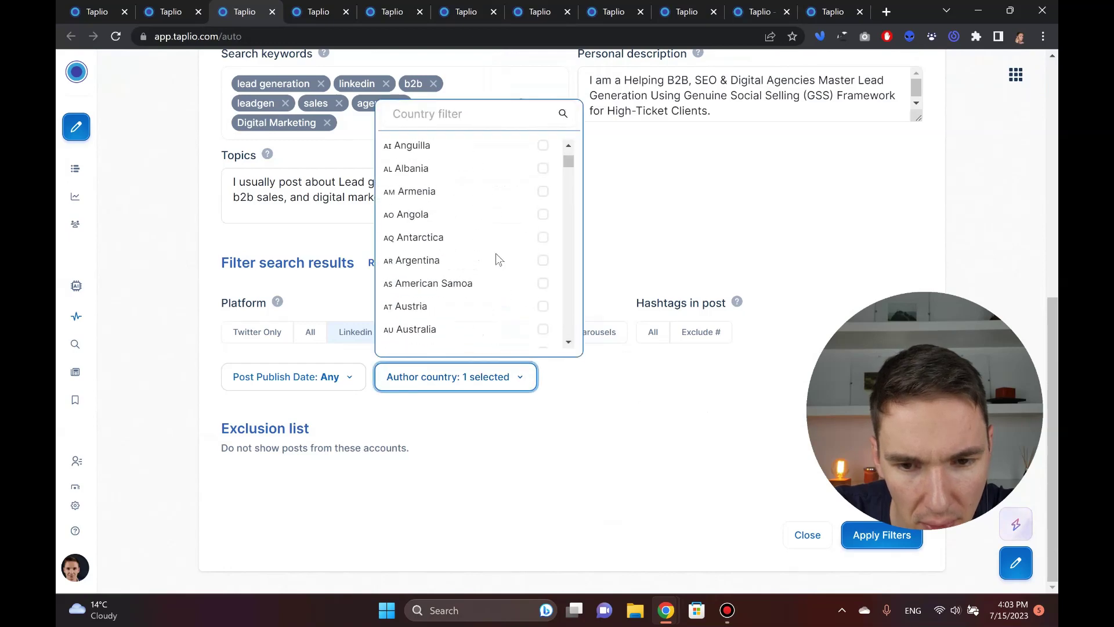
{"action": "scroll", "coordinate": [497, 260], "scroll_direction": "up", "scroll_amount": 6}
{"action": "scroll", "coordinate": [497, 257], "scroll_direction": "down", "scroll_amount": 8}
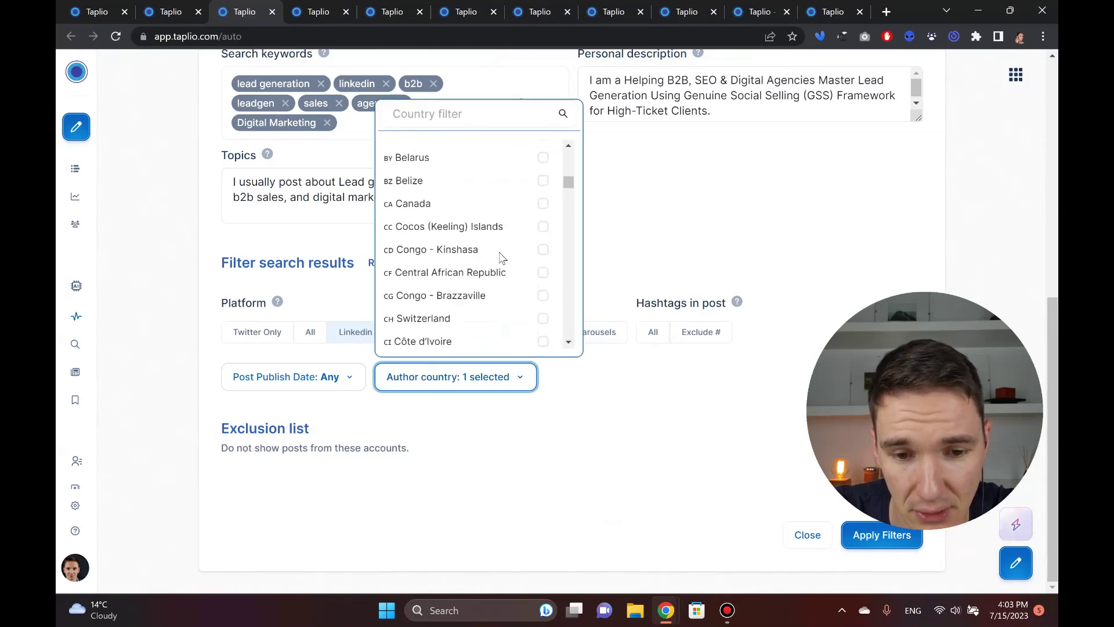
{"action": "left_click_drag", "start_coordinate": [568, 186], "coordinate": [568, 147]}
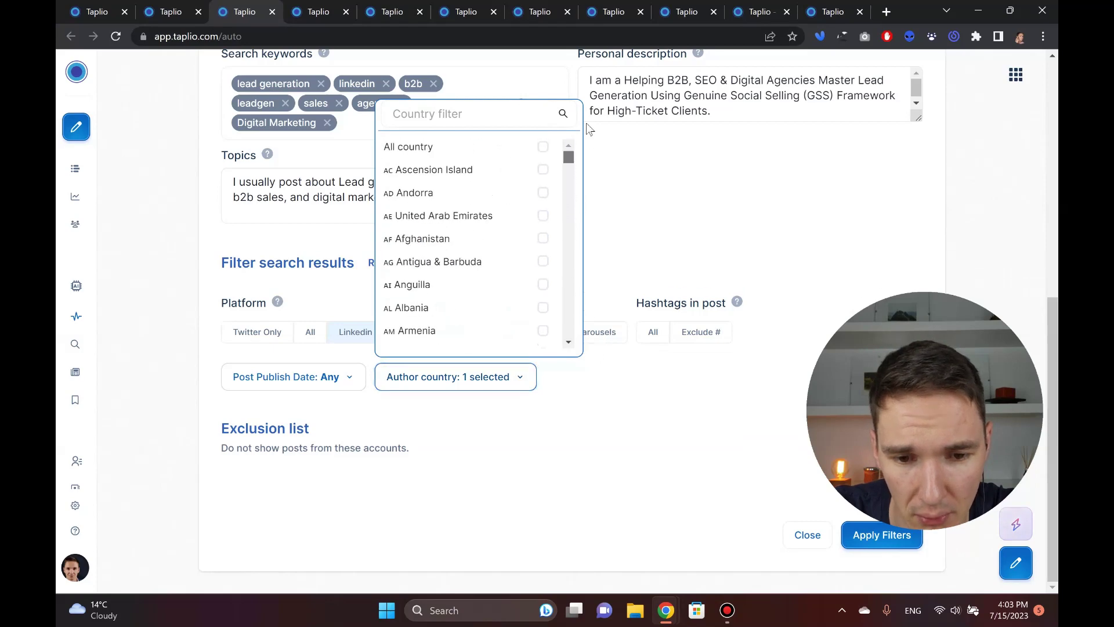
{"action": "left_click", "coordinate": [544, 148]}
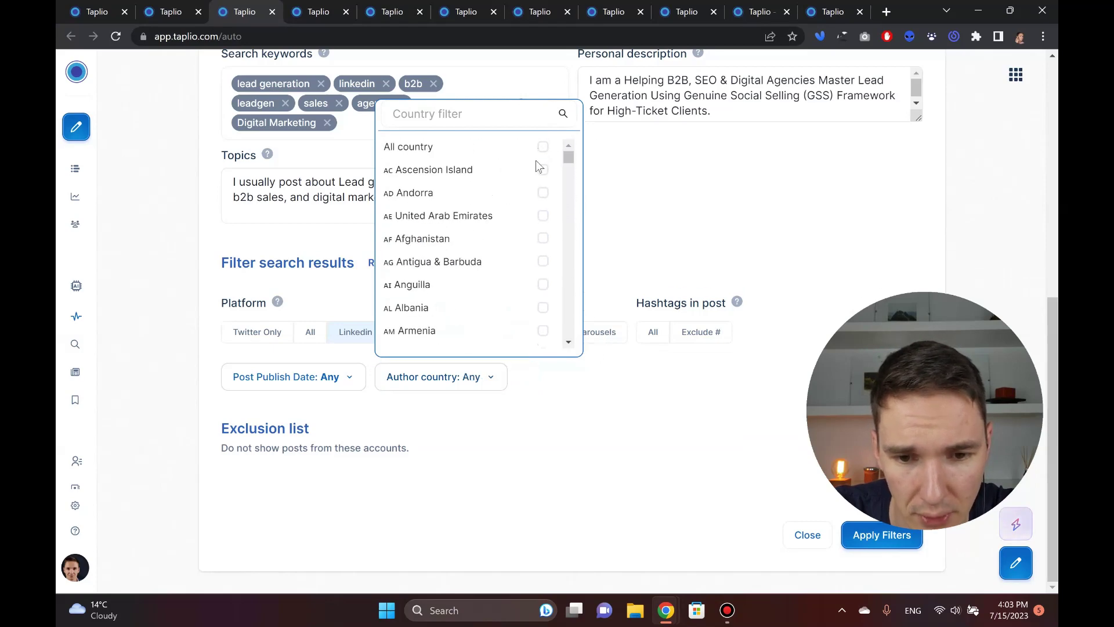
{"action": "left_click", "coordinate": [591, 446]}
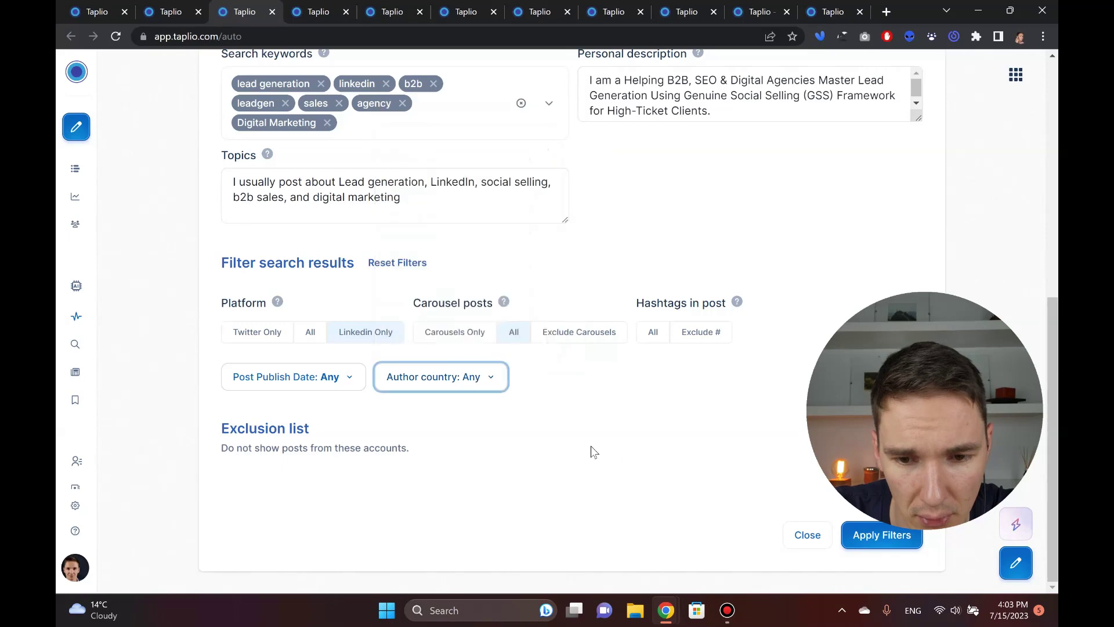
Check the remaining filter settings and apply the updated filters to the post inspirations.
{"action": "scroll", "coordinate": [591, 445], "scroll_direction": "up", "scroll_amount": 2}
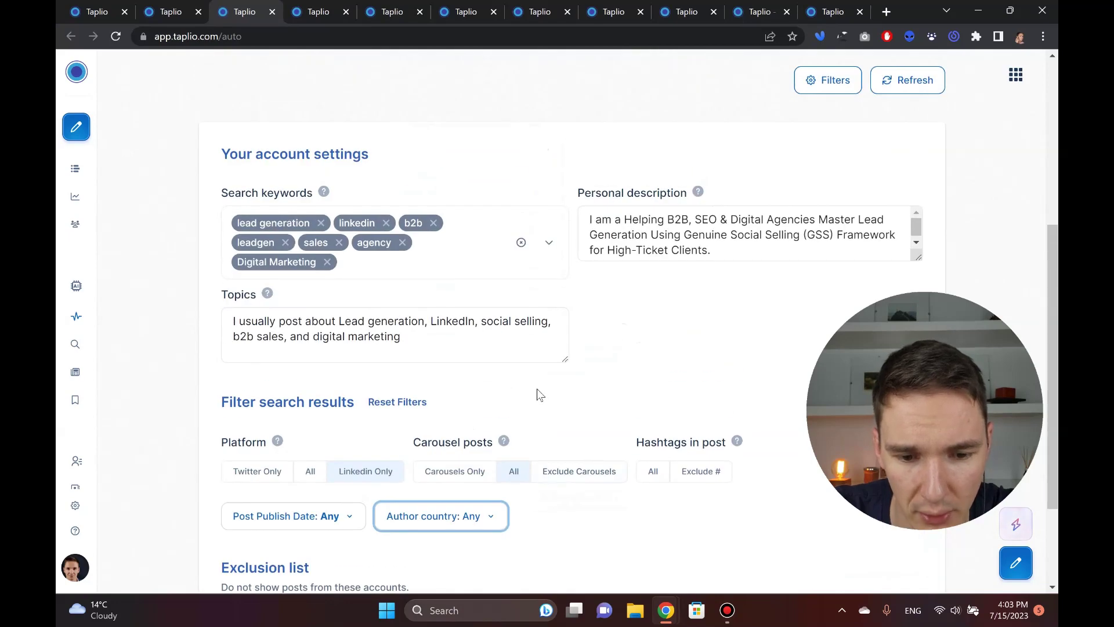
{"action": "scroll", "coordinate": [538, 394], "scroll_direction": "down", "scroll_amount": 2}
{"action": "scroll", "coordinate": [664, 472], "scroll_direction": "down", "scroll_amount": 1}
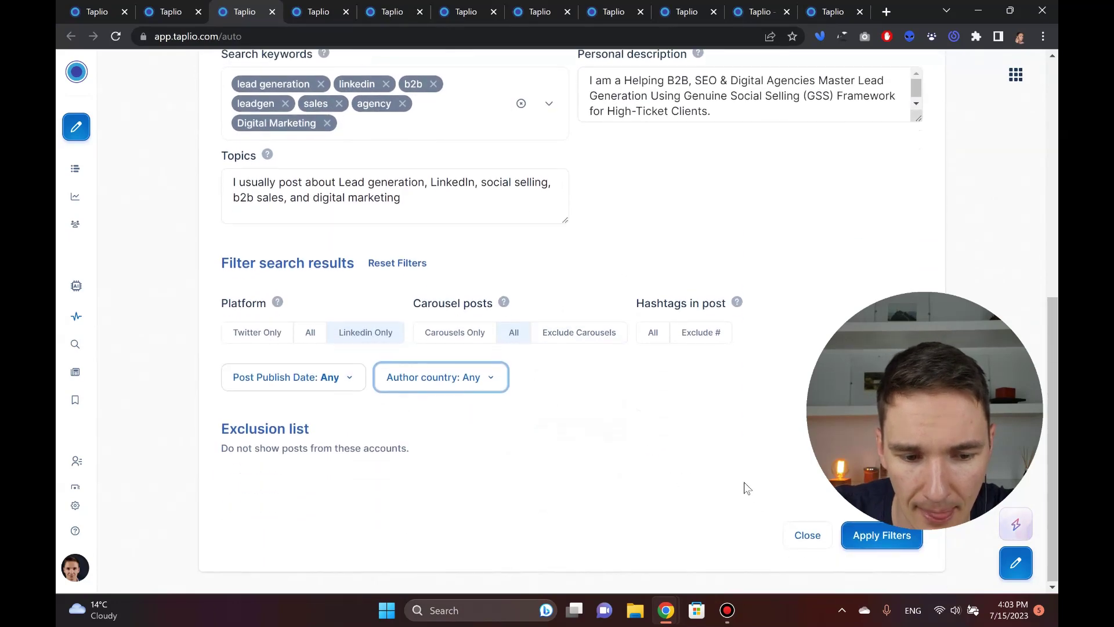
{"action": "left_click", "coordinate": [848, 535]}
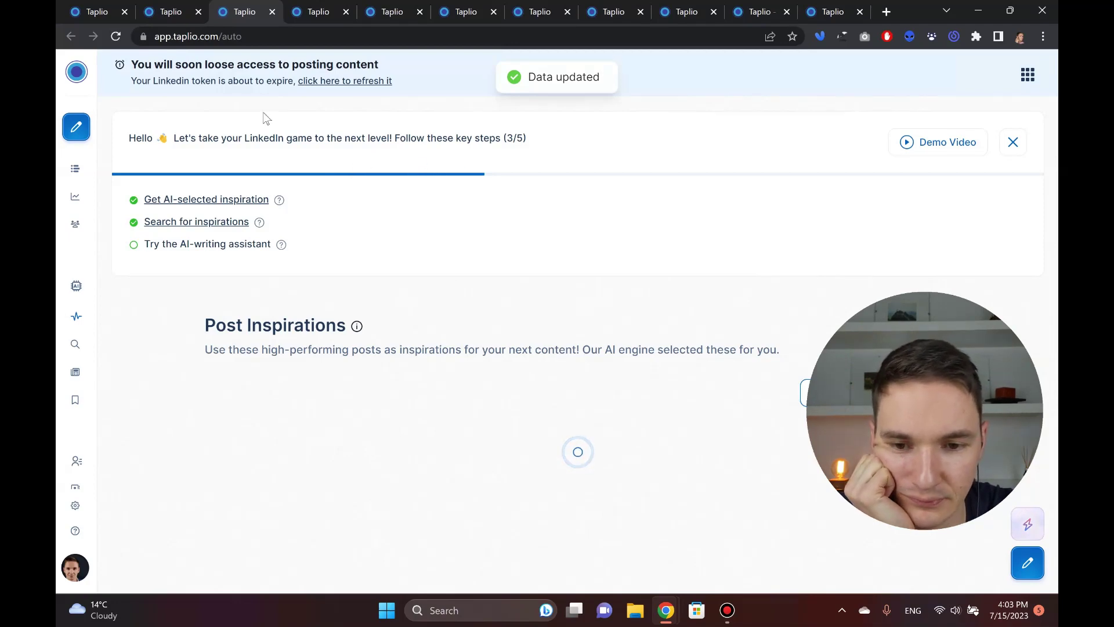
Examine the wording of the posting-access banner, highlighting the misspelled word "loose" in its headline.
{"action": "triple_click", "coordinate": [215, 68]}
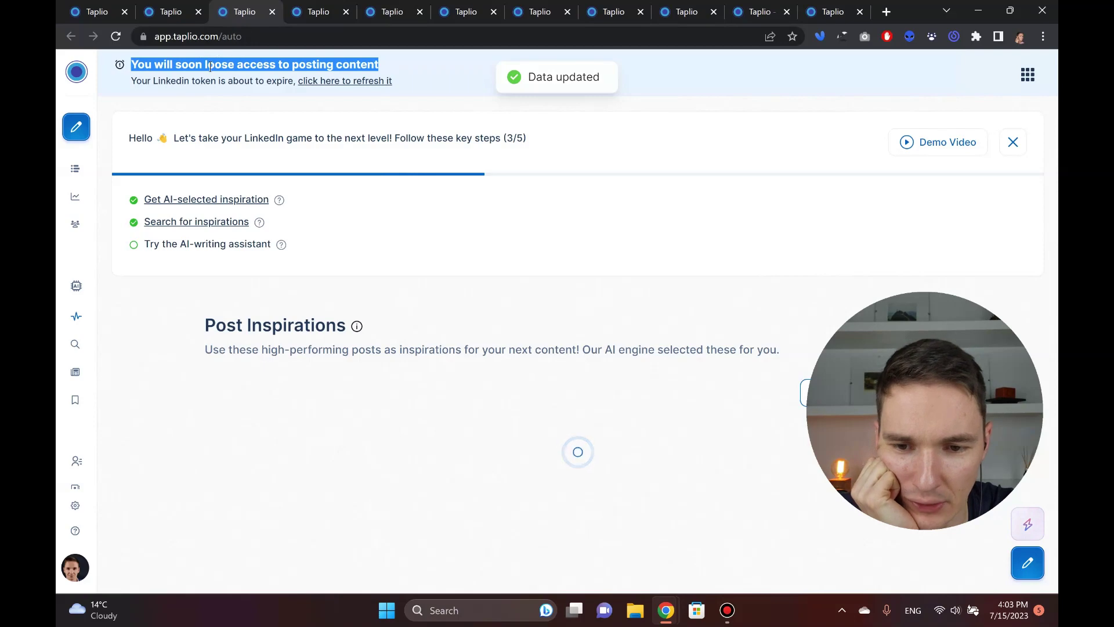
{"action": "double_click", "coordinate": [215, 68]}
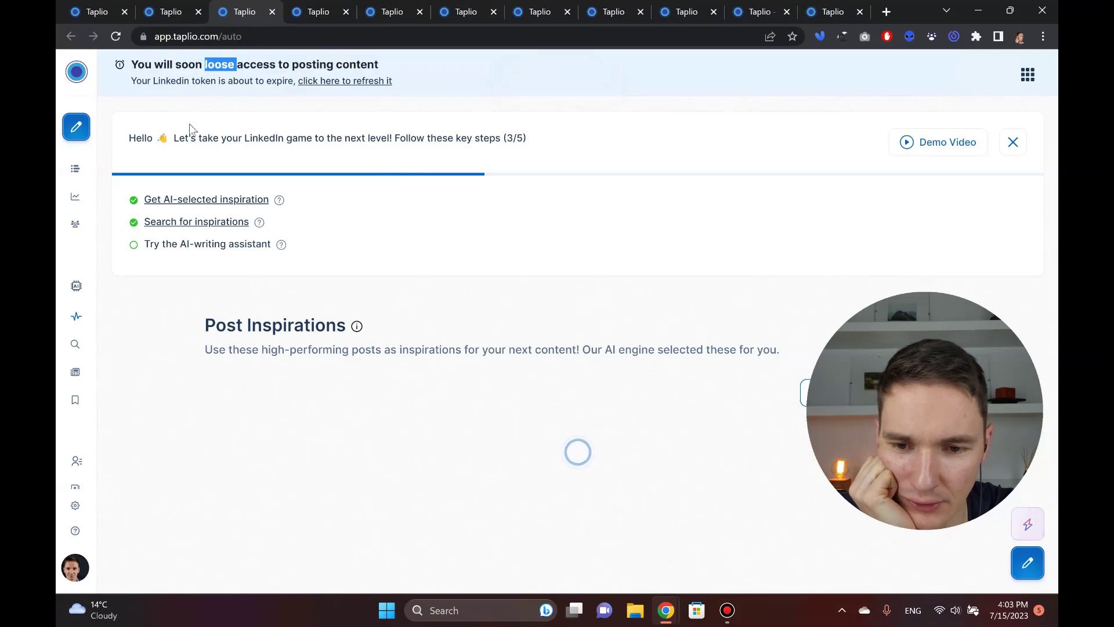
{"action": "left_click", "coordinate": [221, 67]}
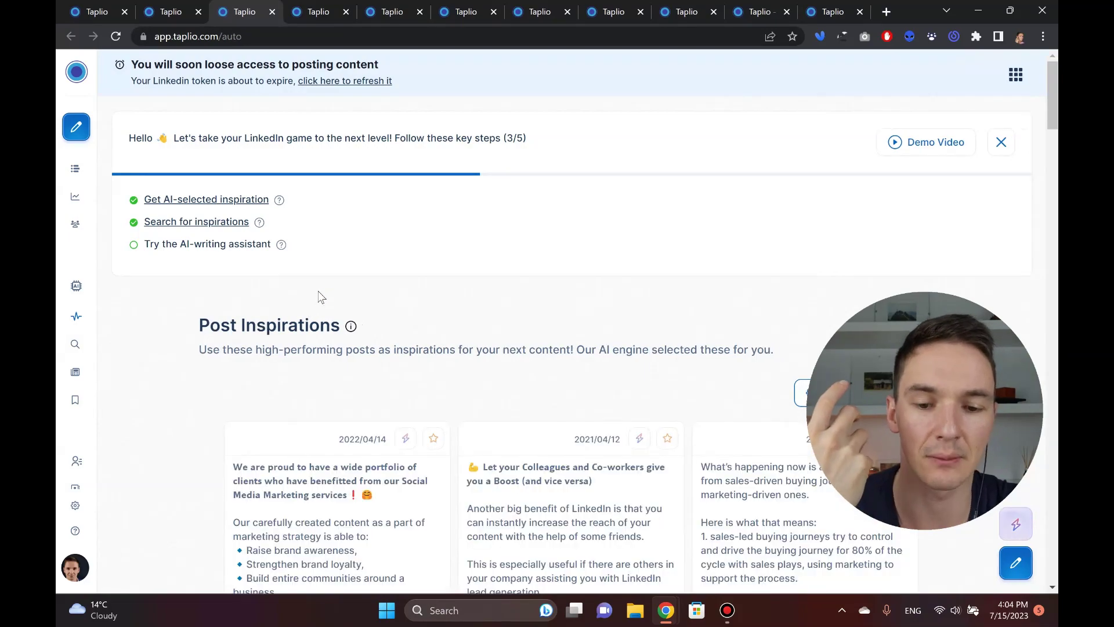
Open the variation generator for the post starting "Start 2022 off with a bang", read its explanation, set the AI freedom to Wild and close it.
{"action": "scroll", "coordinate": [264, 193], "scroll_direction": "down", "scroll_amount": 9}
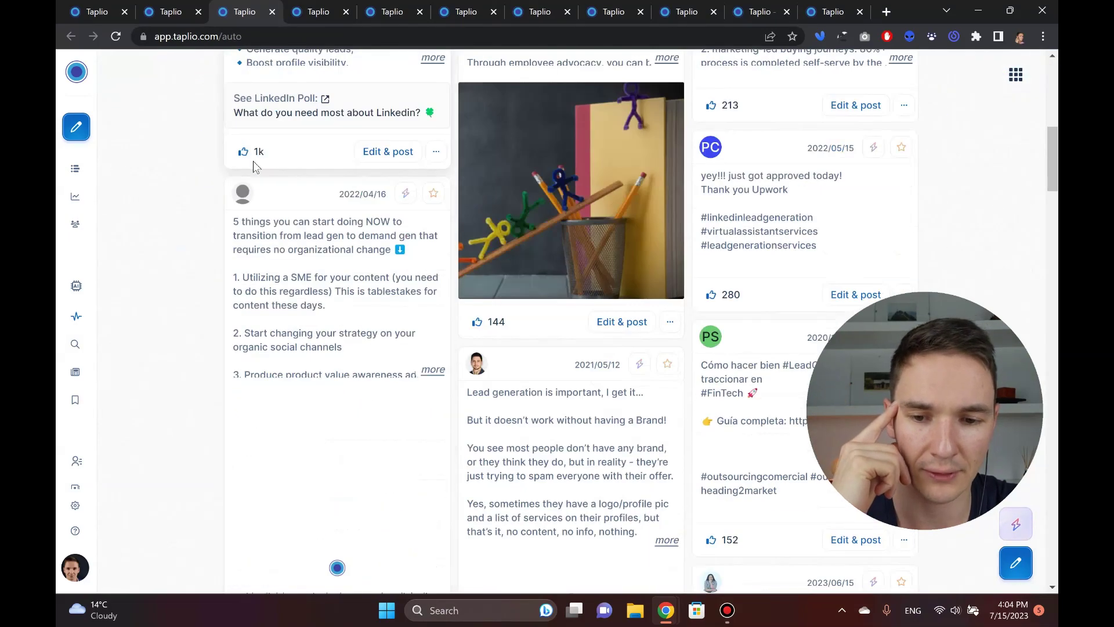
{"action": "scroll", "coordinate": [244, 174], "scroll_direction": "down", "scroll_amount": 6}
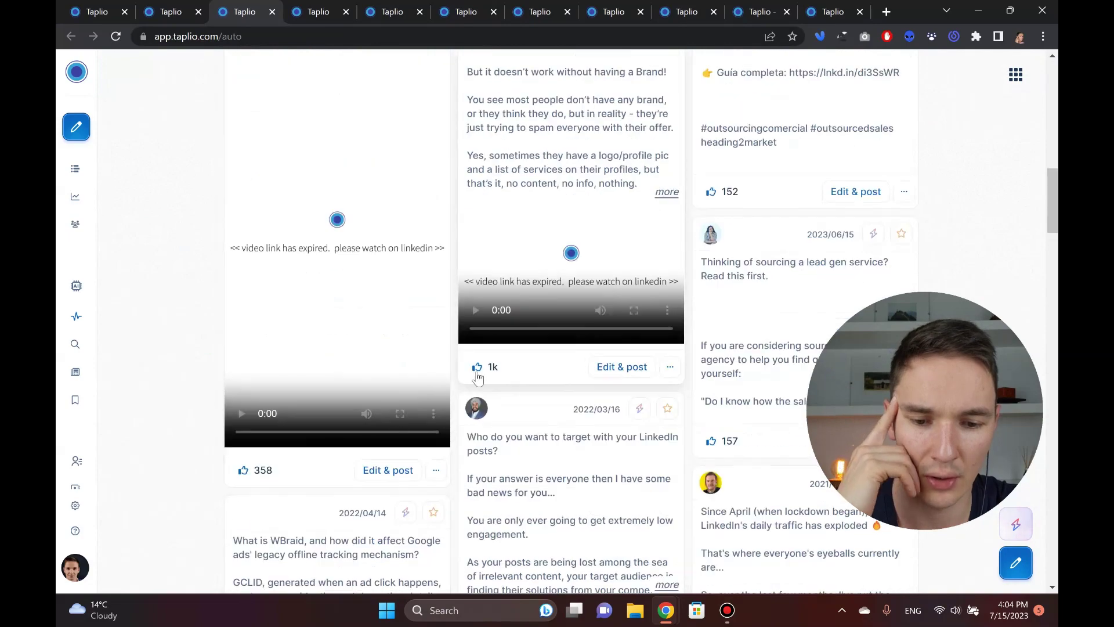
{"action": "scroll", "coordinate": [478, 365], "scroll_direction": "down", "scroll_amount": 5}
{"action": "scroll", "coordinate": [709, 187], "scroll_direction": "down", "scroll_amount": 4}
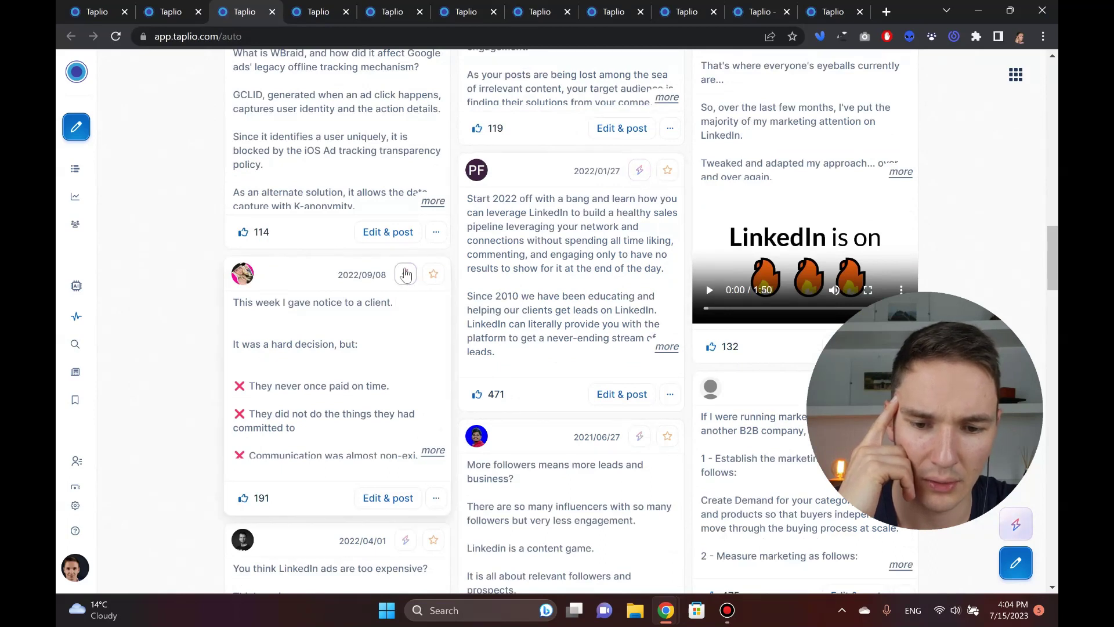
{"action": "left_click", "coordinate": [639, 170]}
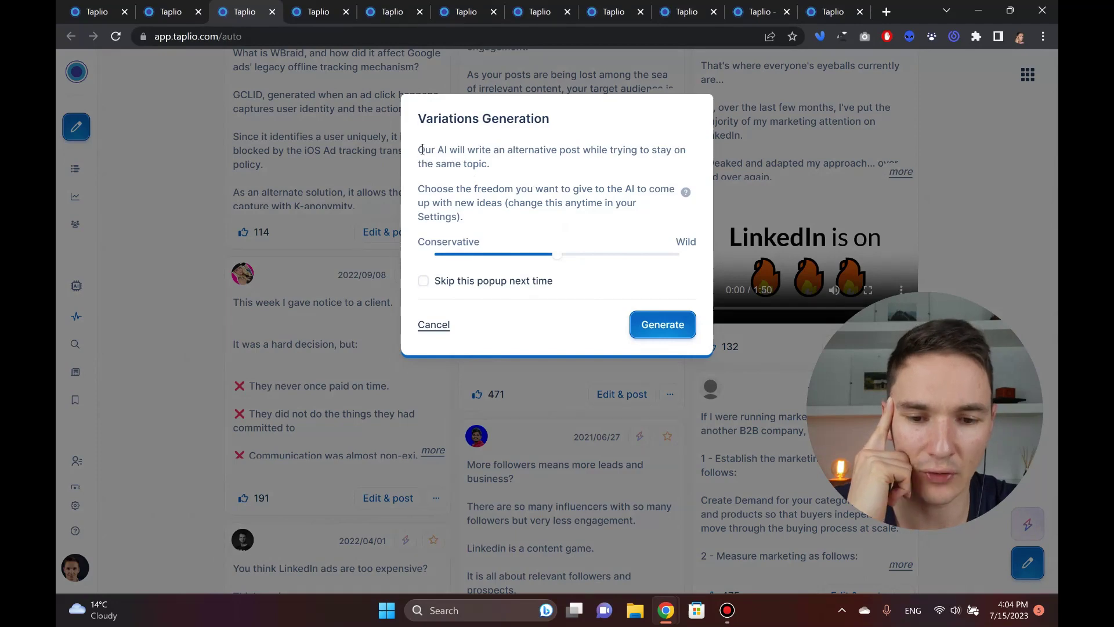
{"action": "left_click_drag", "start_coordinate": [416, 149], "coordinate": [492, 169]}
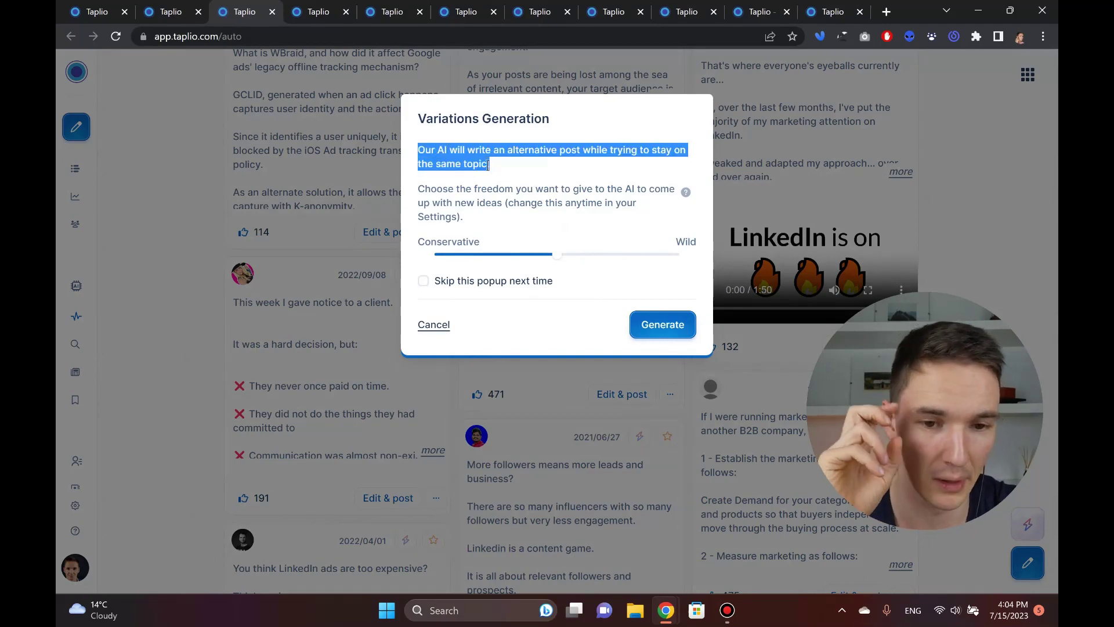
{"action": "left_click_drag", "start_coordinate": [488, 165], "coordinate": [544, 168]}
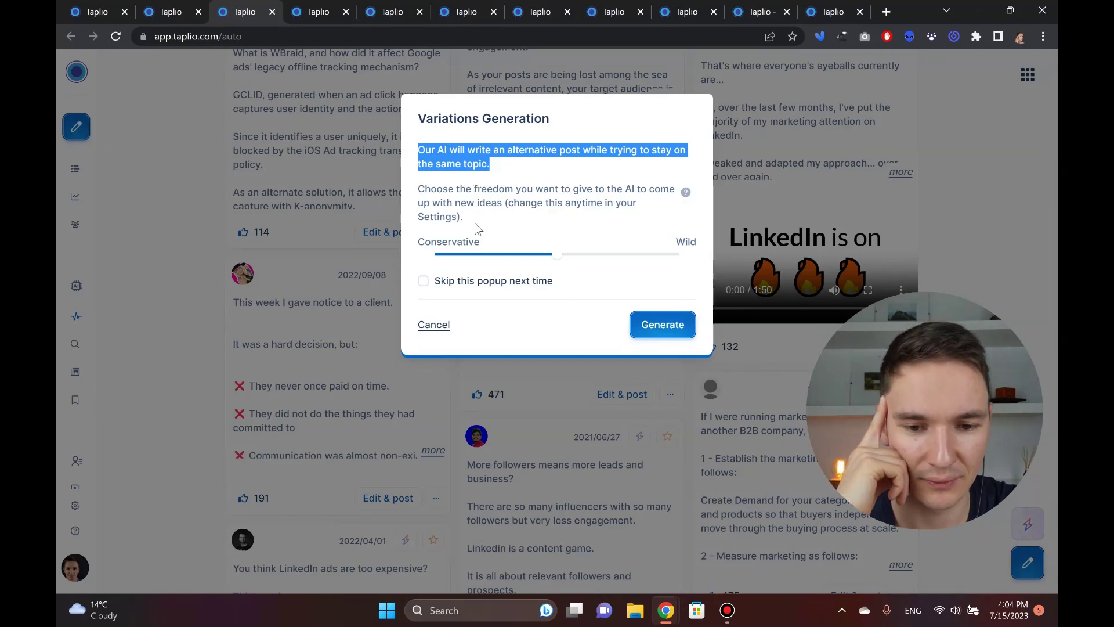
{"action": "left_click_drag", "start_coordinate": [555, 256], "coordinate": [689, 255]}
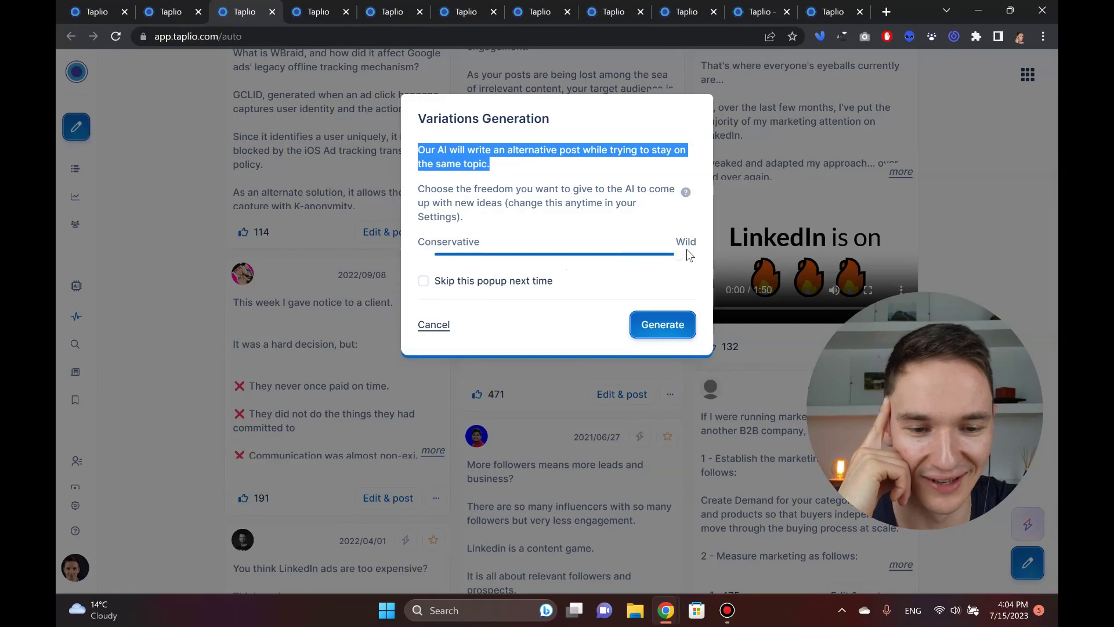
{"action": "left_click", "coordinate": [559, 381]}
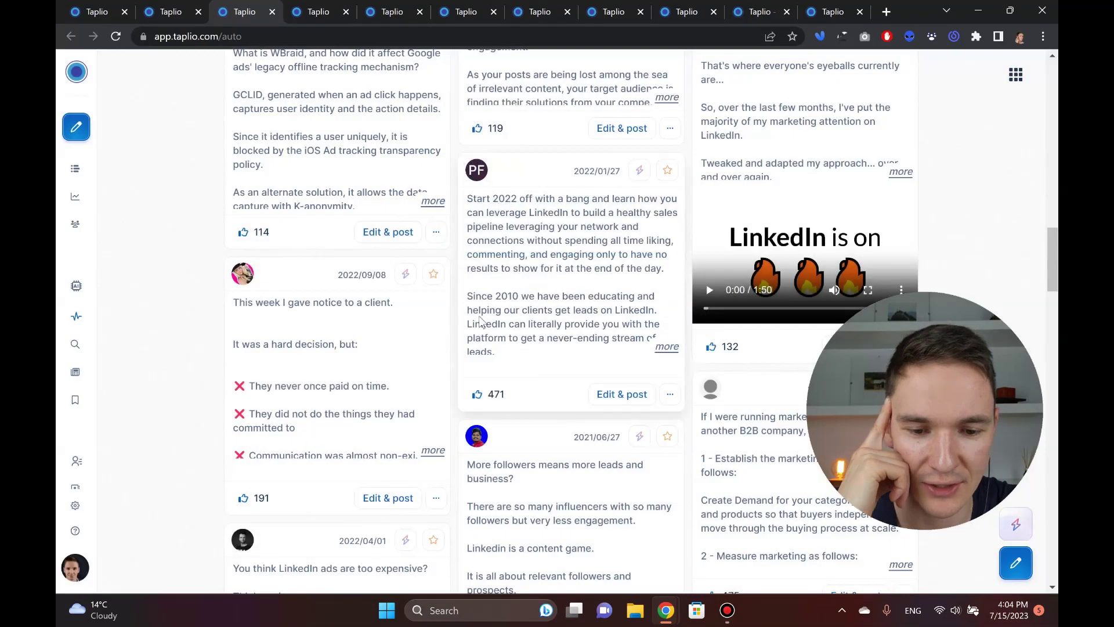
Search the page for "lead" and check how the term appears across the post inspirations.
{"action": "scroll", "coordinate": [412, 318], "scroll_direction": "down", "scroll_amount": 7}
{"action": "key", "text": "ctrl+f"}
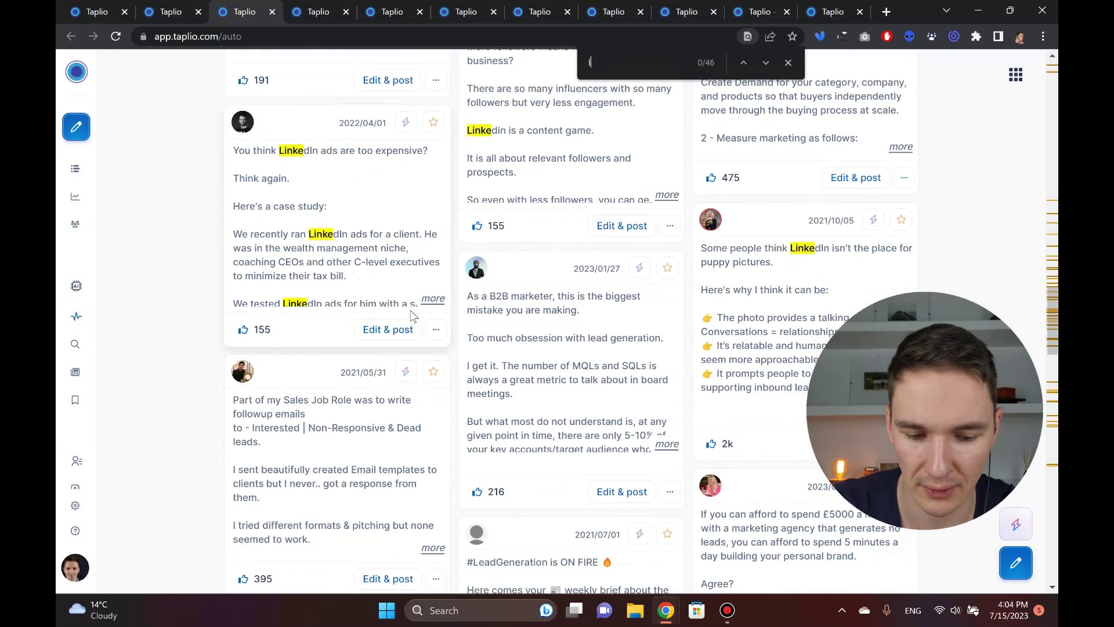
{"action": "type", "text": "lead"}
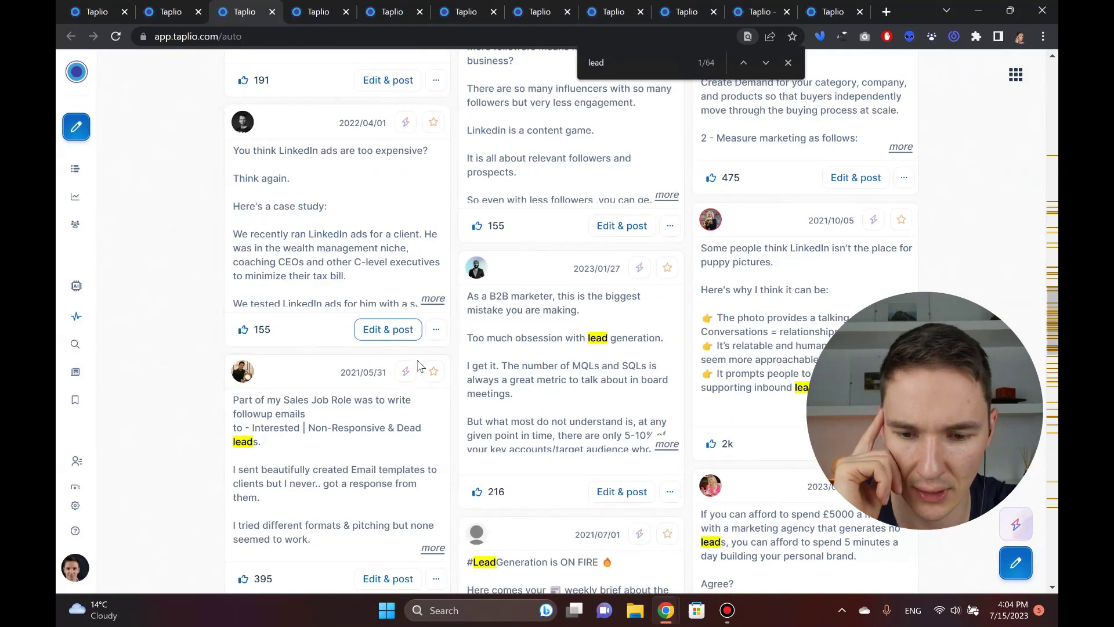
{"action": "scroll", "coordinate": [411, 315], "scroll_direction": "down", "scroll_amount": 1}
{"action": "scroll", "coordinate": [533, 306], "scroll_direction": "down", "scroll_amount": 2}
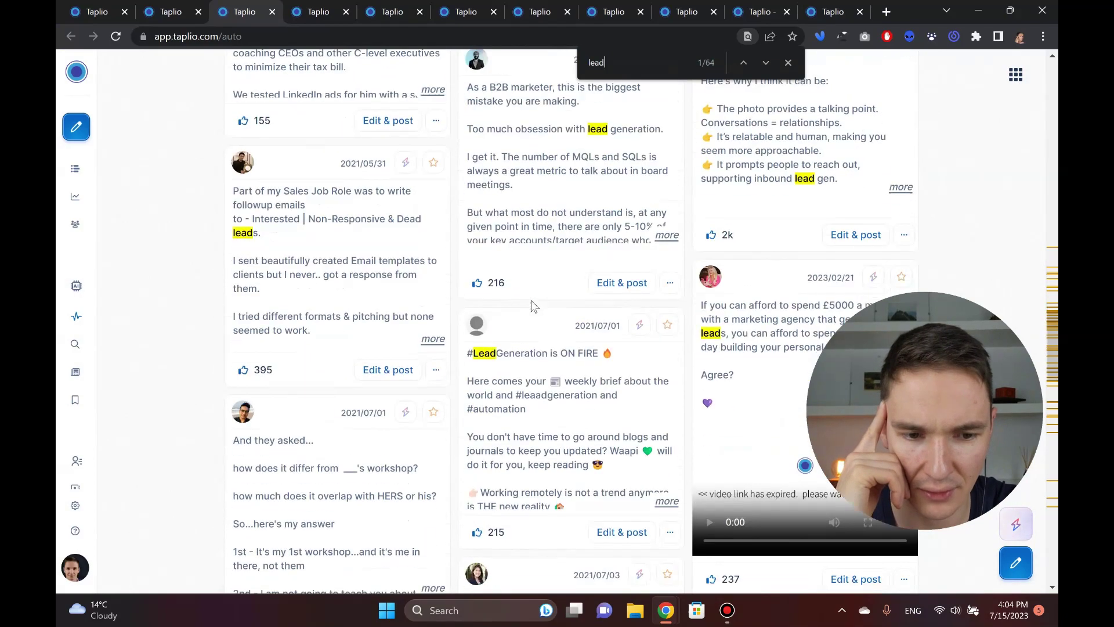
{"action": "scroll", "coordinate": [760, 190], "scroll_direction": "up", "scroll_amount": 2}
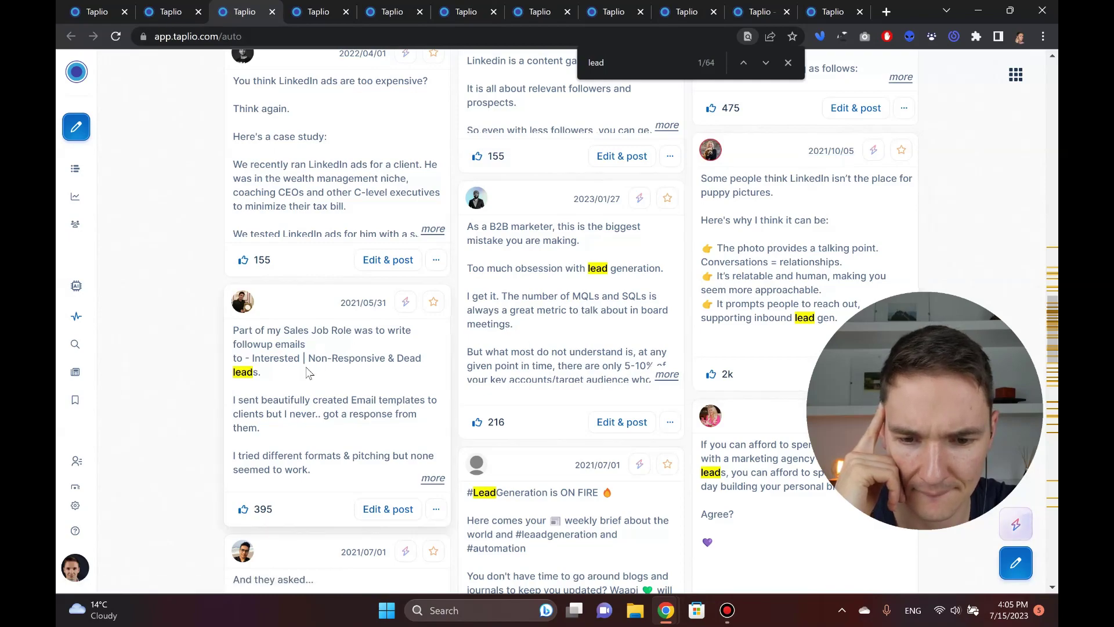
{"action": "scroll", "coordinate": [304, 372], "scroll_direction": "up", "scroll_amount": 10}
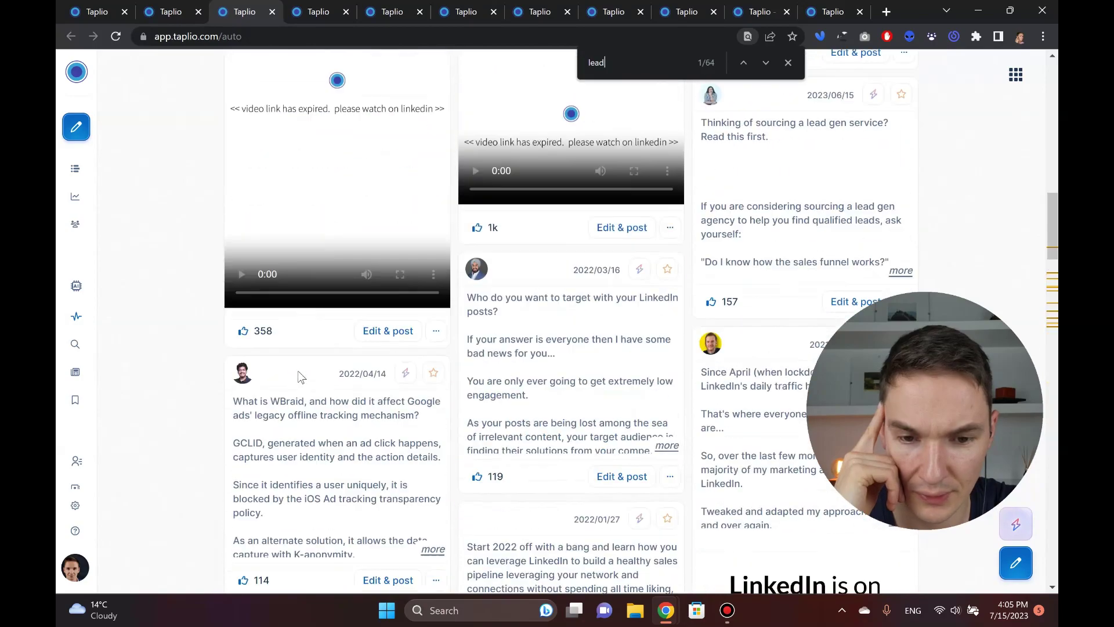
{"action": "scroll", "coordinate": [302, 376], "scroll_direction": "down", "scroll_amount": 15}
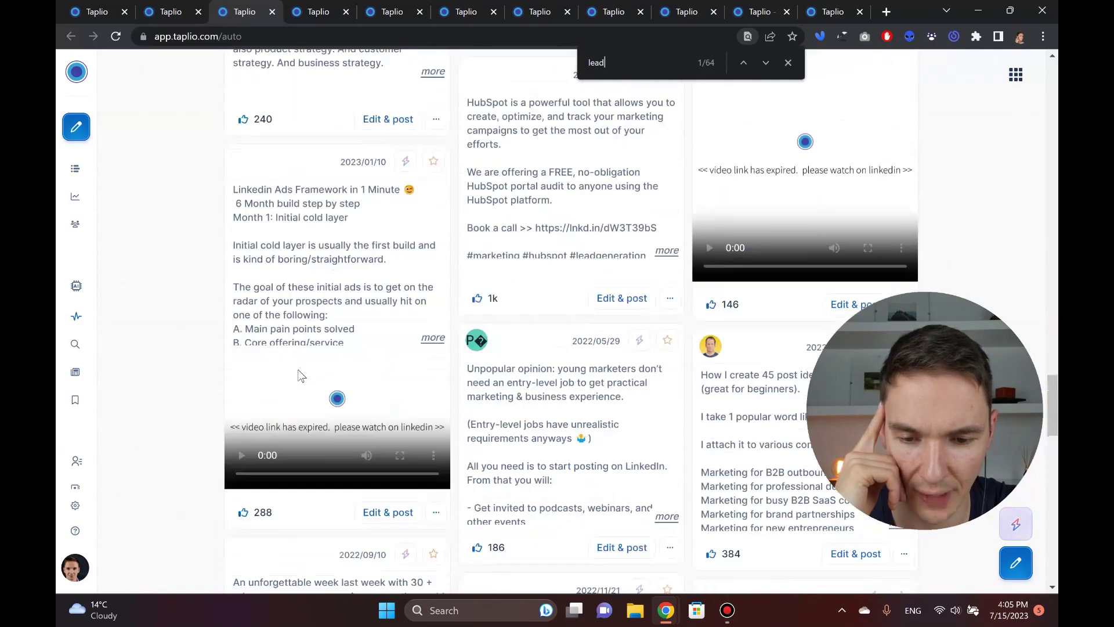
{"action": "scroll", "coordinate": [301, 376], "scroll_direction": "up", "scroll_amount": 1}
{"action": "scroll", "coordinate": [304, 348], "scroll_direction": "down", "scroll_amount": 10}
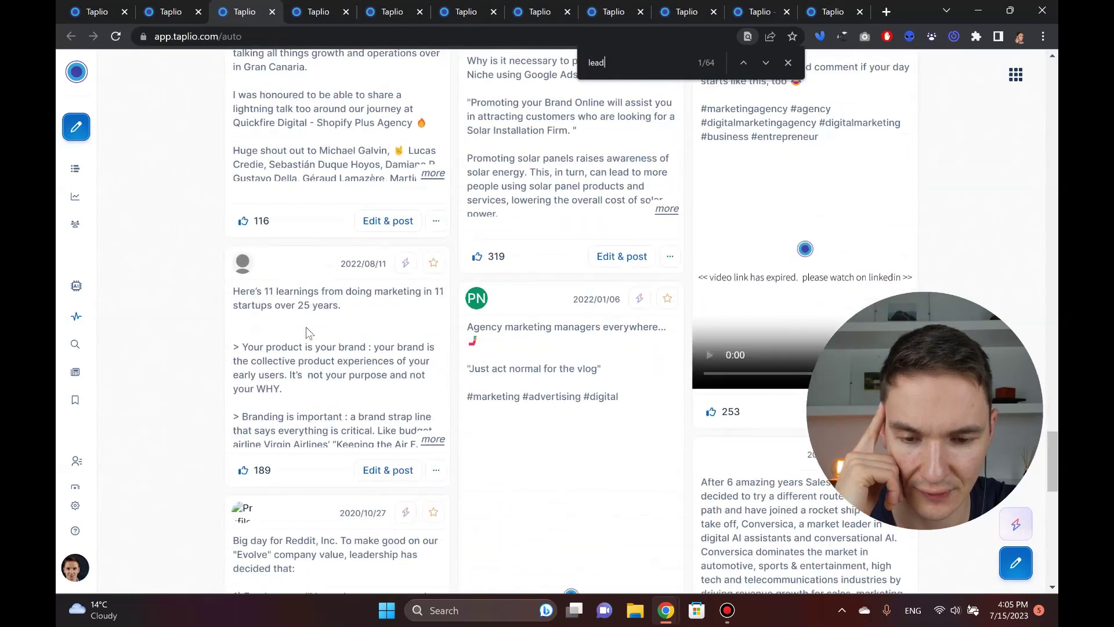
Step through the "lead" matches and examine the highlighted posts for a suitable lead generation example.
{"action": "key", "text": "Return"}
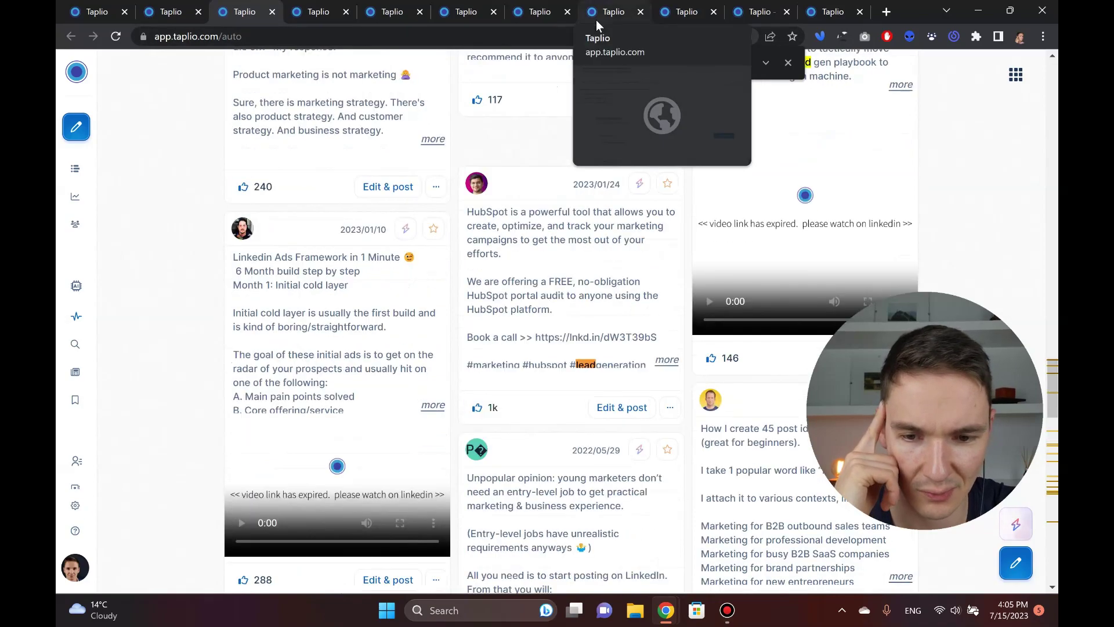
{"action": "scroll", "coordinate": [627, 214], "scroll_direction": "up", "scroll_amount": 3}
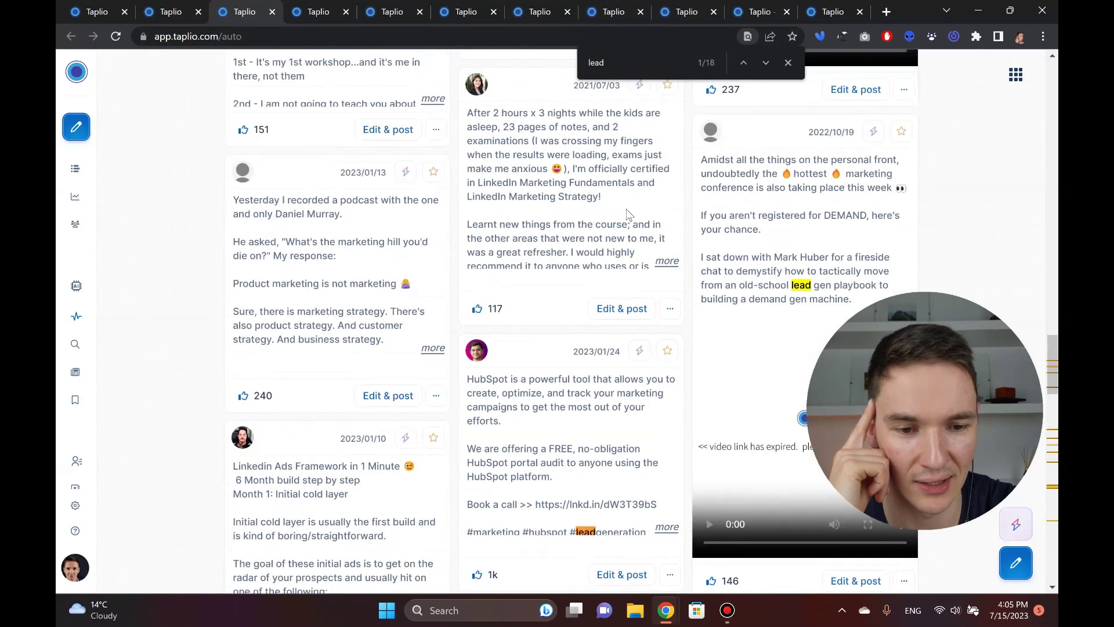
{"action": "scroll", "coordinate": [305, 237], "scroll_direction": "down", "scroll_amount": 10}
{"action": "scroll", "coordinate": [325, 243], "scroll_direction": "up", "scroll_amount": 14}
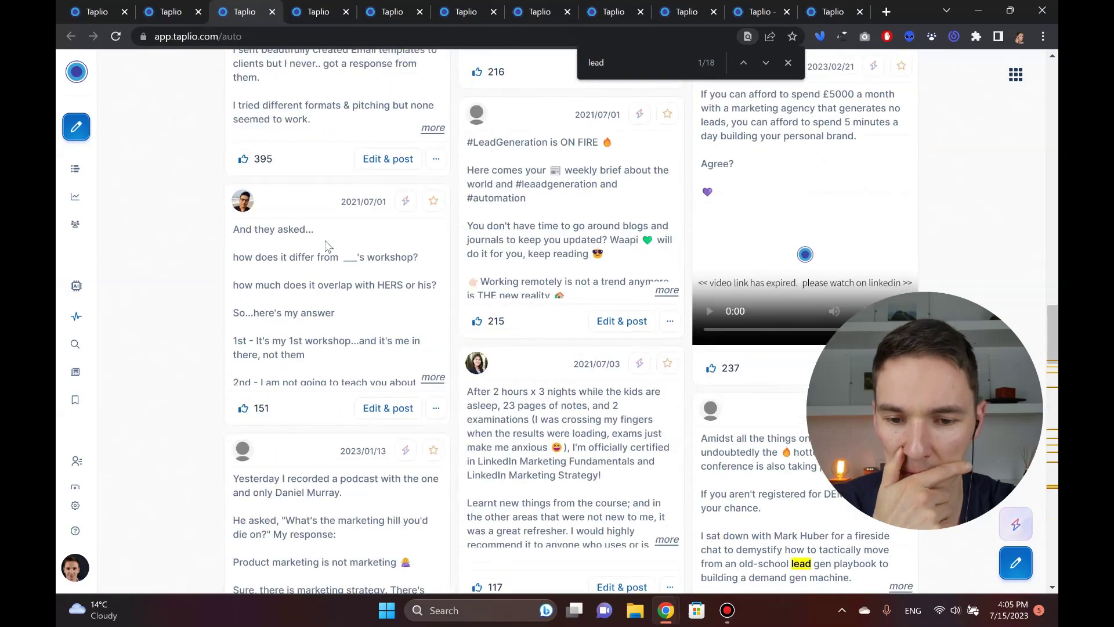
{"action": "scroll", "coordinate": [327, 246], "scroll_direction": "up", "scroll_amount": 20}
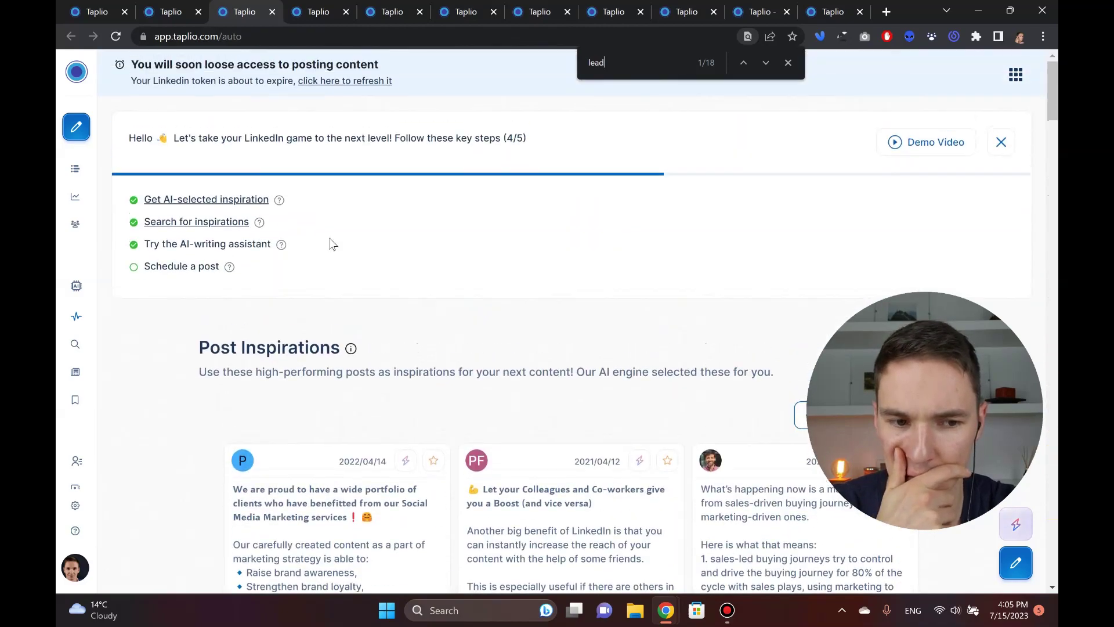
{"action": "scroll", "coordinate": [333, 244], "scroll_direction": "down", "scroll_amount": 8}
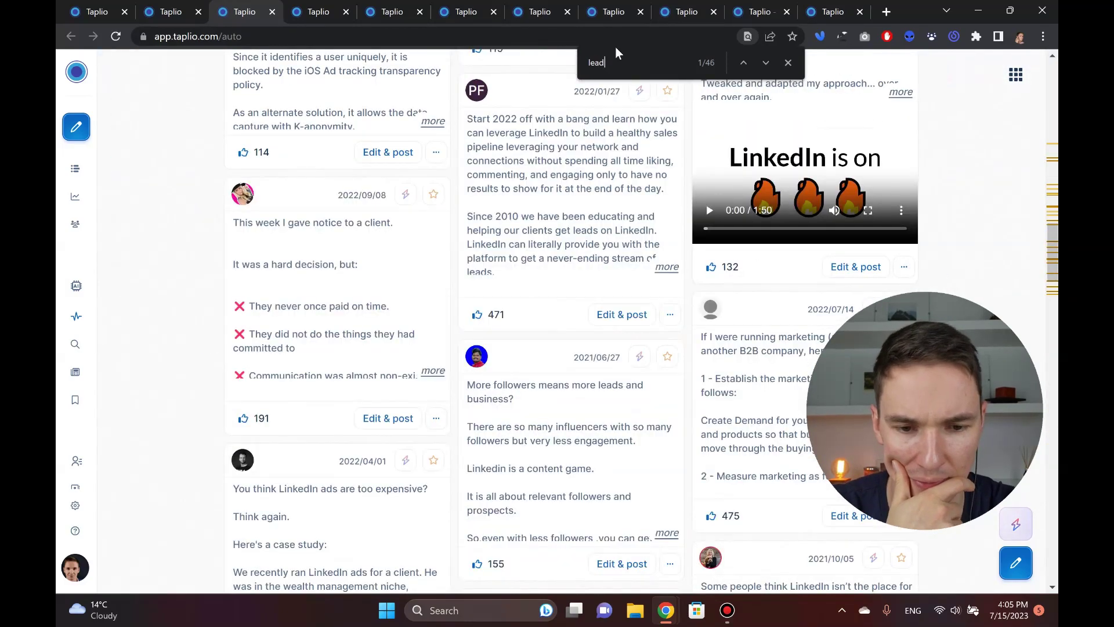
{"action": "key", "text": "Return"}
{"action": "key", "text": "Return"}
{"action": "key", "text": "Return"}
{"action": "key", "text": "Return"}
{"action": "key", "text": "Return"}
{"action": "key", "text": "Return"}
{"action": "key", "text": "Return"}
{"action": "key", "text": "Return"}
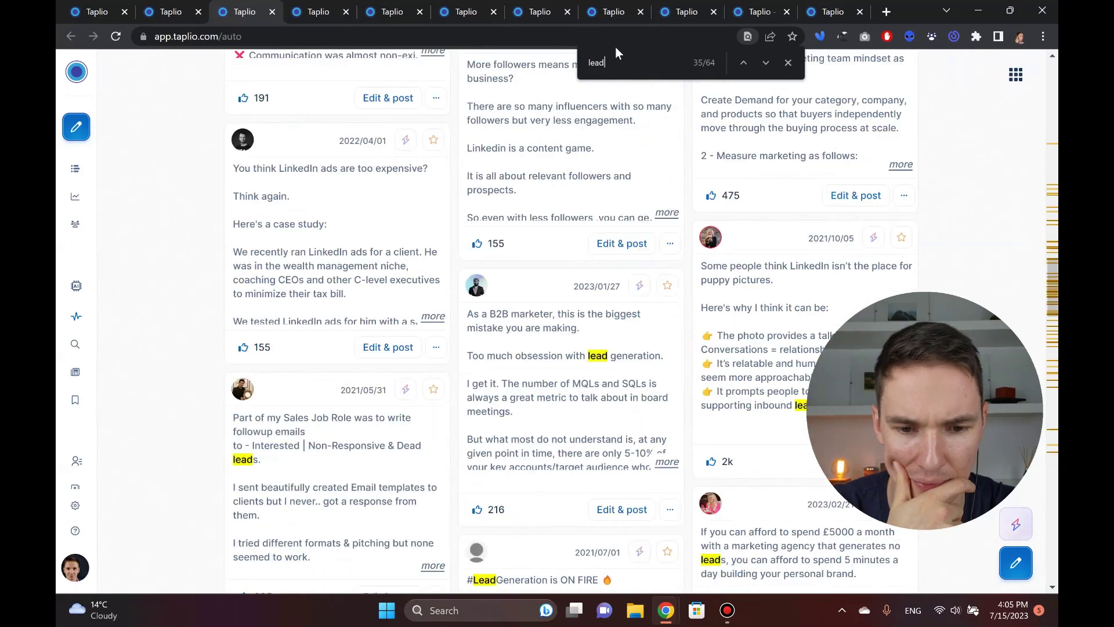
Try to generate a Wild AI variation of the post about sales follow-up emails to dead leads, and close the page search.
{"action": "scroll", "coordinate": [370, 408], "scroll_direction": "down", "scroll_amount": 2}
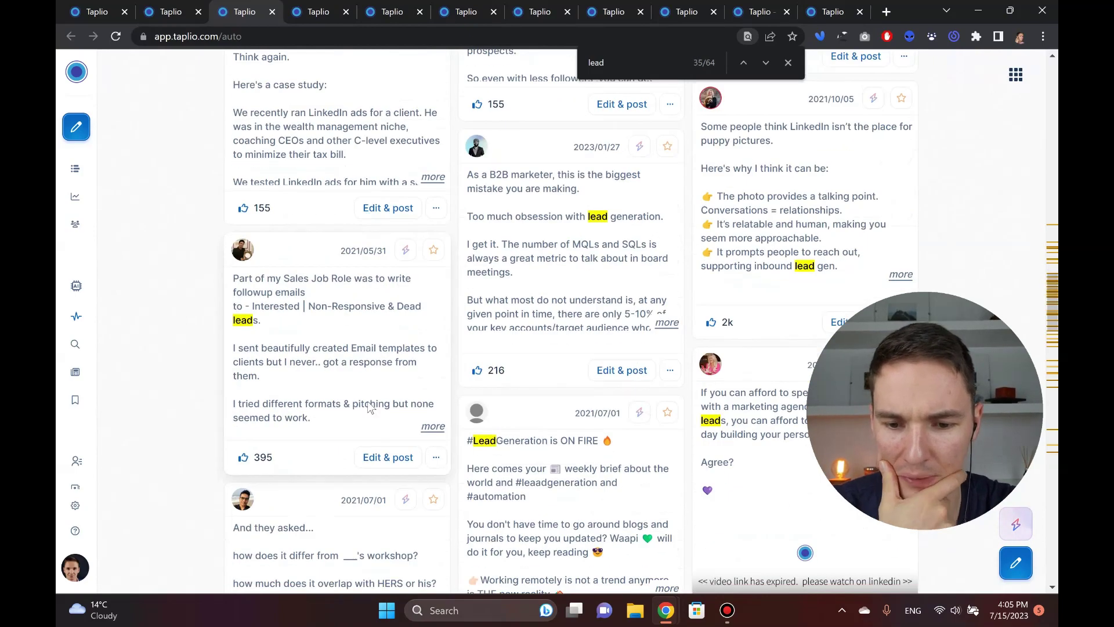
{"action": "left_click", "coordinate": [406, 250]}
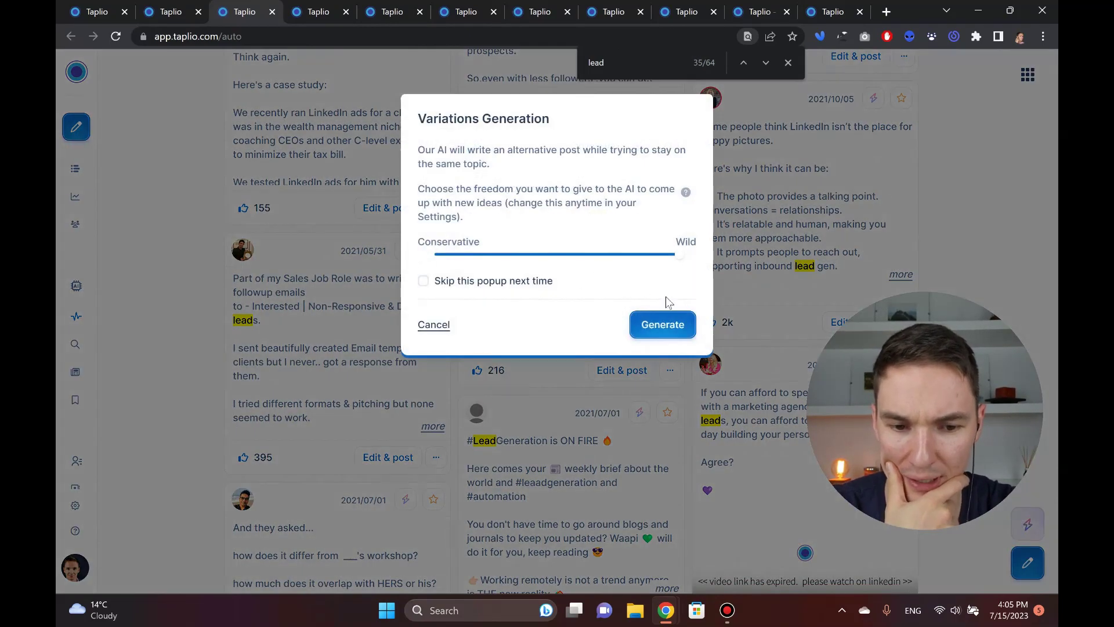
{"action": "left_click", "coordinate": [670, 325]}
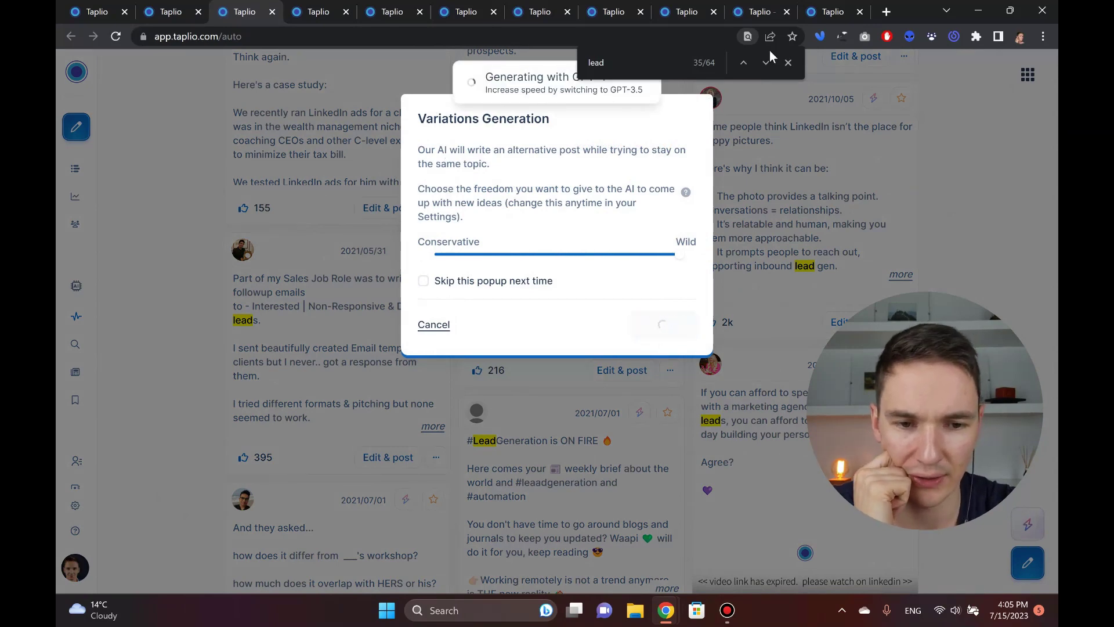
{"action": "left_click", "coordinate": [789, 62]}
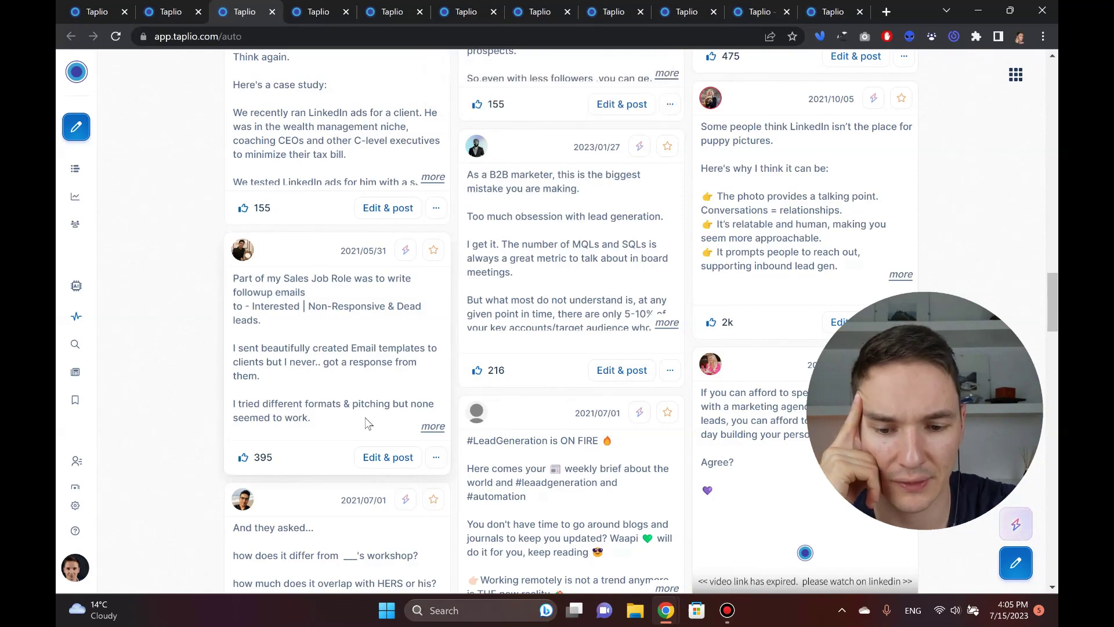
Generate an AI variation of the post about LinkedIn not being the place for puppy pictures.
{"action": "scroll", "coordinate": [365, 426], "scroll_direction": "up", "scroll_amount": 1}
{"action": "scroll", "coordinate": [366, 423], "scroll_direction": "down", "scroll_amount": 1}
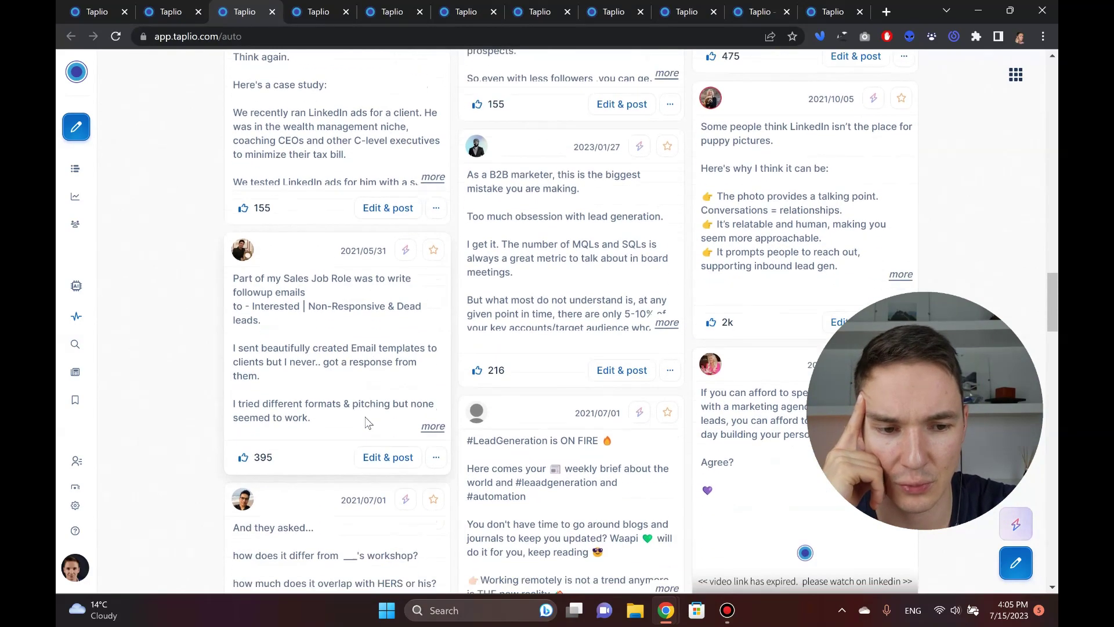
{"action": "scroll", "coordinate": [668, 273], "scroll_direction": "up", "scroll_amount": 4}
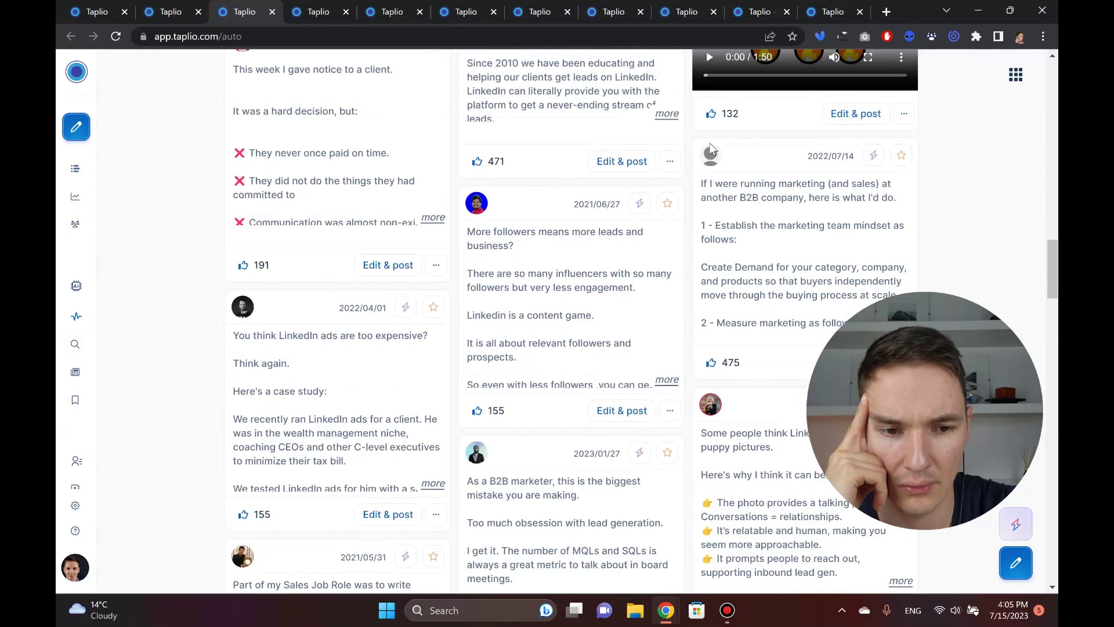
{"action": "scroll", "coordinate": [709, 151], "scroll_direction": "down", "scroll_amount": 3}
{"action": "scroll", "coordinate": [708, 151], "scroll_direction": "down", "scroll_amount": 2}
{"action": "scroll", "coordinate": [755, 116], "scroll_direction": "up", "scroll_amount": 1}
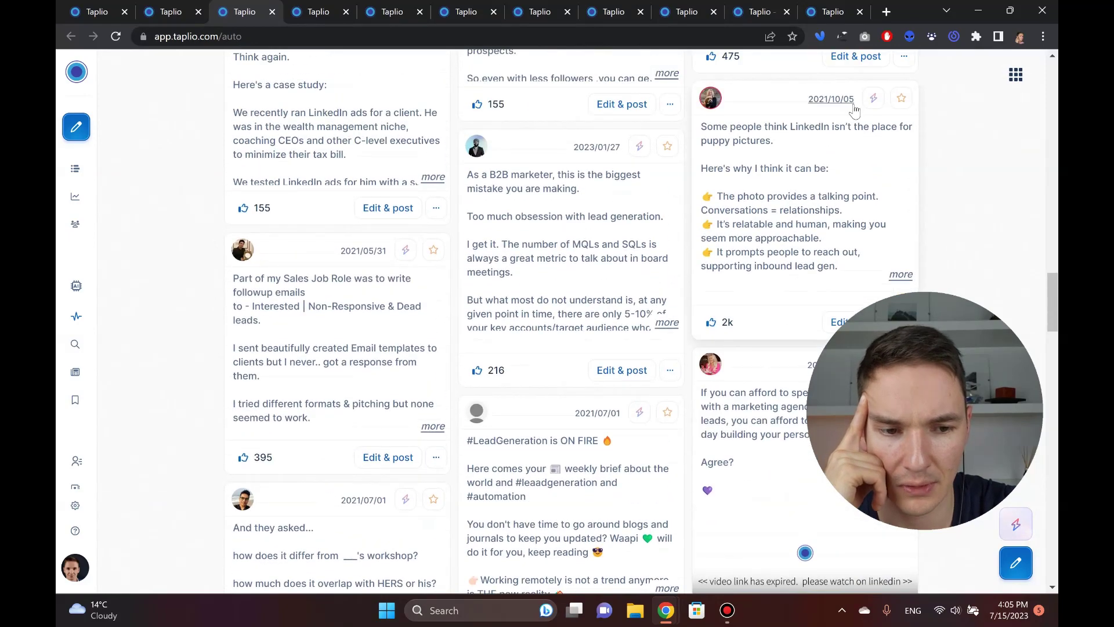
{"action": "left_click", "coordinate": [873, 100]}
{"action": "left_click", "coordinate": [674, 316]}
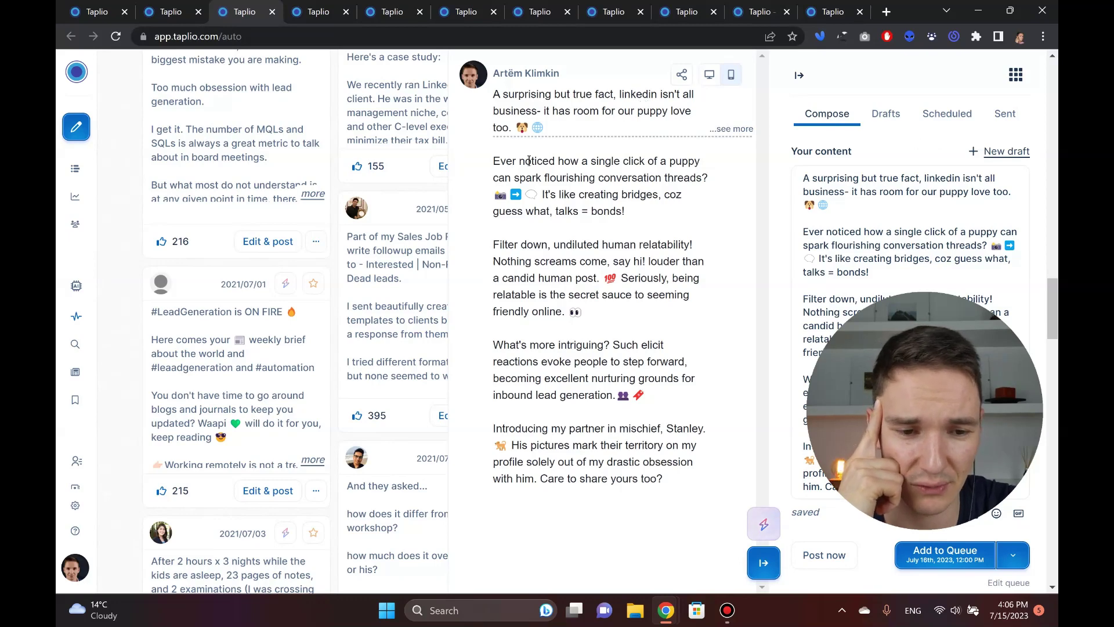
Examine the generated puppy post's wording, highlighting its opening line, the conversation threads paragraph and the inbound lead generation paragraph.
{"action": "triple_click", "coordinate": [501, 95]}
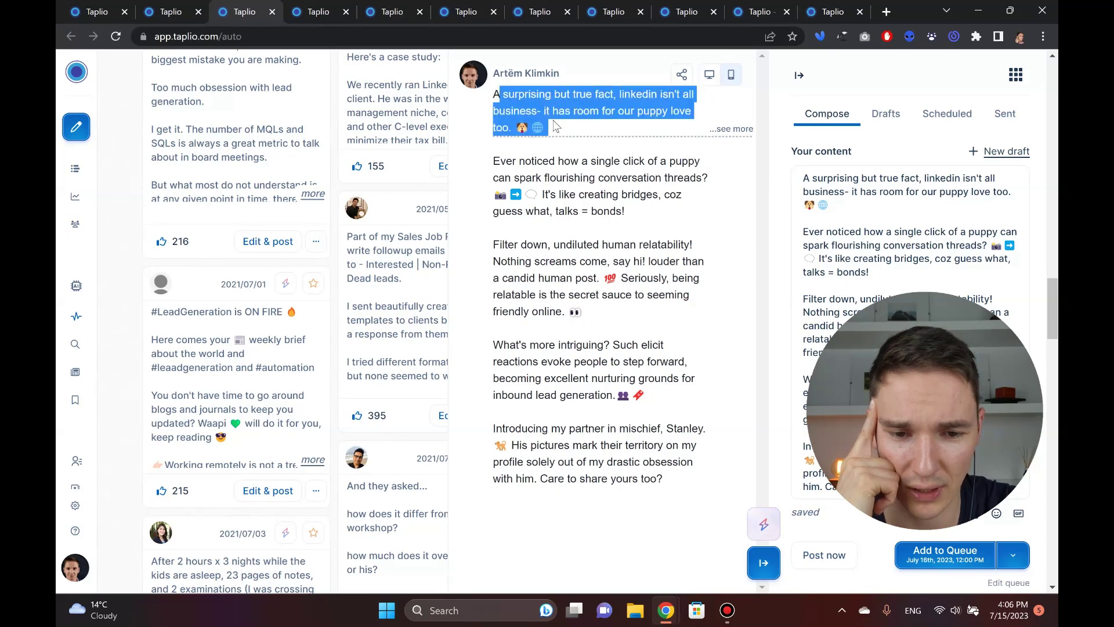
{"action": "left_click", "coordinate": [534, 234]}
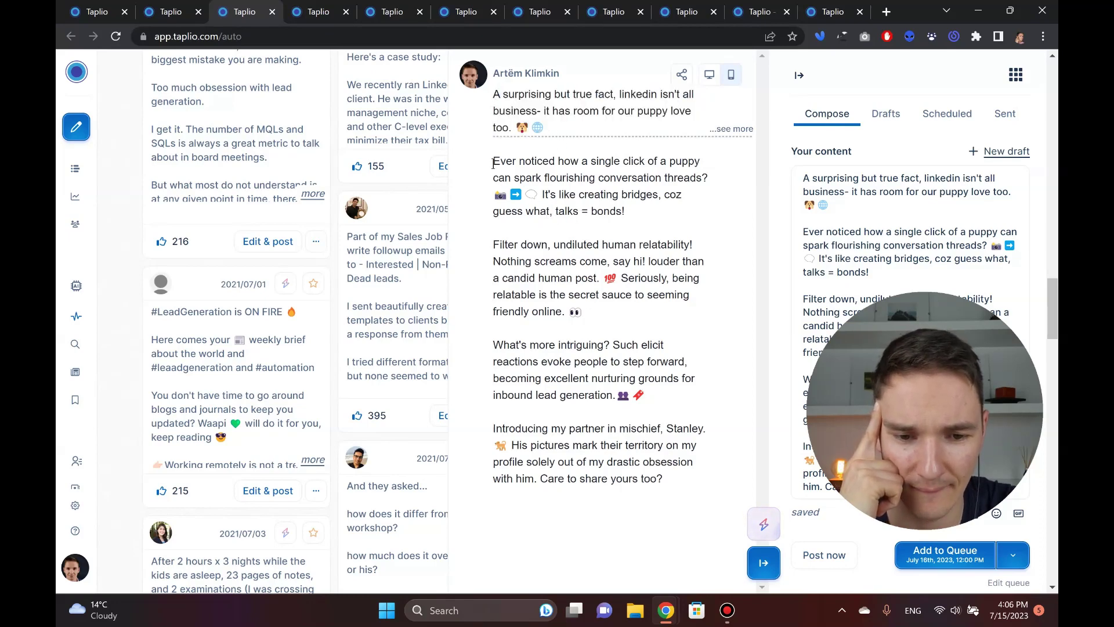
{"action": "left_click_drag", "start_coordinate": [493, 164], "coordinate": [659, 180]}
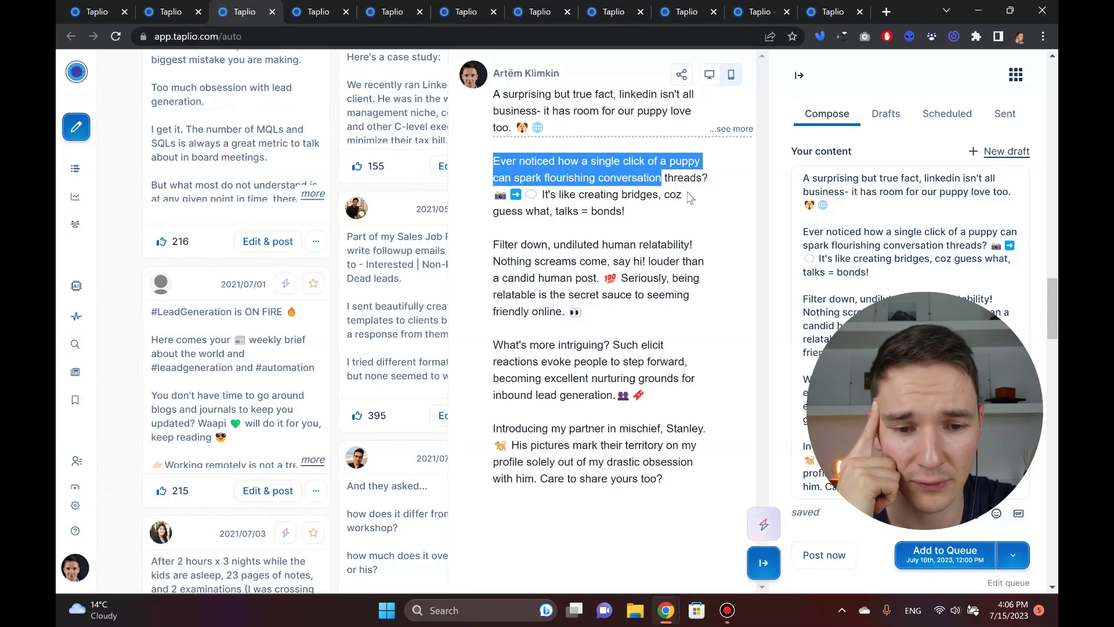
{"action": "left_click", "coordinate": [708, 172]}
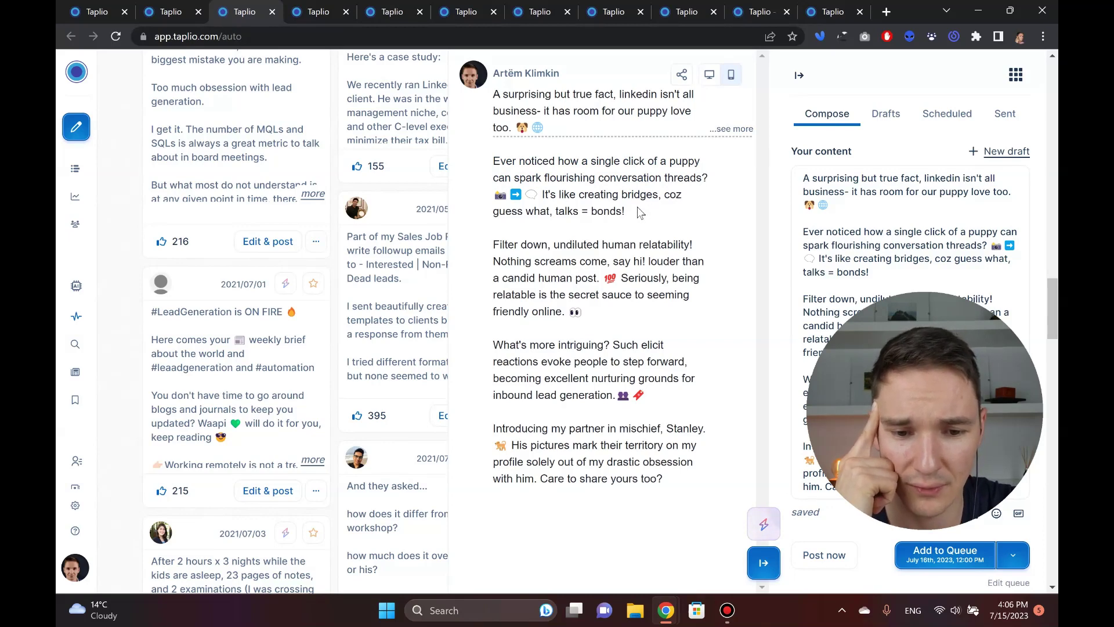
{"action": "left_click_drag", "start_coordinate": [639, 212], "coordinate": [495, 161]}
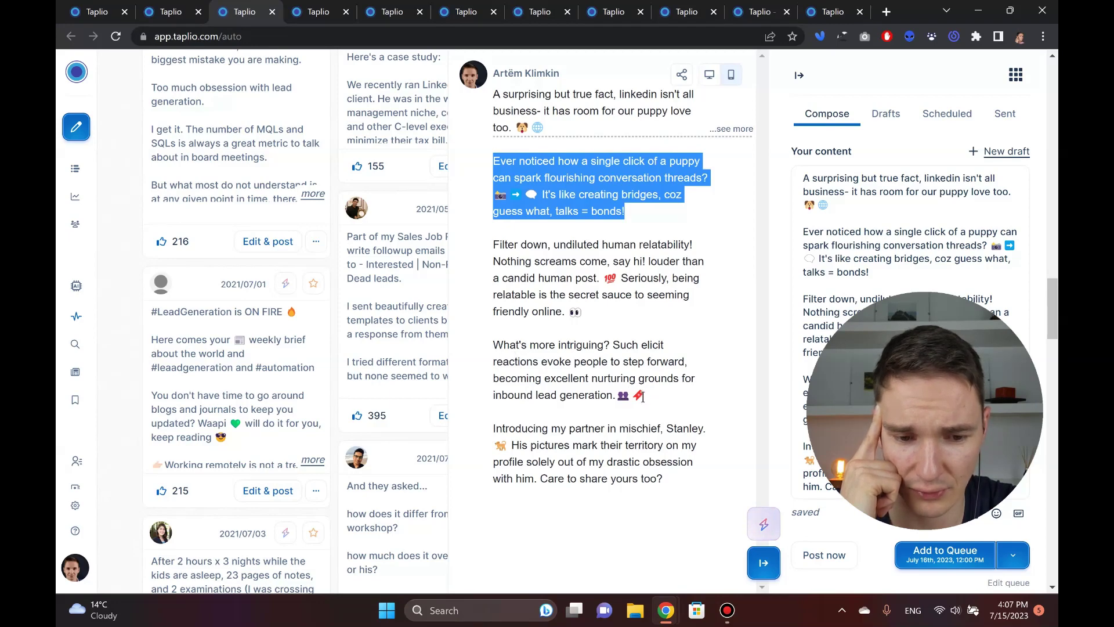
{"action": "left_click_drag", "start_coordinate": [642, 396], "coordinate": [493, 345]}
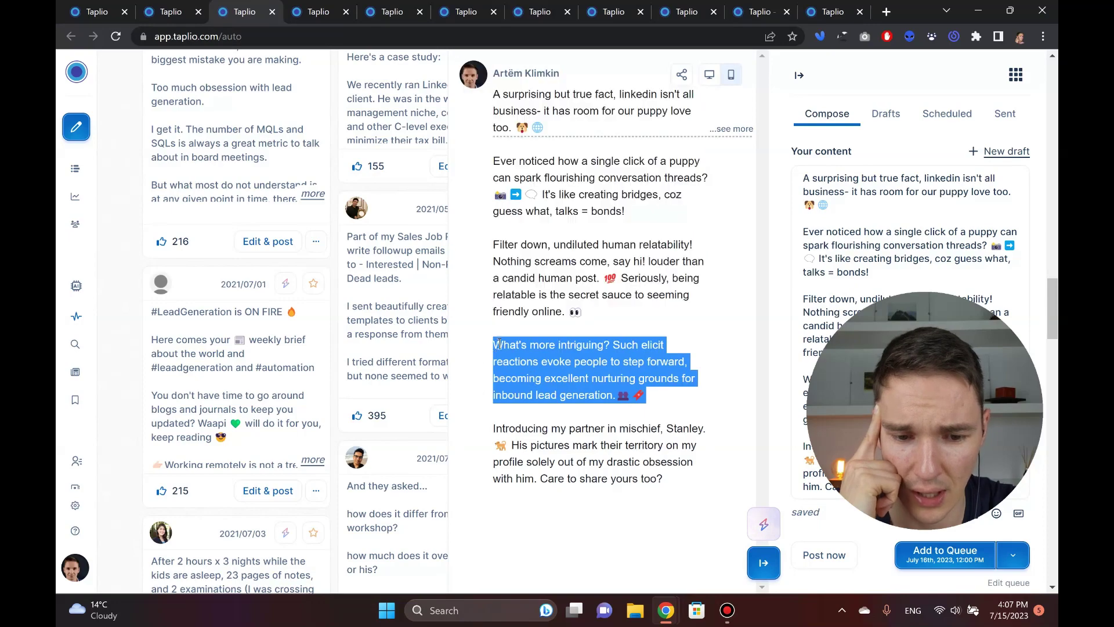
Re-read the puppy post's inbound lead generation and conversation threads paragraphs, highlighting each one.
{"action": "double_click", "coordinate": [494, 345]}
{"action": "triple_click", "coordinate": [494, 344]}
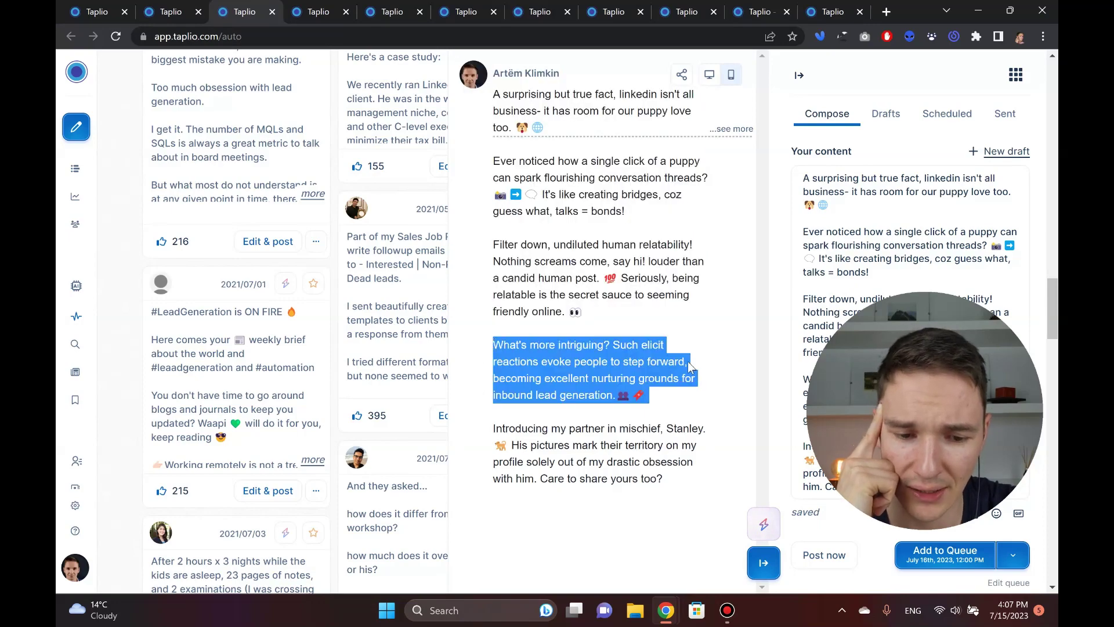
{"action": "left_click_drag", "start_coordinate": [650, 219], "coordinate": [510, 164]}
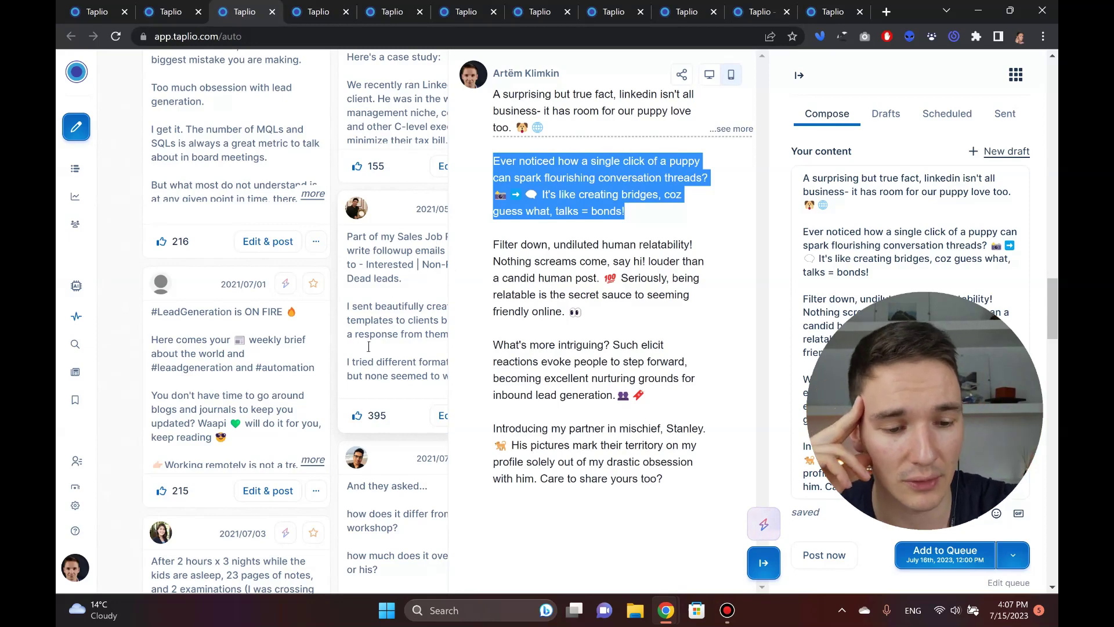
{"action": "mouse_move", "coordinate": [109, 591]}
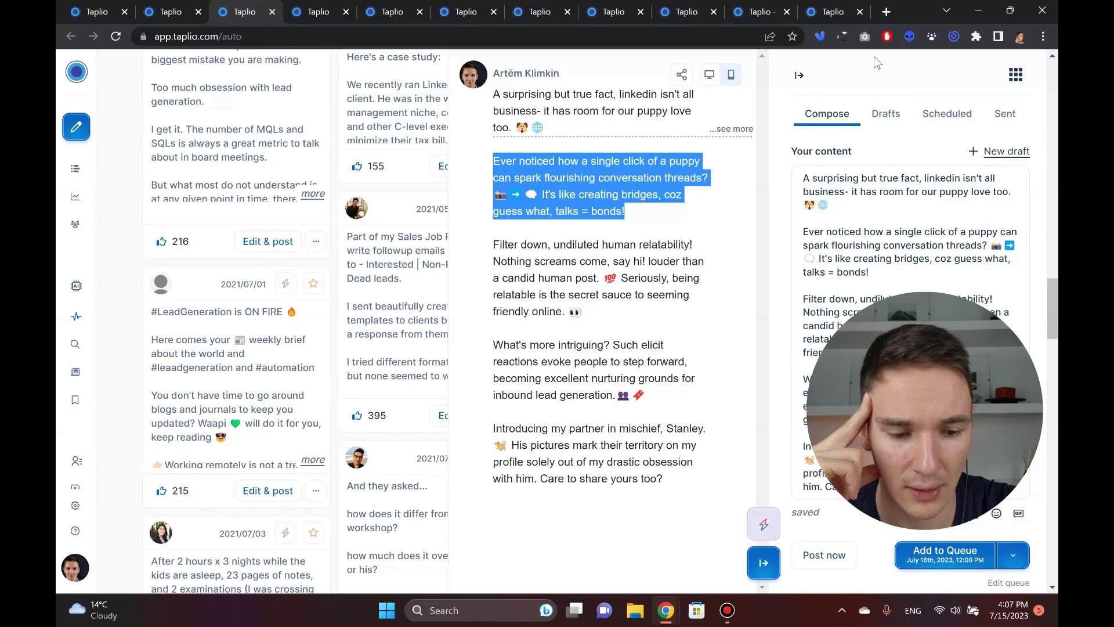
Collapse the post composer, return to the Post Inspirations heading and close that page to reveal the topic search page.
{"action": "left_click", "coordinate": [764, 563]}
{"action": "scroll", "coordinate": [497, 194], "scroll_direction": "up", "scroll_amount": 20}
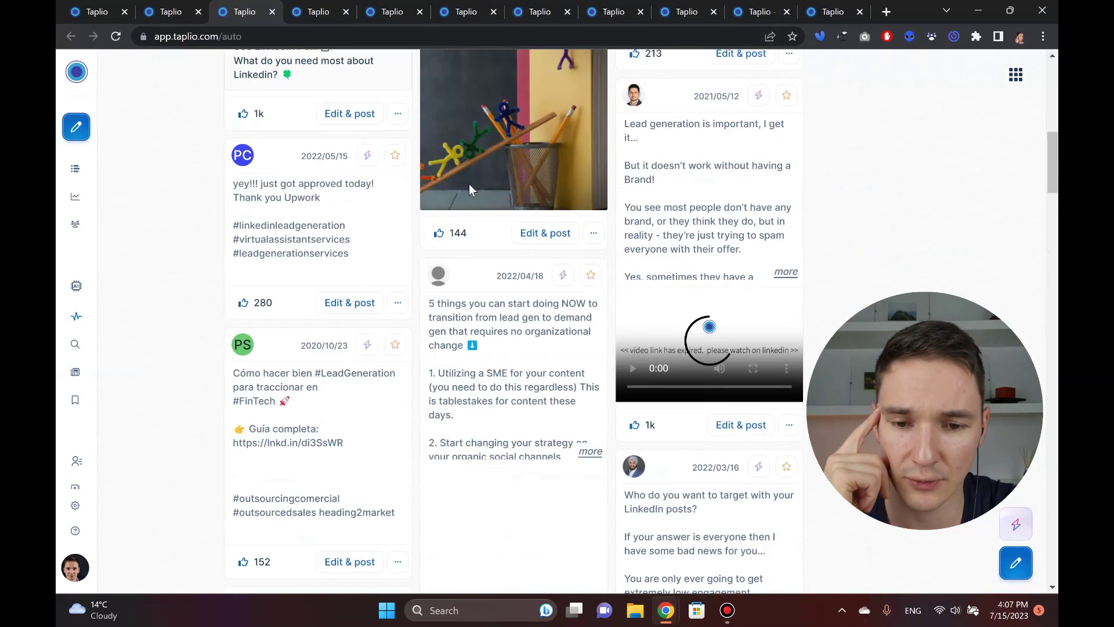
{"action": "triple_click", "coordinate": [271, 346]}
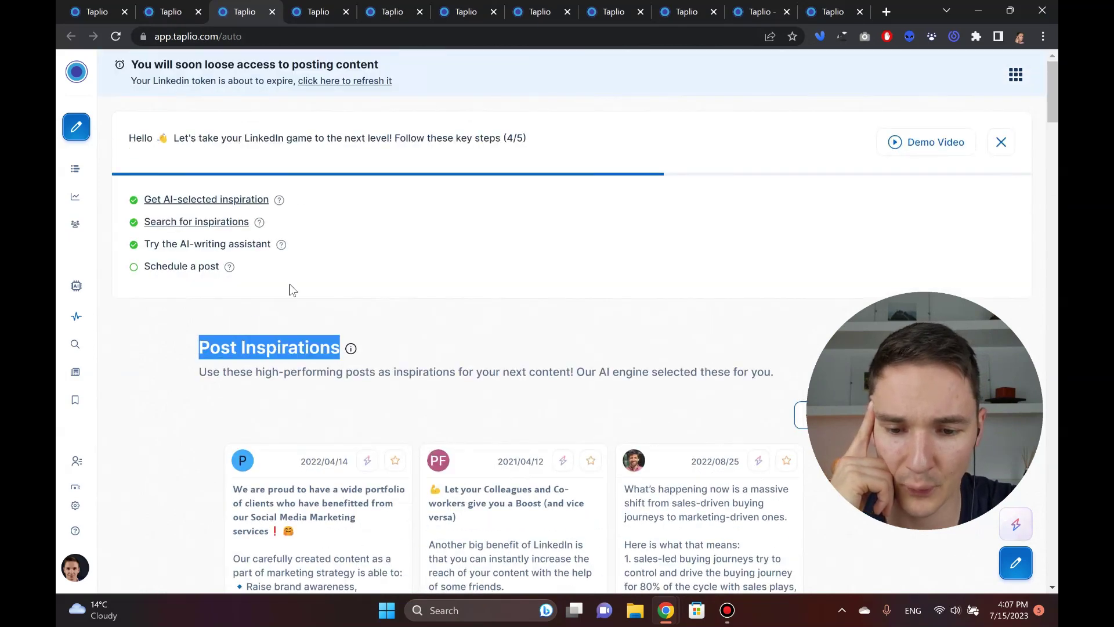
{"action": "left_click", "coordinate": [273, 11]}
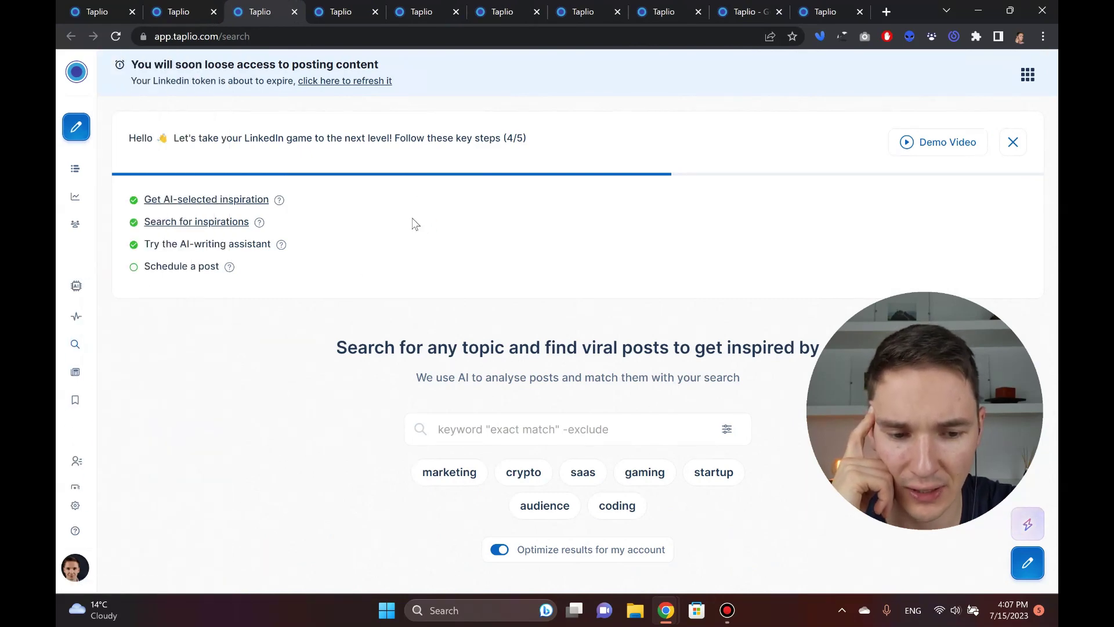
Search the viral posts for "lead generation linkedin" and wait for the results to load.
{"action": "left_click", "coordinate": [525, 473]}
{"action": "left_click", "coordinate": [538, 432]}
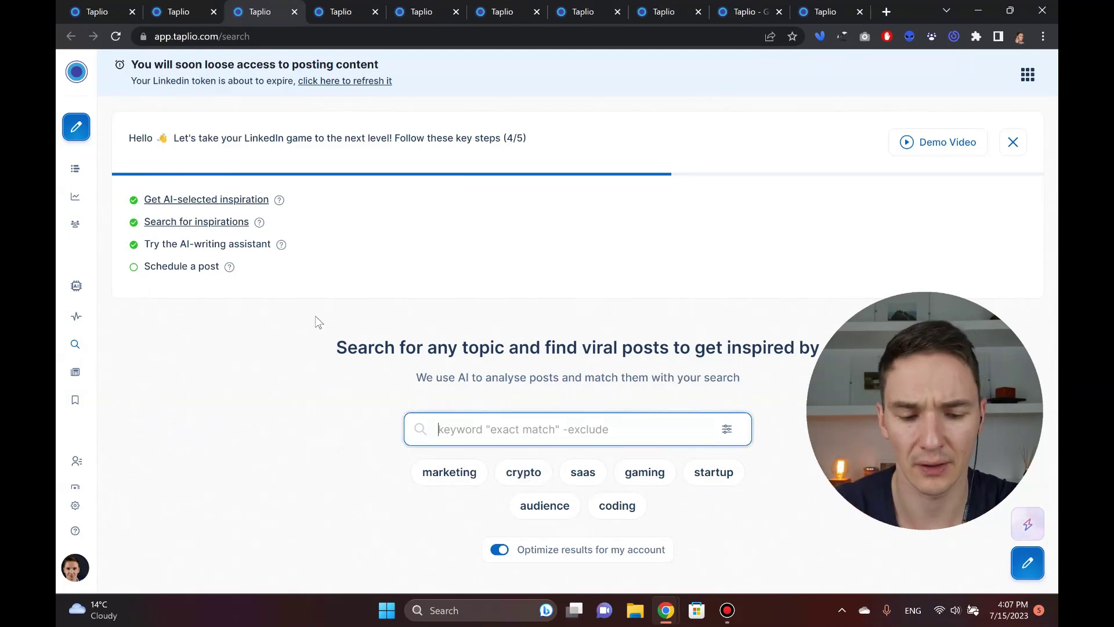
{"action": "type", "text": "lead"}
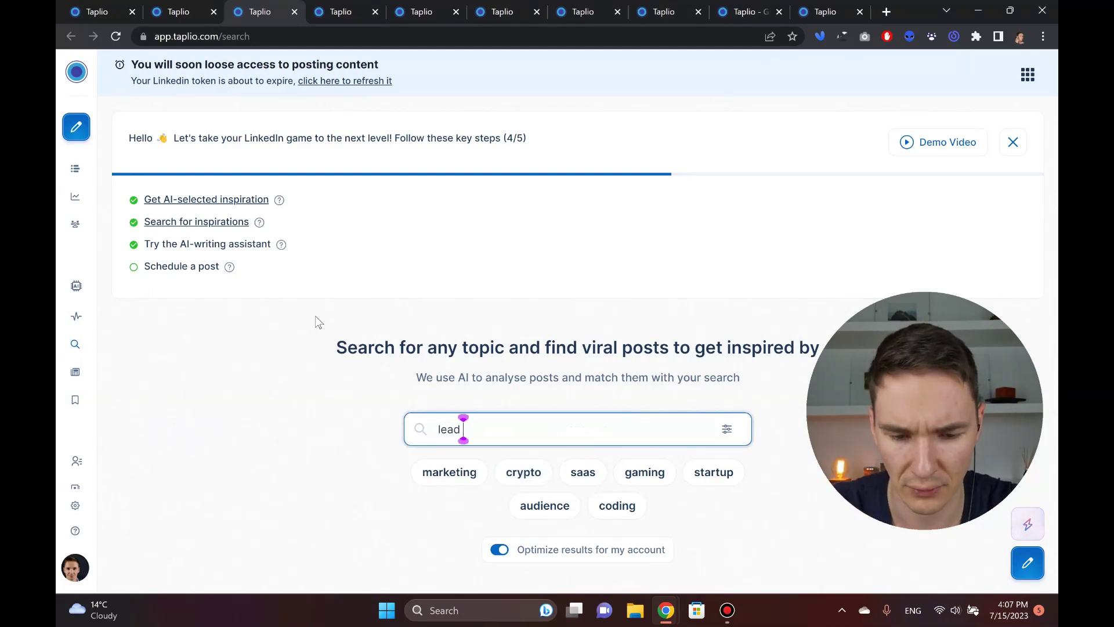
{"action": "type", "text": " generati"}
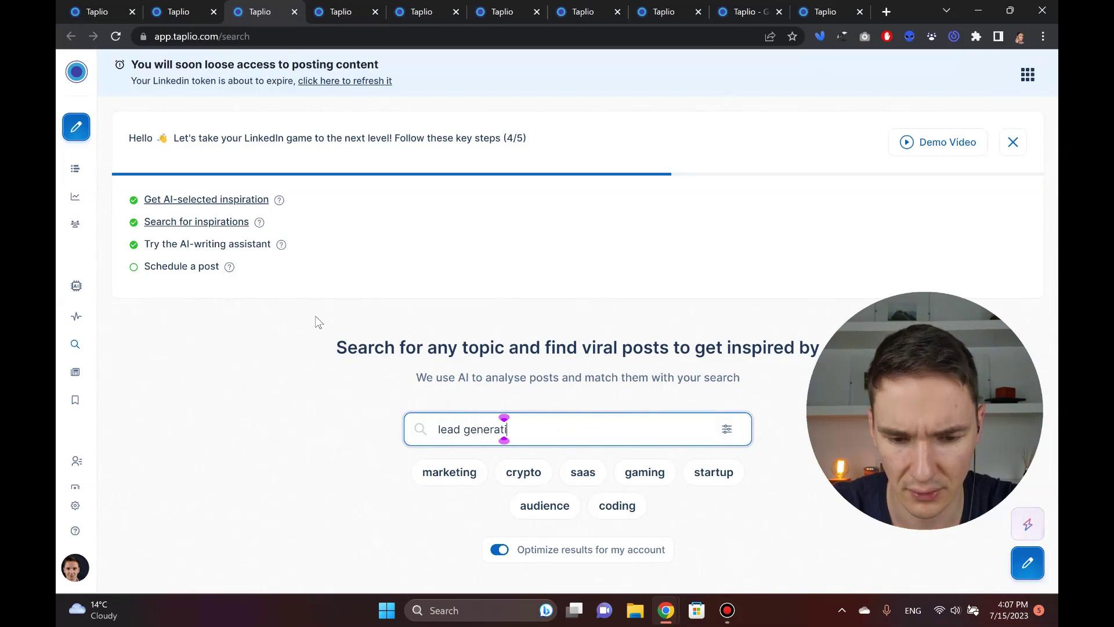
{"action": "type", "text": "on li"}
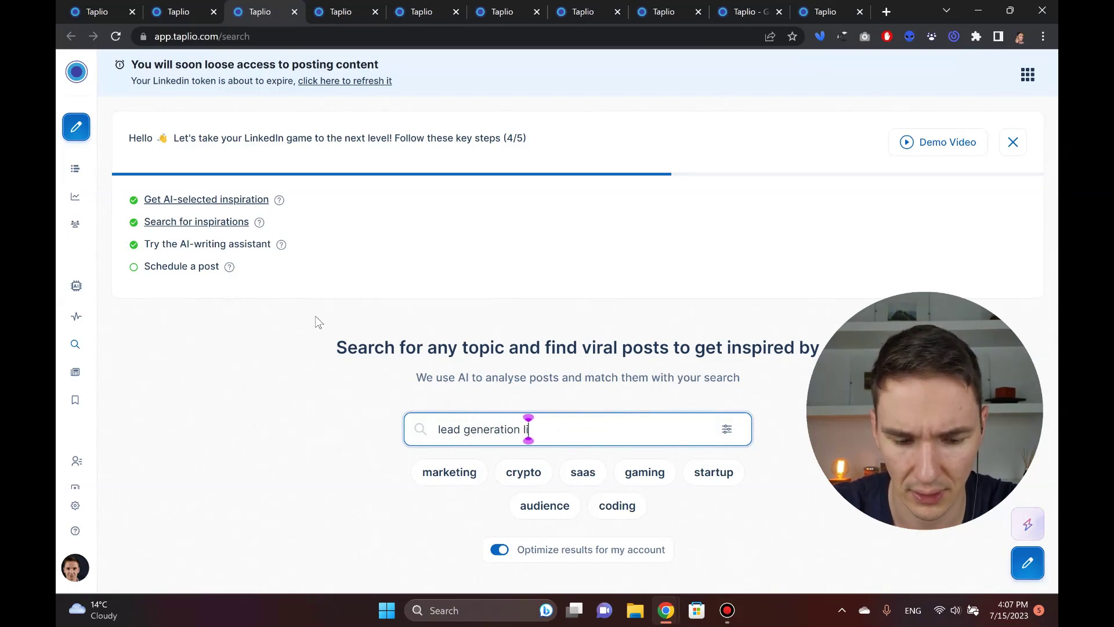
{"action": "type", "text": "nkedin"}
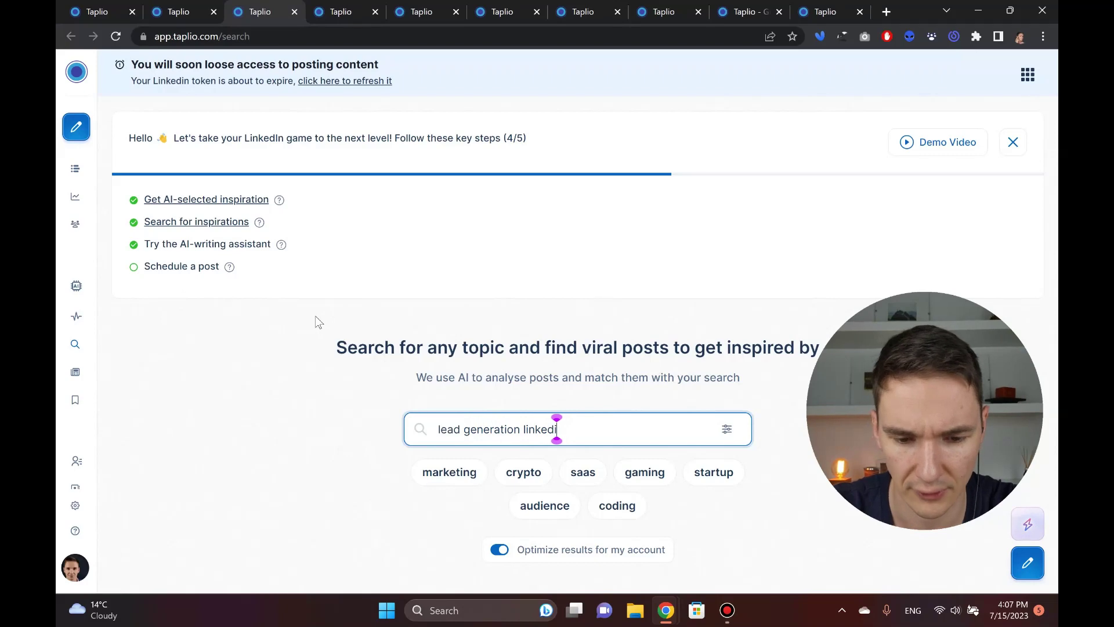
{"action": "key", "text": "Return"}
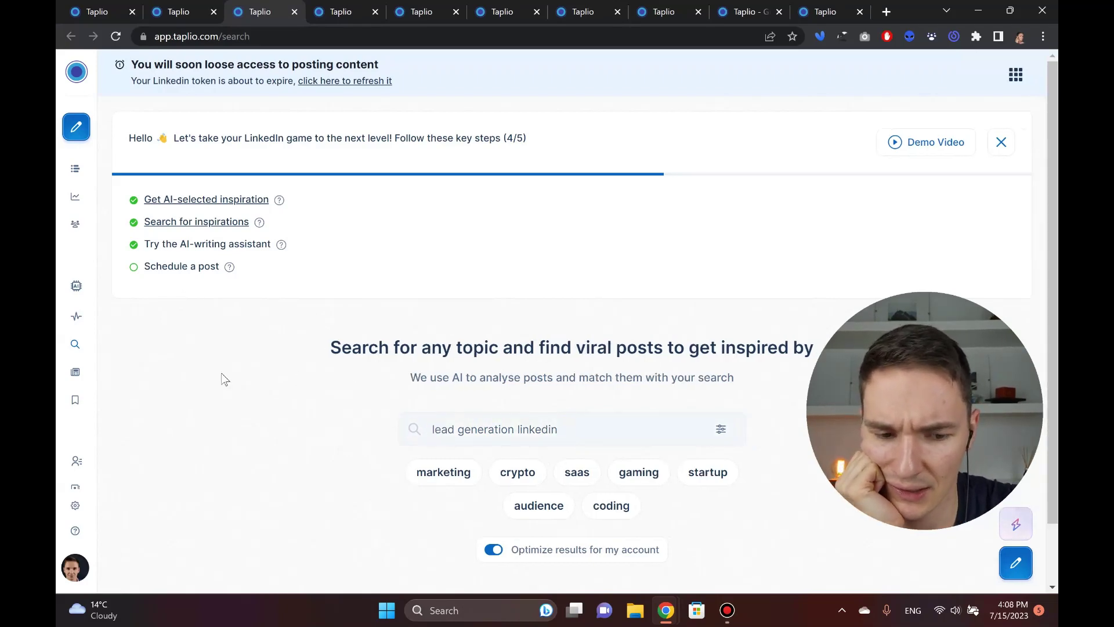
{"action": "scroll", "coordinate": [120, 337], "scroll_direction": "down", "scroll_amount": 2}
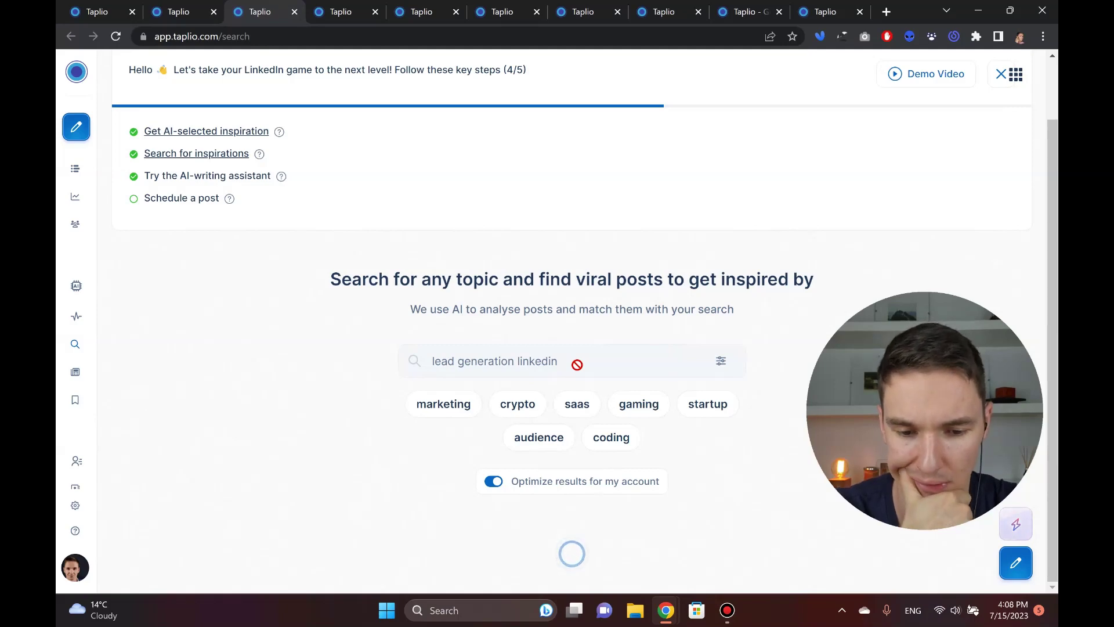
{"action": "mouse_move", "coordinate": [582, 506]}
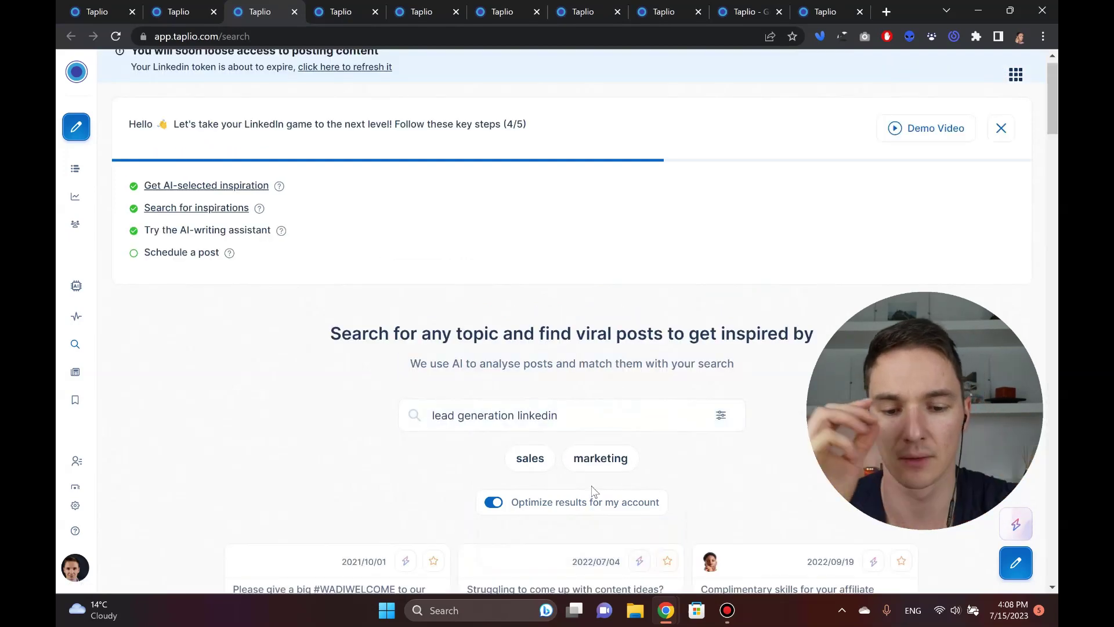
Examine the posts returned for "lead generation linkedin" and judge how relevant they are to the topic.
{"action": "scroll", "coordinate": [586, 487], "scroll_direction": "down", "scroll_amount": 3}
{"action": "scroll", "coordinate": [402, 290], "scroll_direction": "down", "scroll_amount": 4}
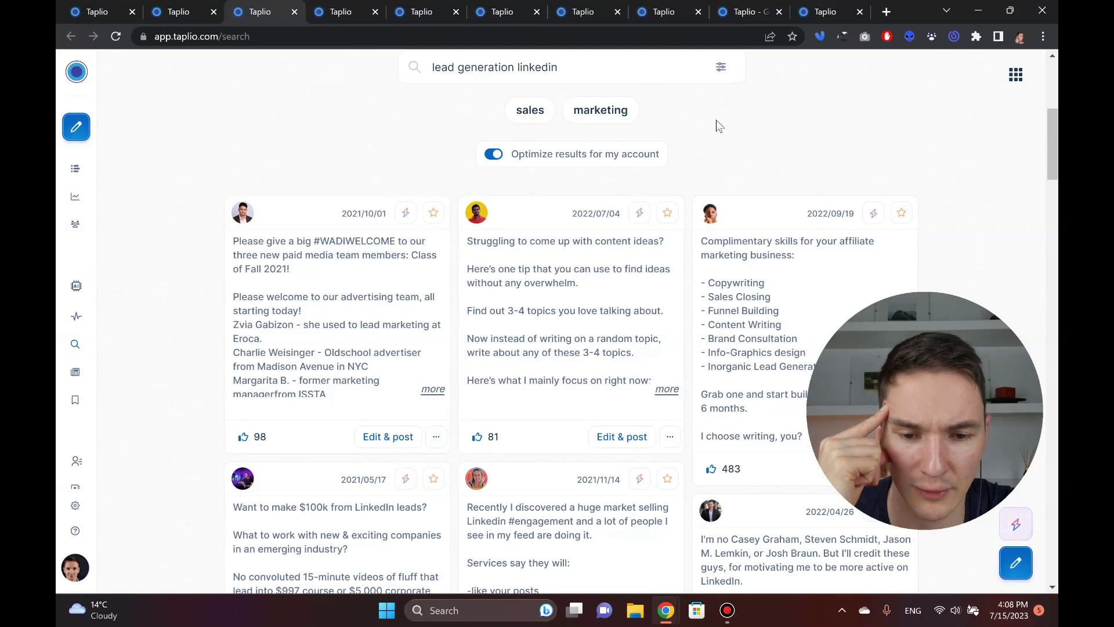
{"action": "scroll", "coordinate": [198, 236], "scroll_direction": "down", "scroll_amount": 2}
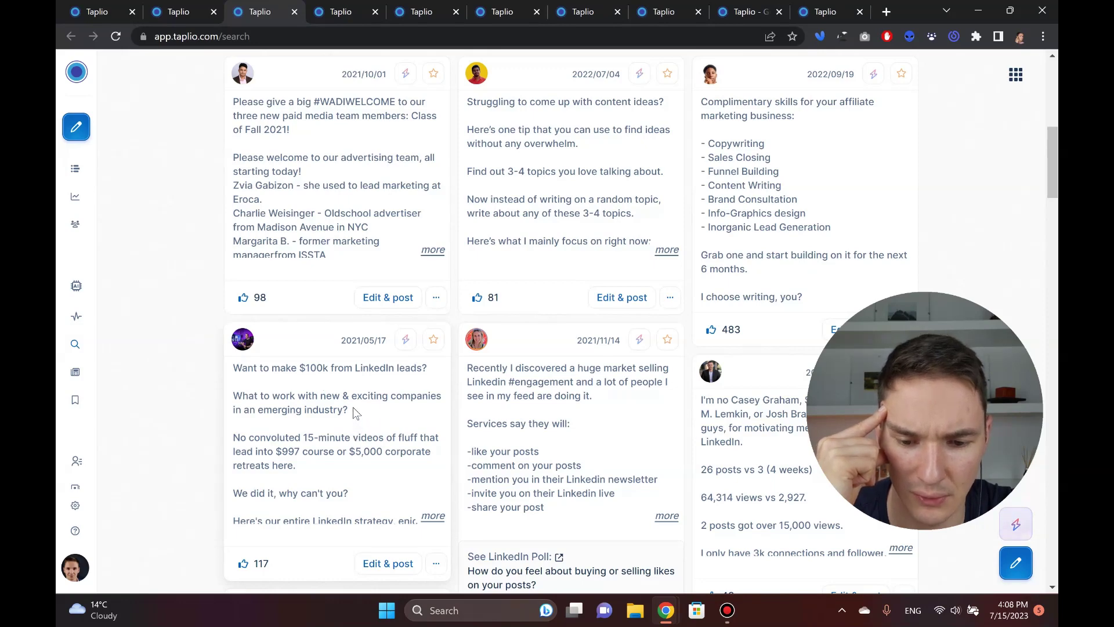
{"action": "scroll", "coordinate": [355, 400], "scroll_direction": "down", "scroll_amount": 1}
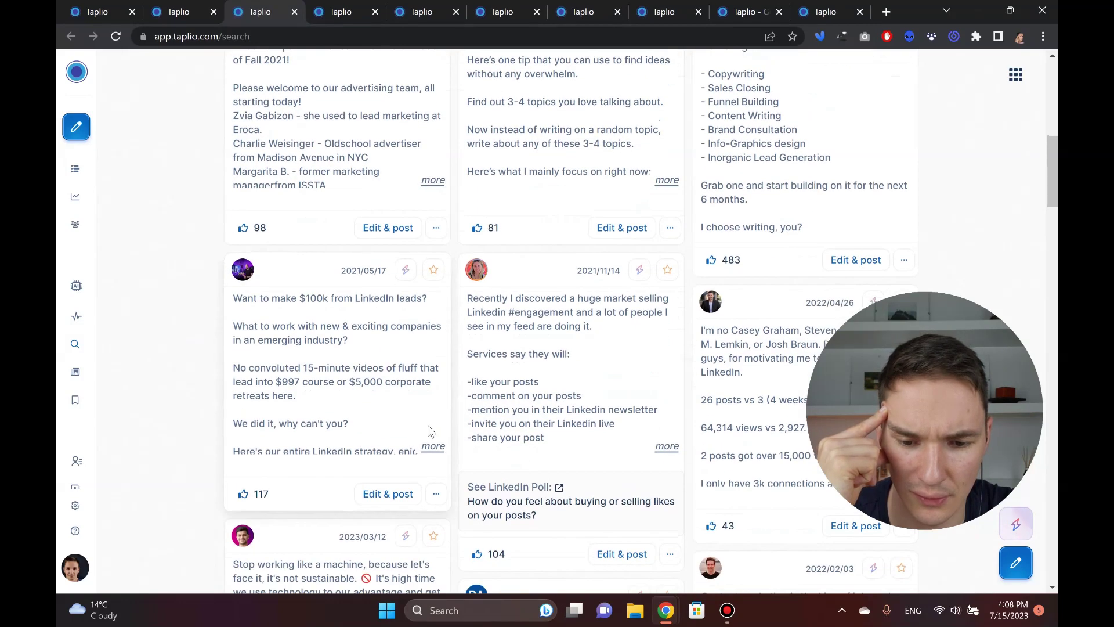
{"action": "scroll", "coordinate": [369, 336], "scroll_direction": "down", "scroll_amount": 3}
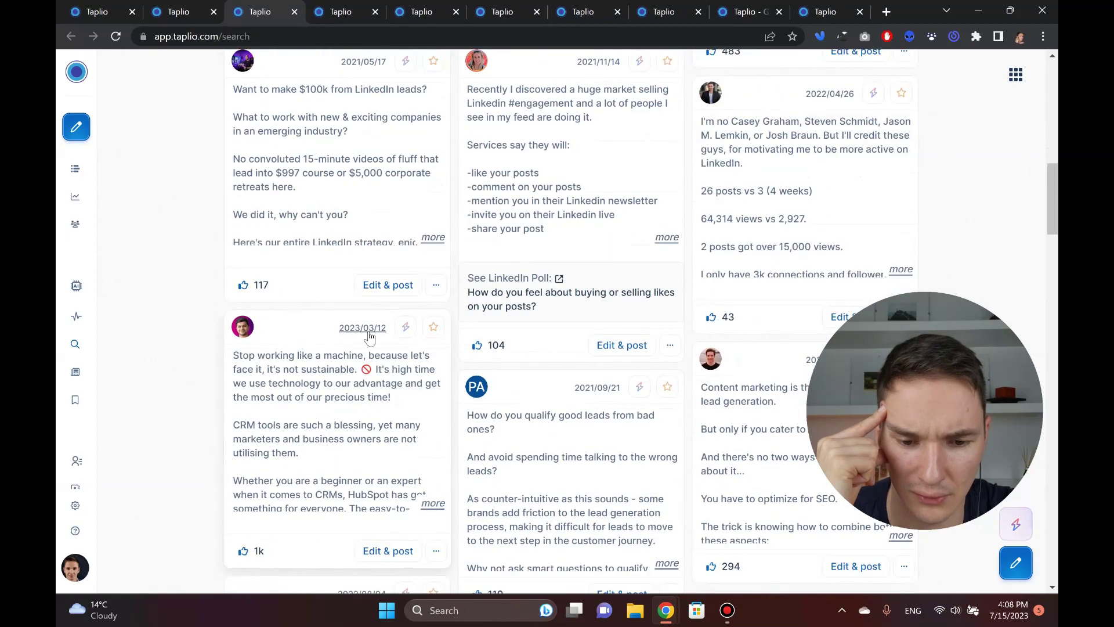
{"action": "scroll", "coordinate": [369, 337], "scroll_direction": "down", "scroll_amount": 3}
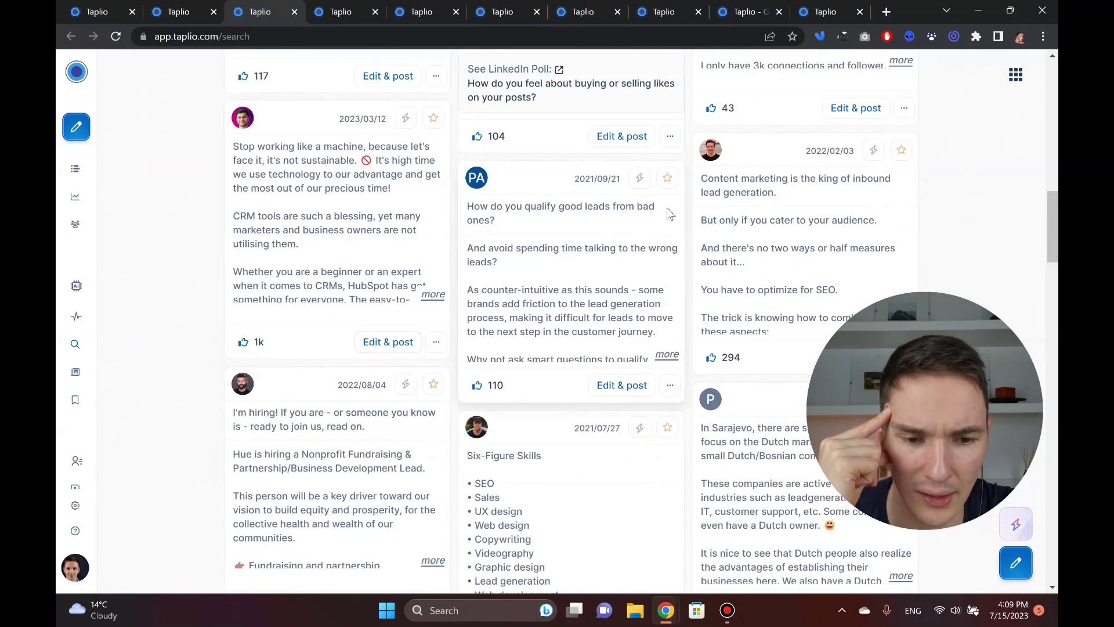
{"action": "scroll", "coordinate": [670, 214], "scroll_direction": "down", "scroll_amount": 3}
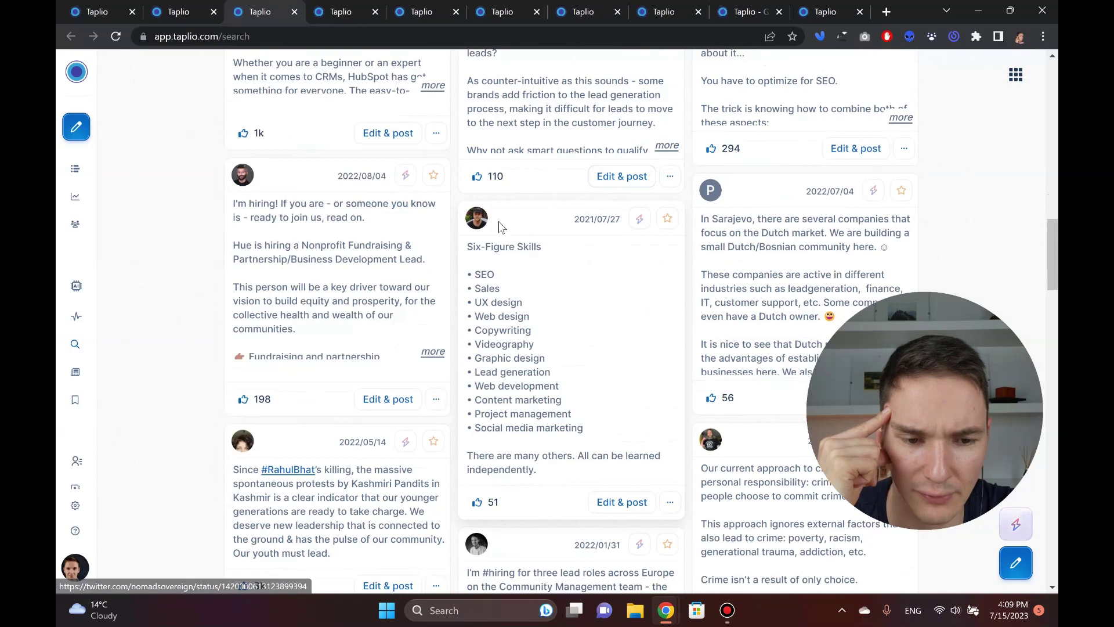
{"action": "scroll", "coordinate": [376, 200], "scroll_direction": "down", "scroll_amount": 5}
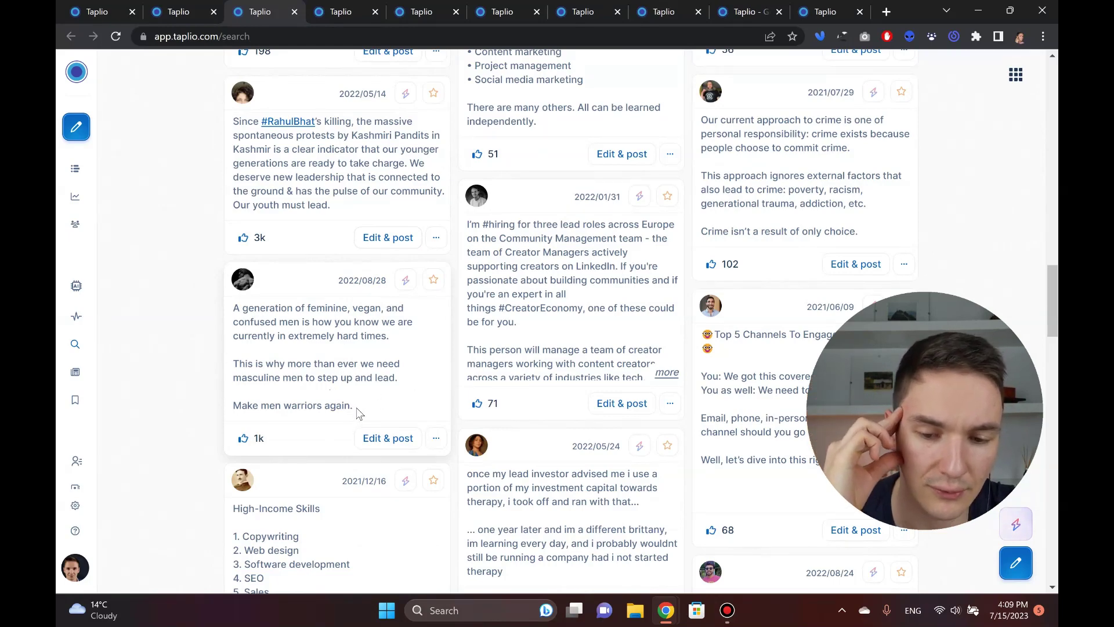
Examine the post about masculine men stepping up to lead, highlighting its opening paragraph and its closing lines.
{"action": "left_click_drag", "start_coordinate": [353, 406], "coordinate": [263, 335]}
{"action": "triple_click", "coordinate": [254, 306]}
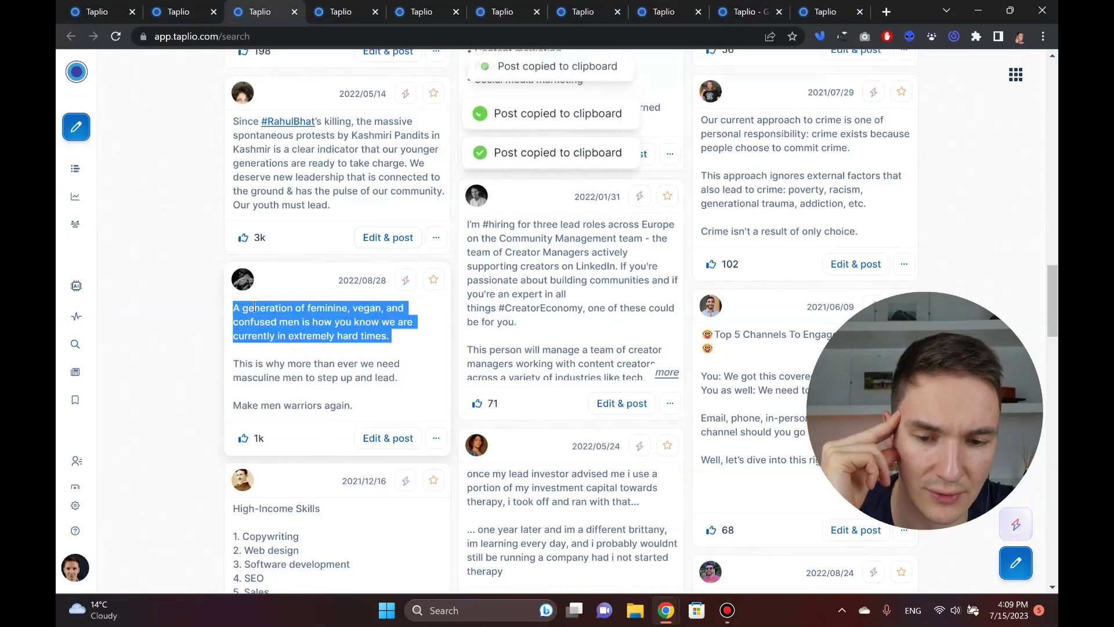
{"action": "left_click", "coordinate": [204, 319]}
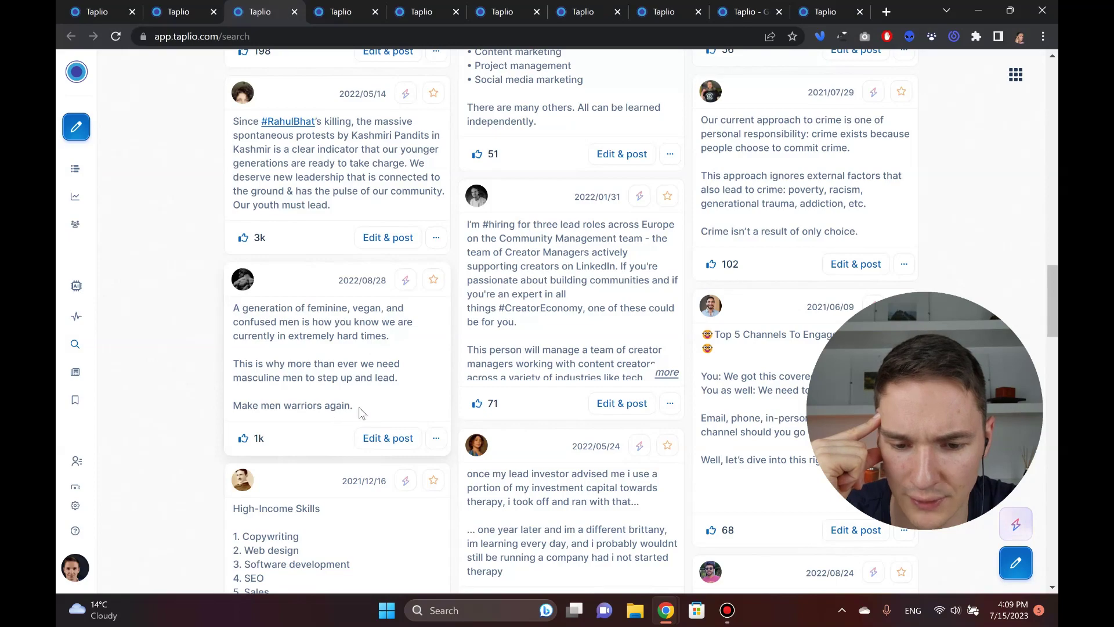
{"action": "left_click_drag", "start_coordinate": [358, 406], "coordinate": [292, 377]}
{"action": "key", "text": "ctrl+c"}
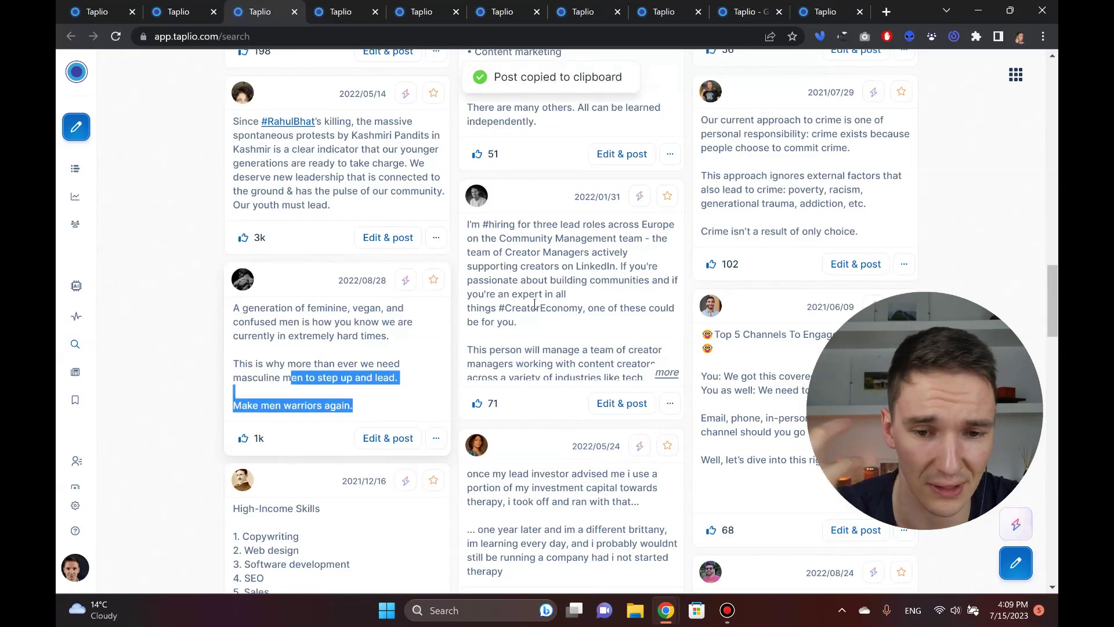
Examine the "High-Income Skills" post, highlighting its numbered skills list and its closing question.
{"action": "scroll", "coordinate": [381, 342], "scroll_direction": "down", "scroll_amount": 4}
{"action": "left_click", "coordinate": [311, 331]}
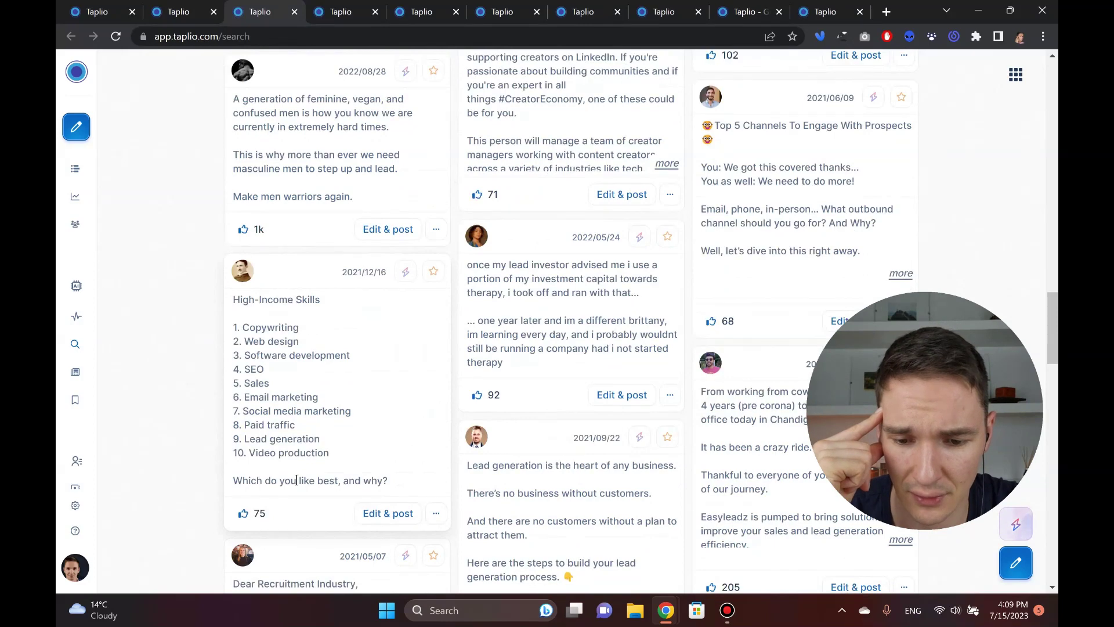
{"action": "left_click_drag", "start_coordinate": [389, 482], "coordinate": [248, 329]}
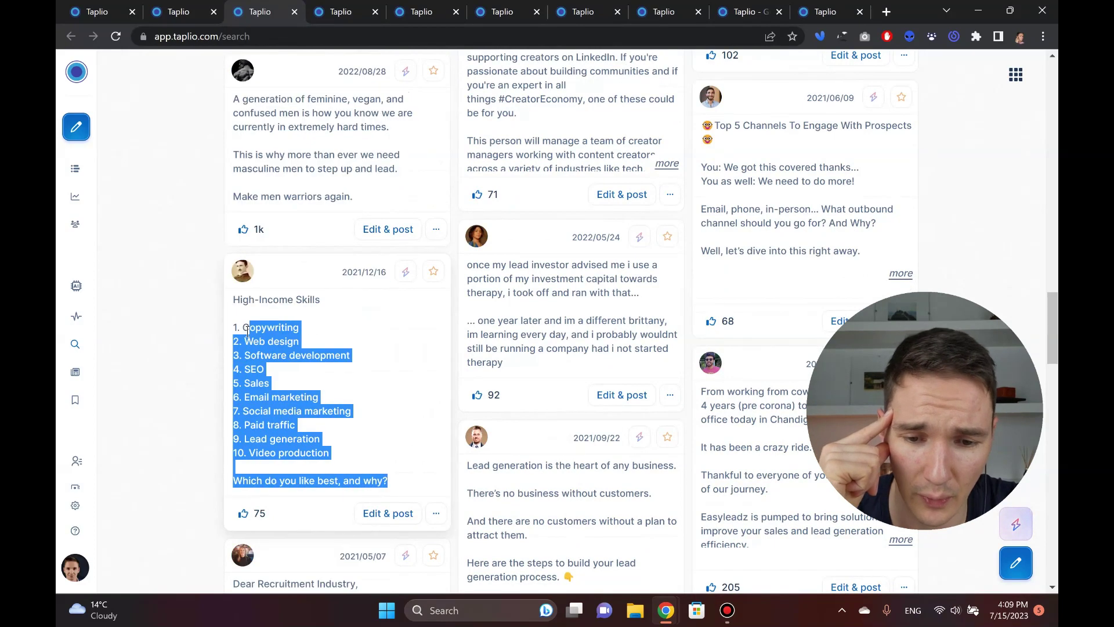
{"action": "key", "text": "ctrl+c"}
{"action": "left_click", "coordinate": [218, 313]}
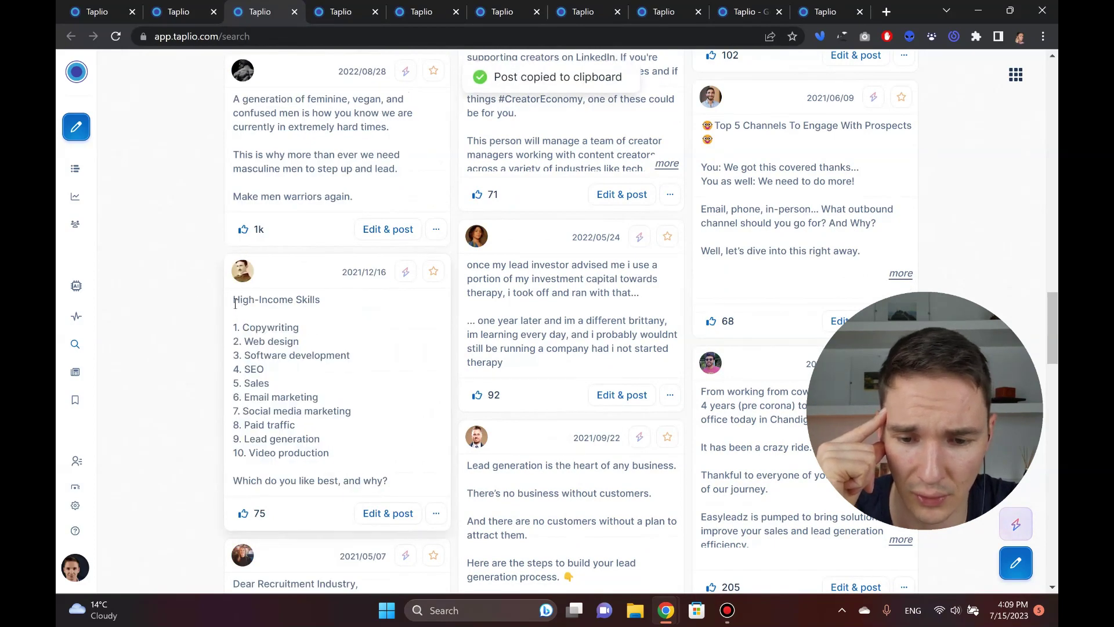
{"action": "scroll", "coordinate": [230, 316], "scroll_direction": "down", "scroll_amount": 2}
{"action": "scroll", "coordinate": [218, 325], "scroll_direction": "down", "scroll_amount": 3}
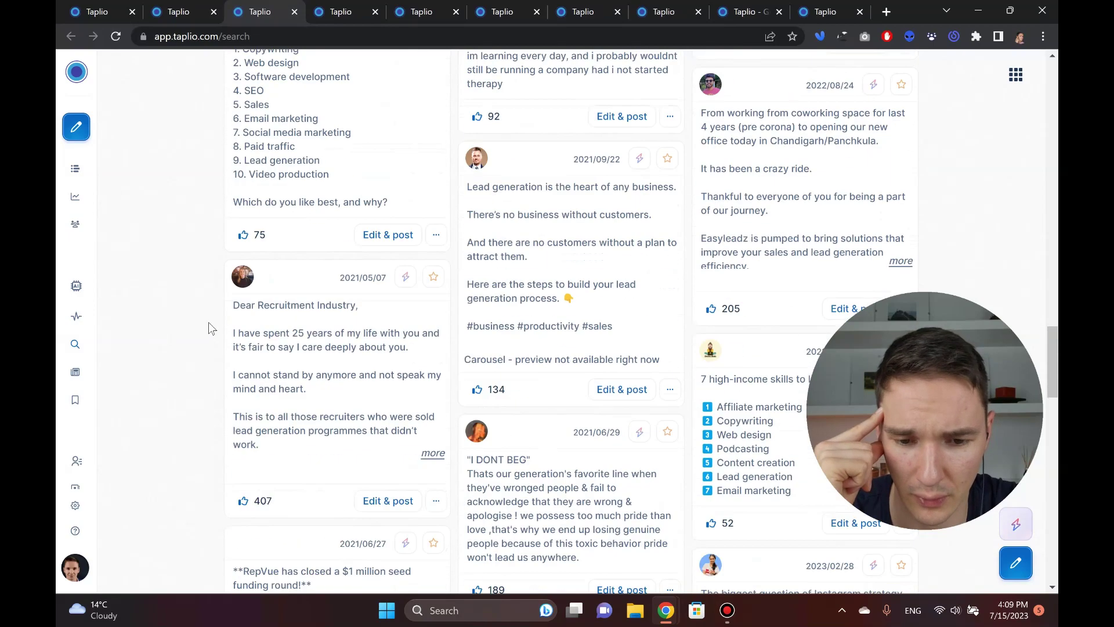
{"action": "triple_click", "coordinate": [324, 202]}
{"action": "key", "text": "ctrl+c"}
{"action": "key", "text": "ctrl+c"}
{"action": "key", "text": "ctrl+c"}
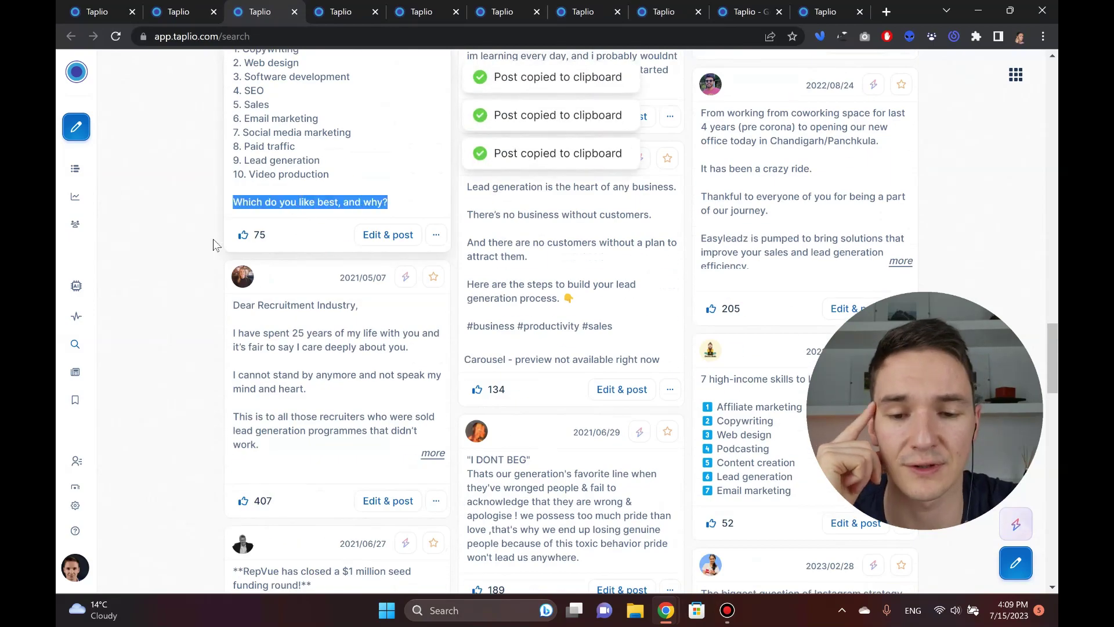
{"action": "left_click", "coordinate": [191, 226]}
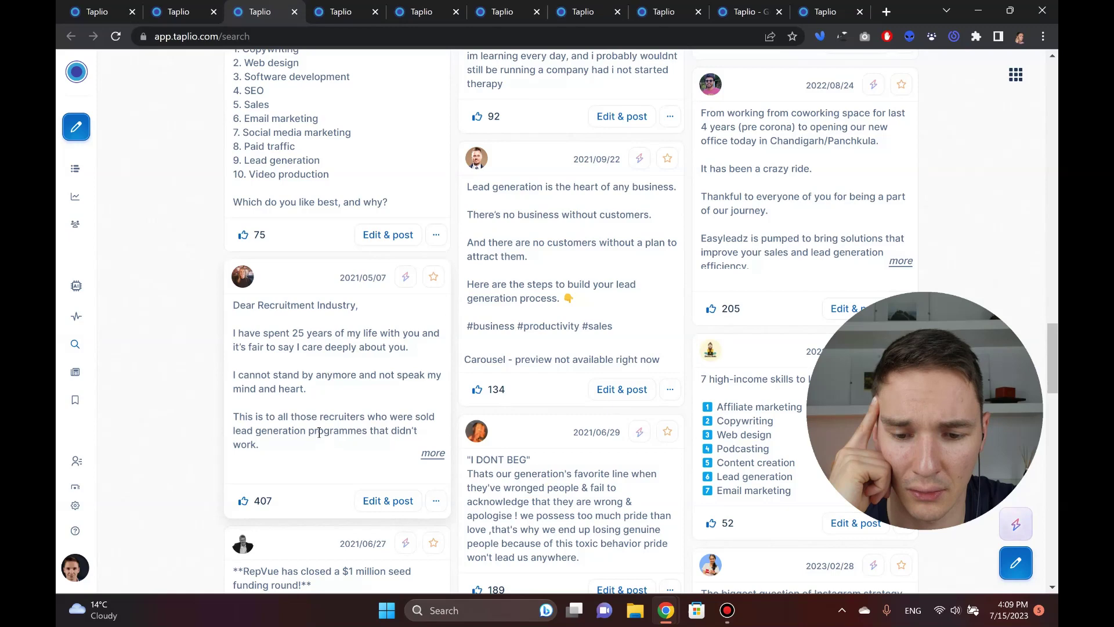
Highlight the failed lead generation programmes paragraph in the "Dear Recruitment Industry" post, and return to the search heading.
{"action": "scroll", "coordinate": [319, 432], "scroll_direction": "down", "scroll_amount": 1}
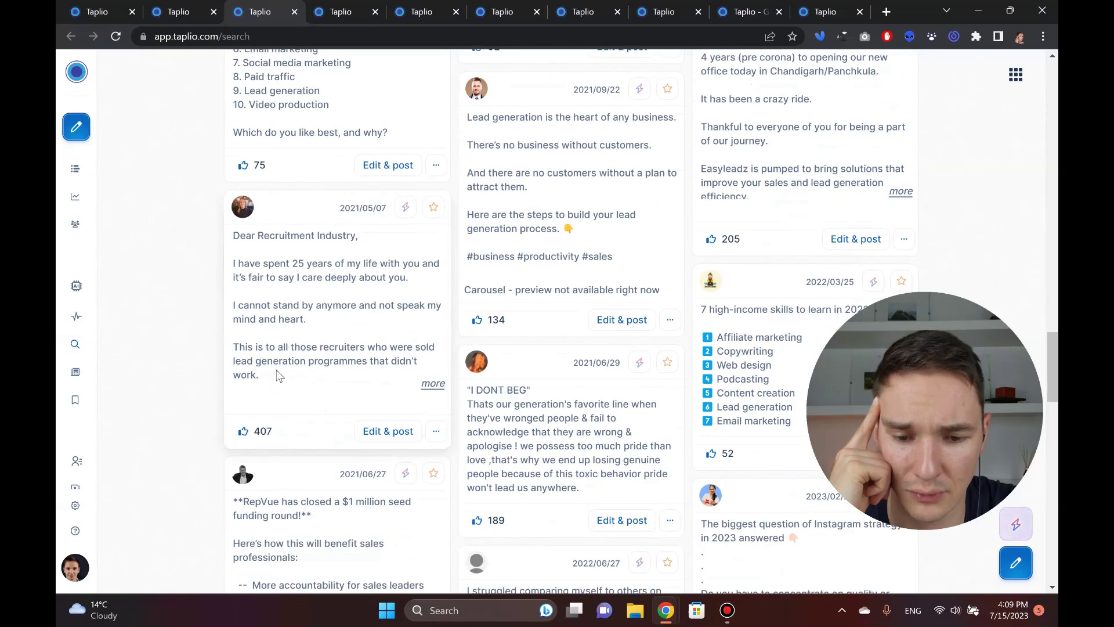
{"action": "left_click_drag", "start_coordinate": [266, 378], "coordinate": [231, 352]}
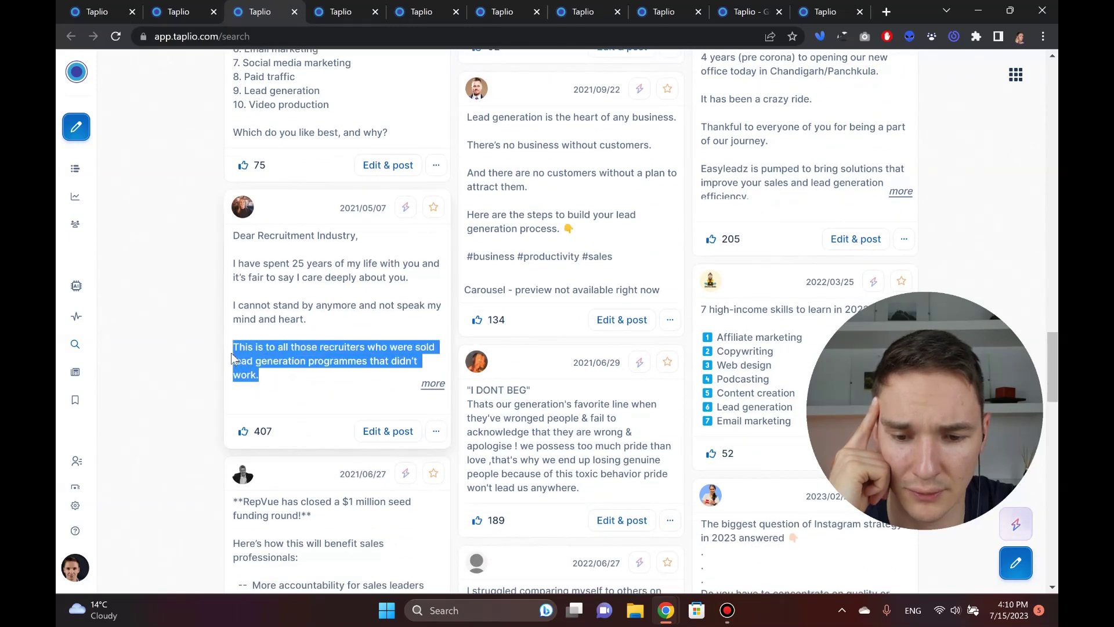
{"action": "key", "text": "ctrl+c"}
{"action": "scroll", "coordinate": [203, 340], "scroll_direction": "down", "scroll_amount": 3}
{"action": "scroll", "coordinate": [204, 341], "scroll_direction": "up", "scroll_amount": 20}
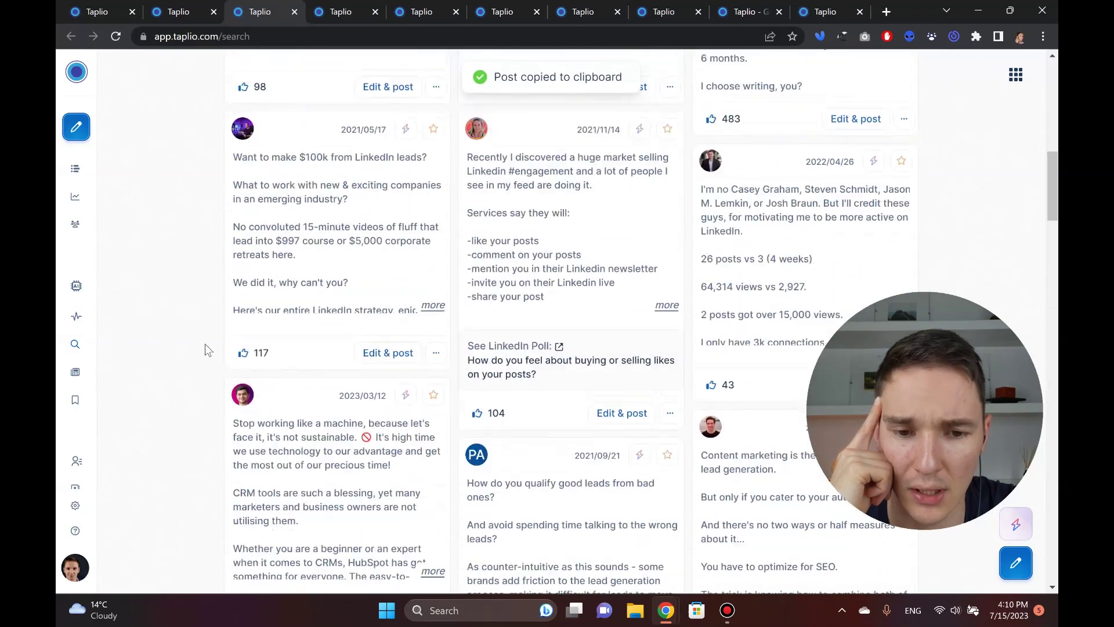
{"action": "scroll", "coordinate": [205, 344], "scroll_direction": "up", "scroll_amount": 10}
{"action": "scroll", "coordinate": [234, 300], "scroll_direction": "down", "scroll_amount": 3}
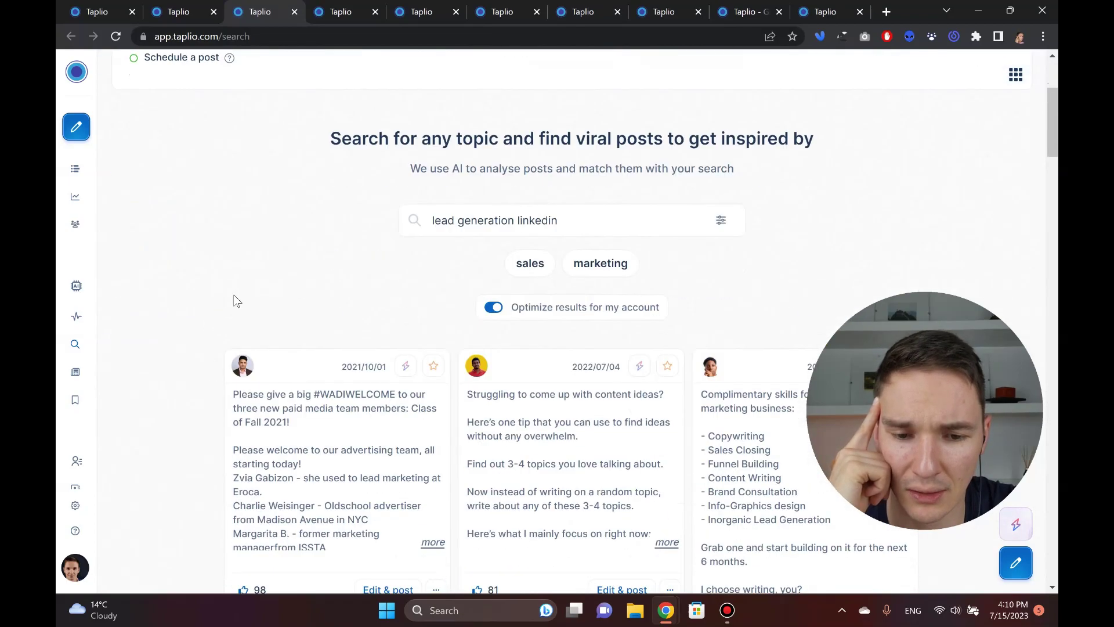
{"action": "scroll", "coordinate": [348, 267], "scroll_direction": "up", "scroll_amount": 3}
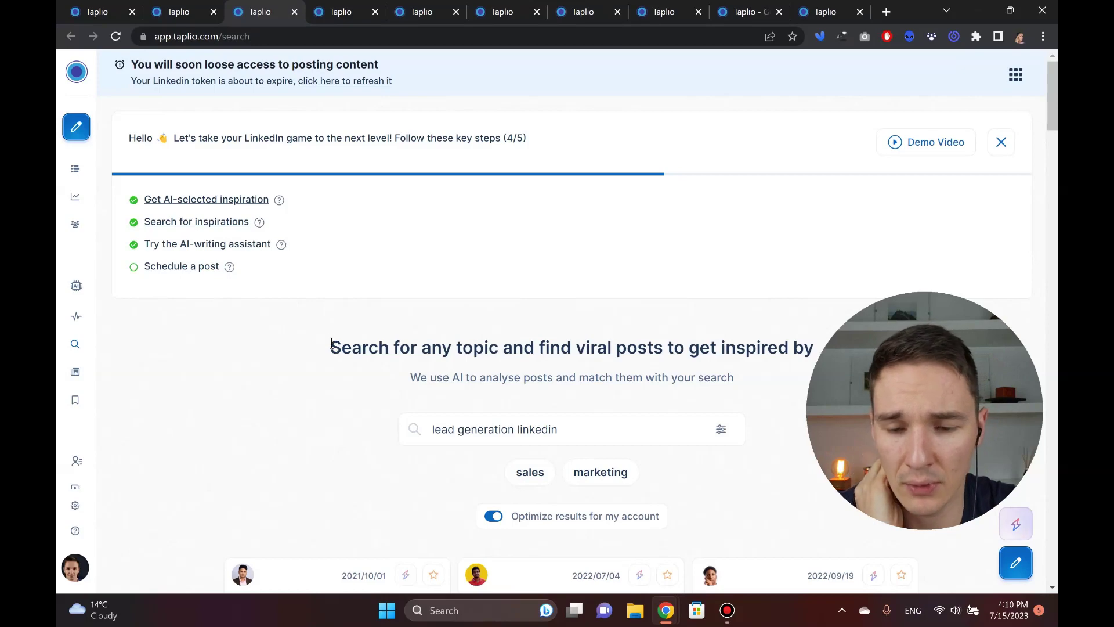
Look through the lead generation search results and expand the full post about being more active on LinkedIn.
{"action": "scroll", "coordinate": [331, 344], "scroll_direction": "down", "scroll_amount": 3}
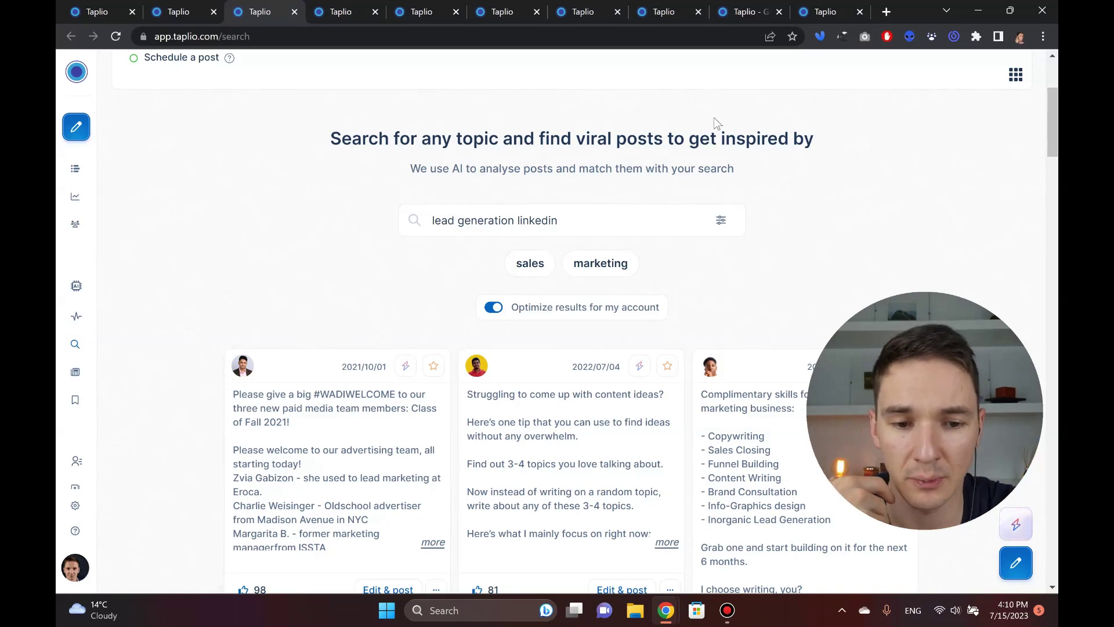
{"action": "scroll", "coordinate": [337, 209], "scroll_direction": "down", "scroll_amount": 3}
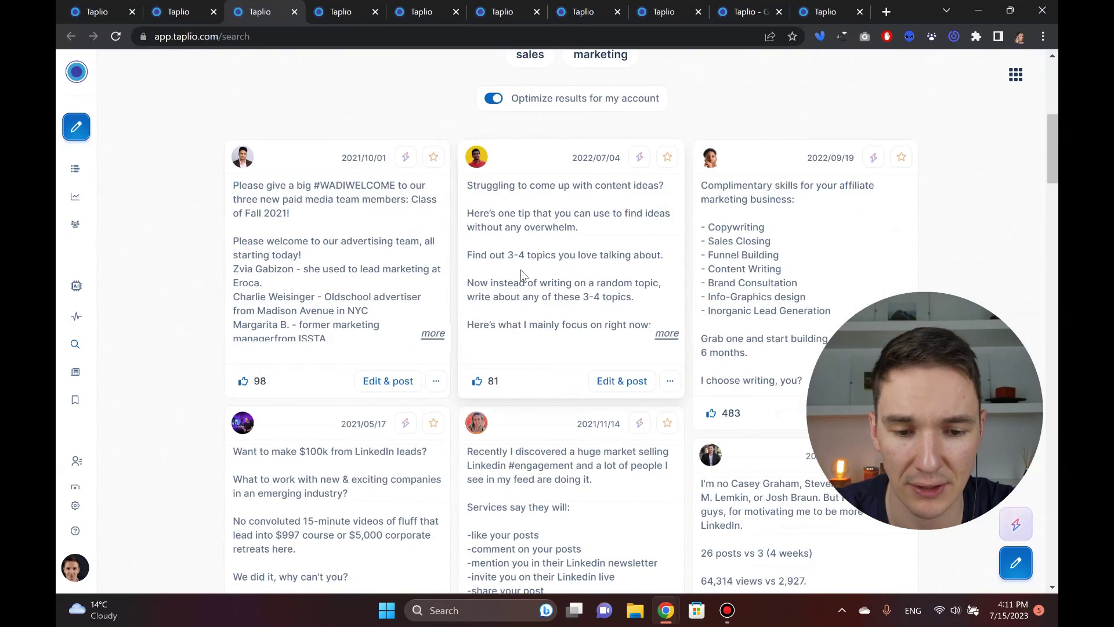
{"action": "scroll", "coordinate": [462, 242], "scroll_direction": "down", "scroll_amount": 5}
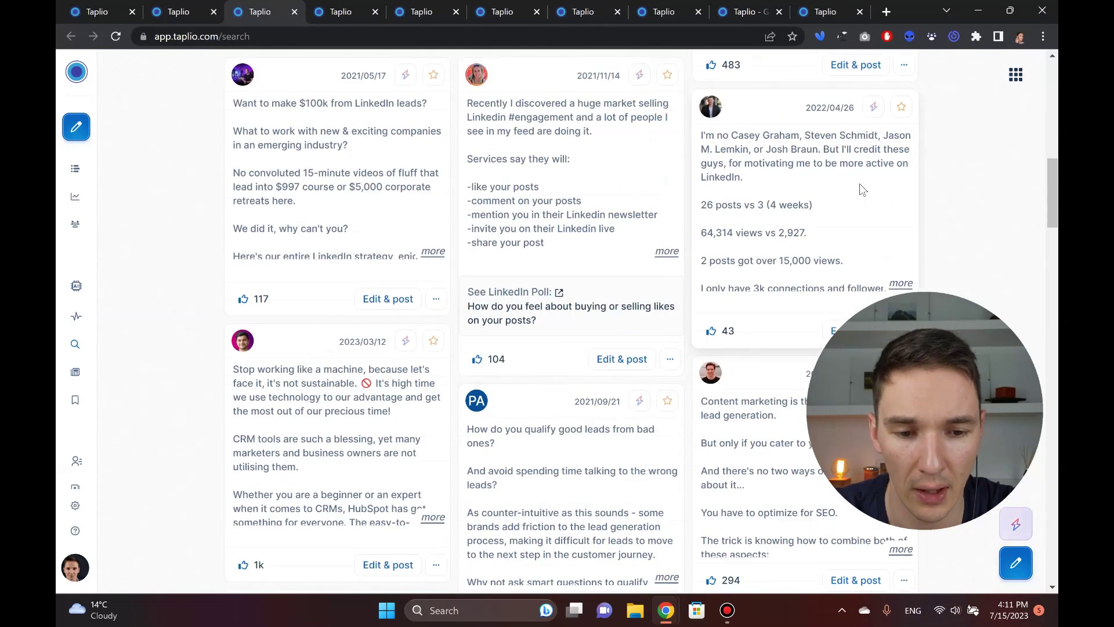
{"action": "scroll", "coordinate": [847, 185], "scroll_direction": "down", "scroll_amount": 1}
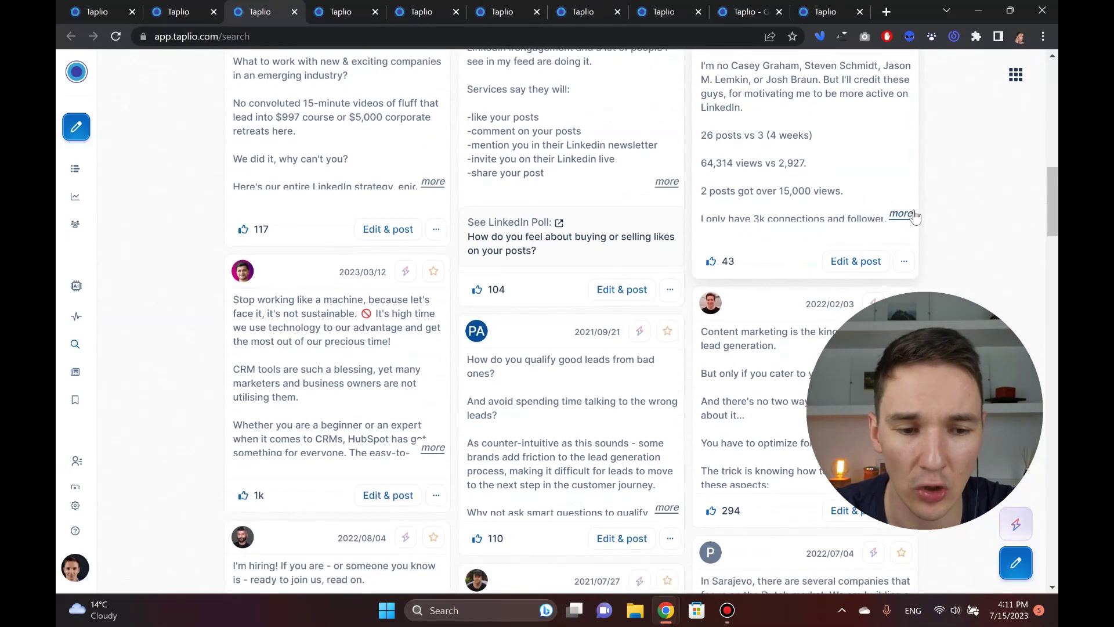
{"action": "left_click", "coordinate": [910, 215]}
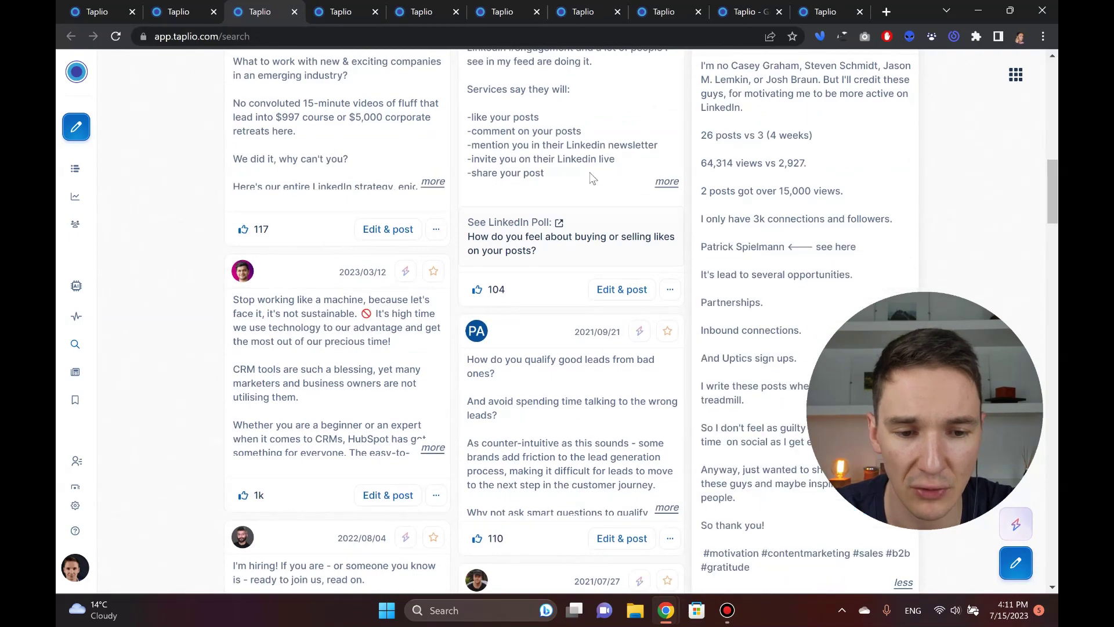
Find the "Six-Figure Skills" post among the results and highlight its bulleted list from SEO to Social media marketing.
{"action": "scroll", "coordinate": [312, 261], "scroll_direction": "down", "scroll_amount": 4}
{"action": "scroll", "coordinate": [374, 261], "scroll_direction": "down", "scroll_amount": 6}
{"action": "scroll", "coordinate": [374, 262], "scroll_direction": "up", "scroll_amount": 4}
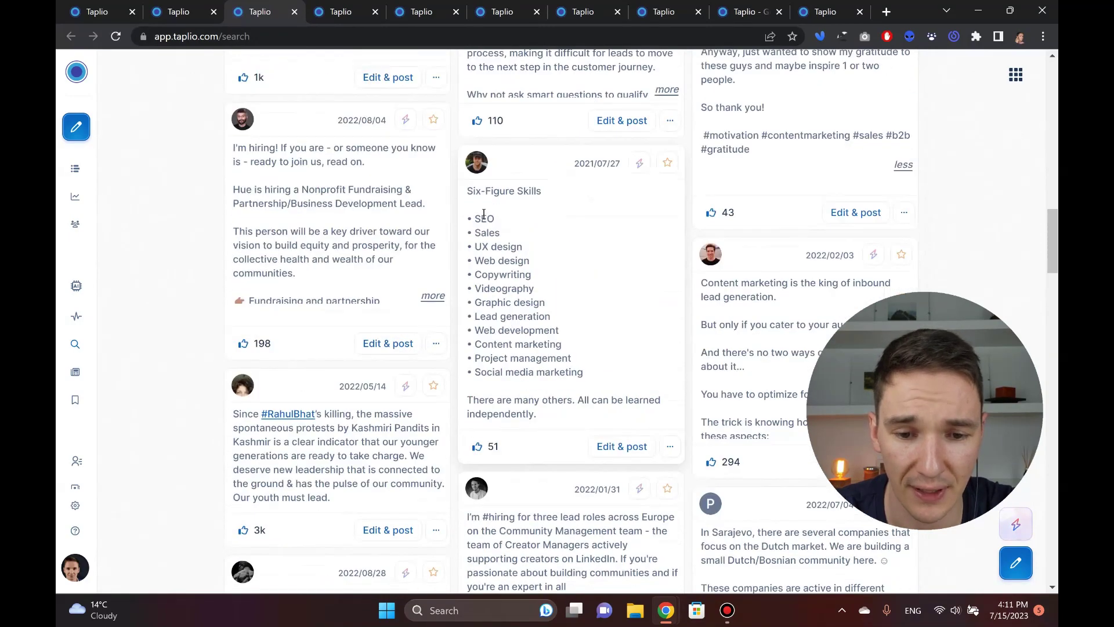
{"action": "left_click_drag", "start_coordinate": [481, 218], "coordinate": [586, 372]}
{"action": "key", "text": "ctrl+c"}
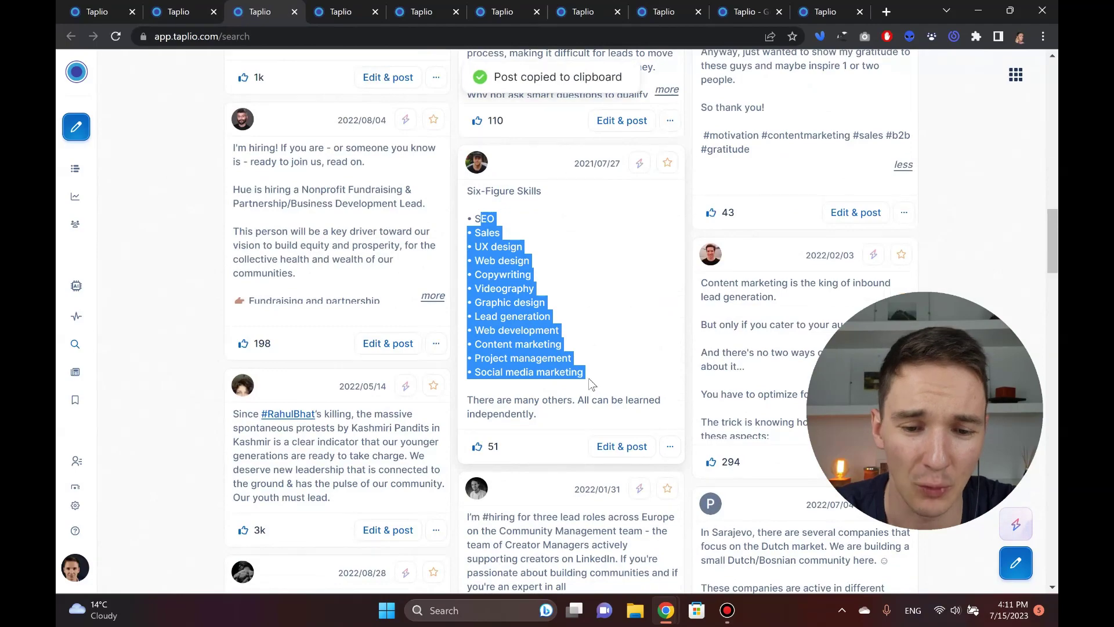
{"action": "left_click", "coordinate": [189, 229]}
Return to the "High-Income Skills" post, highlighting its whole text and its title, and check the post's date link.
{"action": "scroll", "coordinate": [189, 227], "scroll_direction": "down", "scroll_amount": 10}
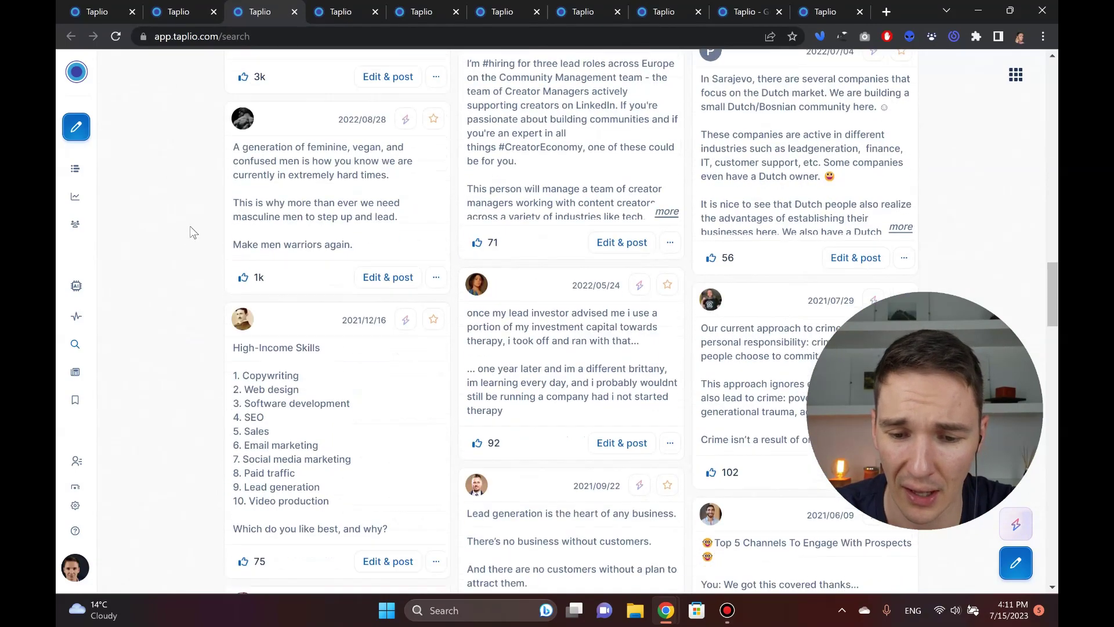
{"action": "left_click_drag", "start_coordinate": [390, 428], "coordinate": [232, 244]}
{"action": "key", "text": "ctrl+c"}
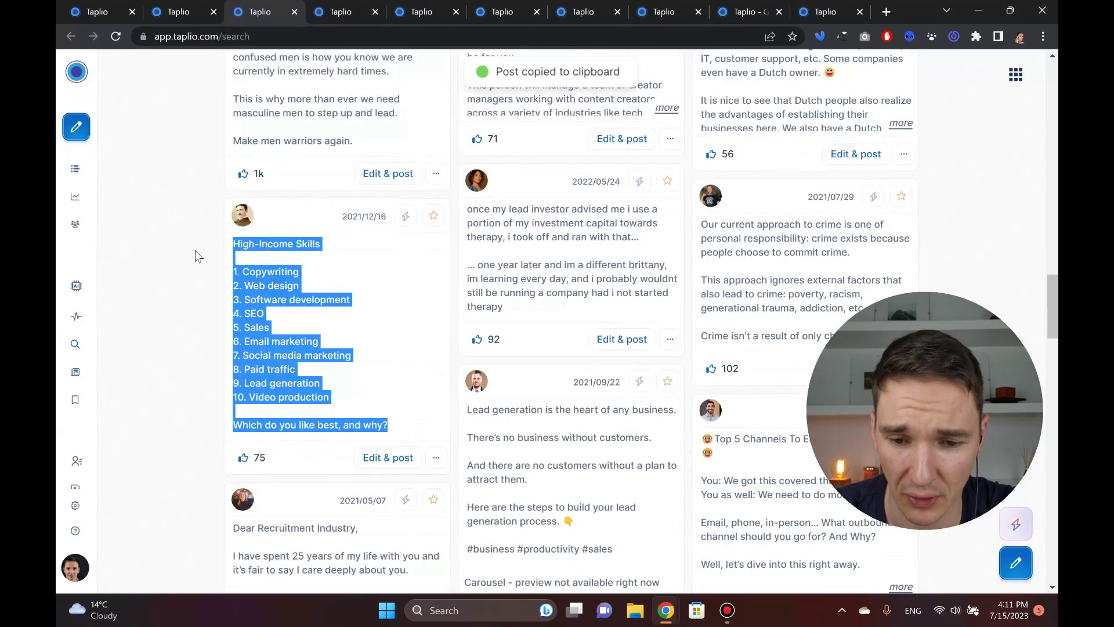
{"action": "left_click", "coordinate": [199, 254]}
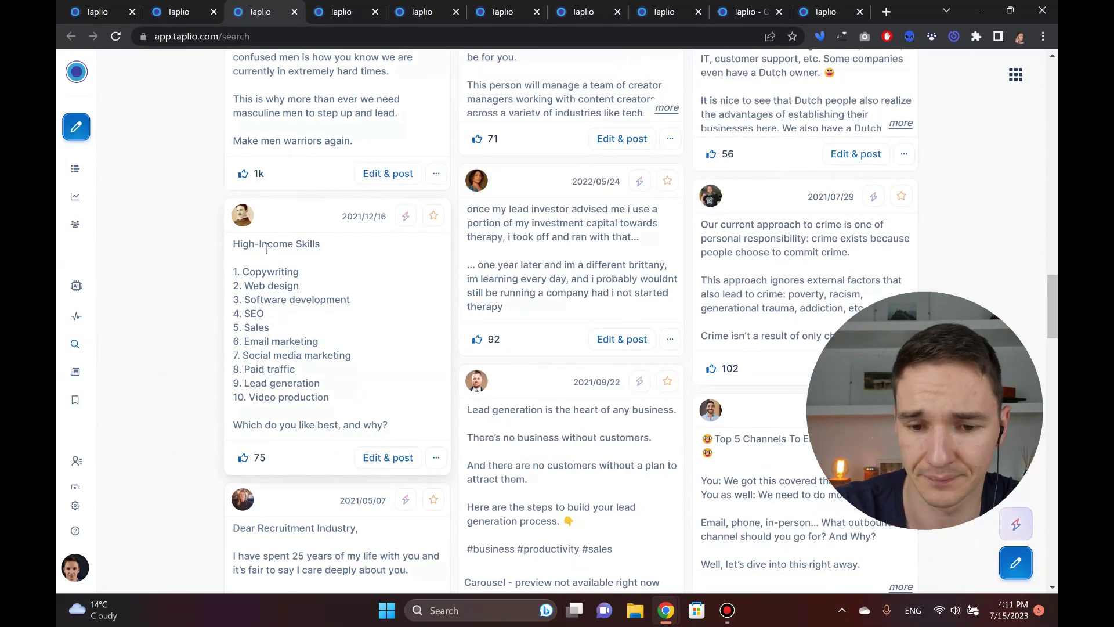
{"action": "triple_click", "coordinate": [267, 248]}
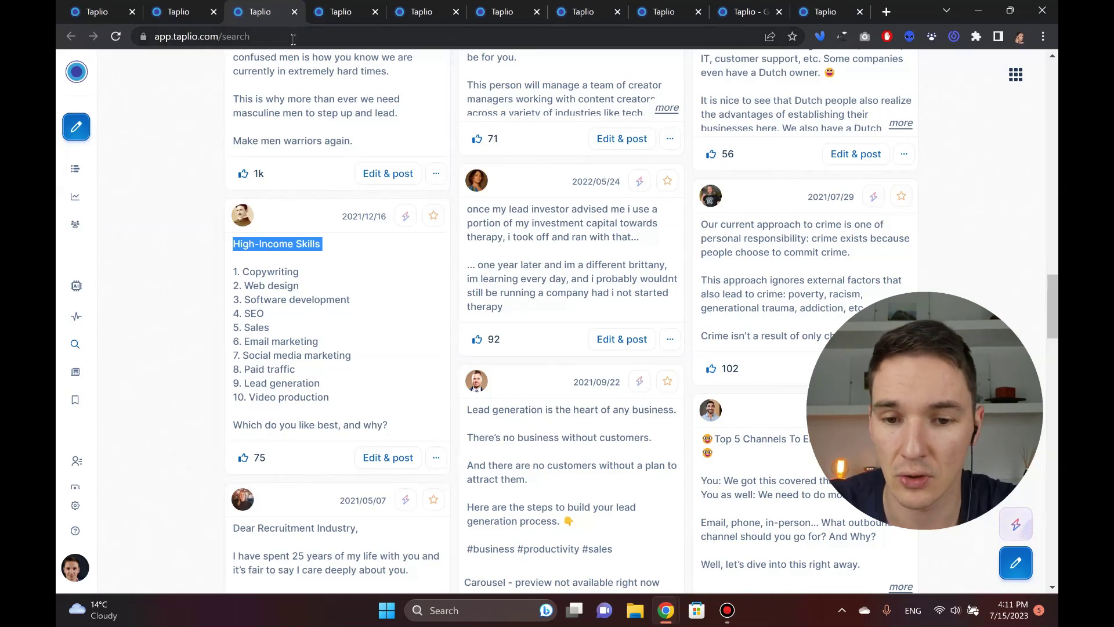
{"action": "mouse_move", "coordinate": [60, 293]}
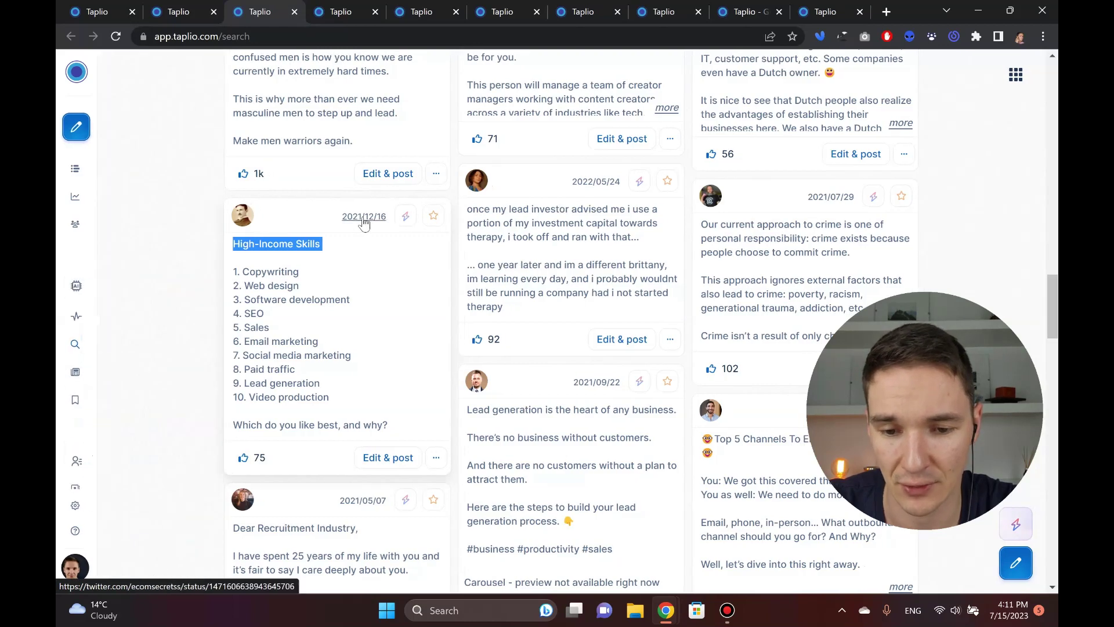
Close the post search page and examine the first articles suggested on the Top News page.
{"action": "left_click", "coordinate": [294, 12]}
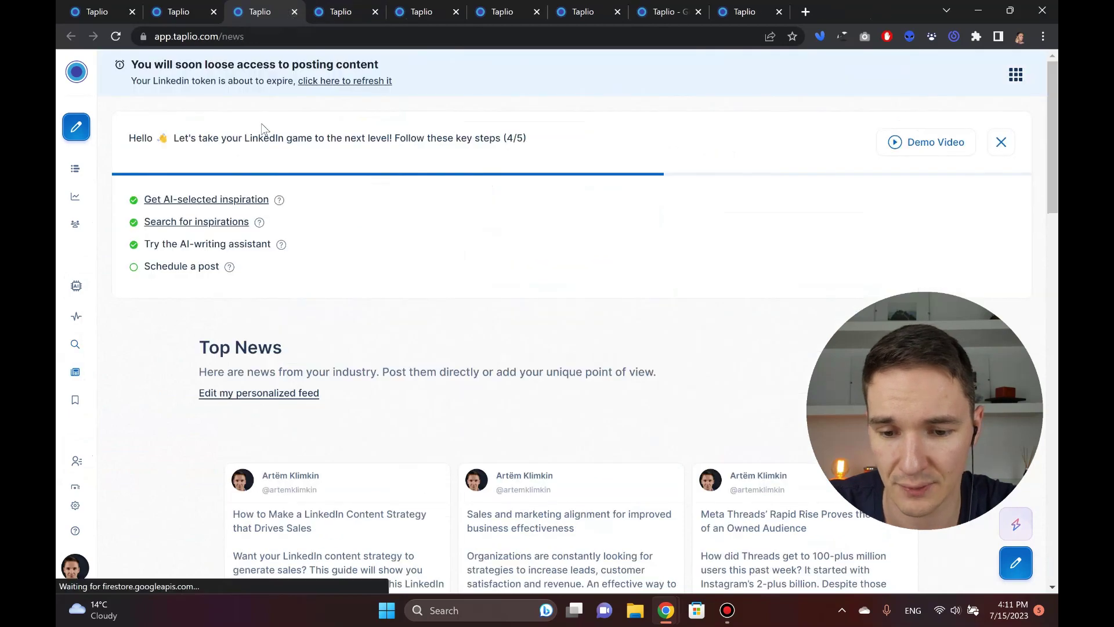
{"action": "scroll", "coordinate": [303, 127], "scroll_direction": "down", "scroll_amount": 2}
{"action": "scroll", "coordinate": [303, 127], "scroll_direction": "down", "scroll_amount": 1}
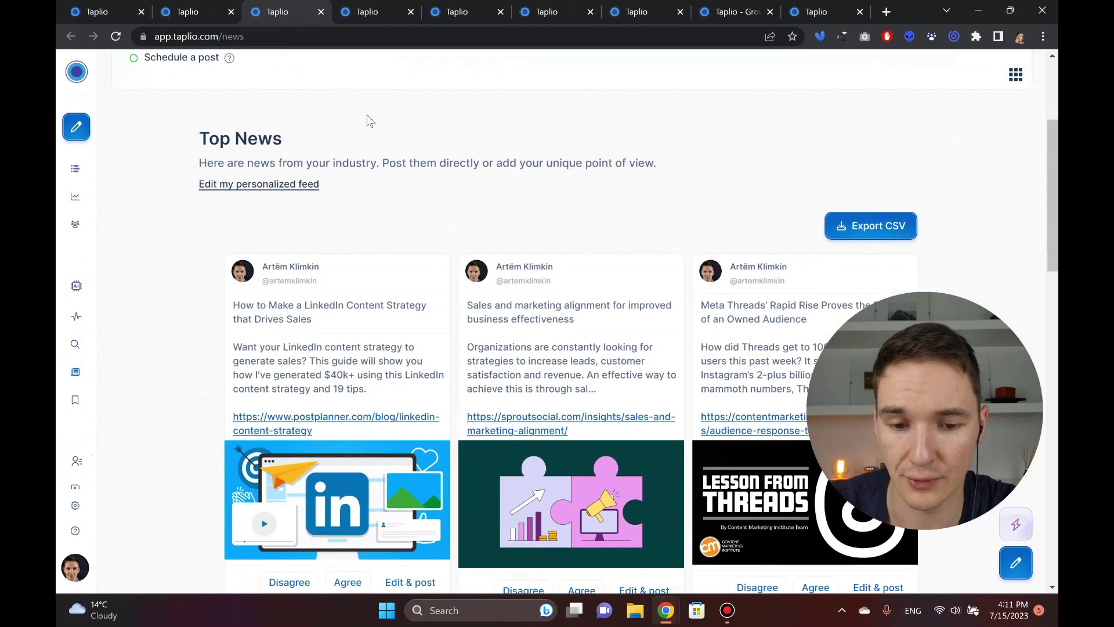
{"action": "scroll", "coordinate": [359, 108], "scroll_direction": "down", "scroll_amount": 3}
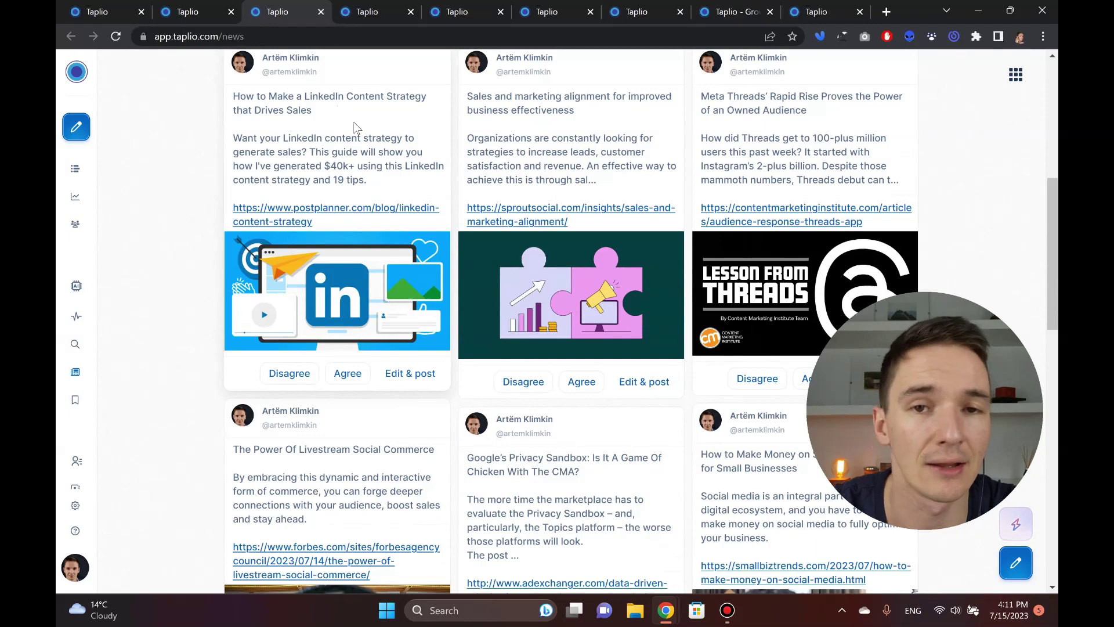
{"action": "scroll", "coordinate": [360, 130], "scroll_direction": "down", "scroll_amount": 5}
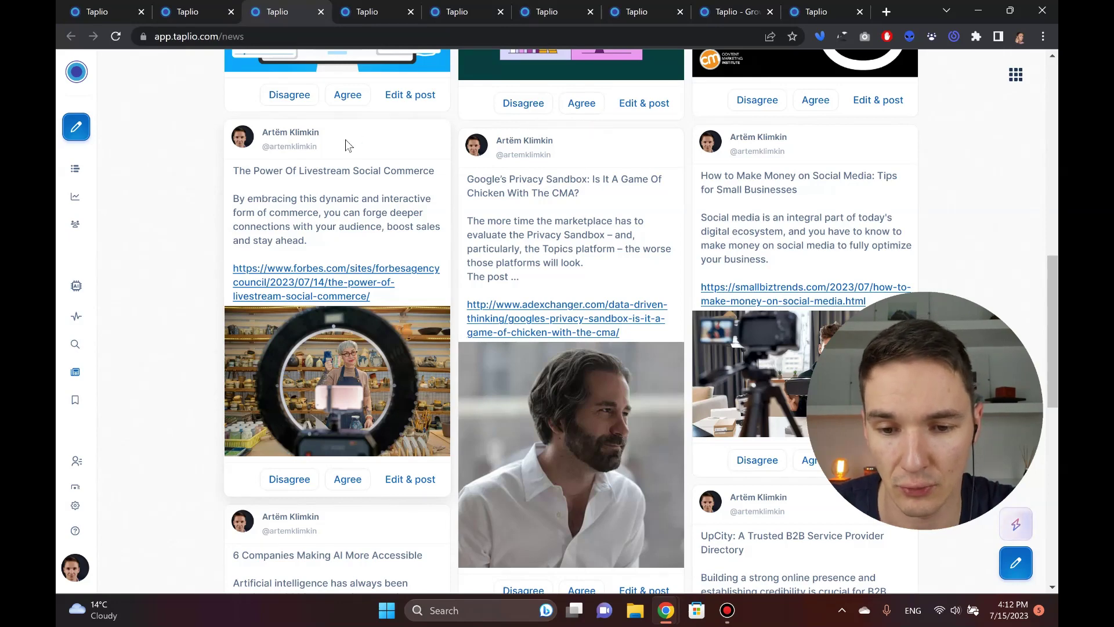
Open the Forbes article "The Power Of Livestream Social Commerce" from the news feed in a separate tab.
{"action": "right_click", "coordinate": [336, 286]}
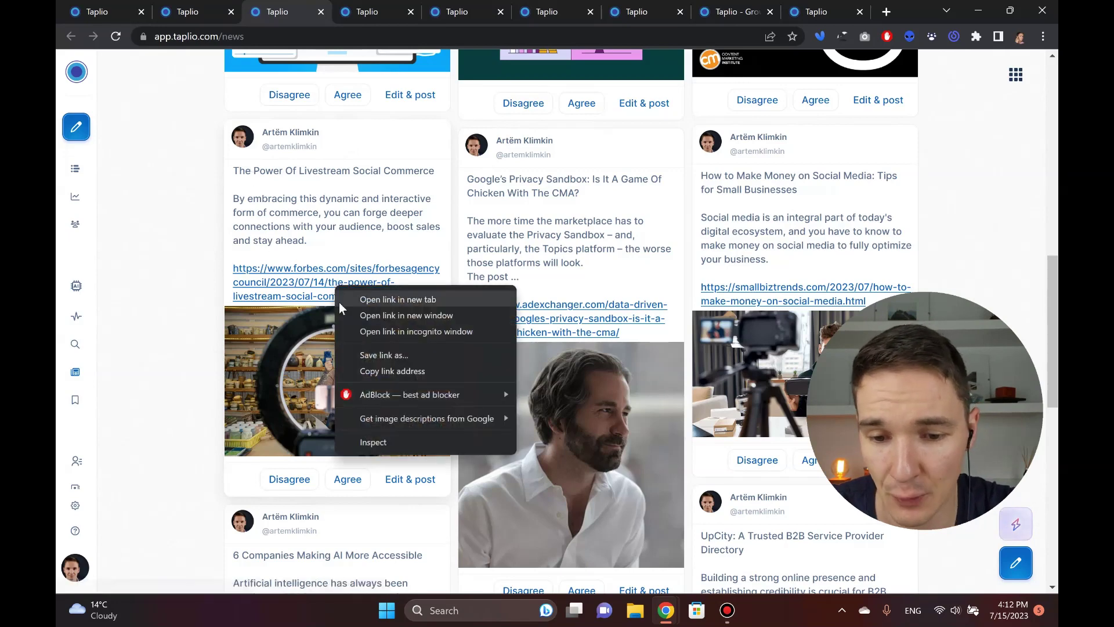
{"action": "left_click", "coordinate": [348, 295]}
{"action": "left_click", "coordinate": [344, 10]}
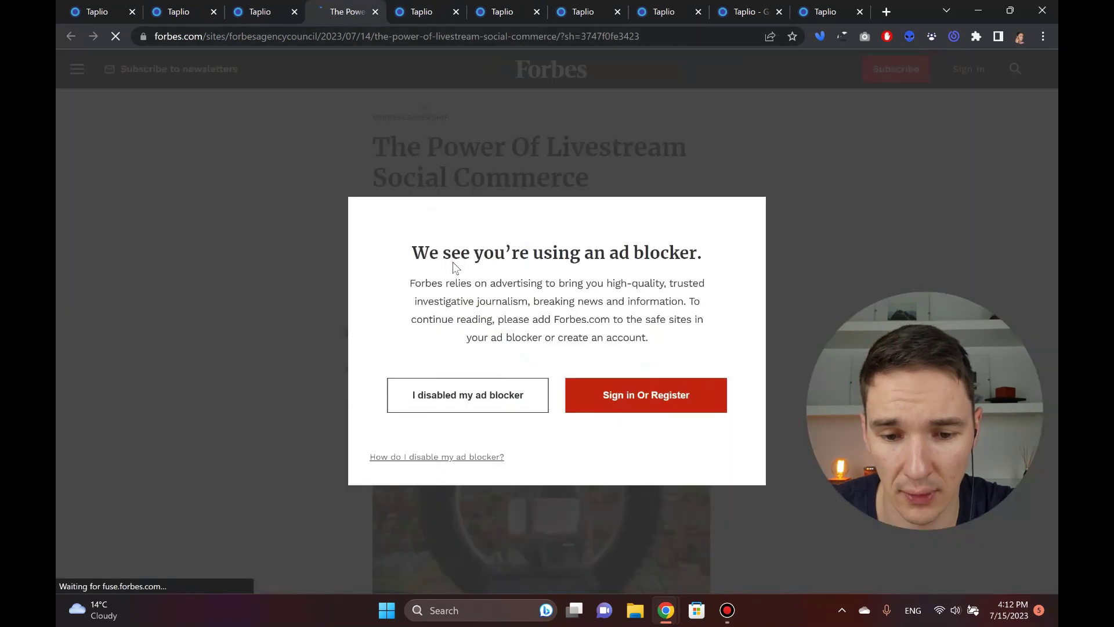
Try to dismiss the ad blocker notice on the Forbes article to check its publication date.
{"action": "left_click", "coordinate": [479, 402]}
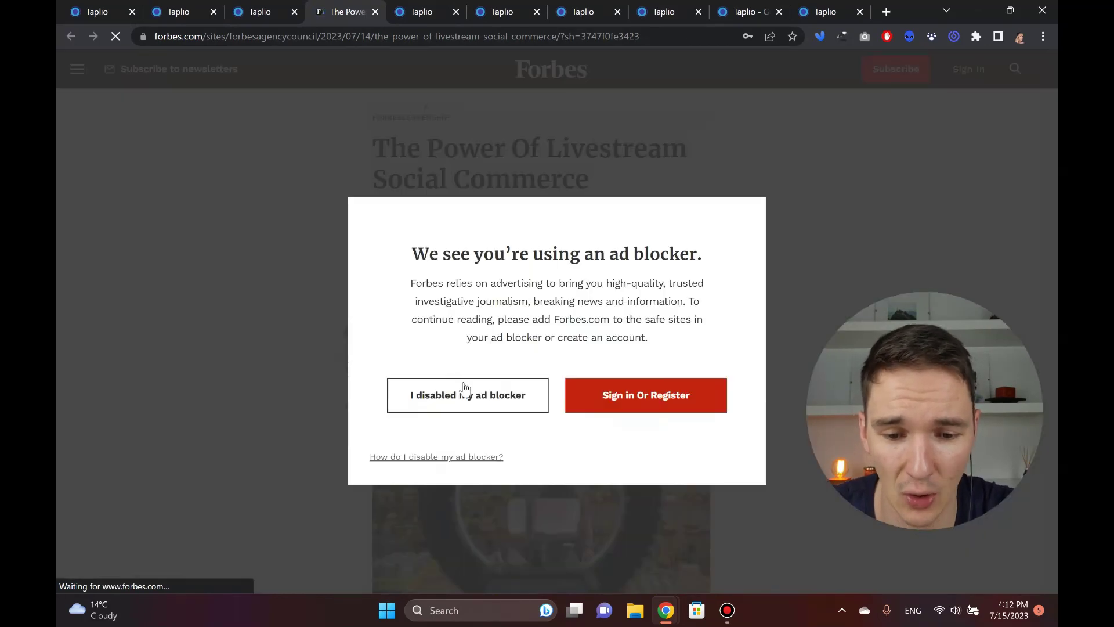
{"action": "left_click", "coordinate": [464, 389]}
{"action": "left_click", "coordinate": [469, 384]}
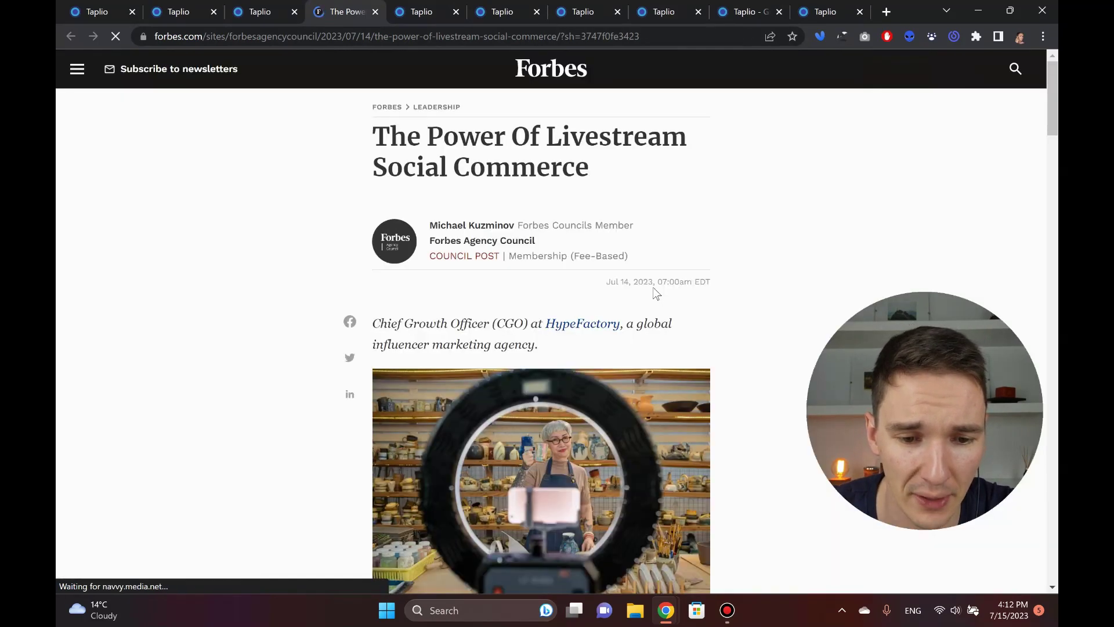
{"action": "left_click", "coordinate": [466, 400]}
{"action": "triple_click", "coordinate": [630, 294]}
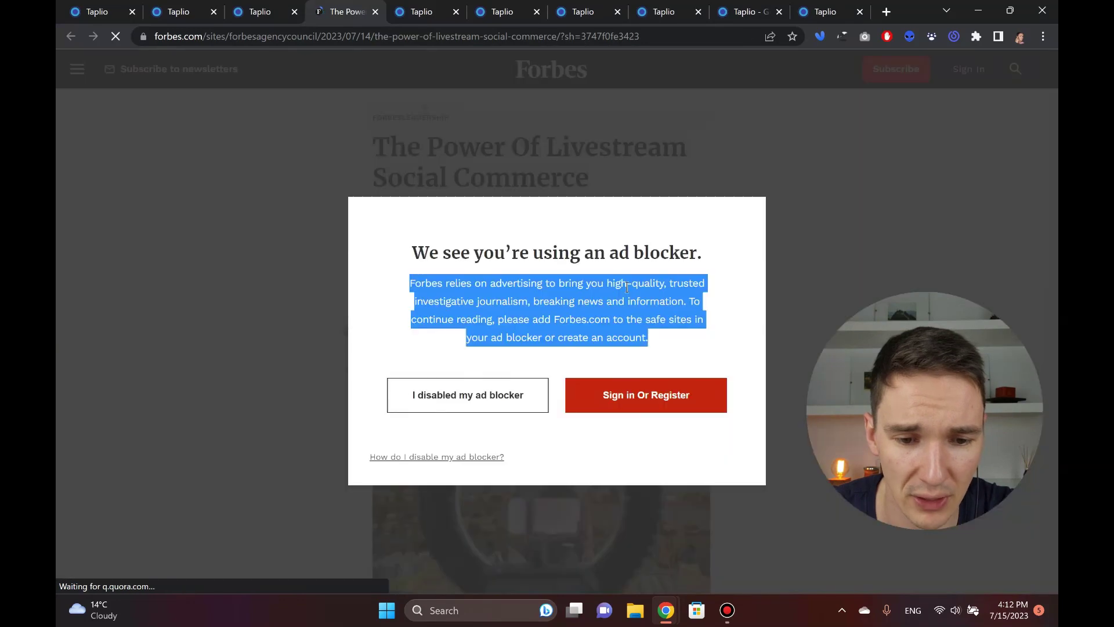
{"action": "left_click", "coordinate": [398, 444]}
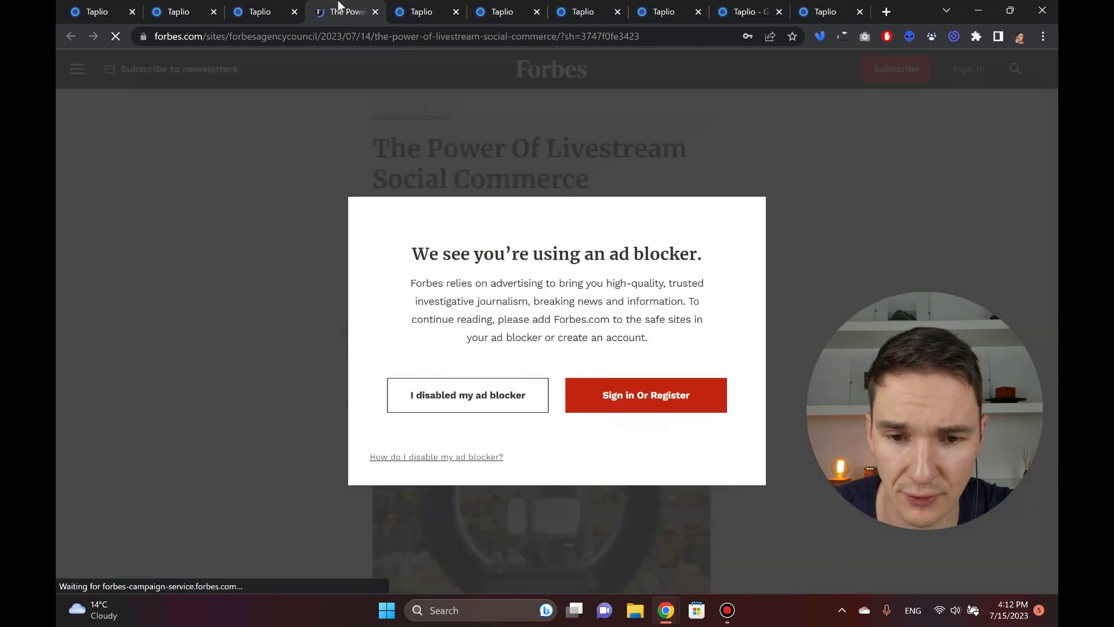
Open the AdExchanger Privacy Sandbox and Small Business Trends social media articles from the news feed, highlighting each publication date.
{"action": "left_click", "coordinate": [262, 12]}
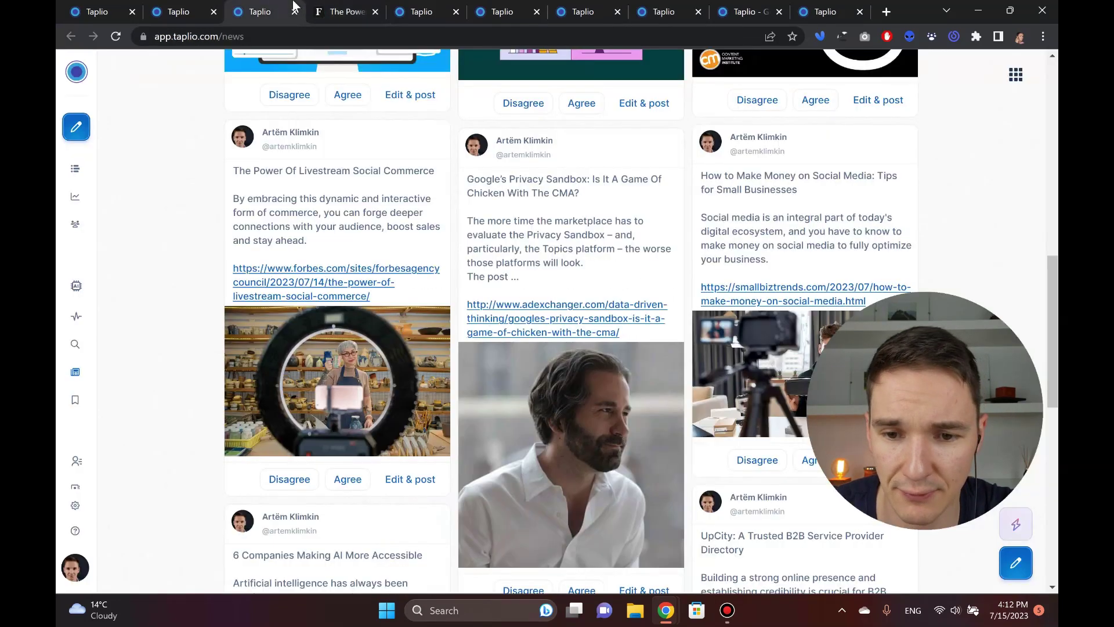
{"action": "left_click", "coordinate": [543, 318]}
{"action": "left_click", "coordinate": [720, 302]}
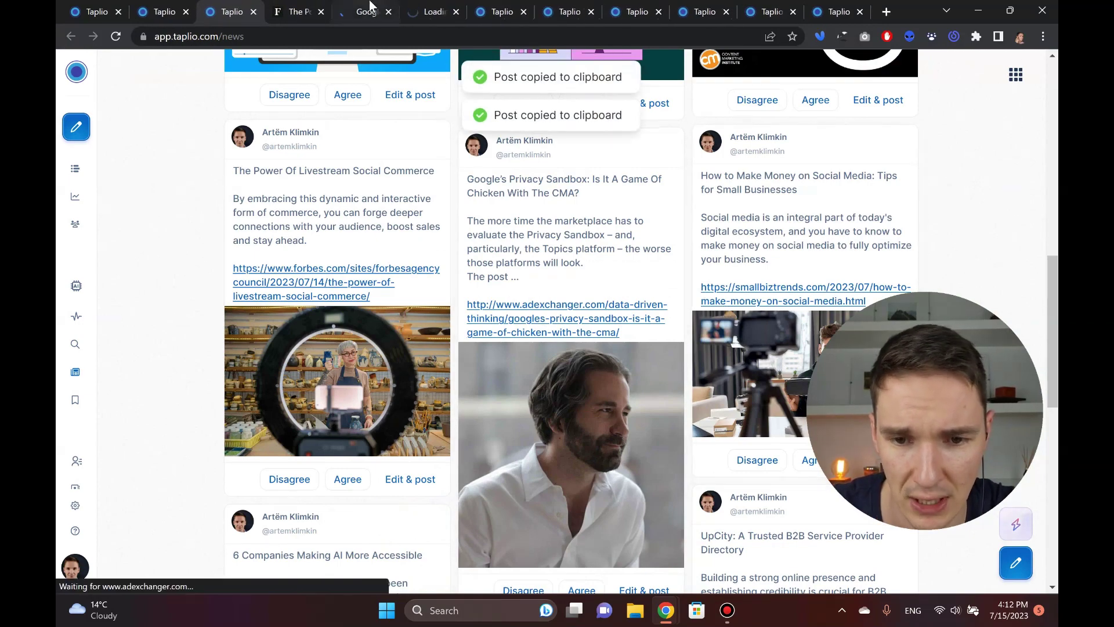
{"action": "left_click", "coordinate": [370, 11]}
{"action": "double_click", "coordinate": [235, 477]}
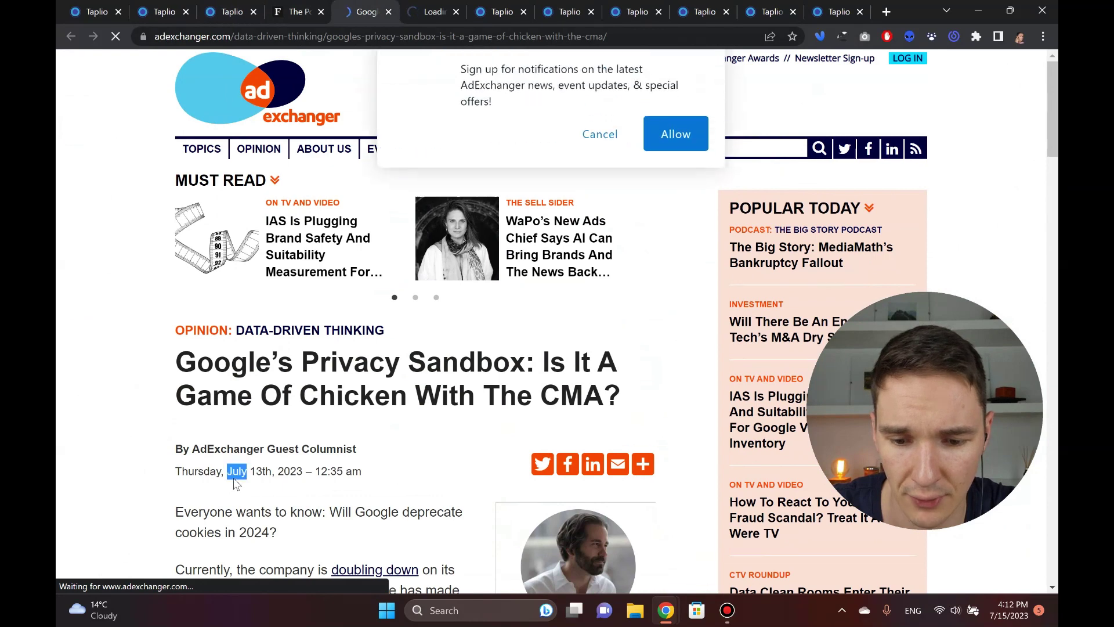
{"action": "key", "text": "ctrl+Tab"}
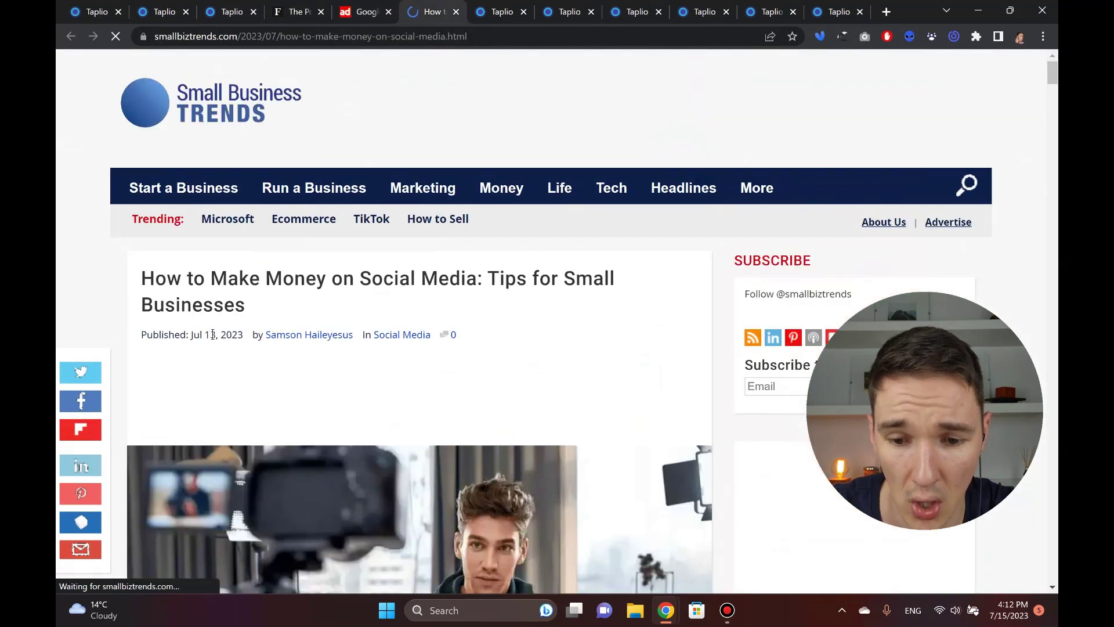
{"action": "triple_click", "coordinate": [213, 335]}
Close the Forbes, AdExchanger and Small Business Trends article tabs and return to the Top News page.
{"action": "left_click", "coordinate": [307, 11]}
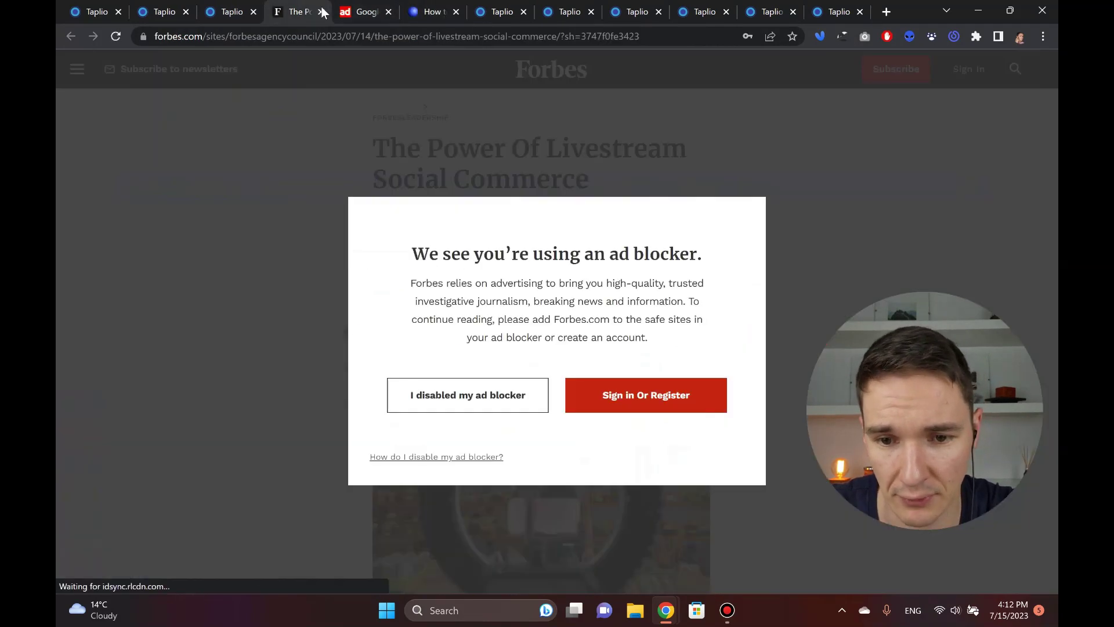
{"action": "left_click", "coordinate": [320, 12]}
{"action": "left_click", "coordinate": [321, 11]}
{"action": "left_click", "coordinate": [321, 11]}
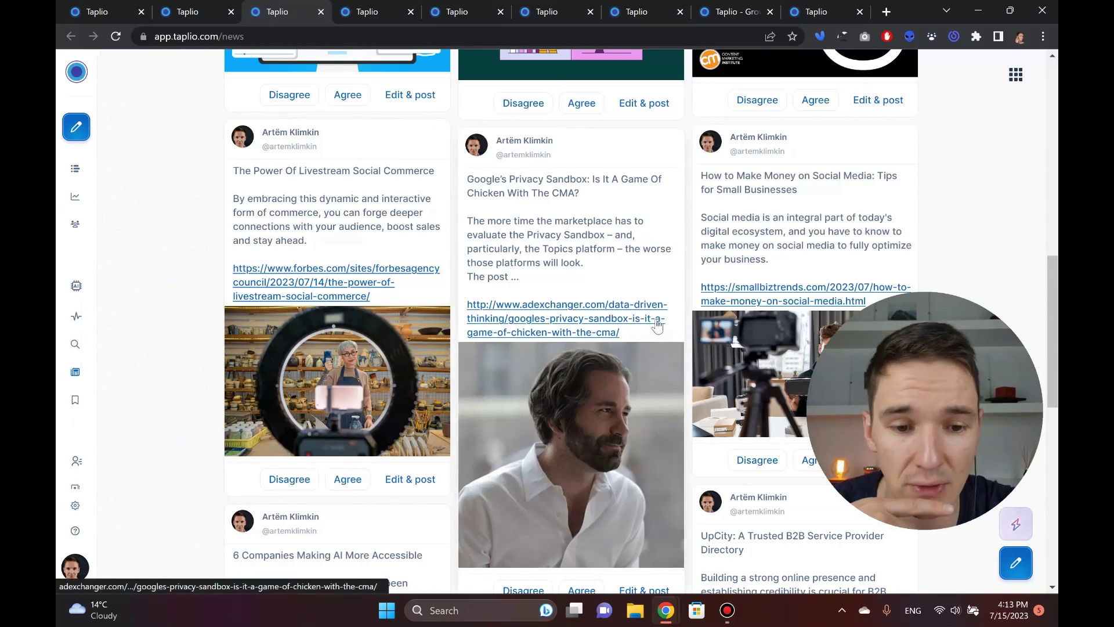
Examine the remaining news suggestions down to the end of the feed, and highlight the Top News heading.
{"action": "scroll", "coordinate": [776, 236], "scroll_direction": "down", "scroll_amount": 1}
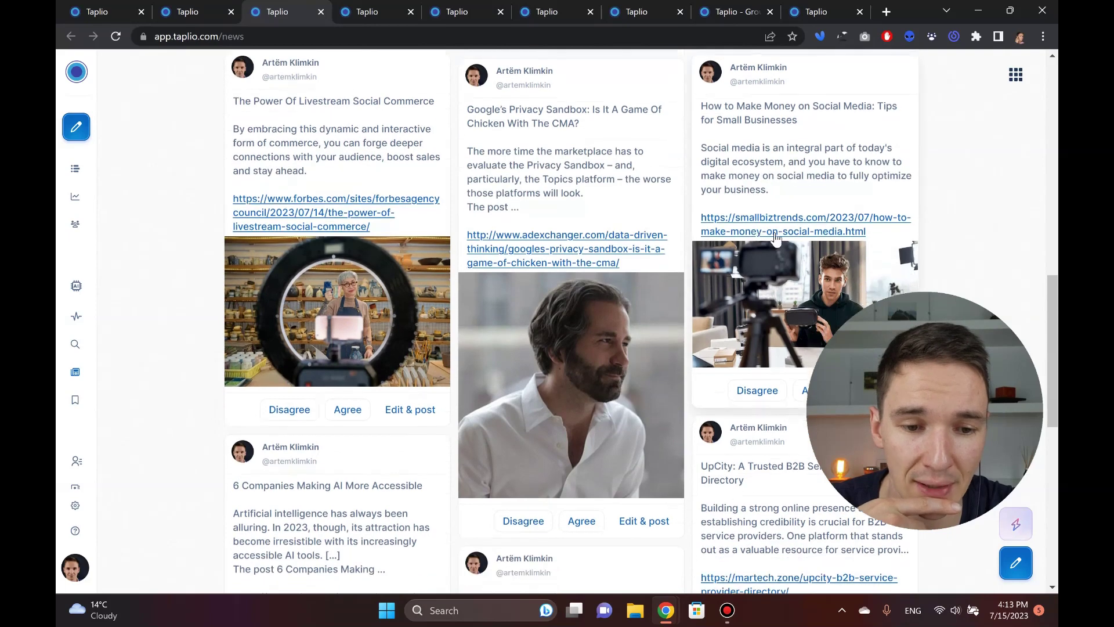
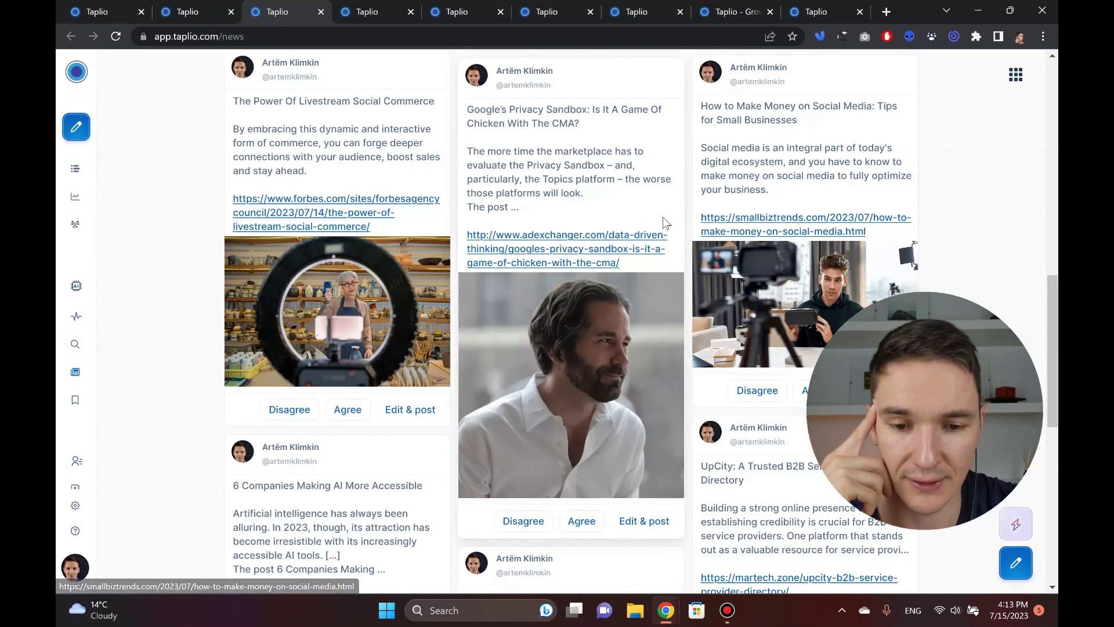
{"action": "scroll", "coordinate": [192, 290], "scroll_direction": "down", "scroll_amount": 3}
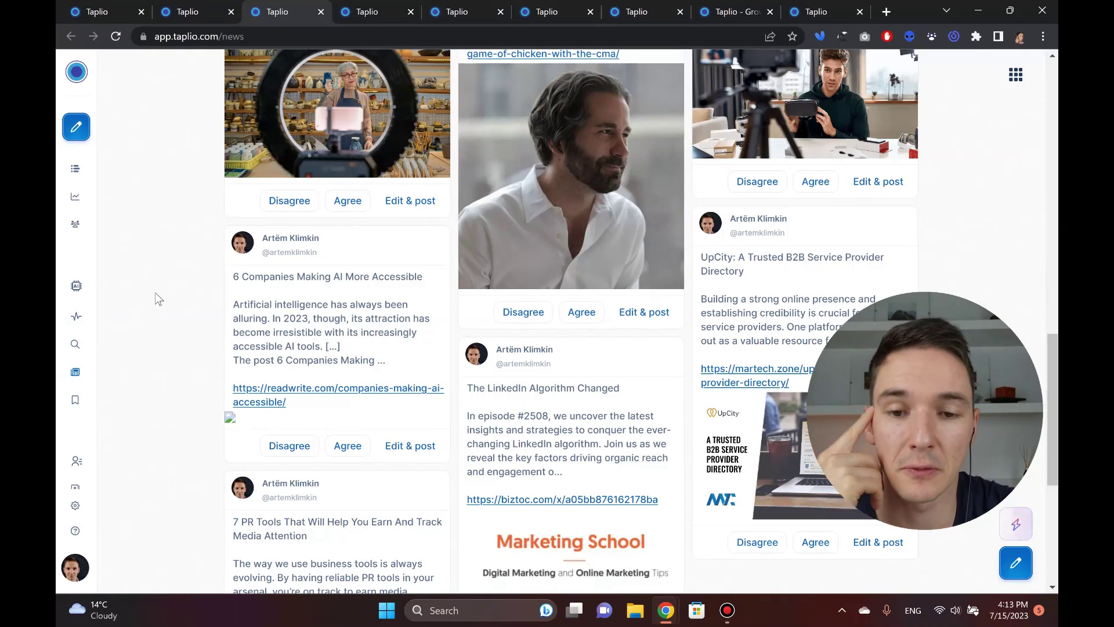
{"action": "scroll", "coordinate": [153, 296], "scroll_direction": "down", "scroll_amount": 3}
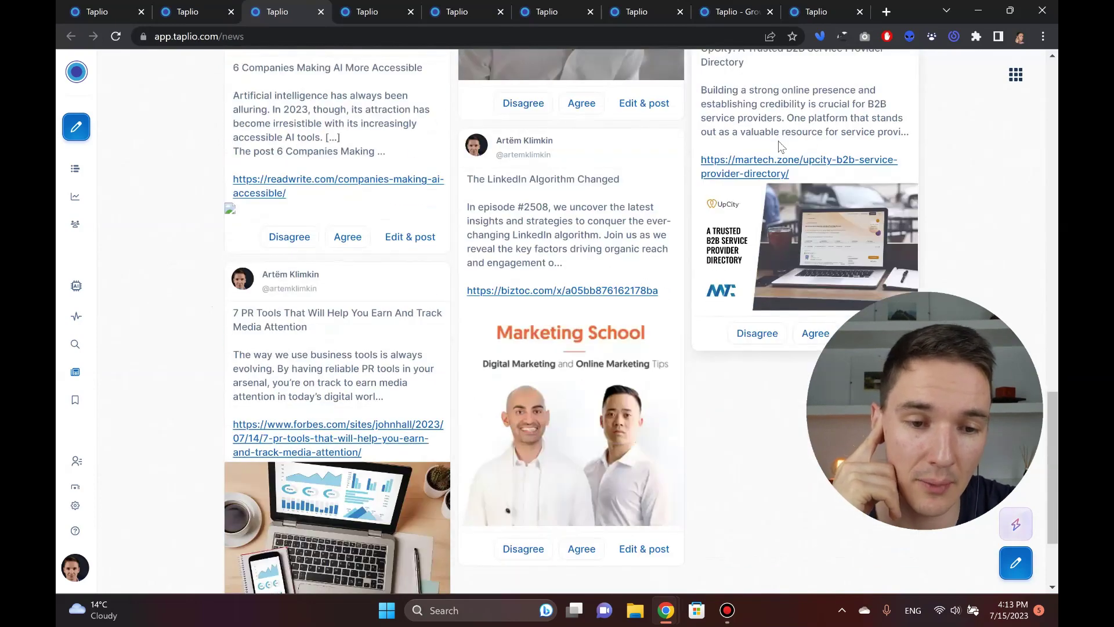
{"action": "scroll", "coordinate": [782, 147], "scroll_direction": "up", "scroll_amount": 3}
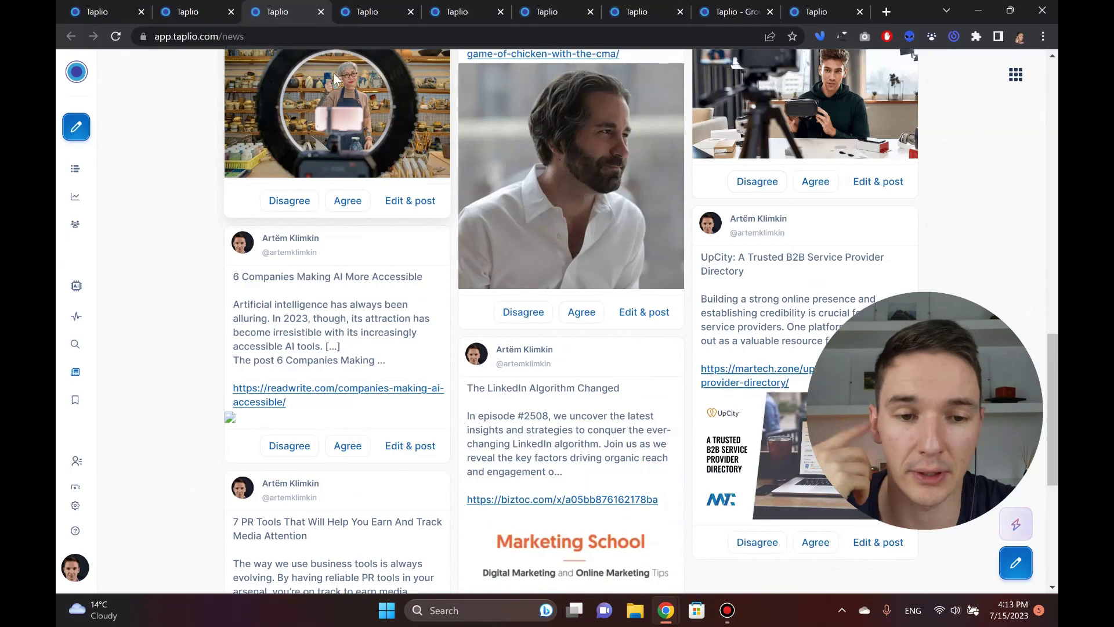
{"action": "scroll", "coordinate": [291, 203], "scroll_direction": "up", "scroll_amount": 10}
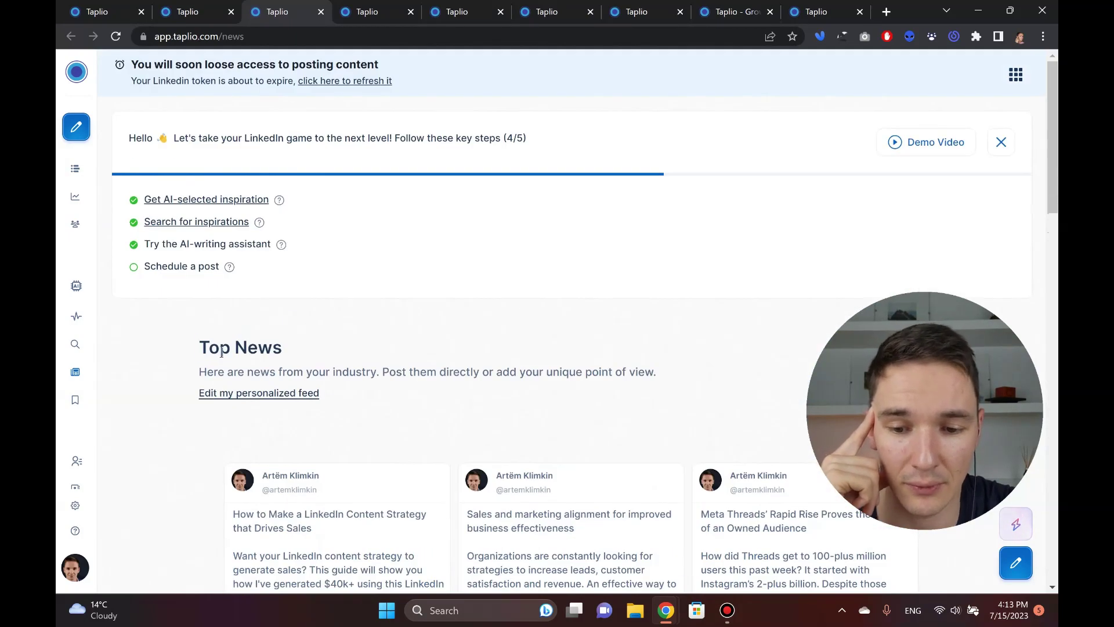
{"action": "triple_click", "coordinate": [221, 352]}
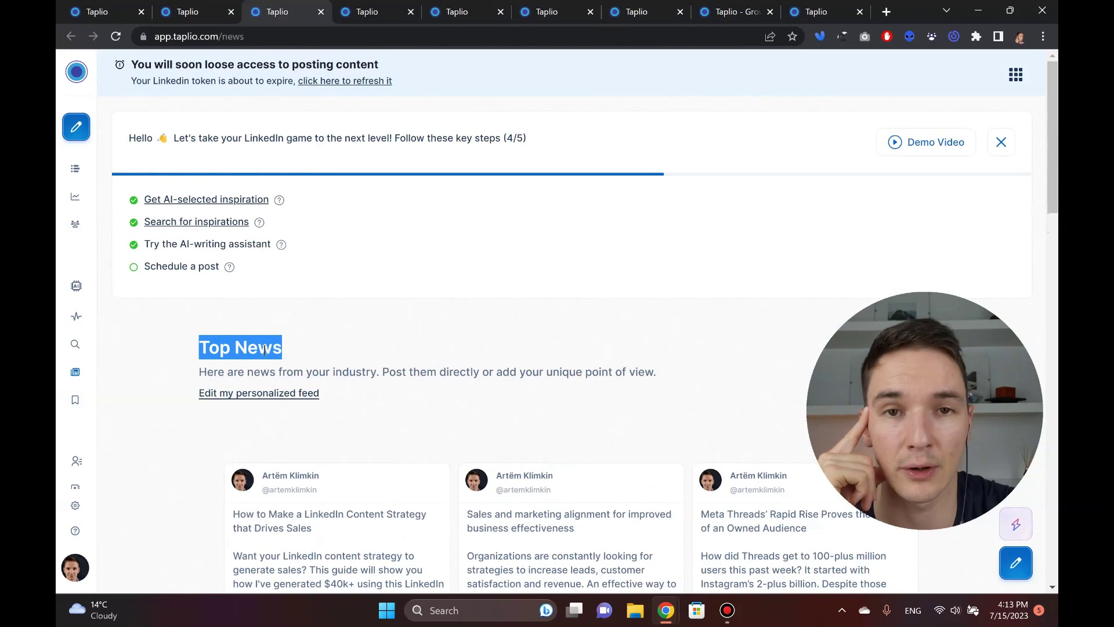
{"action": "scroll", "coordinate": [446, 363], "scroll_direction": "down", "scroll_amount": 3}
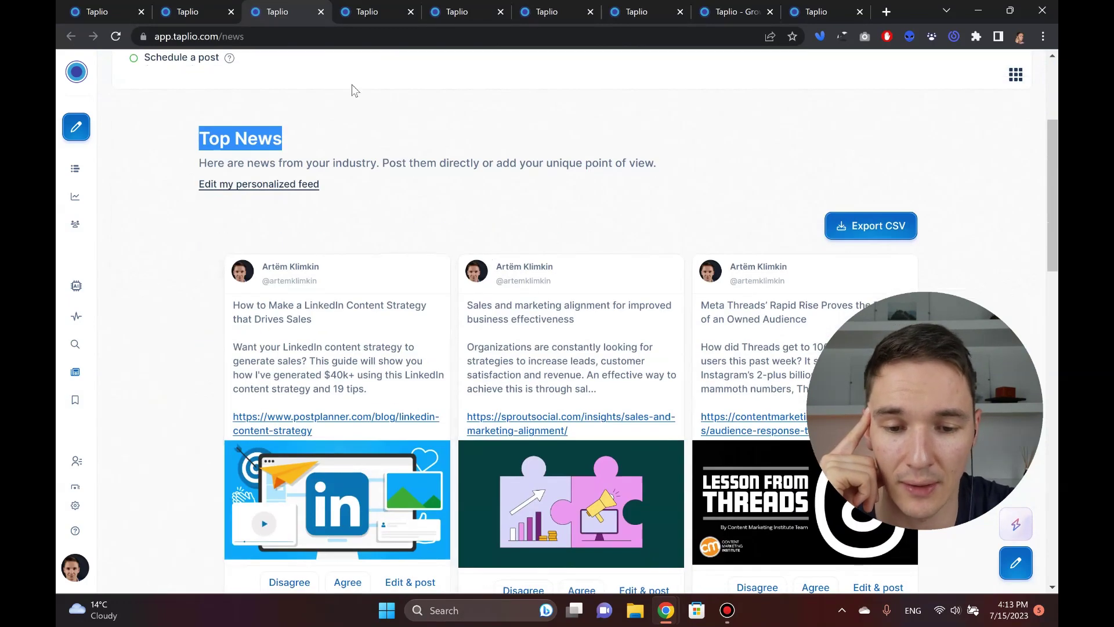
Look over the Database page and the people in the SEOs contact list.
{"action": "left_click", "coordinate": [367, 7]}
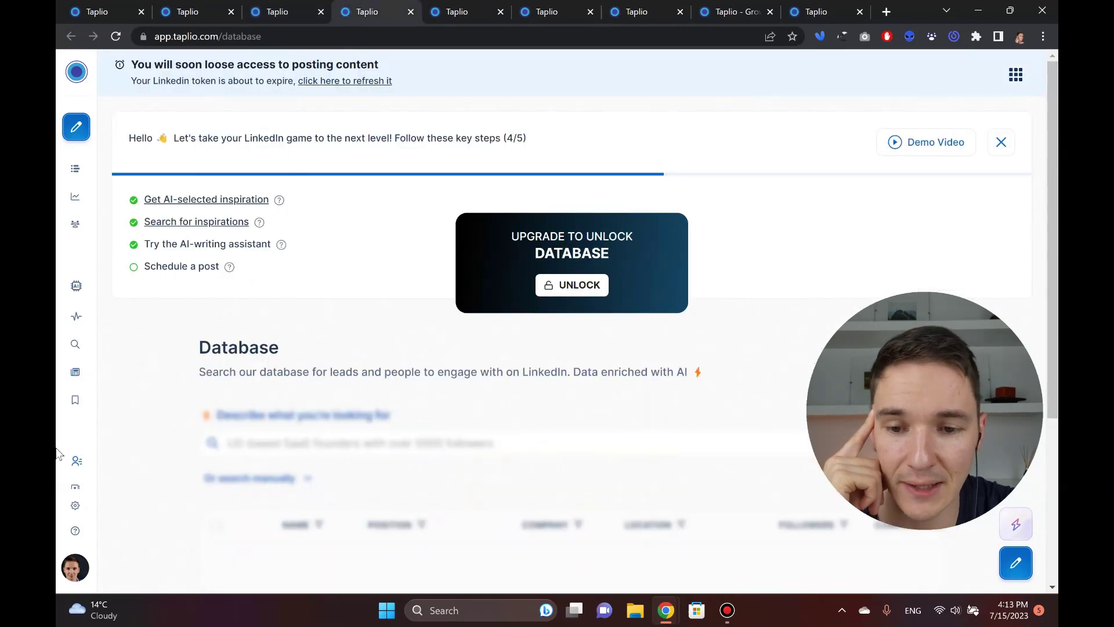
{"action": "mouse_move", "coordinate": [61, 455]}
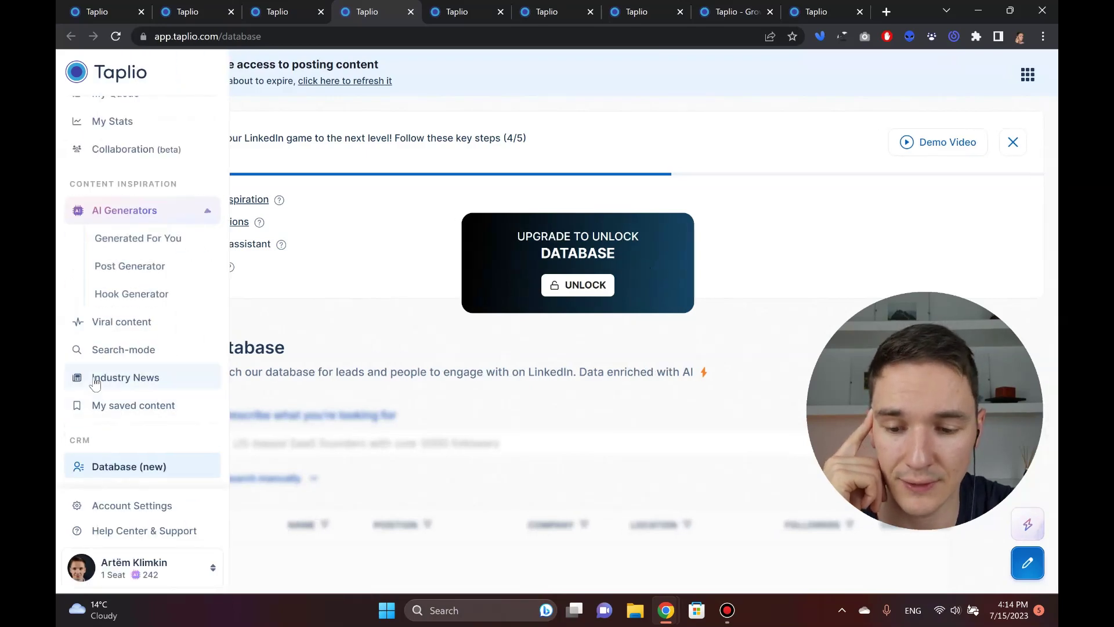
{"action": "left_click", "coordinate": [99, 413]}
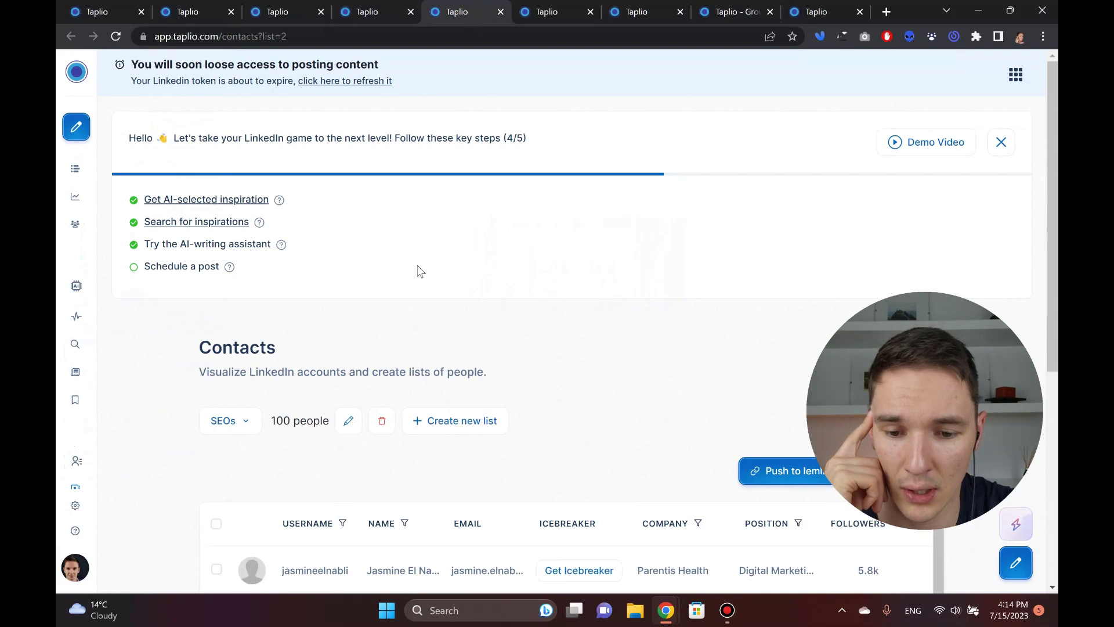
{"action": "scroll", "coordinate": [421, 270], "scroll_direction": "down", "scroll_amount": 5}
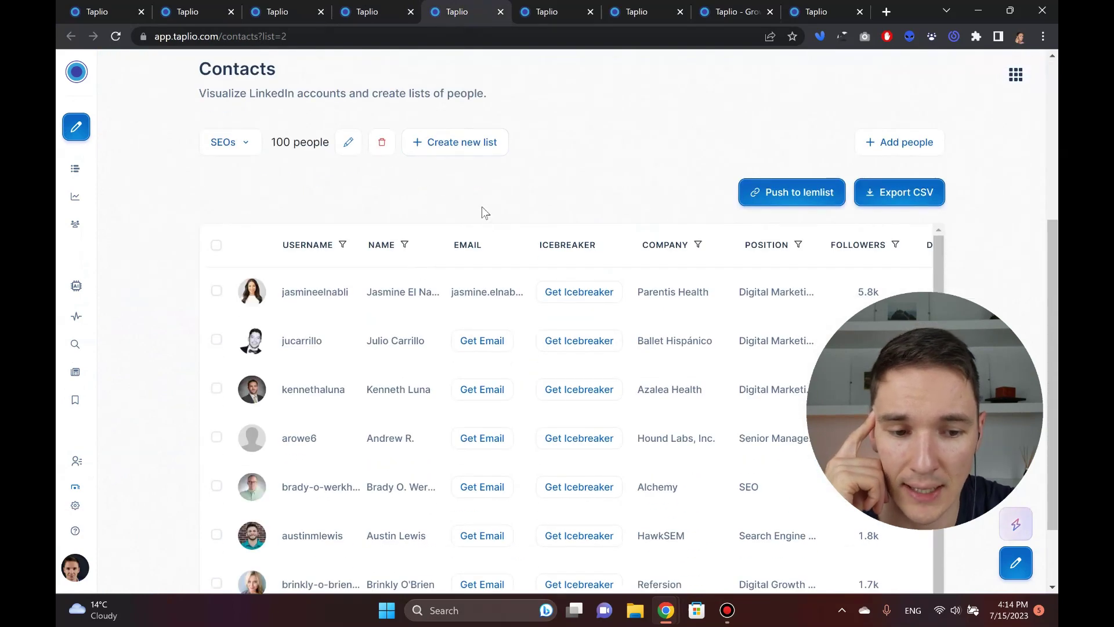
{"action": "scroll", "coordinate": [461, 194], "scroll_direction": "up", "scroll_amount": 2}
{"action": "scroll", "coordinate": [451, 197], "scroll_direction": "up", "scroll_amount": 2}
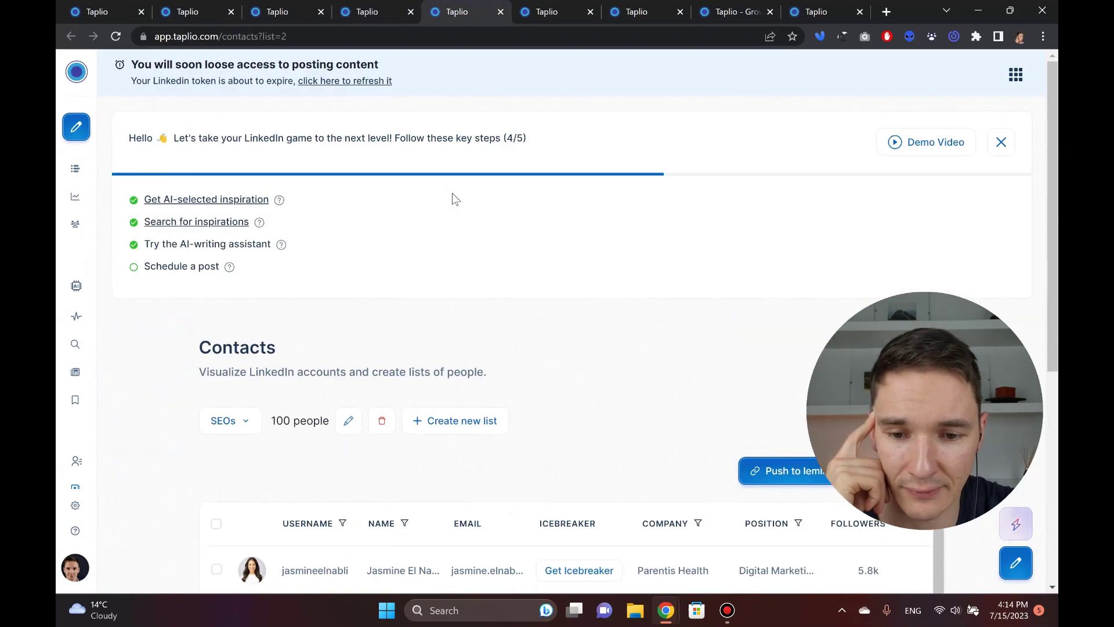
{"action": "scroll", "coordinate": [448, 201], "scroll_direction": "down", "scroll_amount": 4}
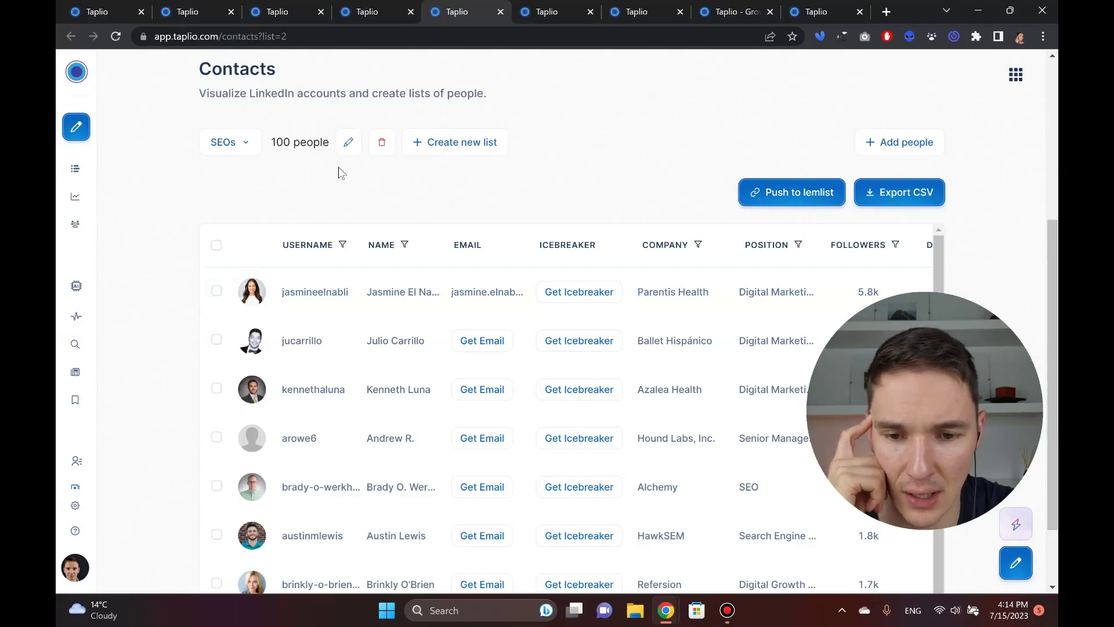
Check the rename option of the SEOs list and view the "liked my posts" contact list.
{"action": "left_click", "coordinate": [349, 142]}
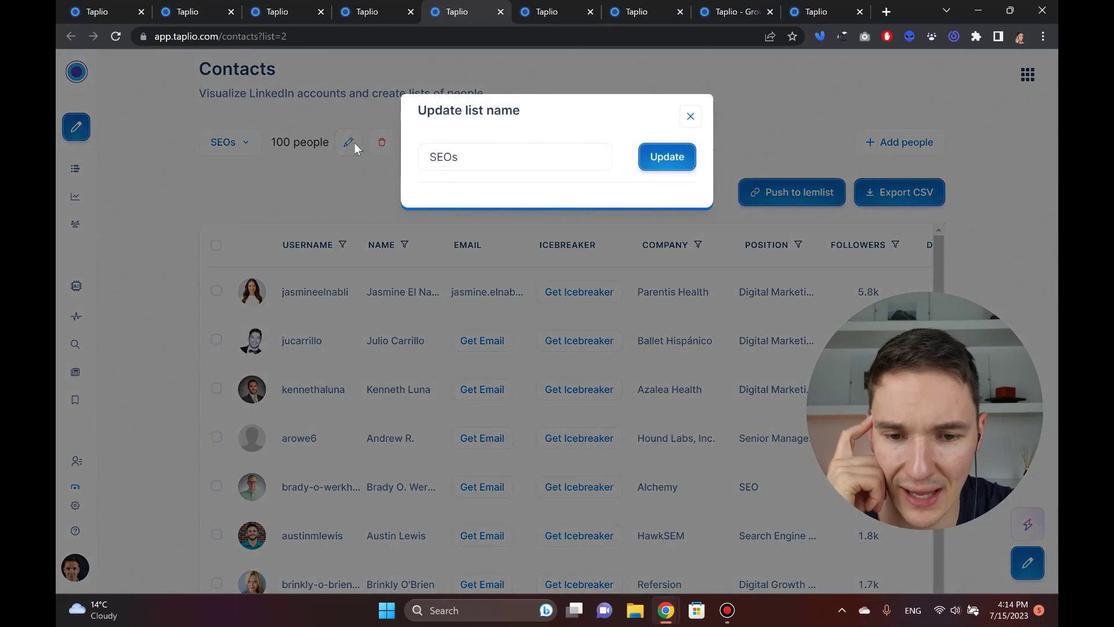
{"action": "left_click", "coordinate": [699, 125]}
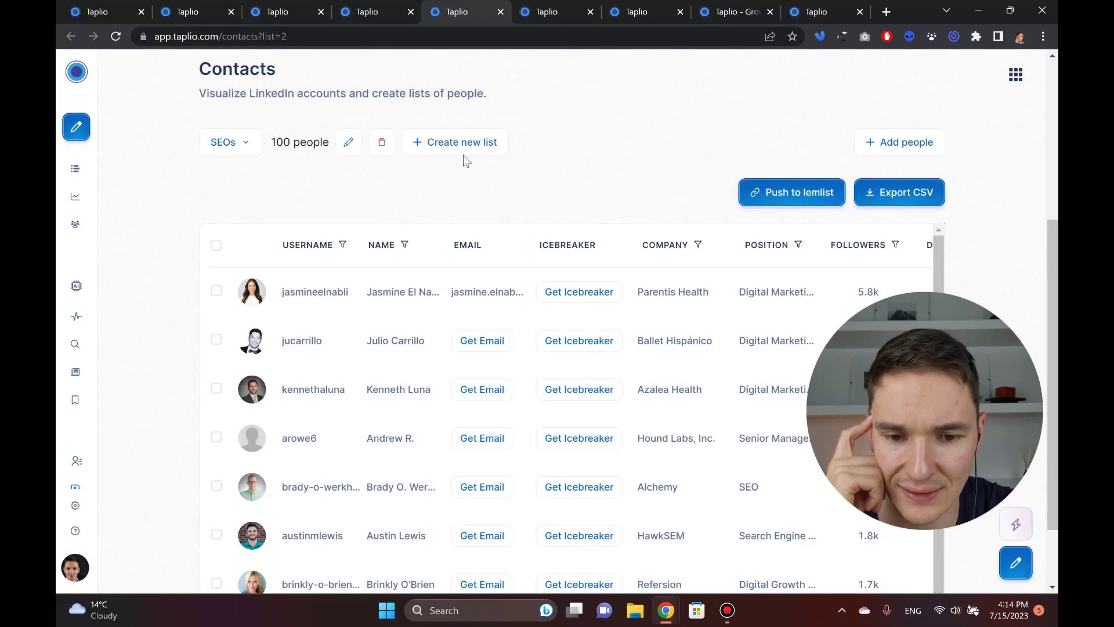
{"action": "left_click", "coordinate": [258, 156]}
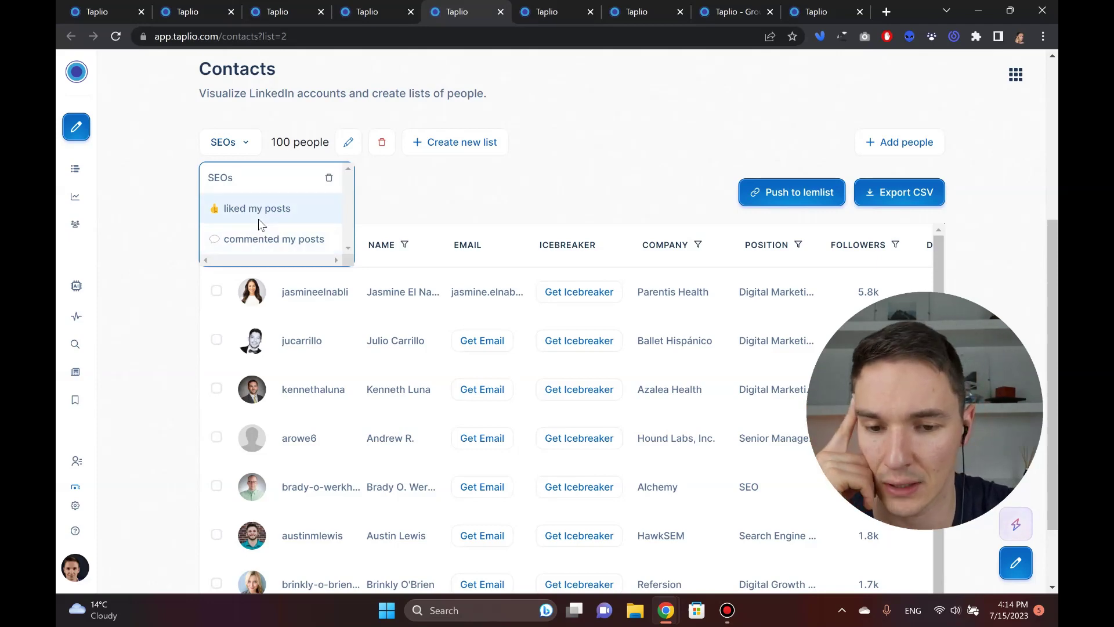
{"action": "scroll", "coordinate": [259, 218], "scroll_direction": "down", "scroll_amount": 1}
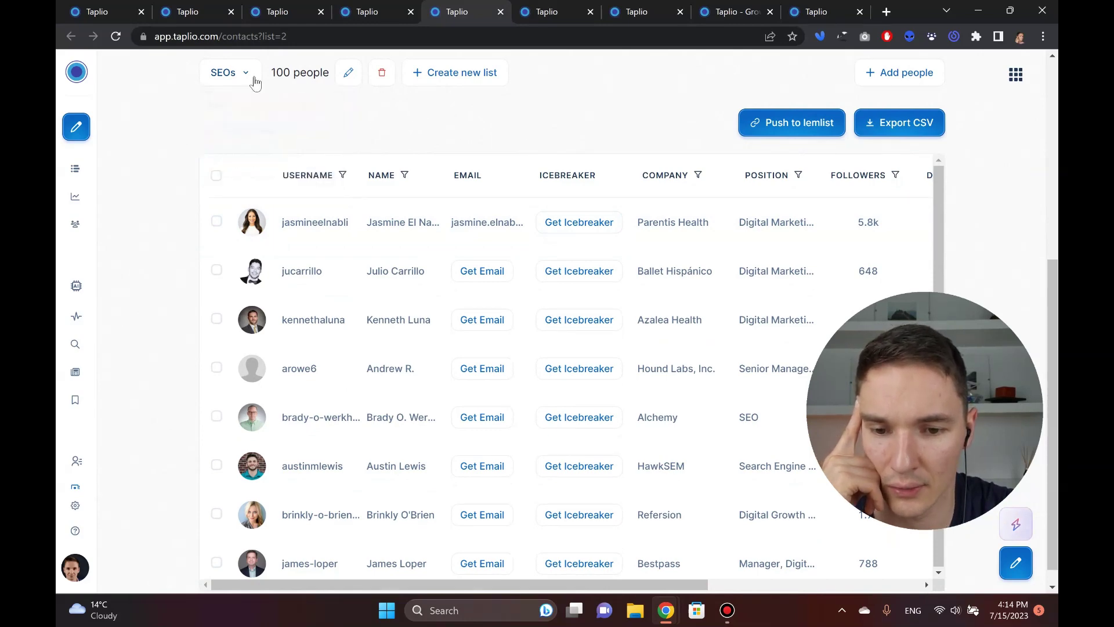
{"action": "mouse_move", "coordinate": [247, 78]}
{"action": "left_click", "coordinate": [259, 143]}
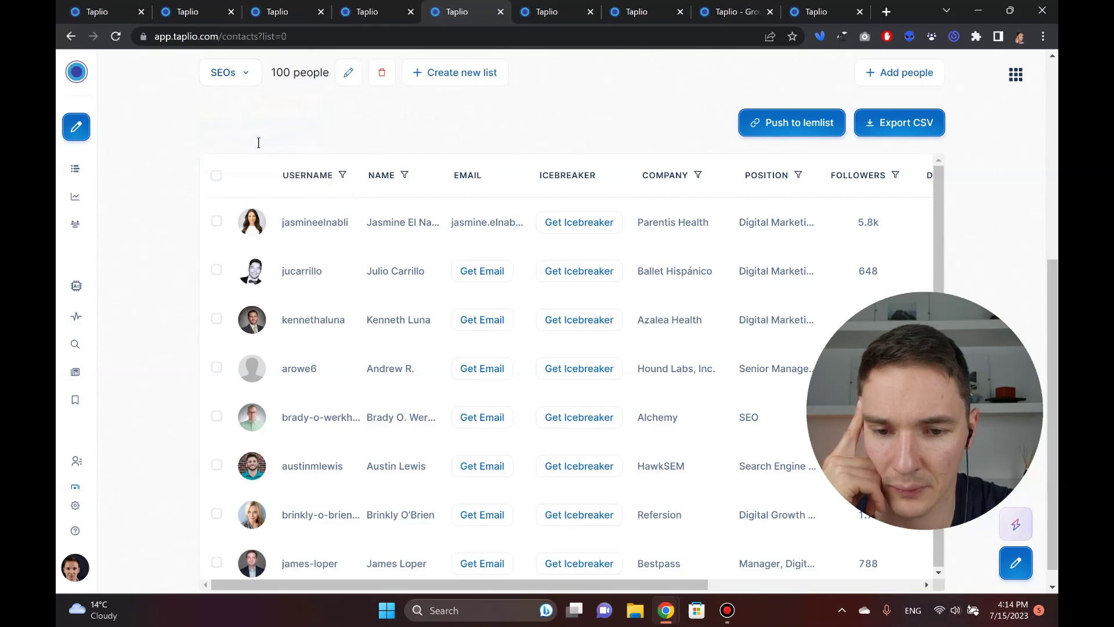
{"action": "scroll", "coordinate": [248, 164], "scroll_direction": "down", "scroll_amount": 3}
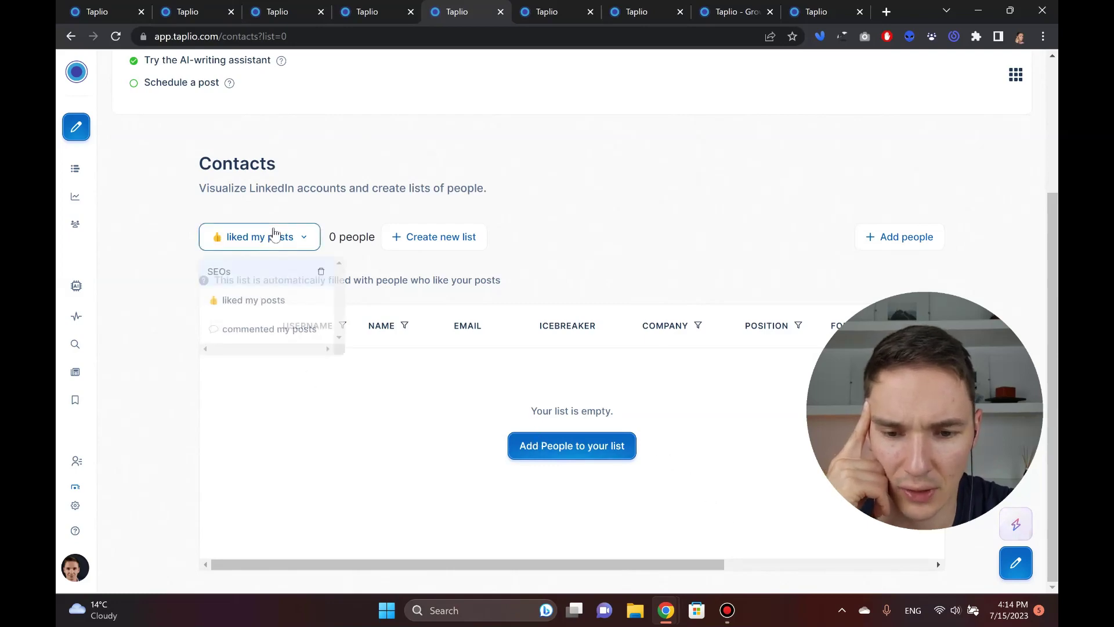
Create a new contact list named TEST.
{"action": "left_click", "coordinate": [412, 240]}
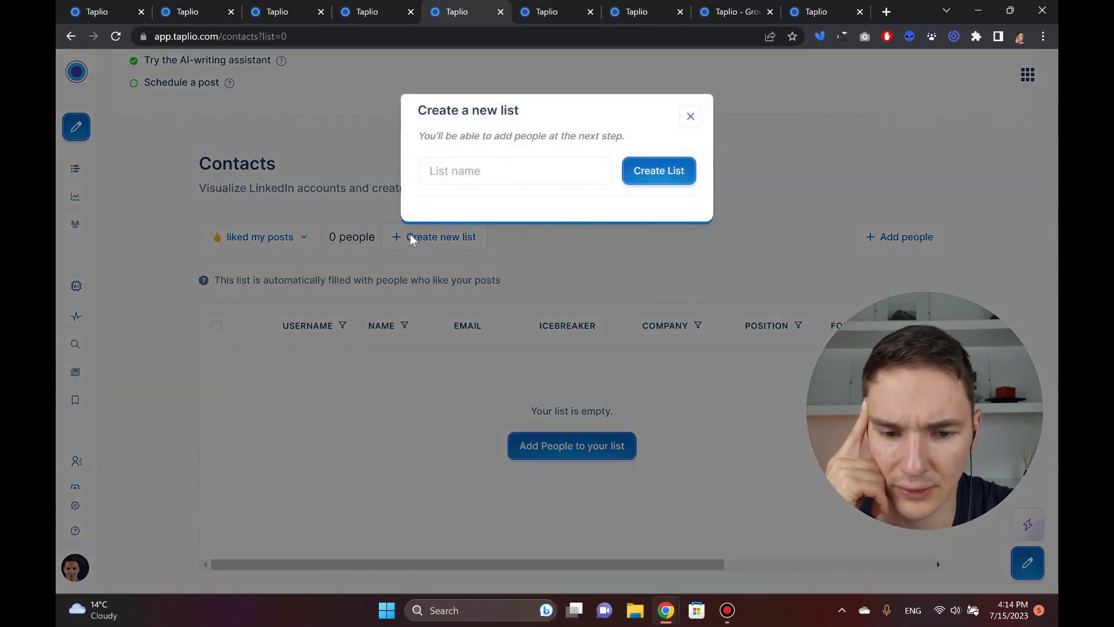
{"action": "left_click", "coordinate": [475, 176]}
{"action": "type", "text": "TEST"}
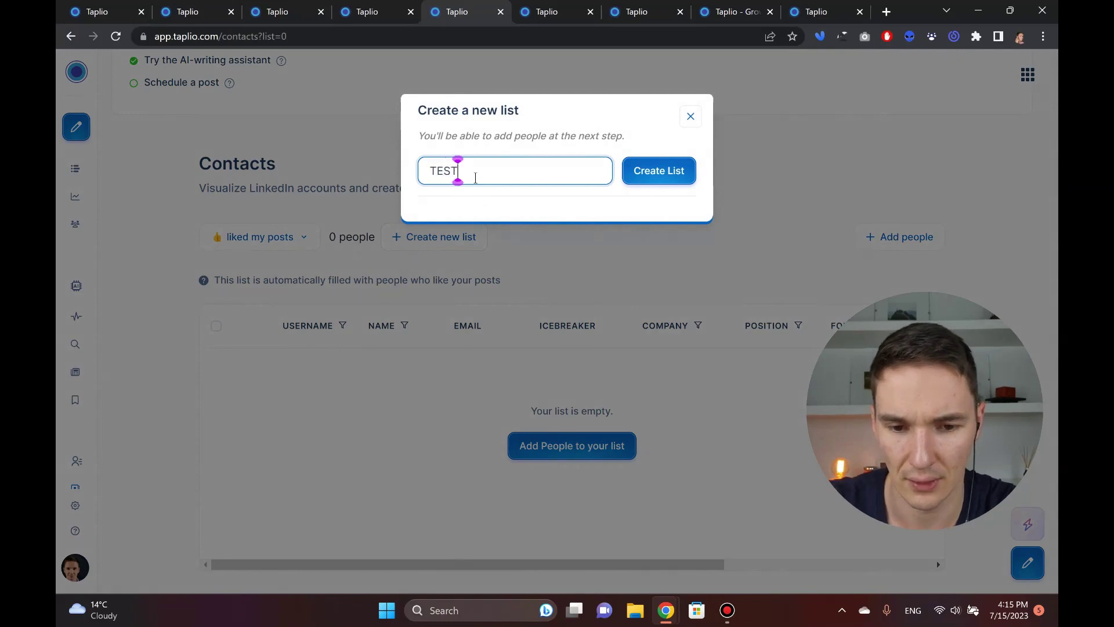
{"action": "left_click", "coordinate": [668, 175]}
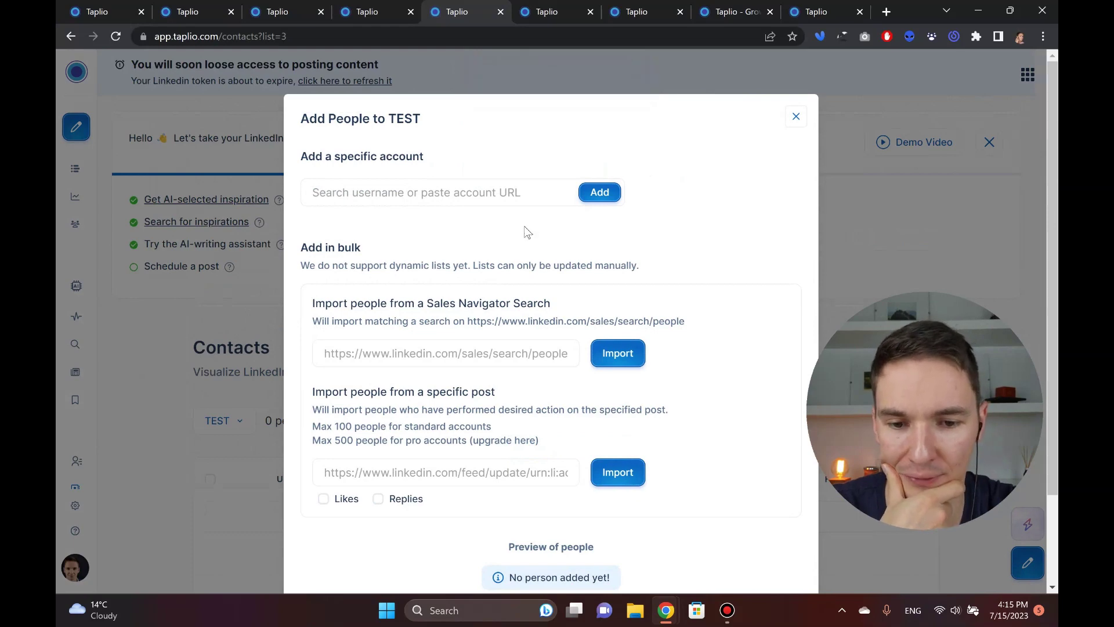
Examine the TEST list's options for importing people from a Sales Navigator search or a specific post, and close them without adding anyone.
{"action": "double_click", "coordinate": [404, 120]}
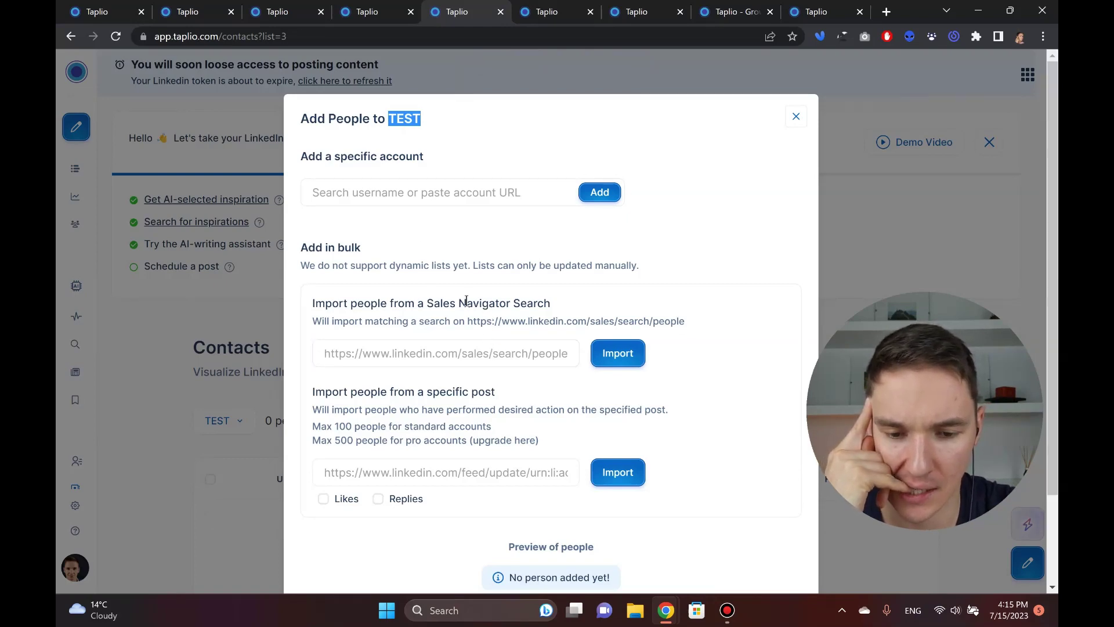
{"action": "triple_click", "coordinate": [419, 303]}
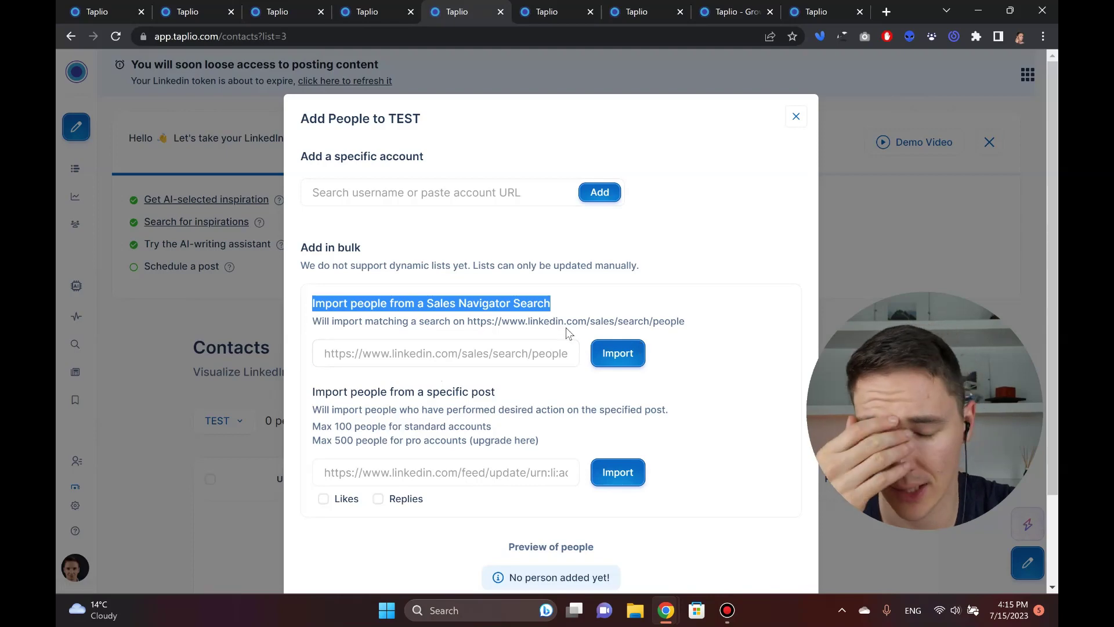
{"action": "scroll", "coordinate": [480, 288], "scroll_direction": "down", "scroll_amount": 2}
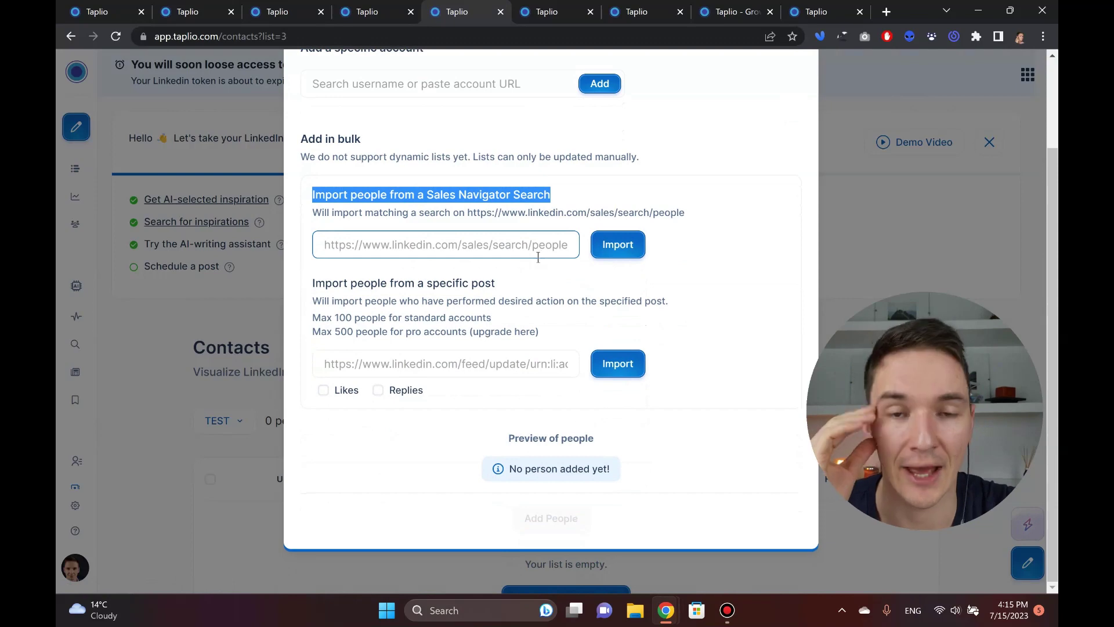
{"action": "scroll", "coordinate": [515, 243], "scroll_direction": "up", "scroll_amount": 2}
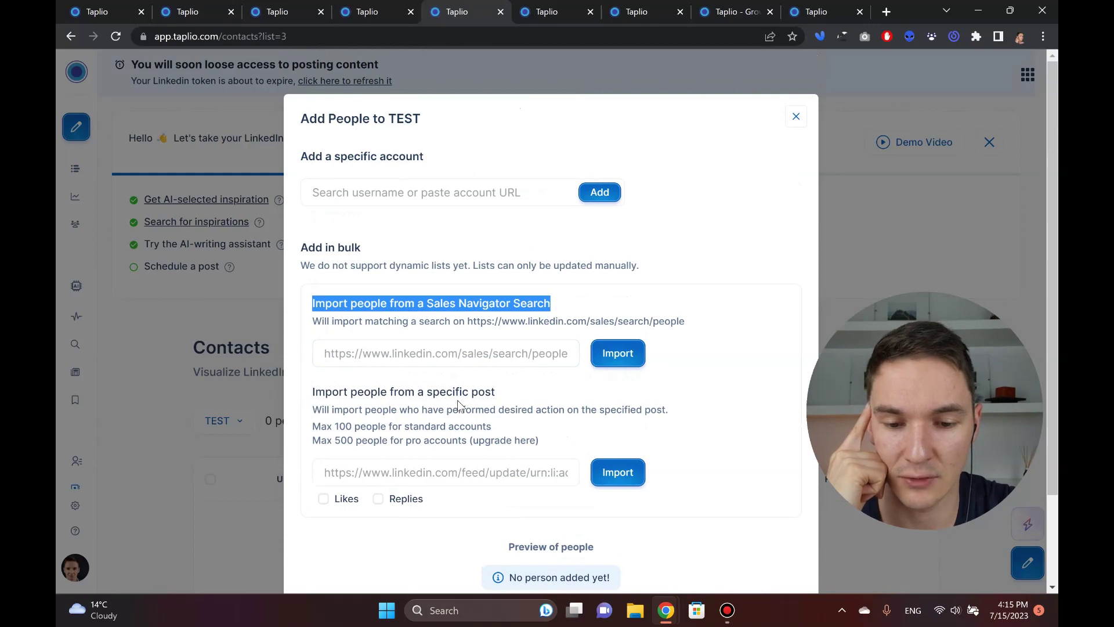
{"action": "left_click", "coordinate": [463, 470]}
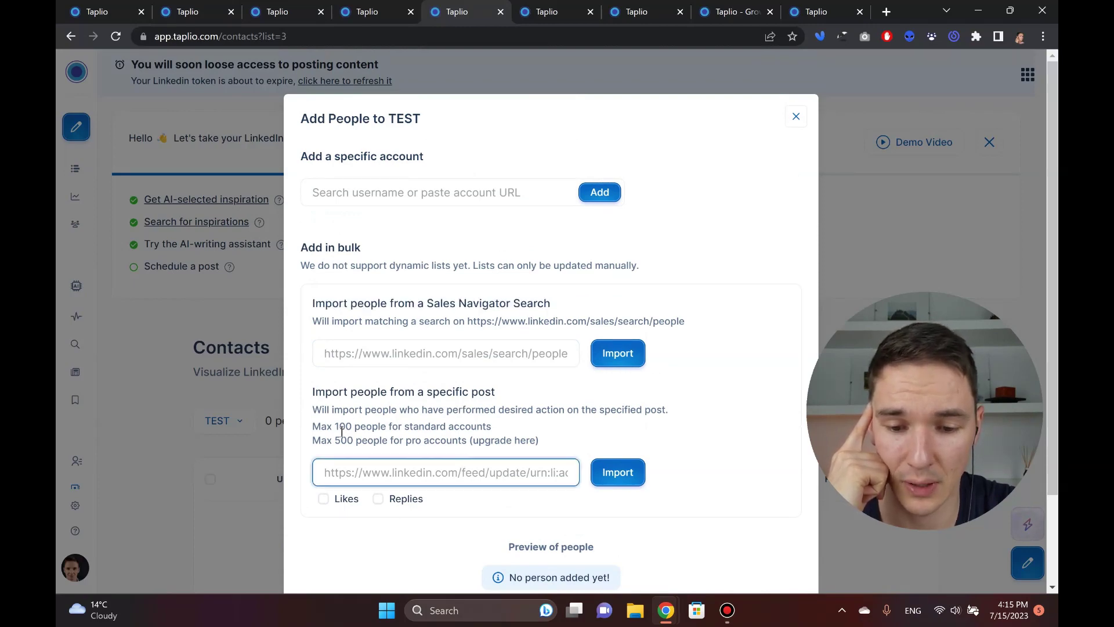
{"action": "left_click_drag", "start_coordinate": [342, 432], "coordinate": [448, 422]}
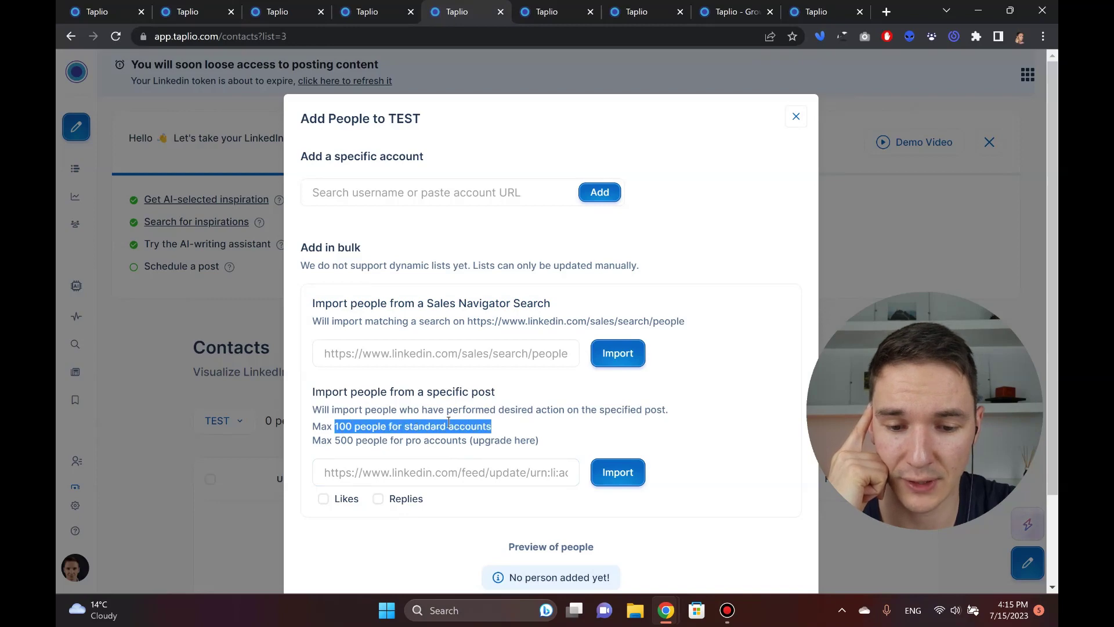
{"action": "left_click", "coordinate": [422, 461]}
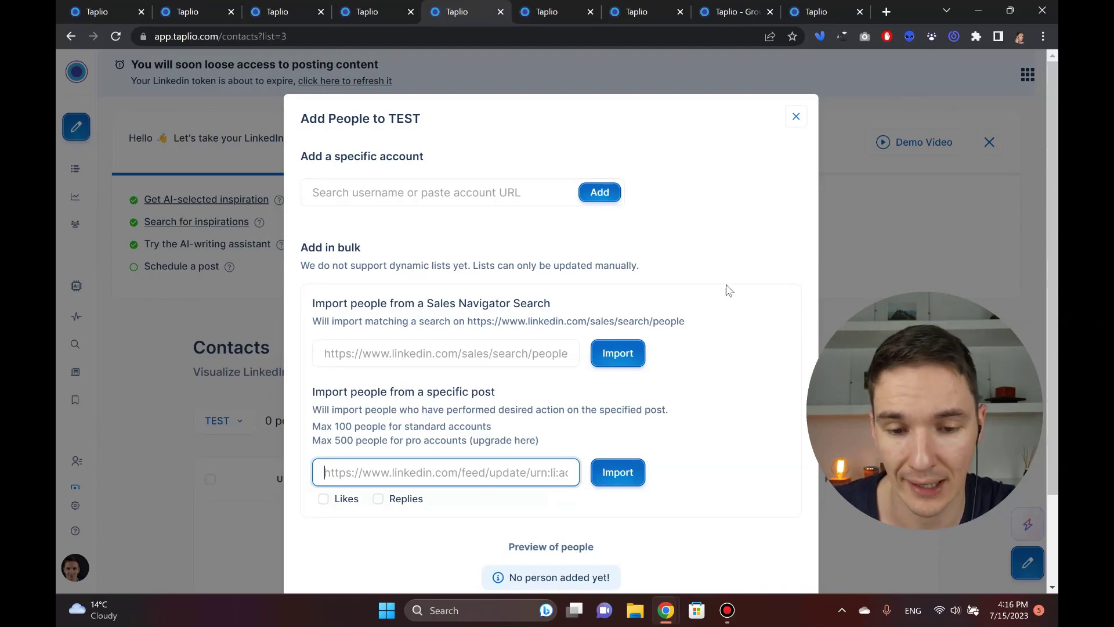
{"action": "left_click", "coordinate": [795, 118]}
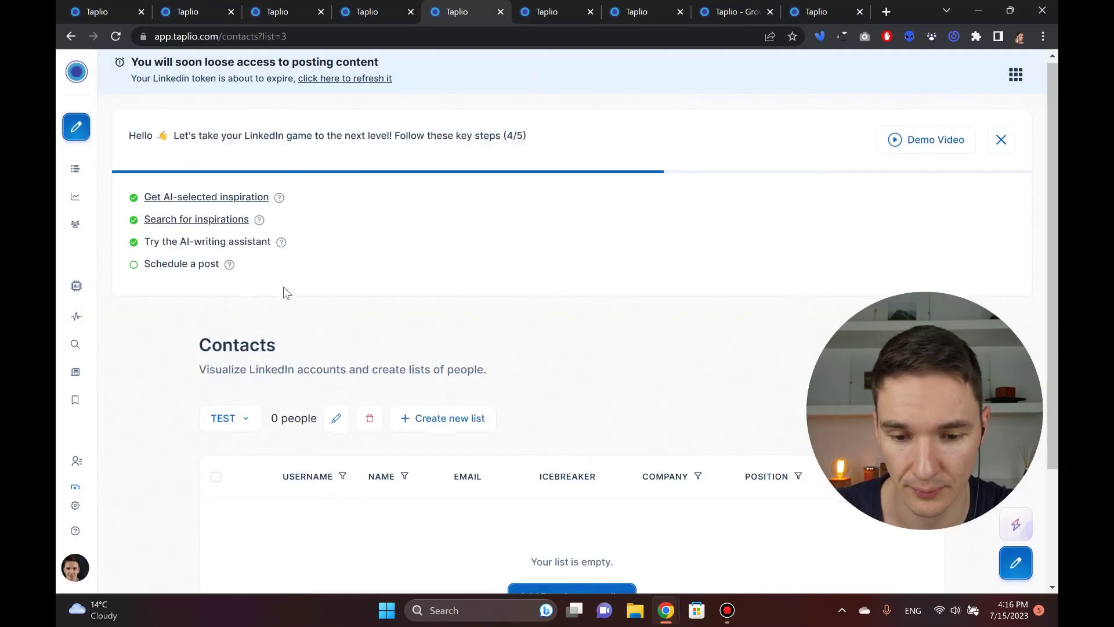
Switch the contacts view from TEST to the SEOs list and look through its people.
{"action": "scroll", "coordinate": [279, 288], "scroll_direction": "down", "scroll_amount": 3}
{"action": "left_click", "coordinate": [254, 273]}
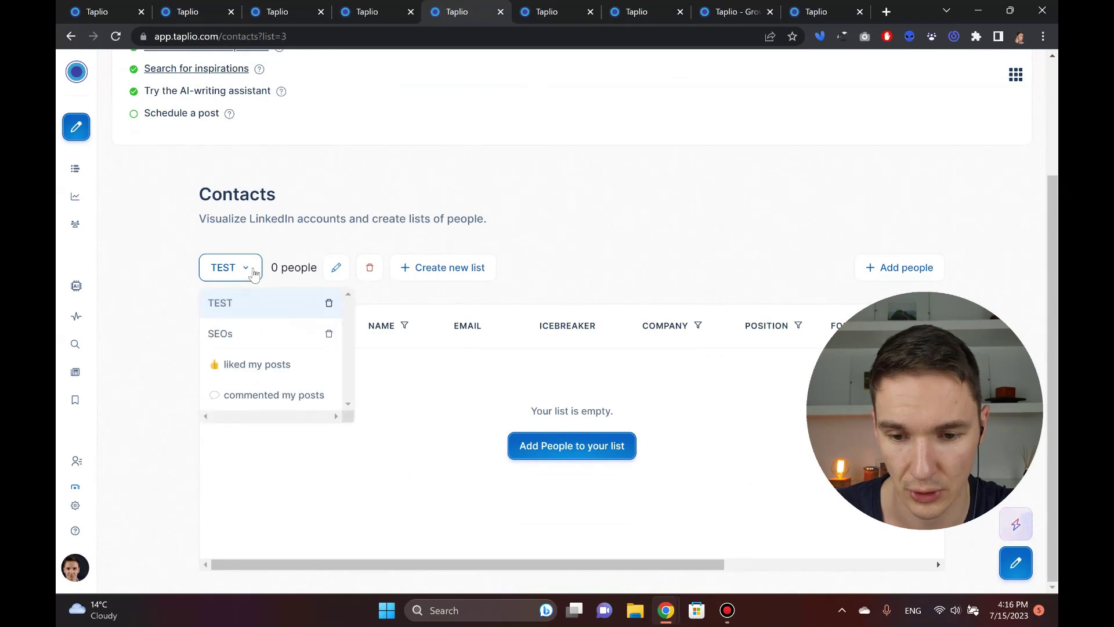
{"action": "left_click", "coordinate": [247, 338]}
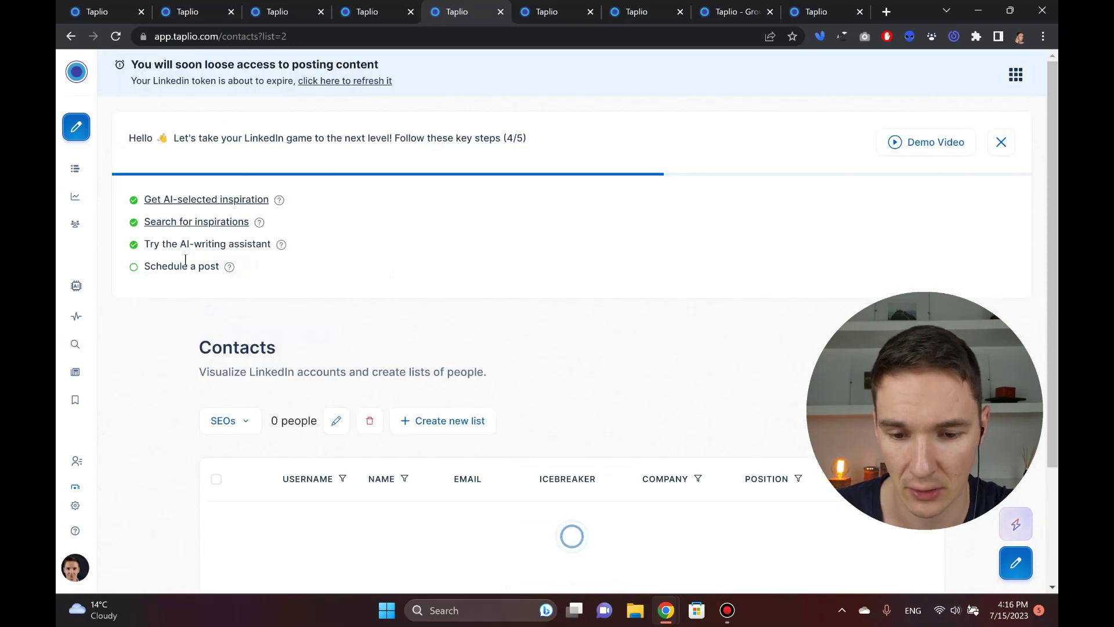
{"action": "scroll", "coordinate": [186, 265], "scroll_direction": "down", "scroll_amount": 3}
{"action": "scroll", "coordinate": [182, 268], "scroll_direction": "down", "scroll_amount": 4}
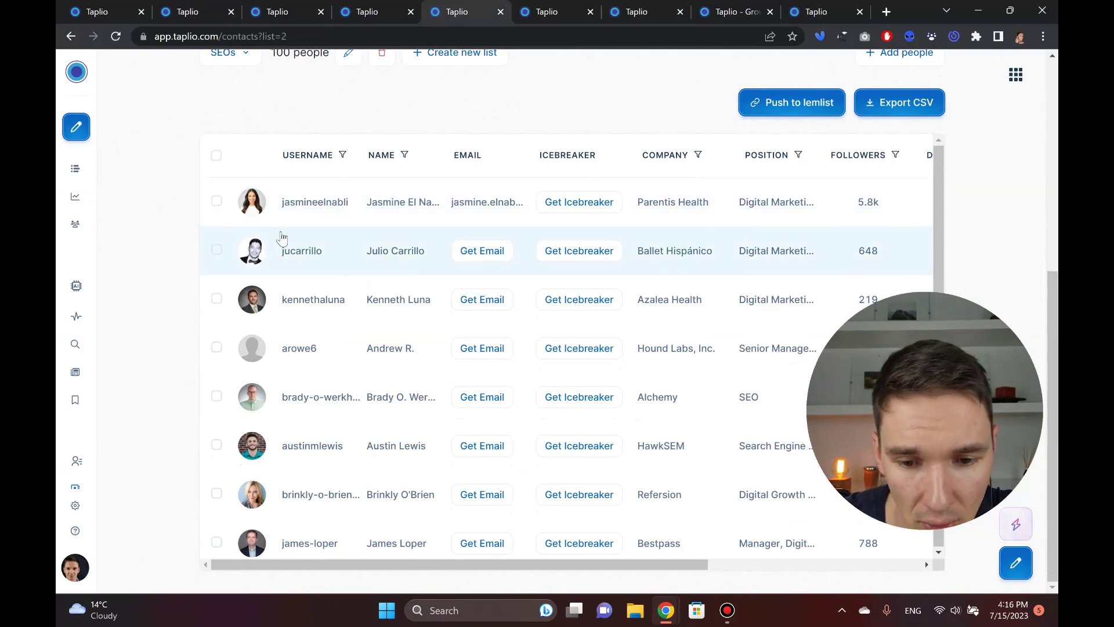
Check the lemlist integration for the SEOs list, dismiss it, and export the list as CSV.
{"action": "left_click", "coordinate": [798, 105]}
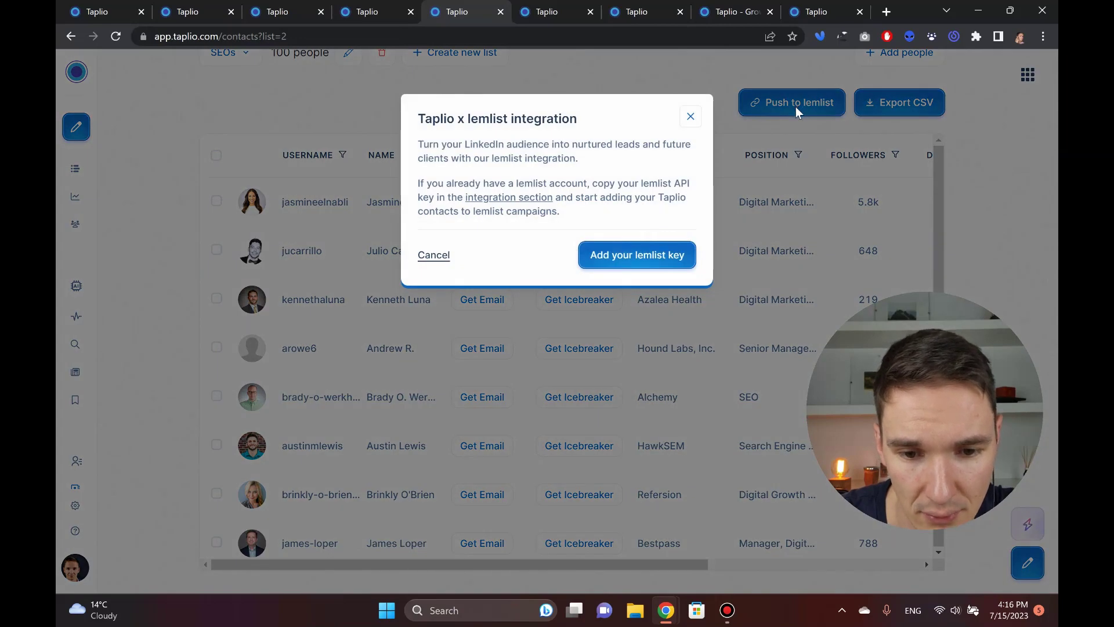
{"action": "left_click", "coordinate": [696, 118]}
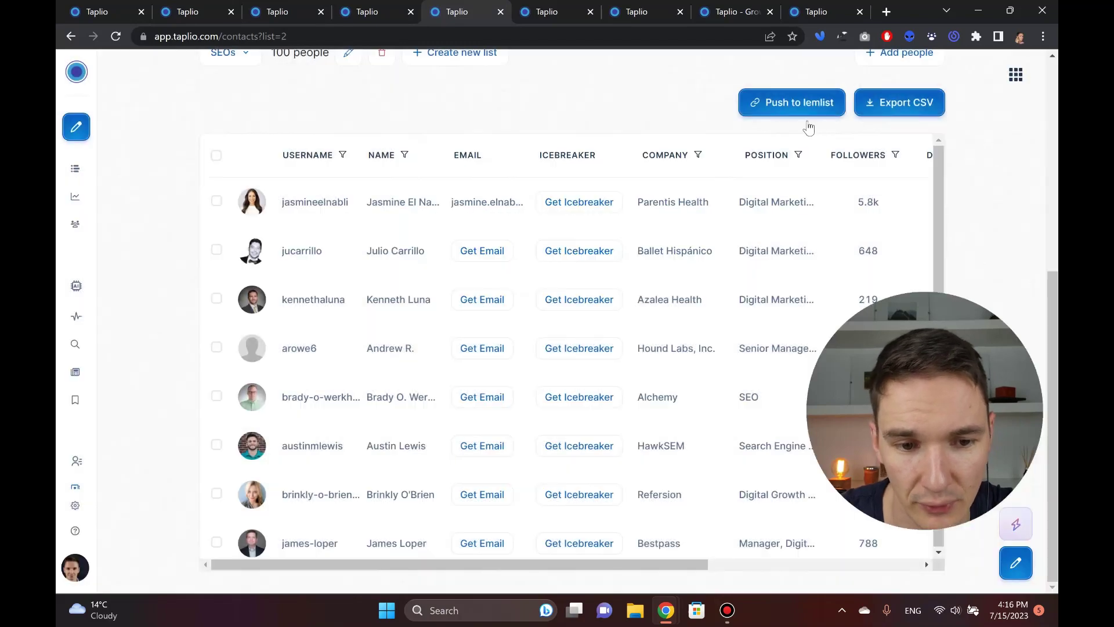
{"action": "left_click", "coordinate": [909, 103]}
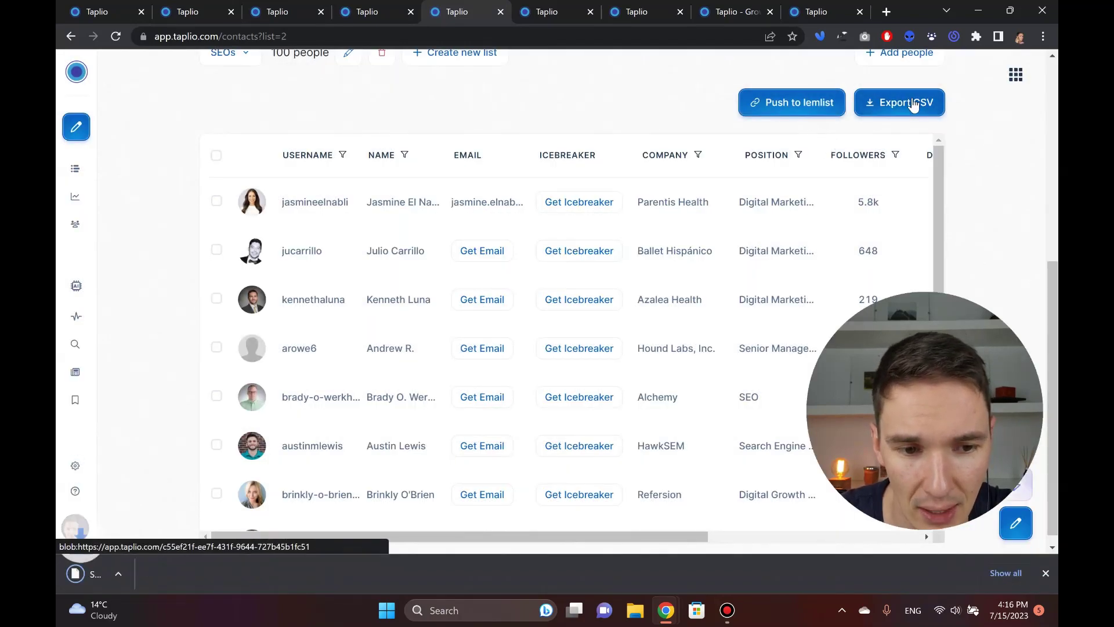
Open Google Drive in a new browser tab, create a blank Google Sheets spreadsheet, and close the Drive tab.
{"action": "left_click", "coordinate": [887, 12]}
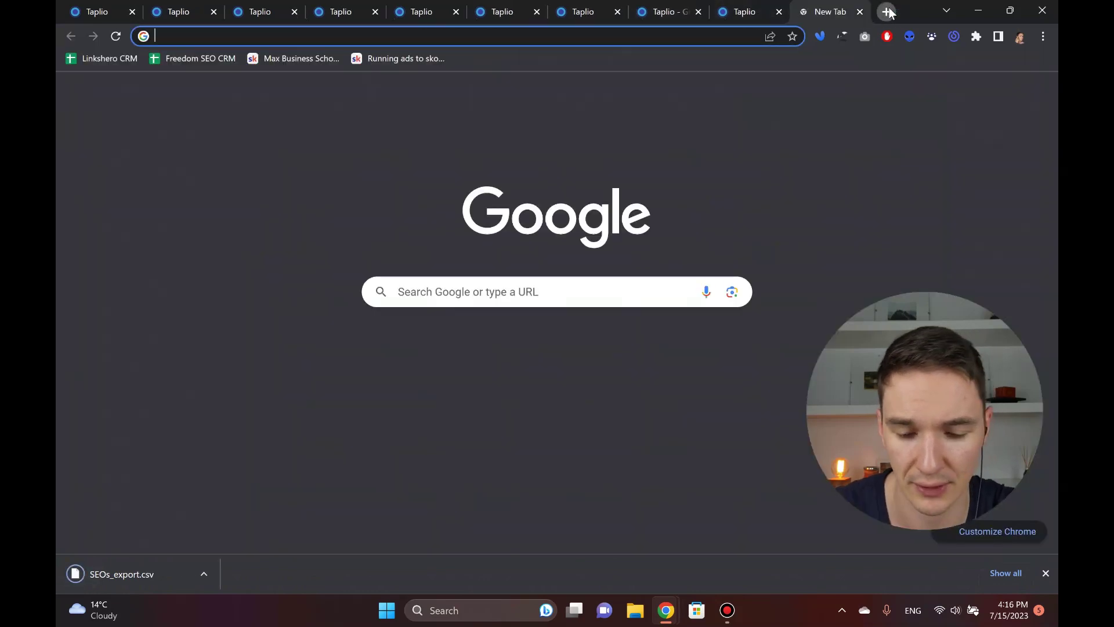
{"action": "type", "text": "dri"}
{"action": "key", "text": "Return"}
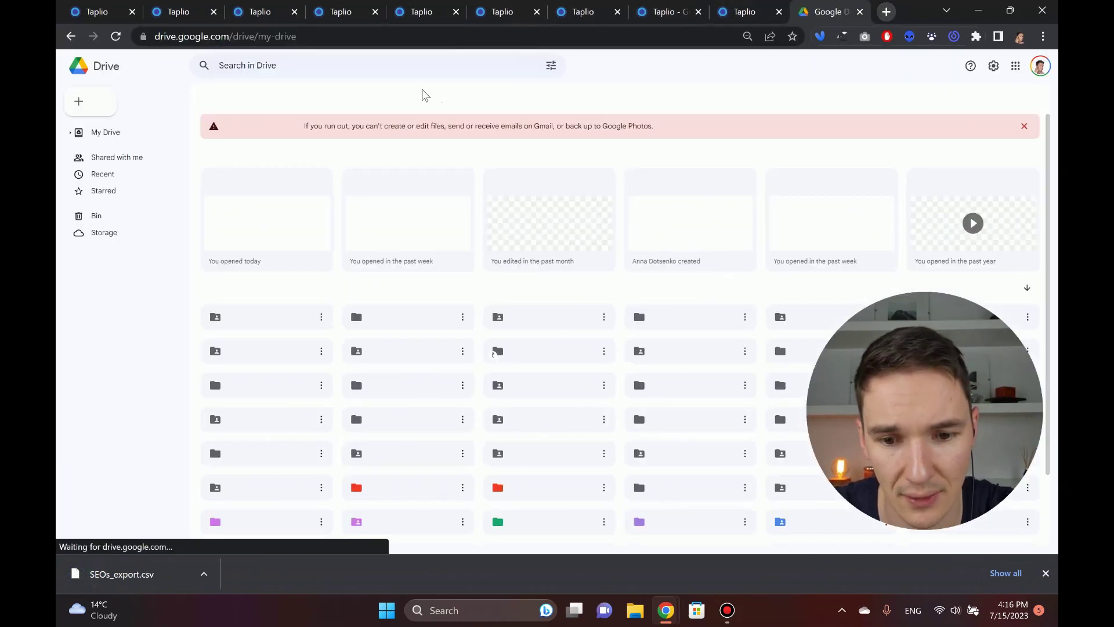
{"action": "left_click", "coordinate": [90, 102]}
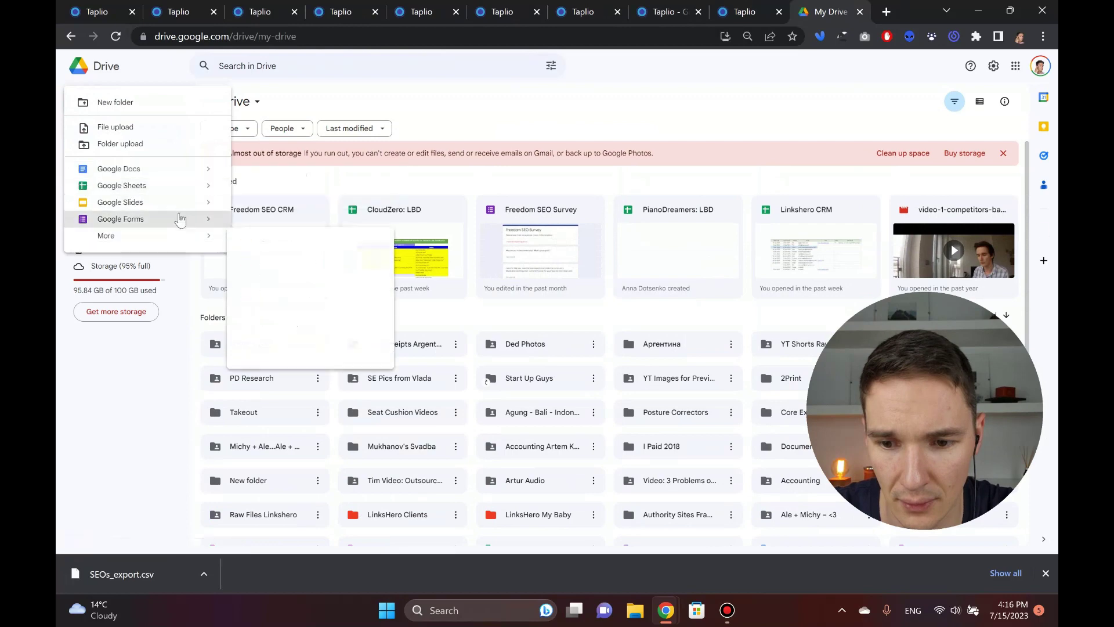
{"action": "left_click", "coordinate": [174, 194]}
{"action": "left_click", "coordinate": [786, 13]}
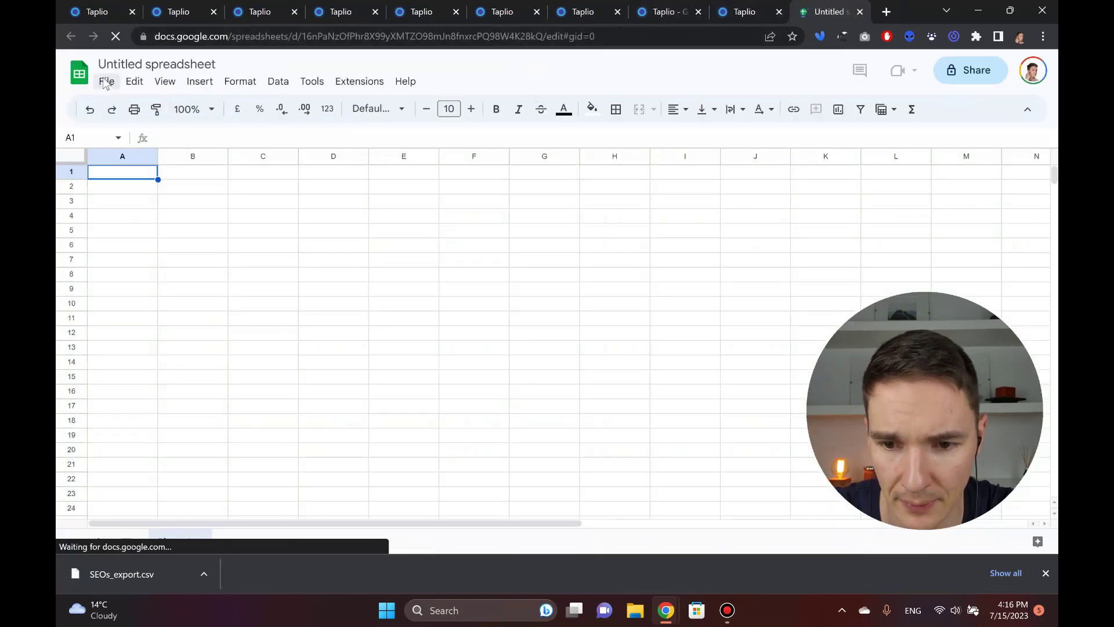
Upload the SEOs_export.csv file from the computer and open it as a spreadsheet in Google Sheets.
{"action": "left_click", "coordinate": [106, 82]}
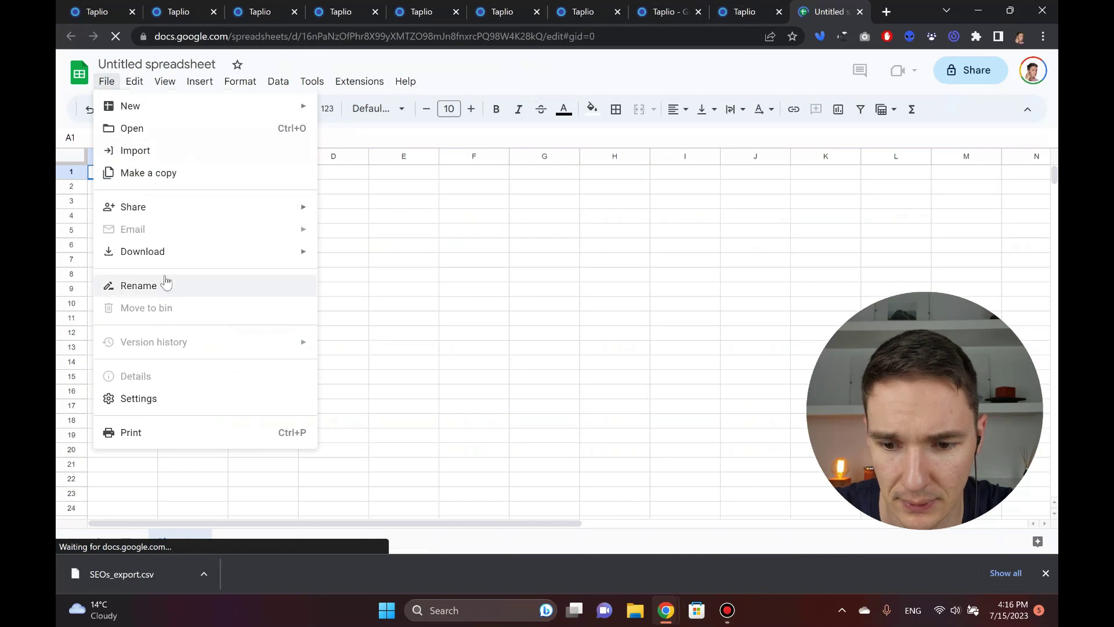
{"action": "left_click", "coordinate": [171, 126]}
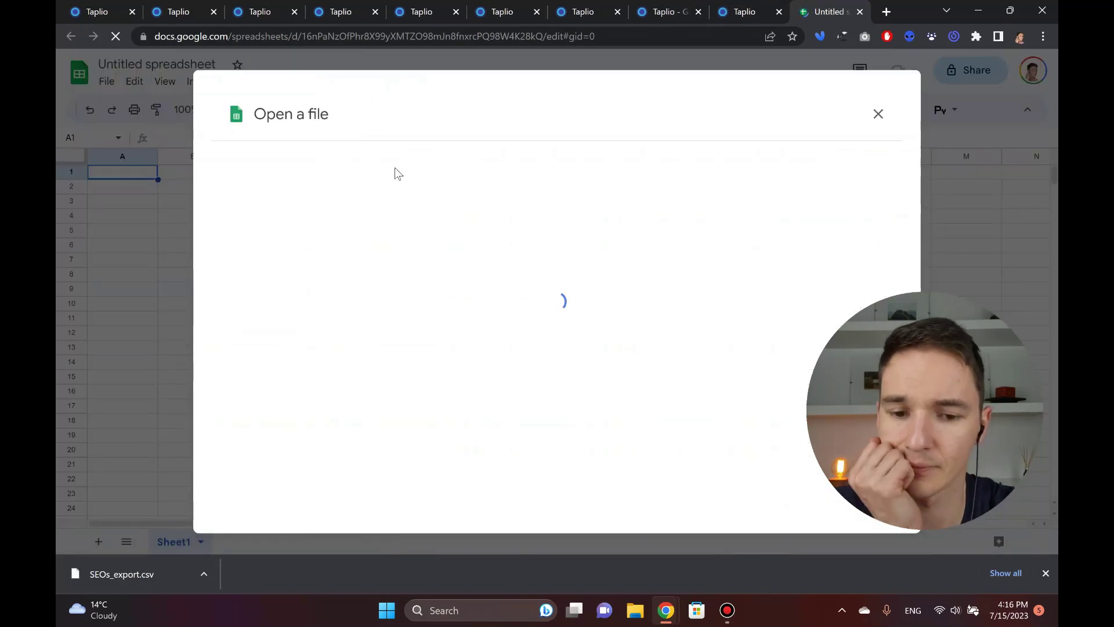
{"action": "left_click", "coordinate": [587, 156]}
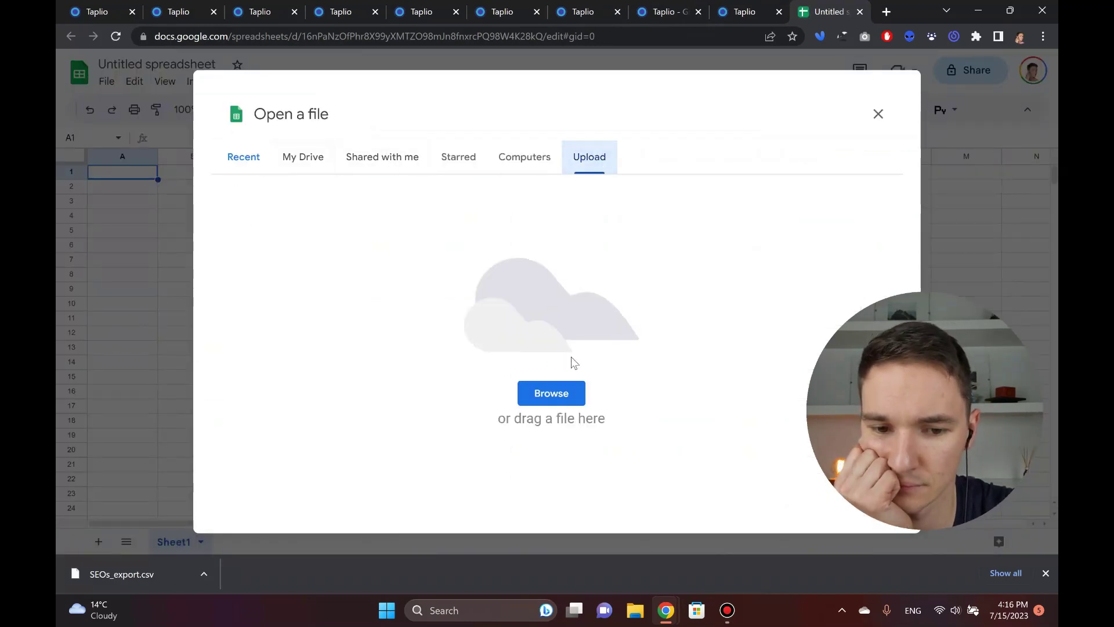
{"action": "left_click", "coordinate": [551, 393]}
{"action": "double_click", "coordinate": [247, 127]}
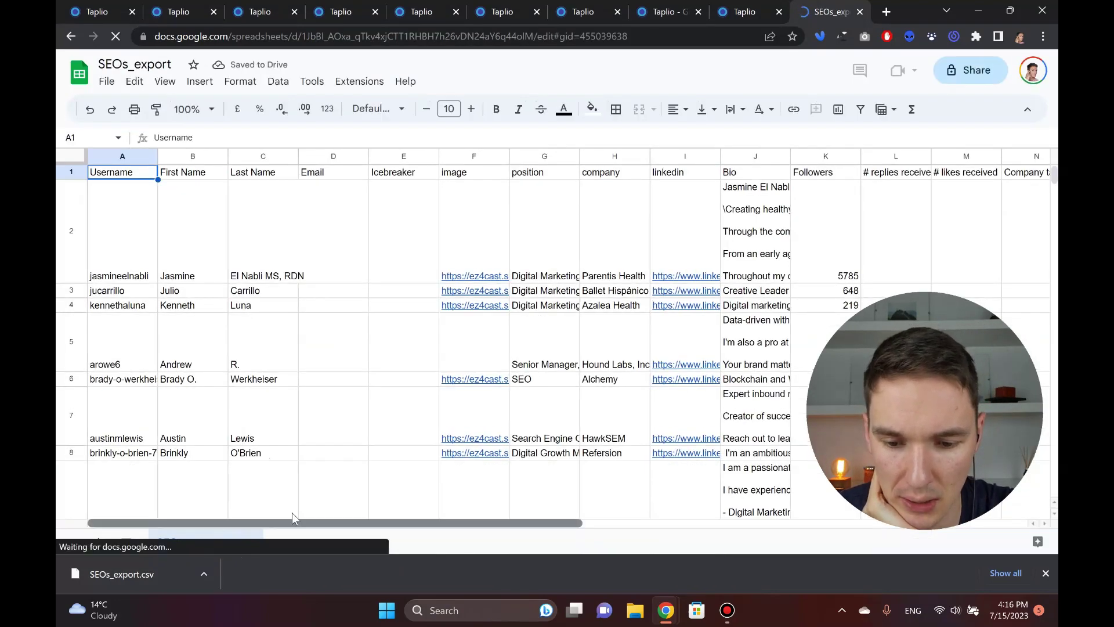
Examine the exported SEOs data, looking through the contact rows and the email, position, company and LinkedIn columns.
{"action": "left_click_drag", "start_coordinate": [297, 518], "coordinate": [306, 511]}
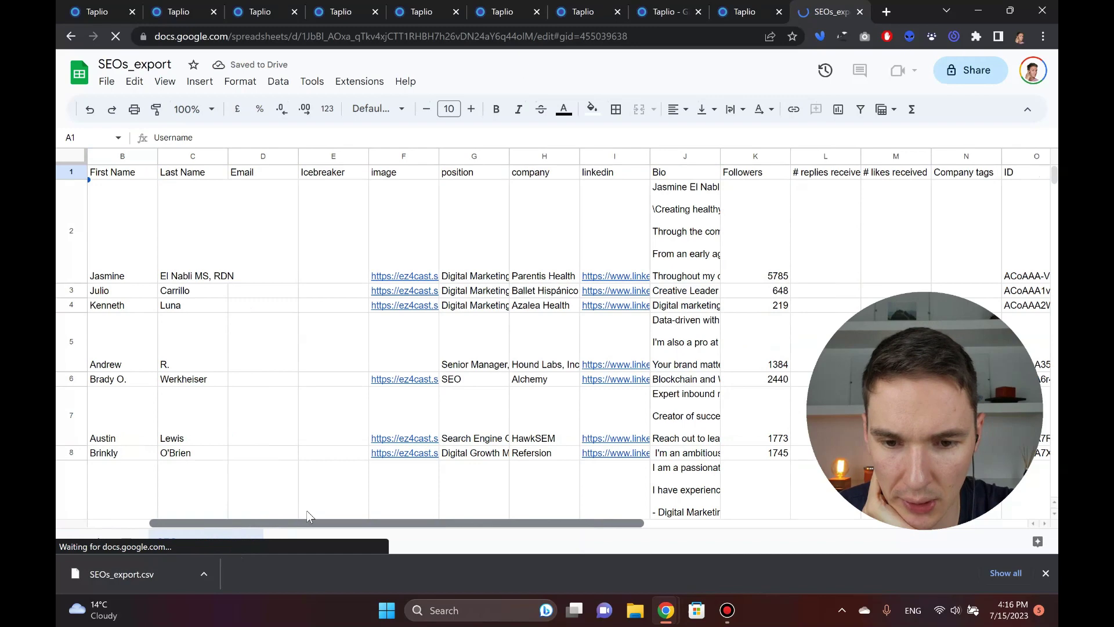
{"action": "scroll", "coordinate": [259, 269], "scroll_direction": "down", "scroll_amount": 10}
{"action": "scroll", "coordinate": [259, 270], "scroll_direction": "down", "scroll_amount": 5}
{"action": "left_click", "coordinate": [259, 273]}
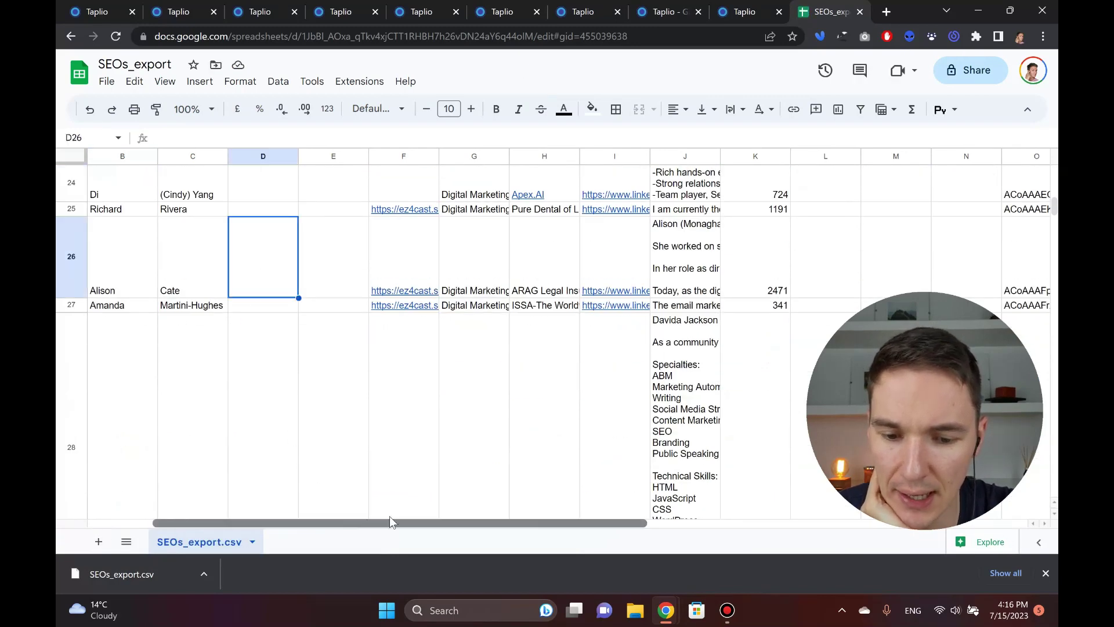
{"action": "left_click_drag", "start_coordinate": [389, 519], "coordinate": [347, 498]}
{"action": "scroll", "coordinate": [516, 204], "scroll_direction": "up", "scroll_amount": 15}
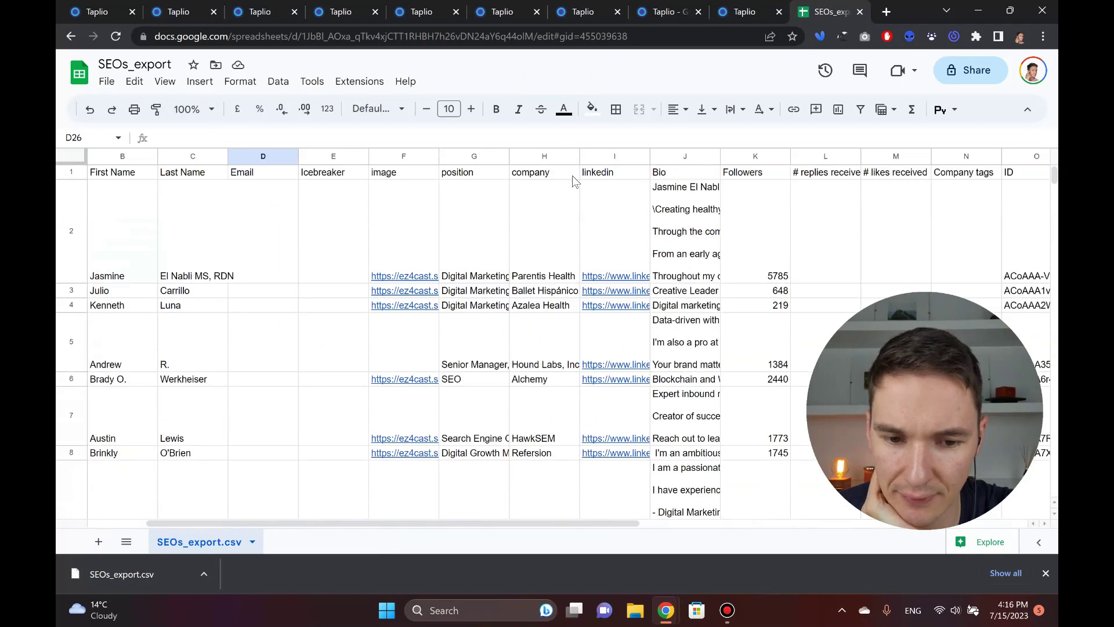
{"action": "left_click", "coordinate": [604, 235]}
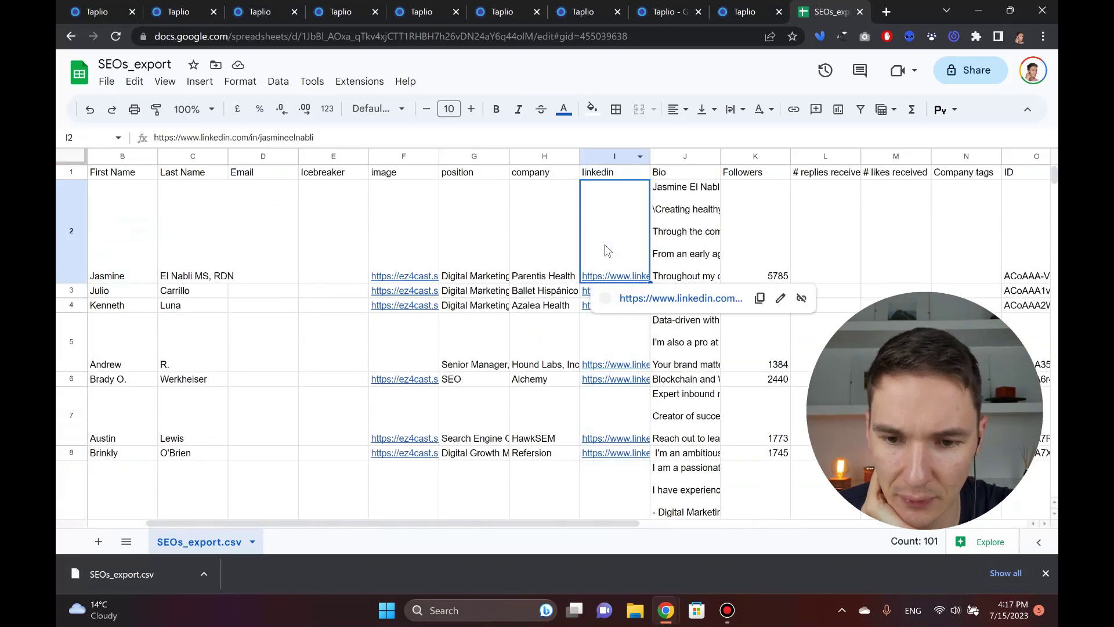
{"action": "left_click", "coordinate": [566, 216]}
{"action": "left_click", "coordinate": [481, 220]}
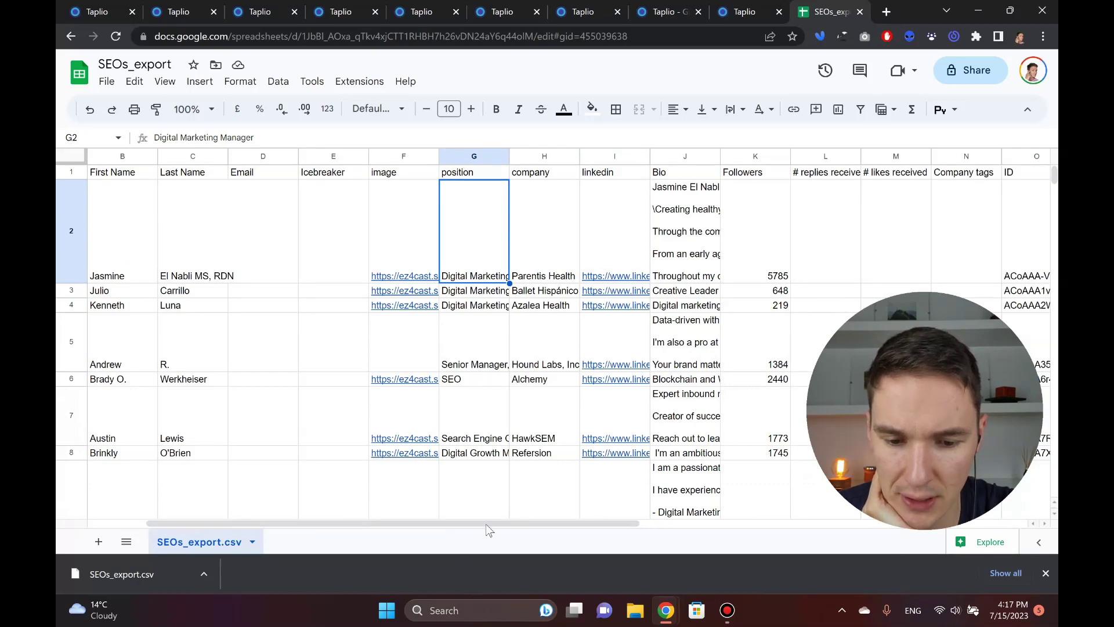
{"action": "left_click_drag", "start_coordinate": [487, 522], "coordinate": [444, 513]}
Switch back to the SEOs contact list in Taplio and request the email address of the second contact.
{"action": "left_click", "coordinate": [745, 11]}
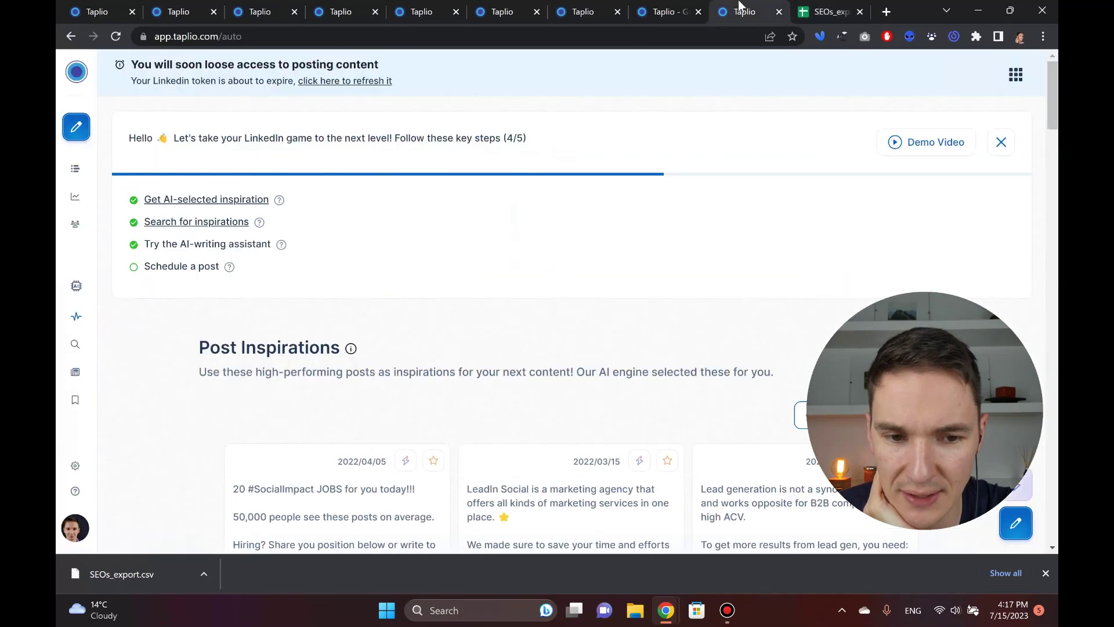
{"action": "left_click", "coordinate": [747, 7]}
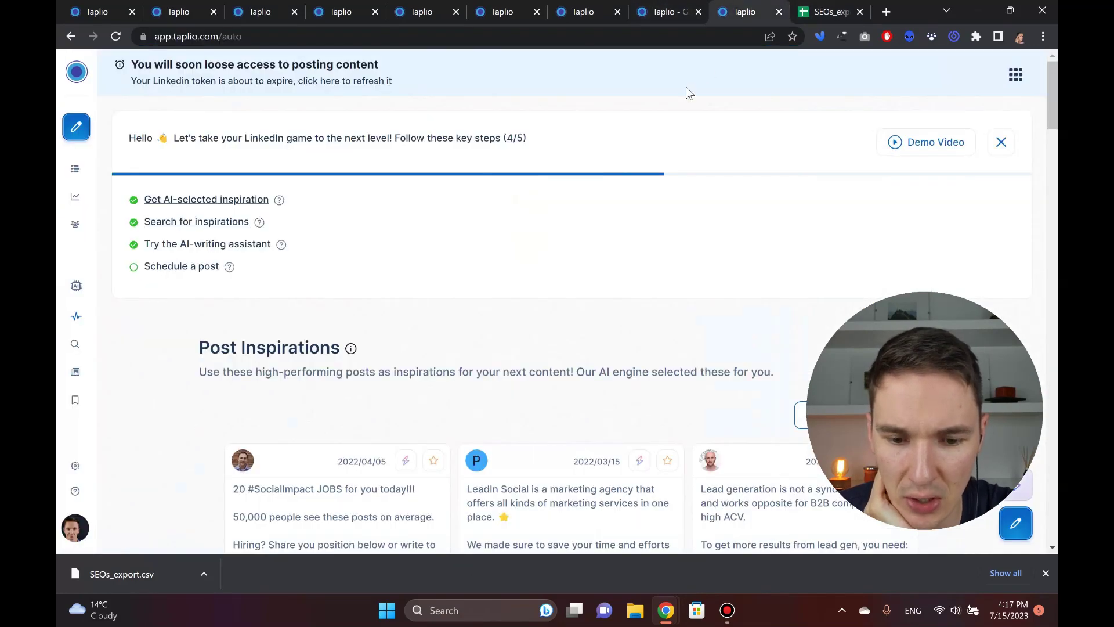
{"action": "left_click", "coordinate": [500, 10]}
{"action": "left_click", "coordinate": [437, 7]}
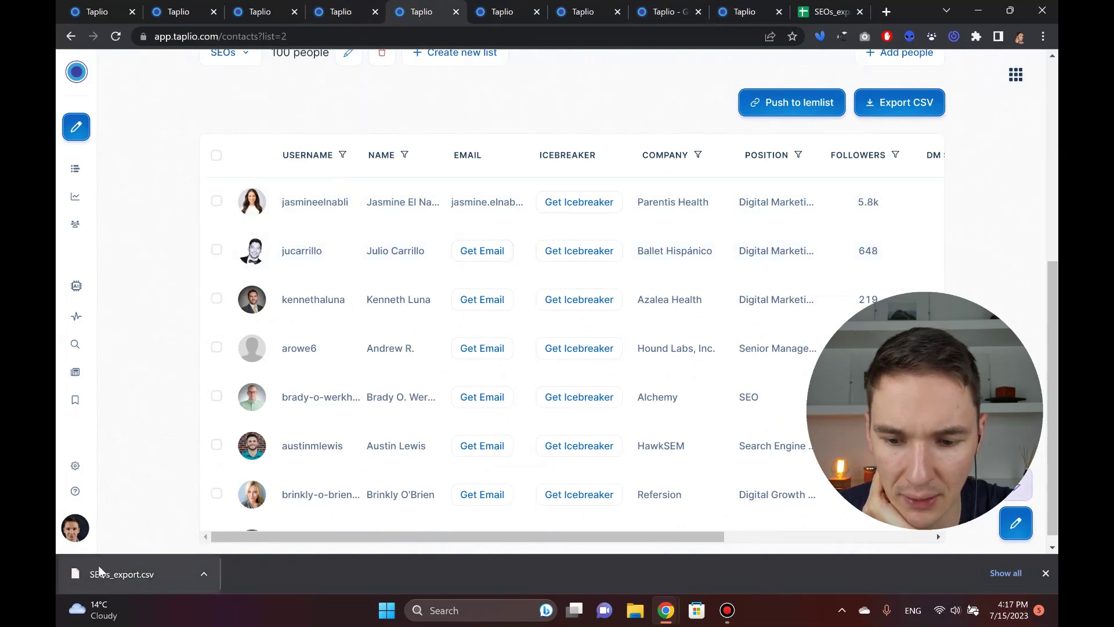
{"action": "mouse_move", "coordinate": [82, 531]}
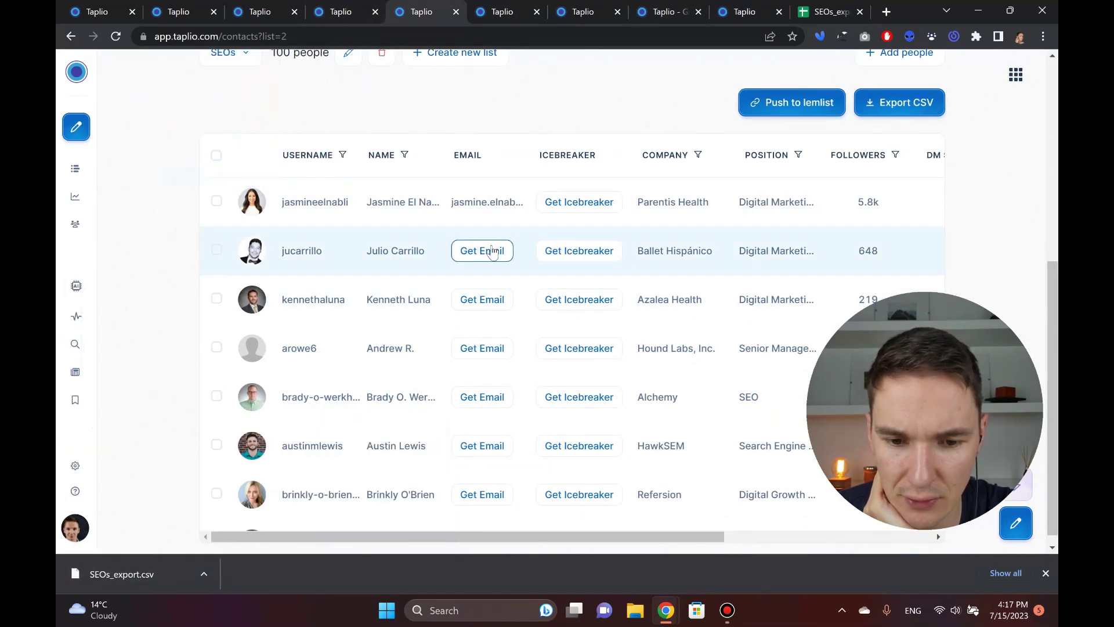
{"action": "left_click", "coordinate": [488, 250]}
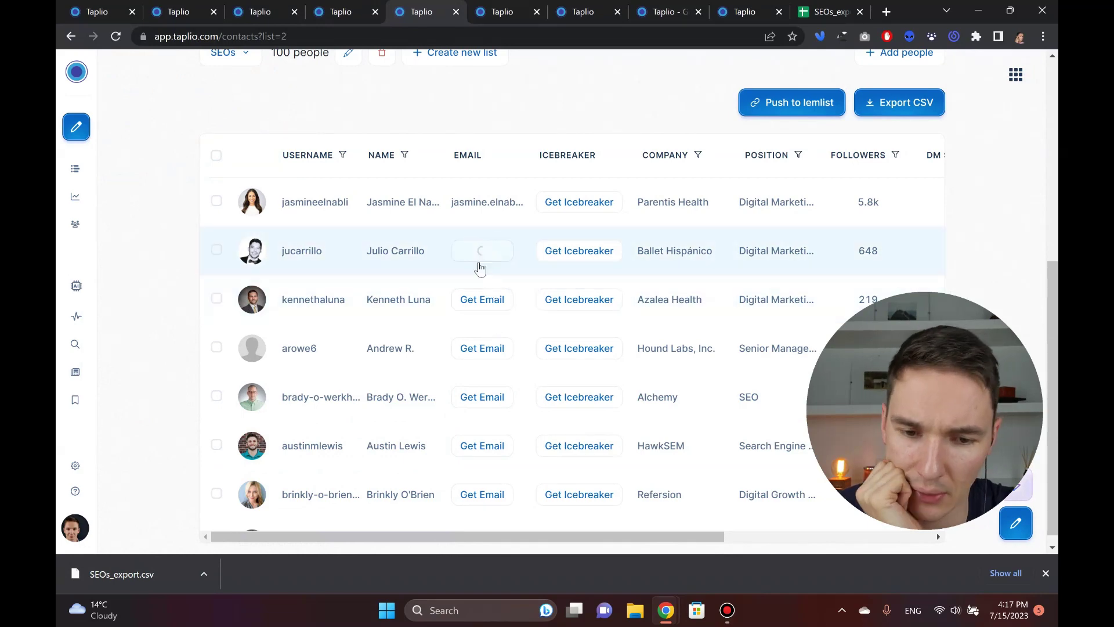
Return to the SEOs_export spreadsheet and create a filter across its data columns.
{"action": "left_click", "coordinate": [827, 11]}
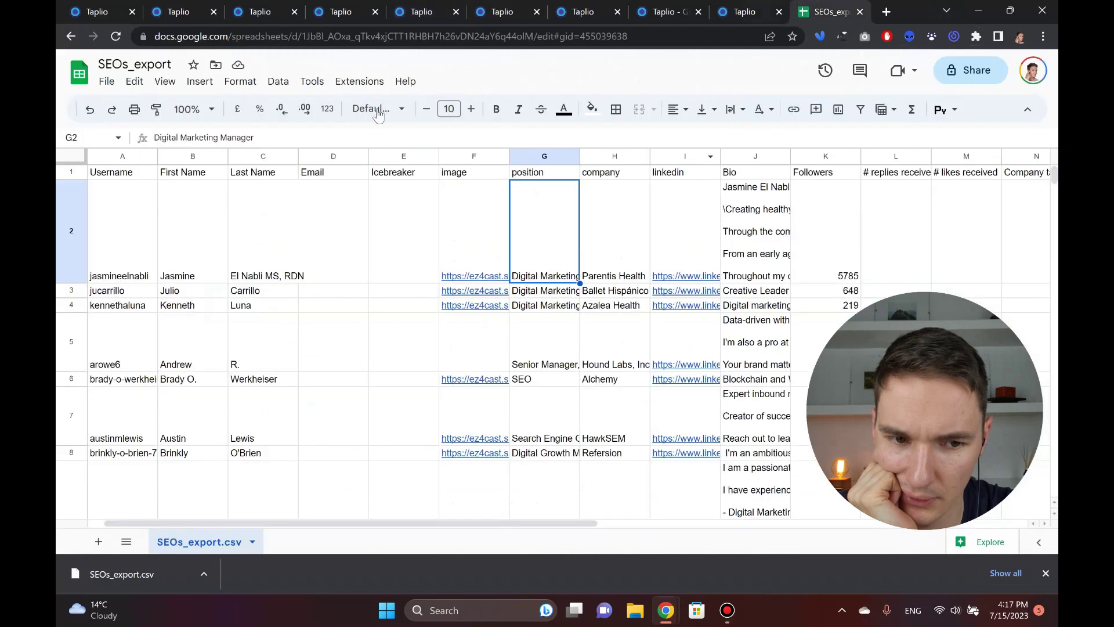
{"action": "left_click", "coordinate": [348, 157]}
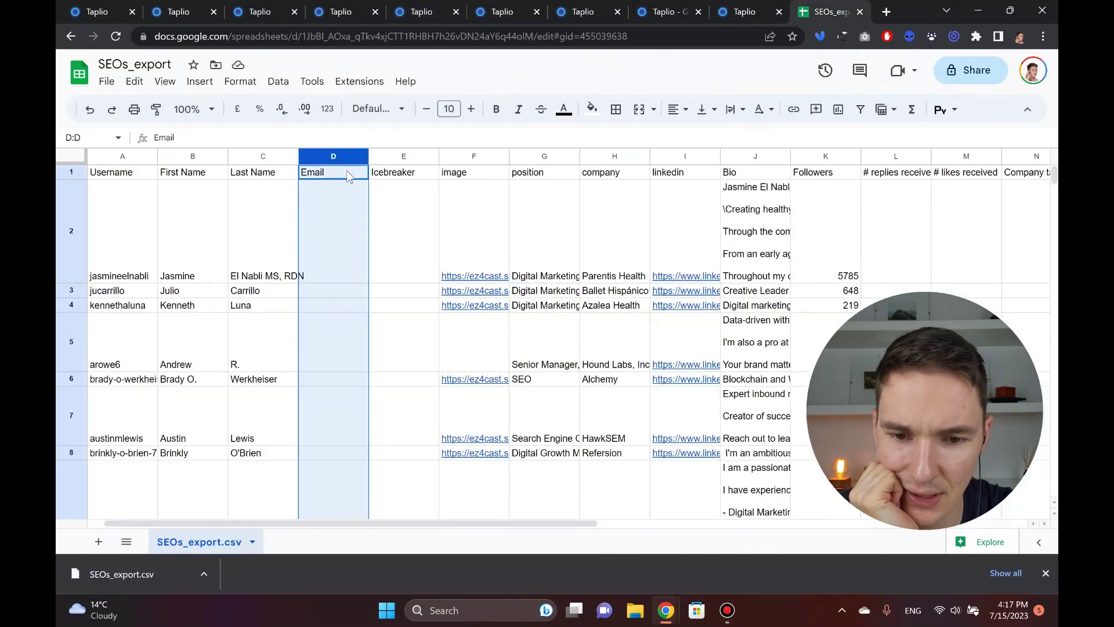
{"action": "left_click", "coordinate": [349, 176]}
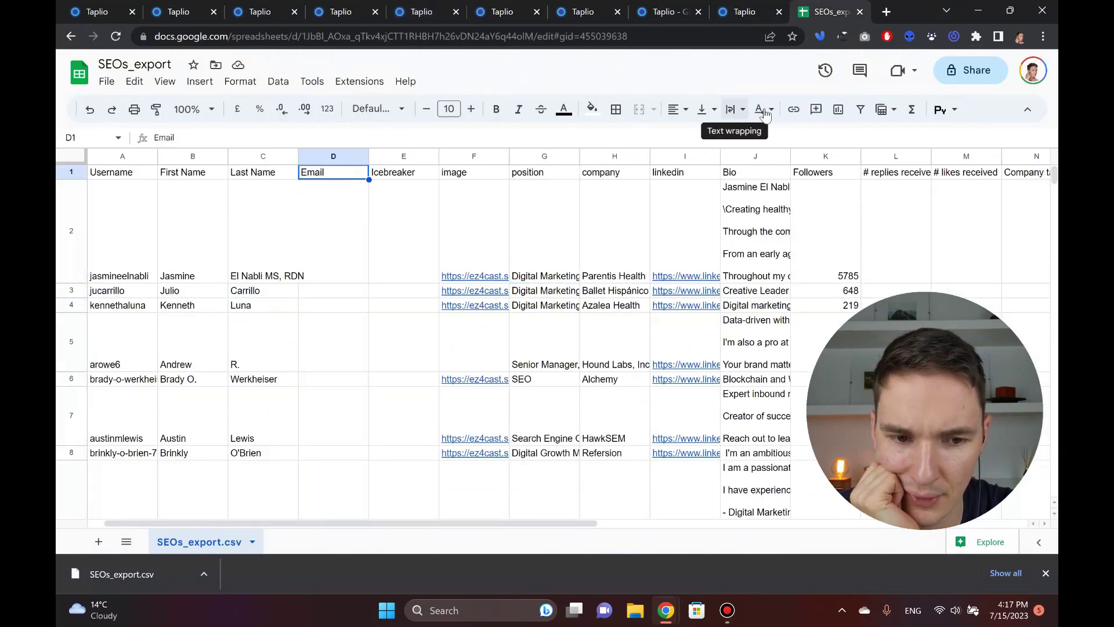
{"action": "left_click", "coordinate": [860, 109]}
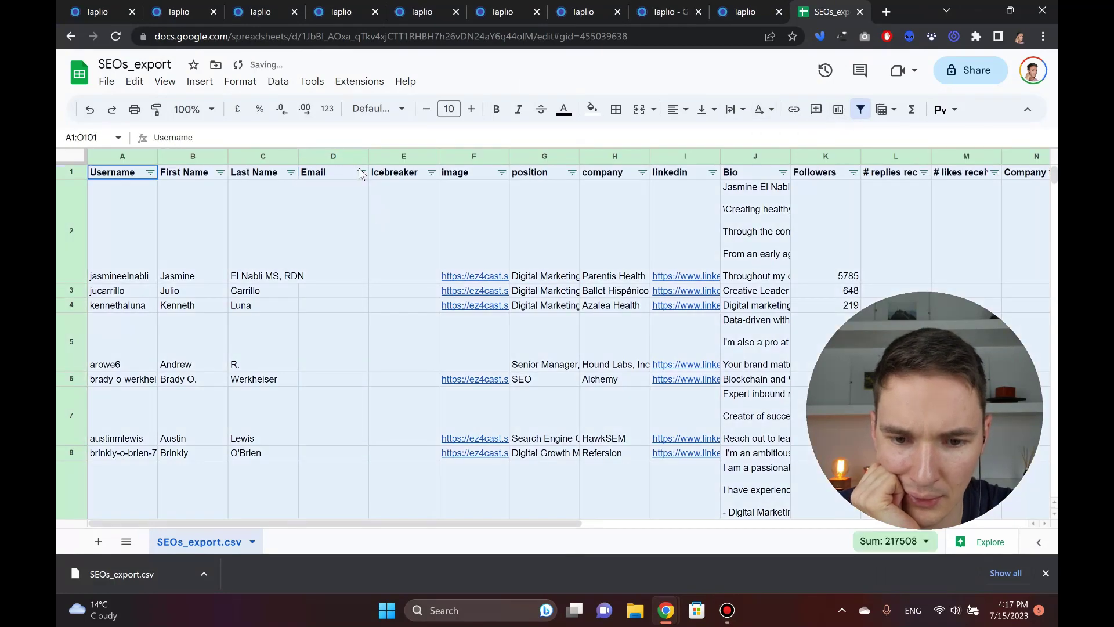
Sort the Email column from Z to A and filter out its blank values.
{"action": "left_click", "coordinate": [361, 173]}
{"action": "left_click", "coordinate": [332, 197]}
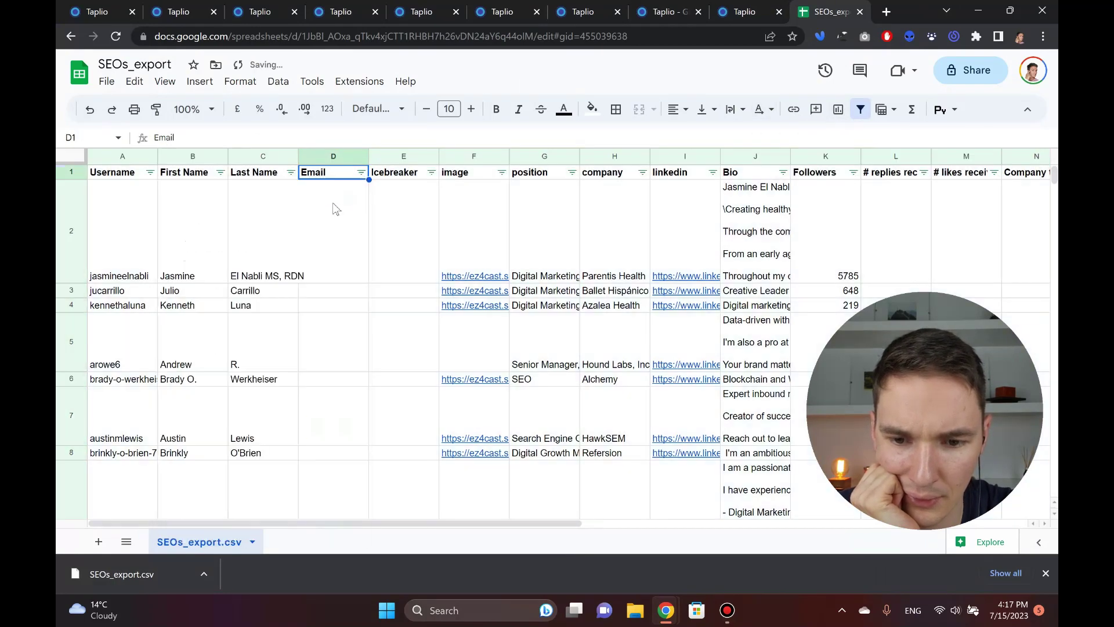
{"action": "left_click", "coordinate": [363, 174]}
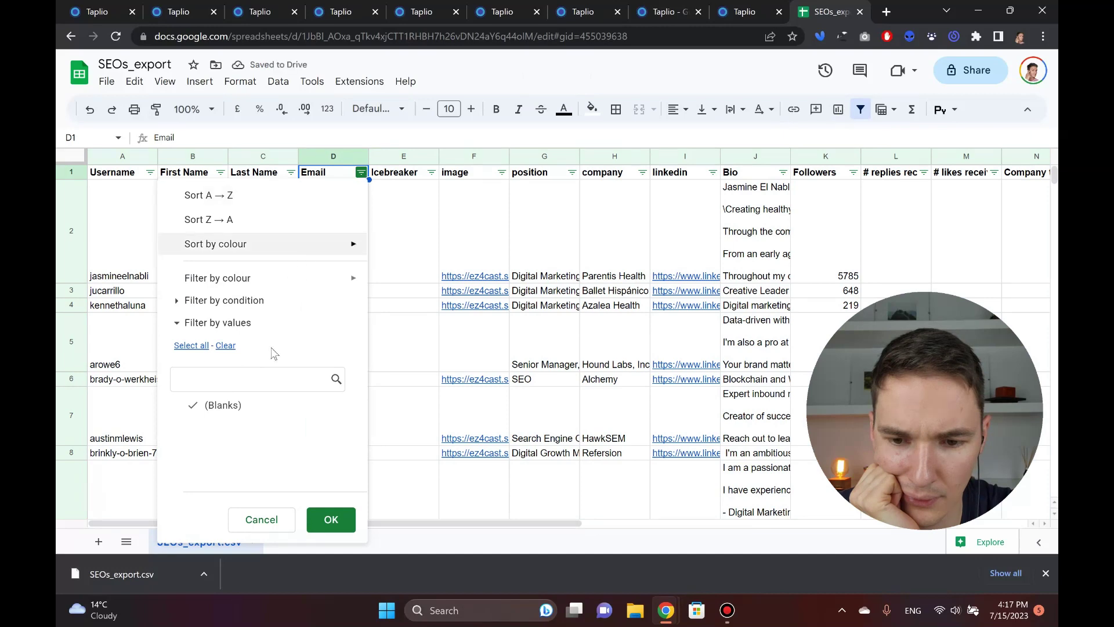
{"action": "left_click", "coordinate": [257, 226]}
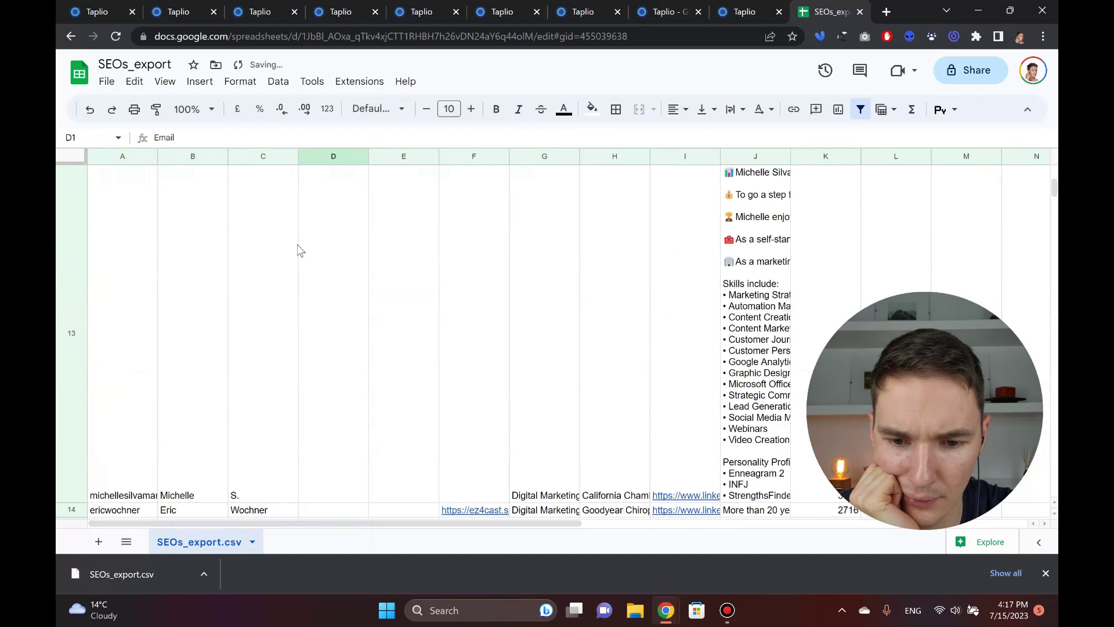
{"action": "left_click", "coordinate": [362, 175]}
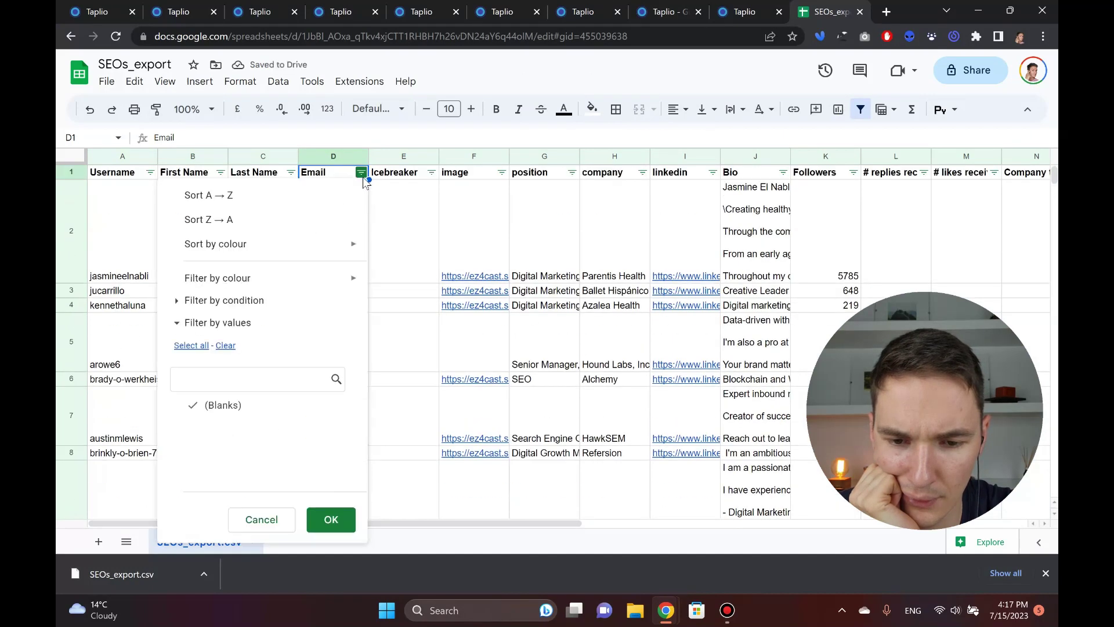
{"action": "left_click", "coordinate": [331, 520]}
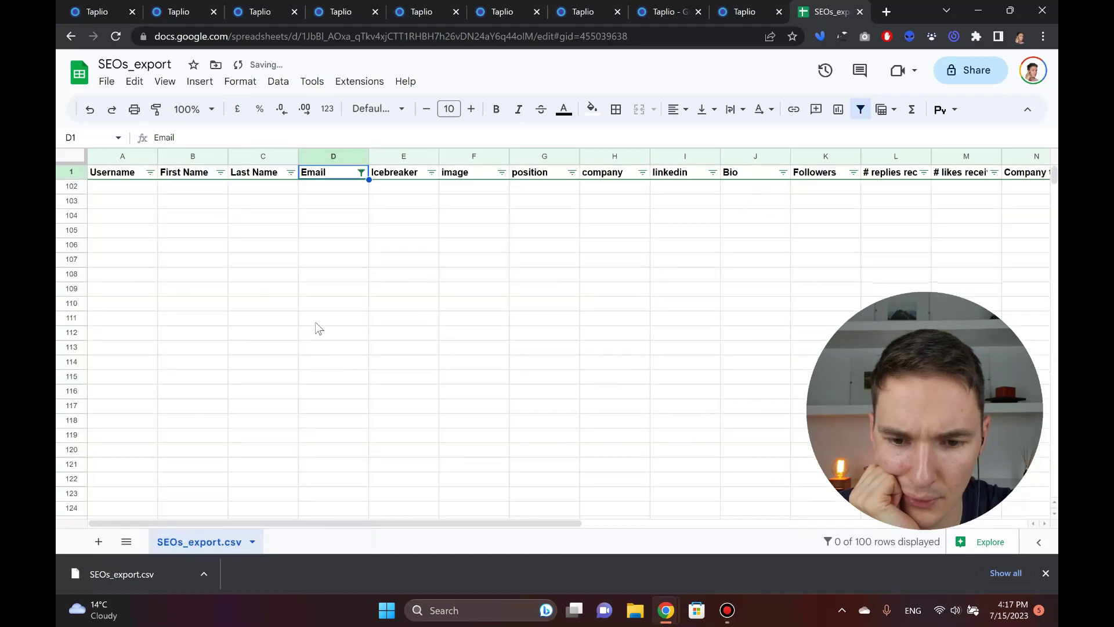
Go back to the SEOs contact list in Taplio and generate an icebreaker for the first contact.
{"action": "left_click", "coordinate": [742, 11]}
{"action": "left_click", "coordinate": [689, 11]}
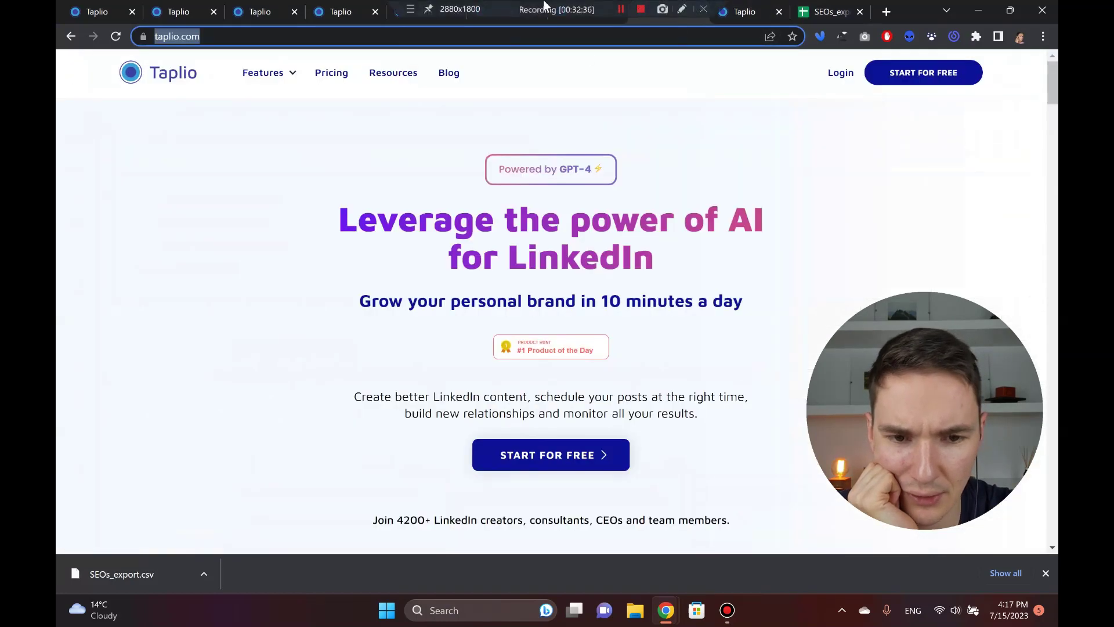
{"action": "left_click", "coordinate": [418, 11]}
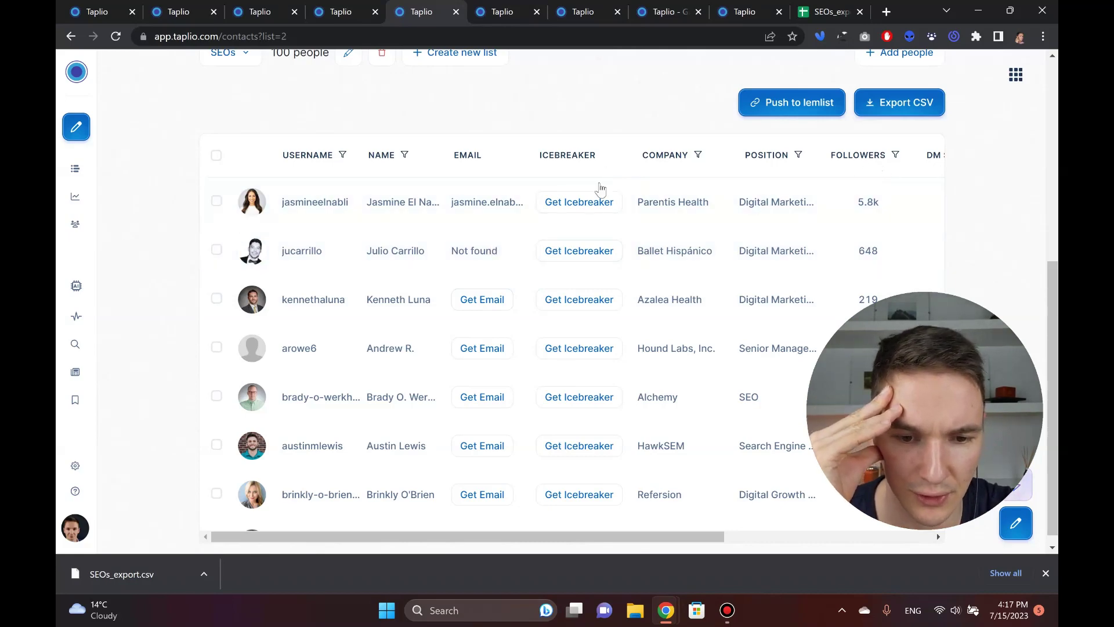
{"action": "left_click", "coordinate": [596, 208]}
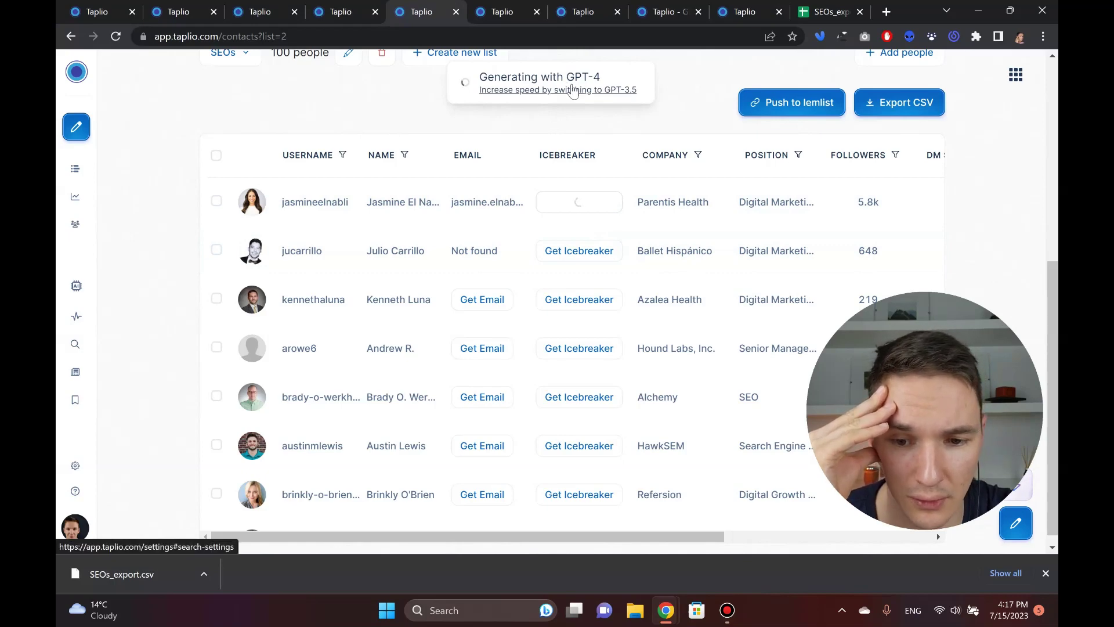
{"action": "mouse_move", "coordinate": [137, 543]}
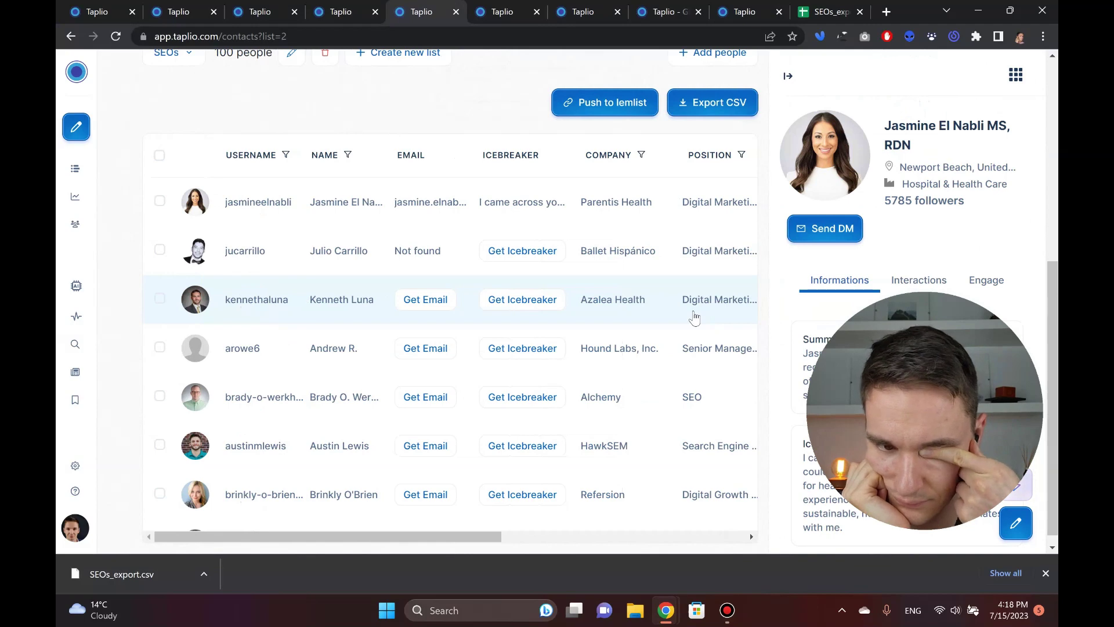
Read the generated icebreaker in the first contact's profile details and copy its text.
{"action": "scroll", "coordinate": [976, 208], "scroll_direction": "down", "scroll_amount": 2}
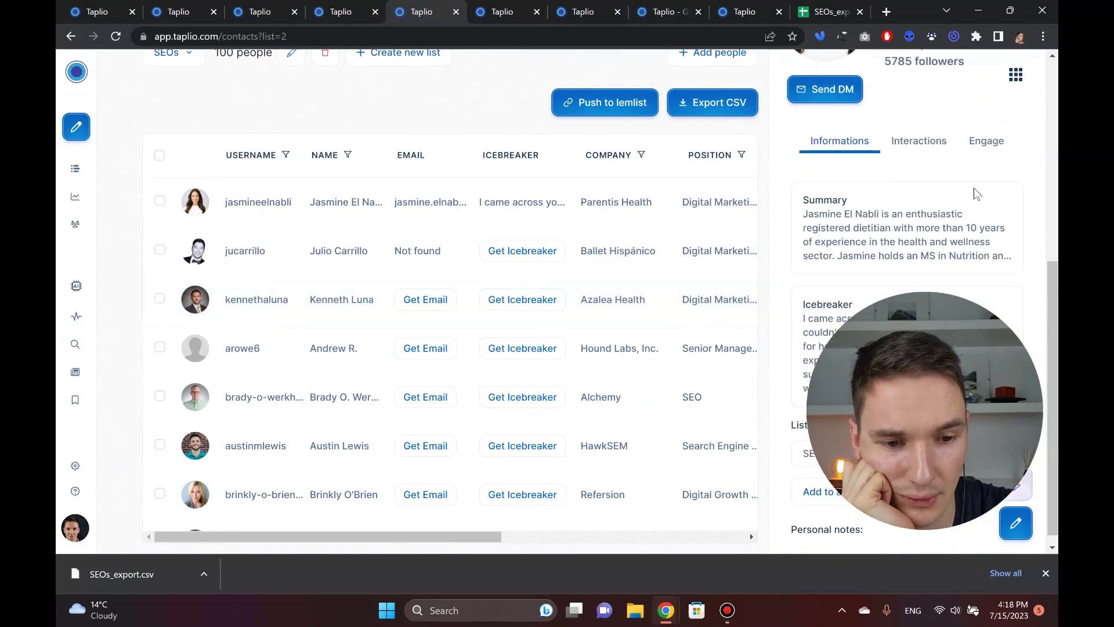
{"action": "scroll", "coordinate": [893, 191], "scroll_direction": "down", "scroll_amount": 2}
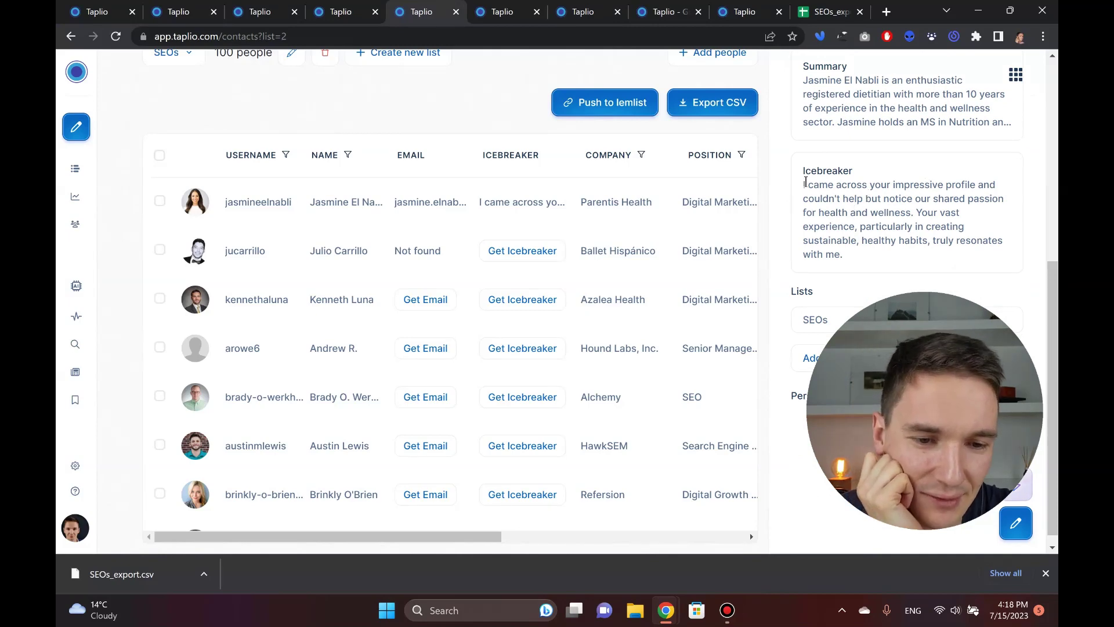
{"action": "left_click_drag", "start_coordinate": [806, 182], "coordinate": [939, 198]}
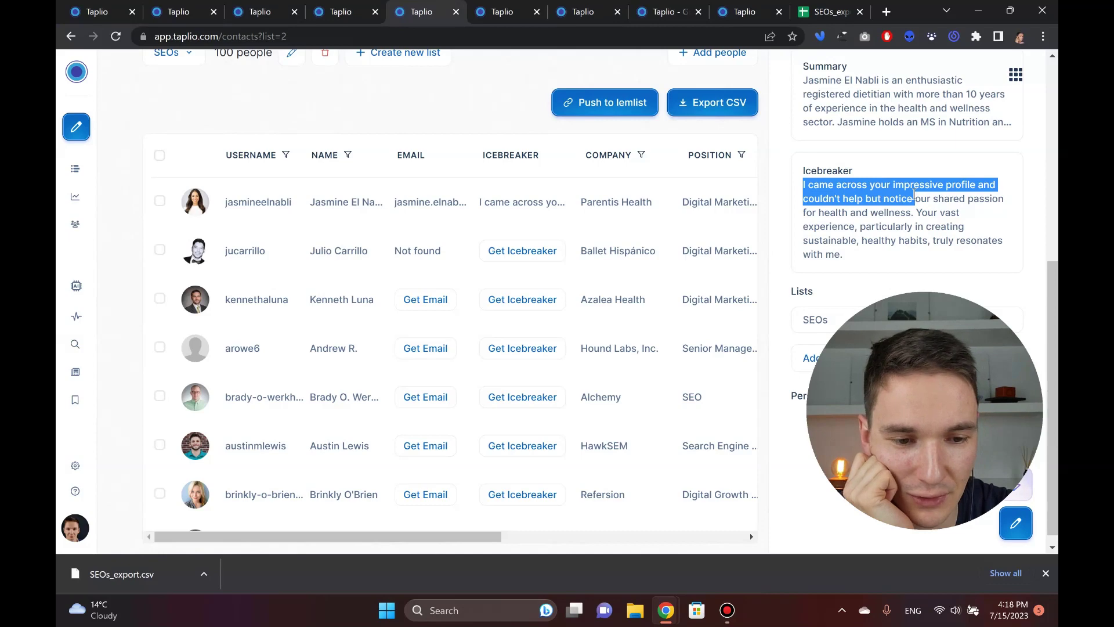
{"action": "left_click_drag", "start_coordinate": [914, 195], "coordinate": [847, 255]}
{"action": "key", "text": "ctrl+c"}
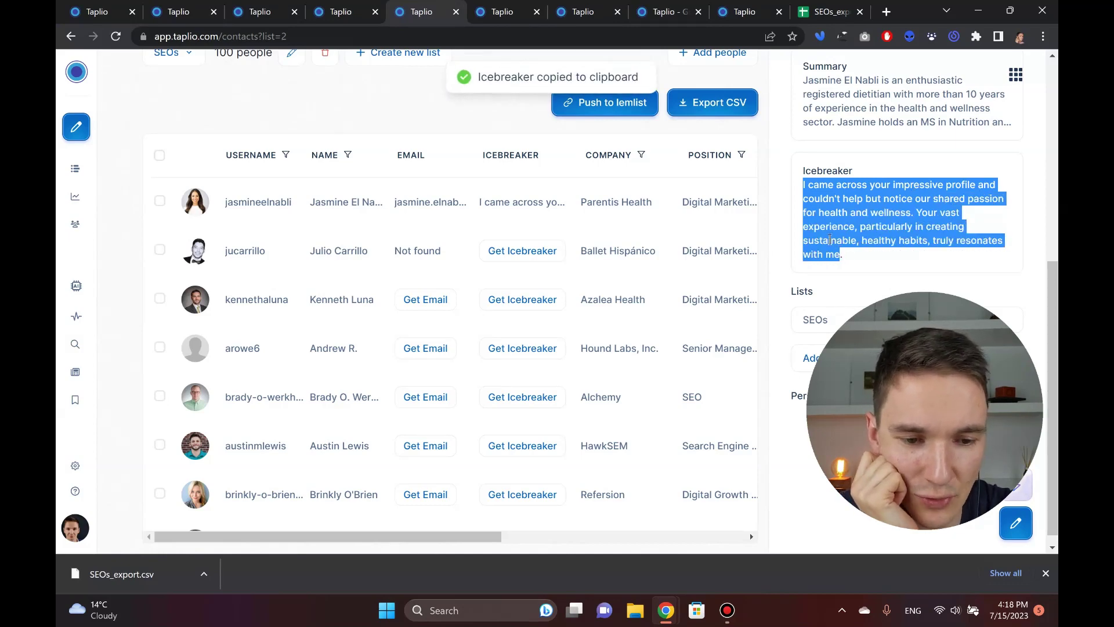
Generate an icebreaker for the second contact and highlight its full text in the profile details.
{"action": "mouse_move", "coordinate": [189, 528]}
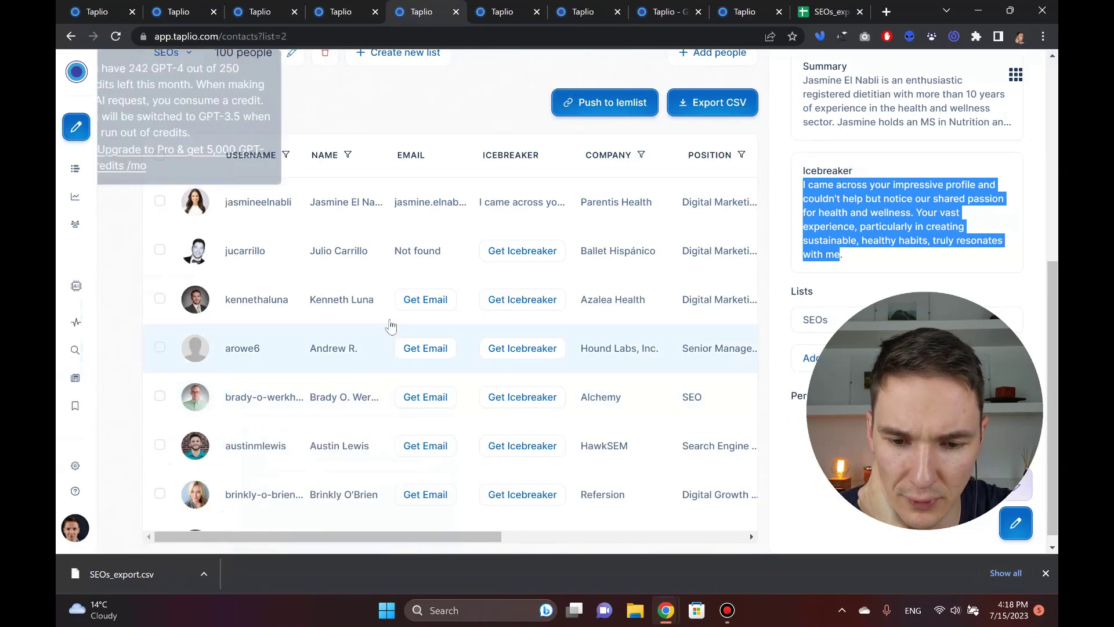
{"action": "left_click", "coordinate": [523, 253]}
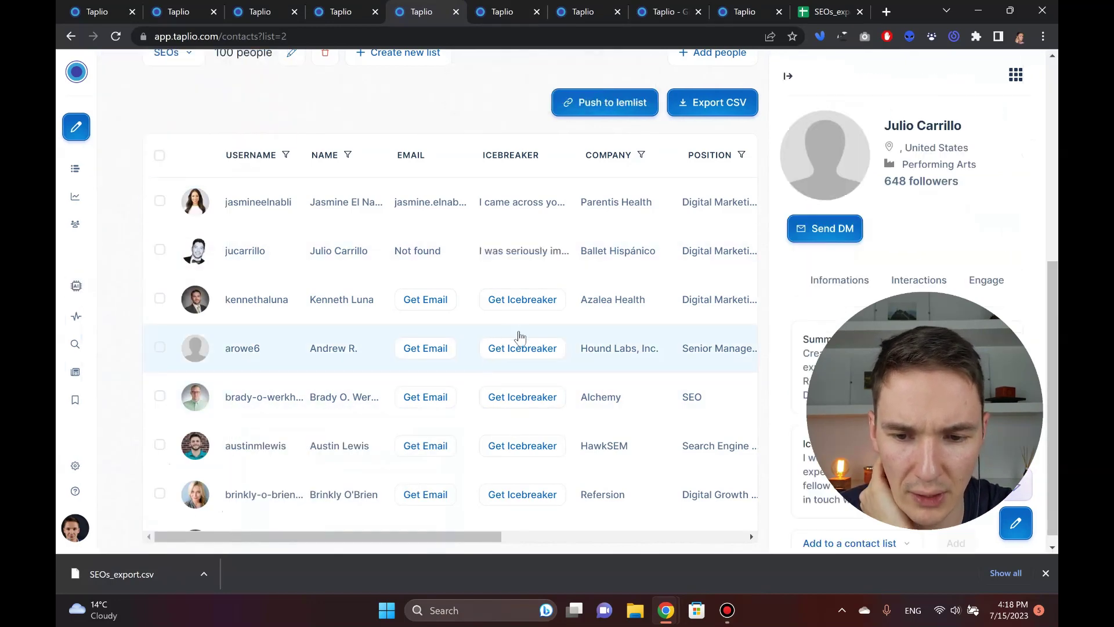
{"action": "scroll", "coordinate": [826, 213], "scroll_direction": "down", "scroll_amount": 4}
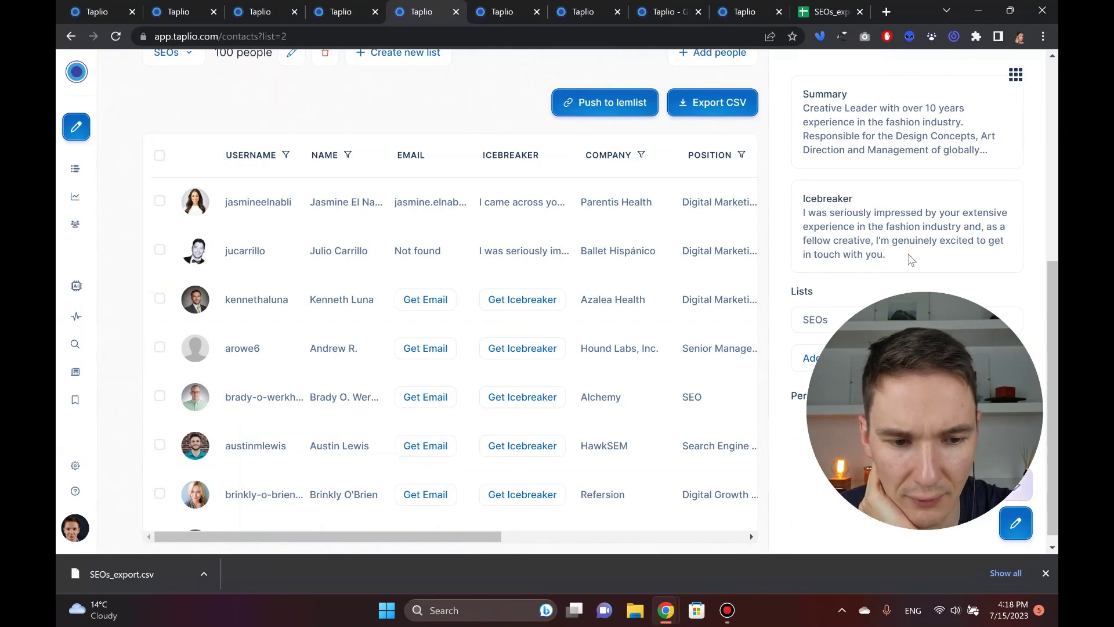
{"action": "left_click_drag", "start_coordinate": [900, 260], "coordinate": [805, 215]}
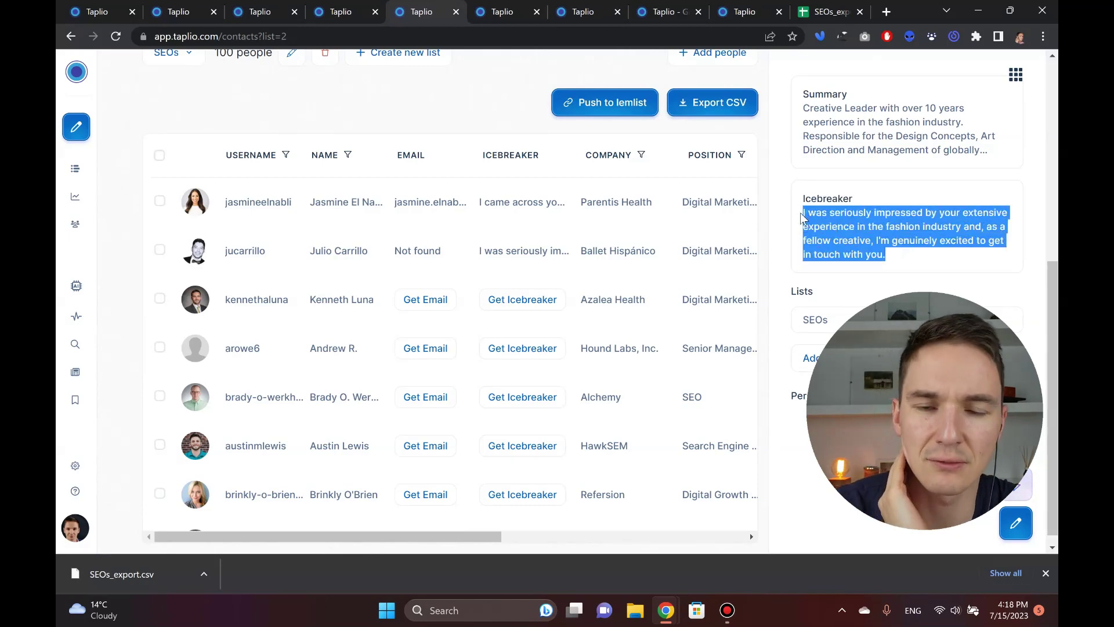
{"action": "scroll", "coordinate": [796, 232], "scroll_direction": "up", "scroll_amount": 3}
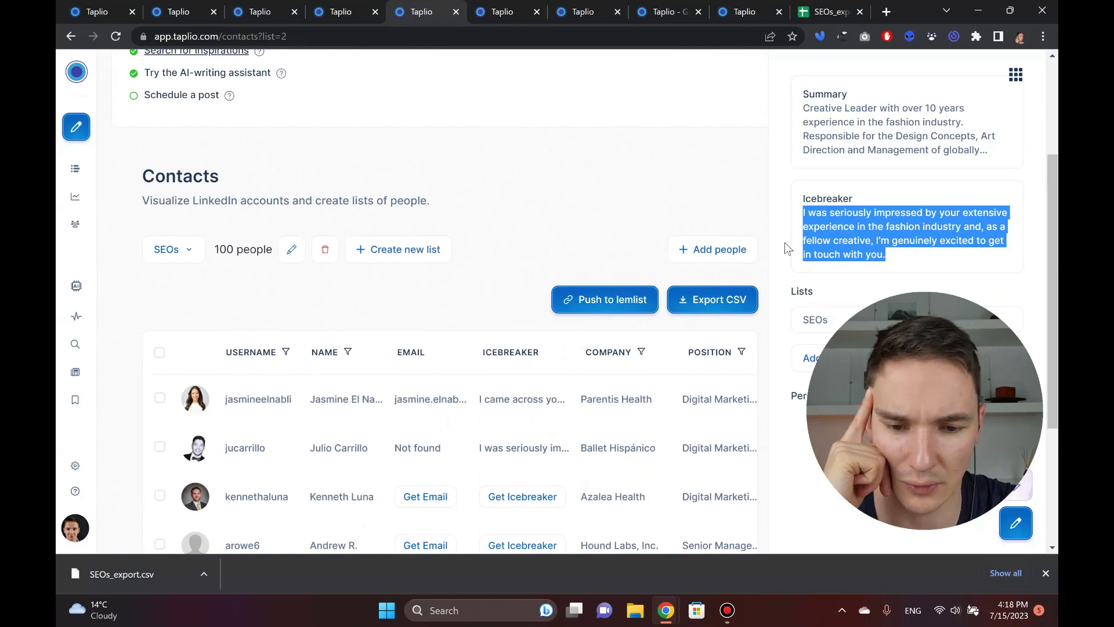
{"action": "scroll", "coordinate": [804, 241], "scroll_direction": "up", "scroll_amount": 4}
{"action": "scroll", "coordinate": [803, 244], "scroll_direction": "down", "scroll_amount": 4}
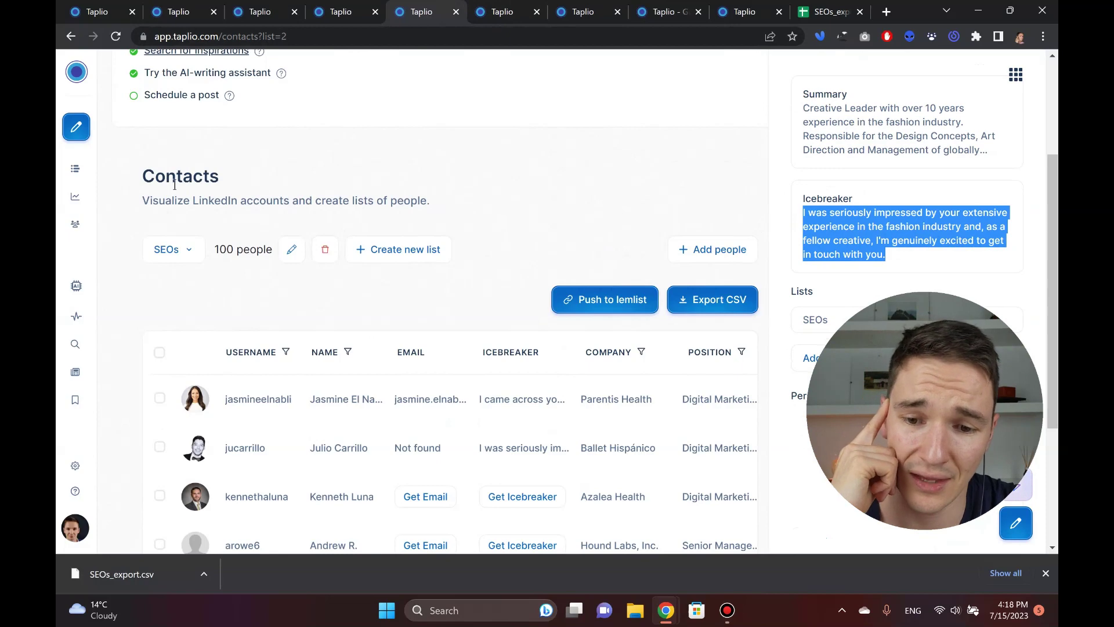
{"action": "scroll", "coordinate": [185, 185], "scroll_direction": "up", "scroll_amount": 3}
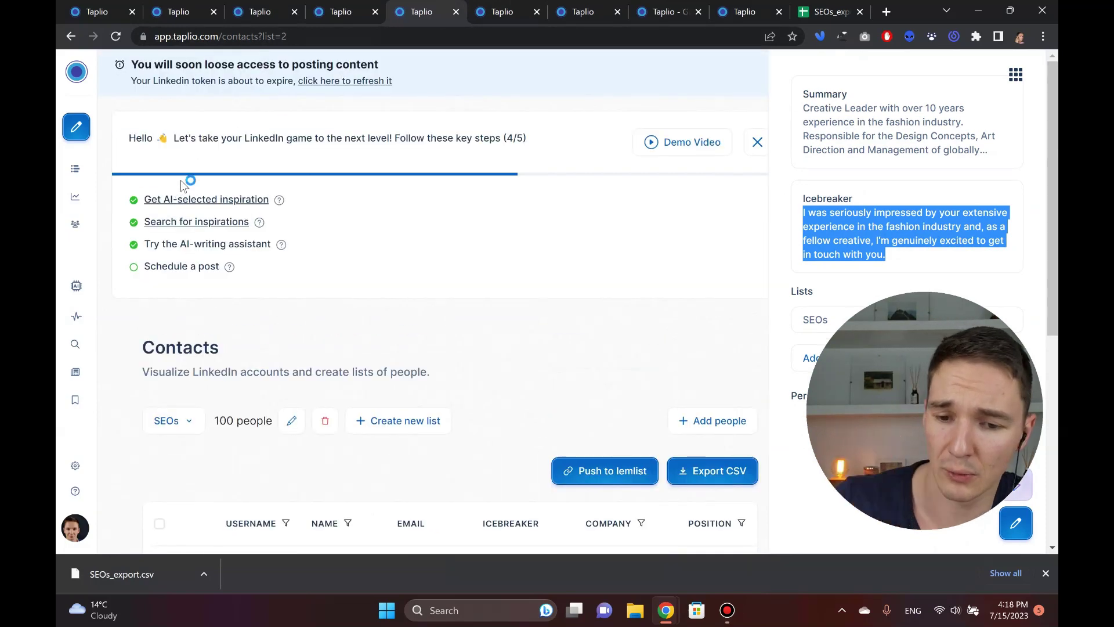
{"action": "scroll", "coordinate": [469, 248], "scroll_direction": "down", "scroll_amount": 5}
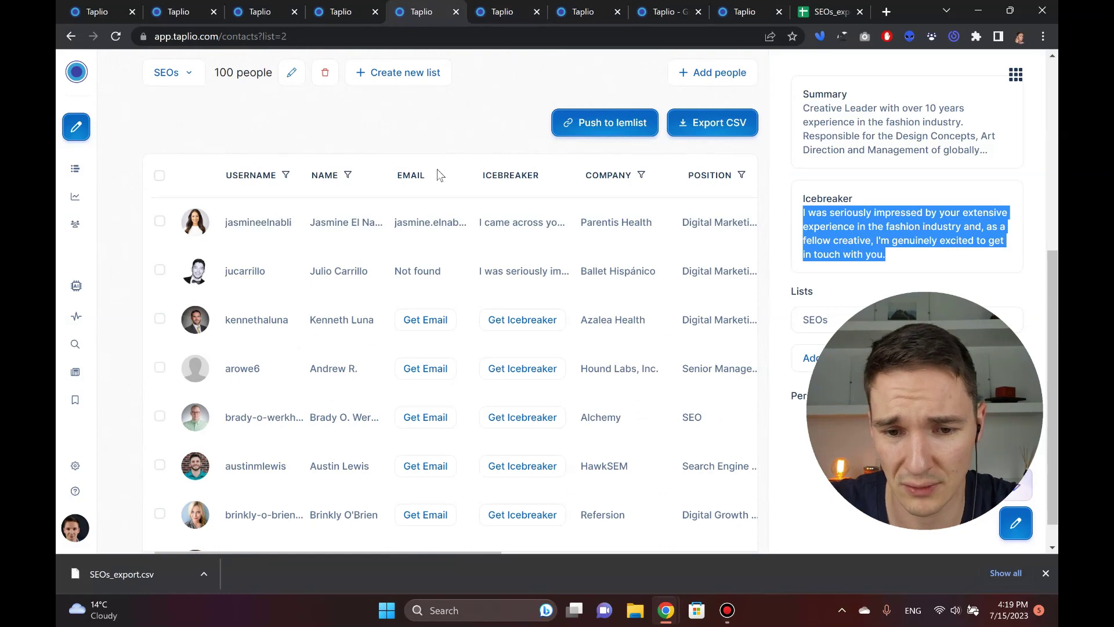
{"action": "scroll", "coordinate": [535, 141], "scroll_direction": "up", "scroll_amount": 3}
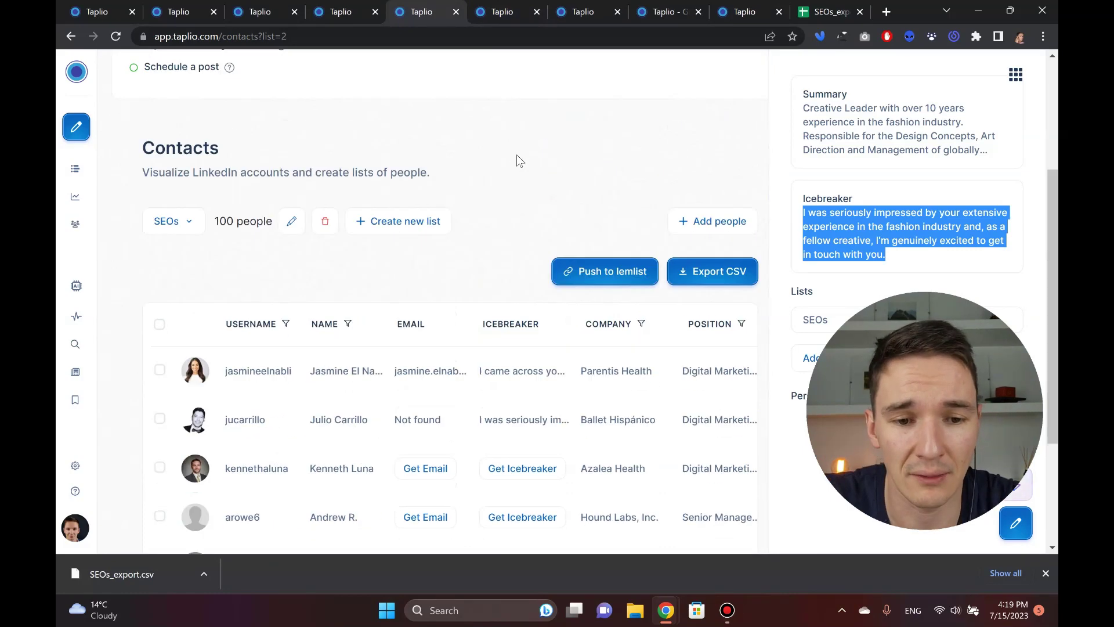
Switch to the Direct Messages page and examine its recipients, message content, Premium InMails option, pro tips and DM history sections.
{"action": "left_click", "coordinate": [492, 17]}
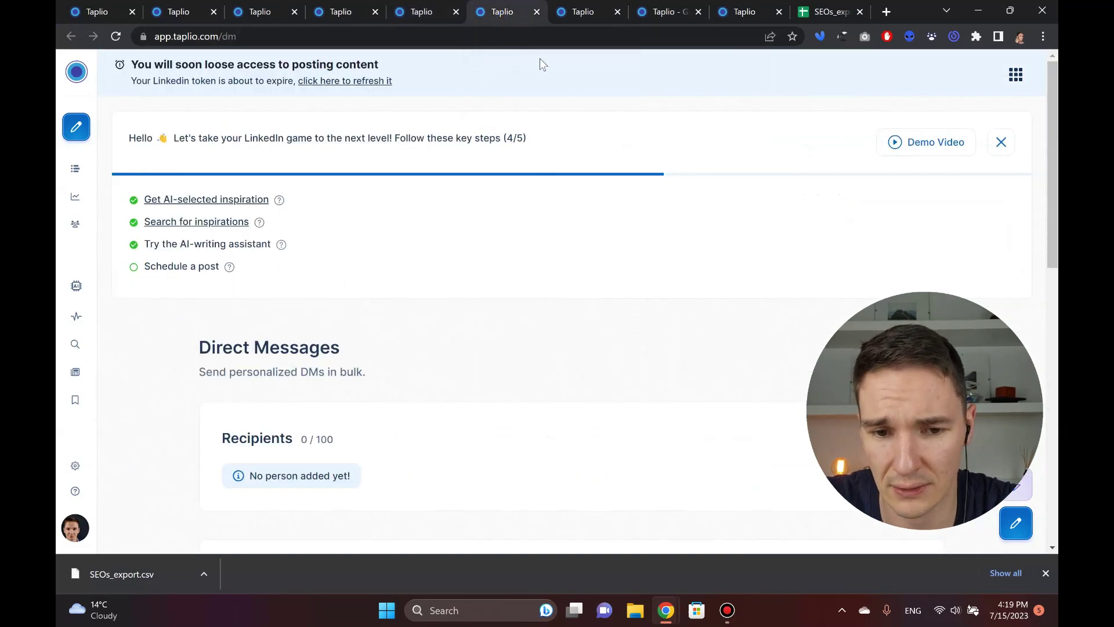
{"action": "scroll", "coordinate": [291, 273], "scroll_direction": "down", "scroll_amount": 3}
{"action": "triple_click", "coordinate": [299, 233]}
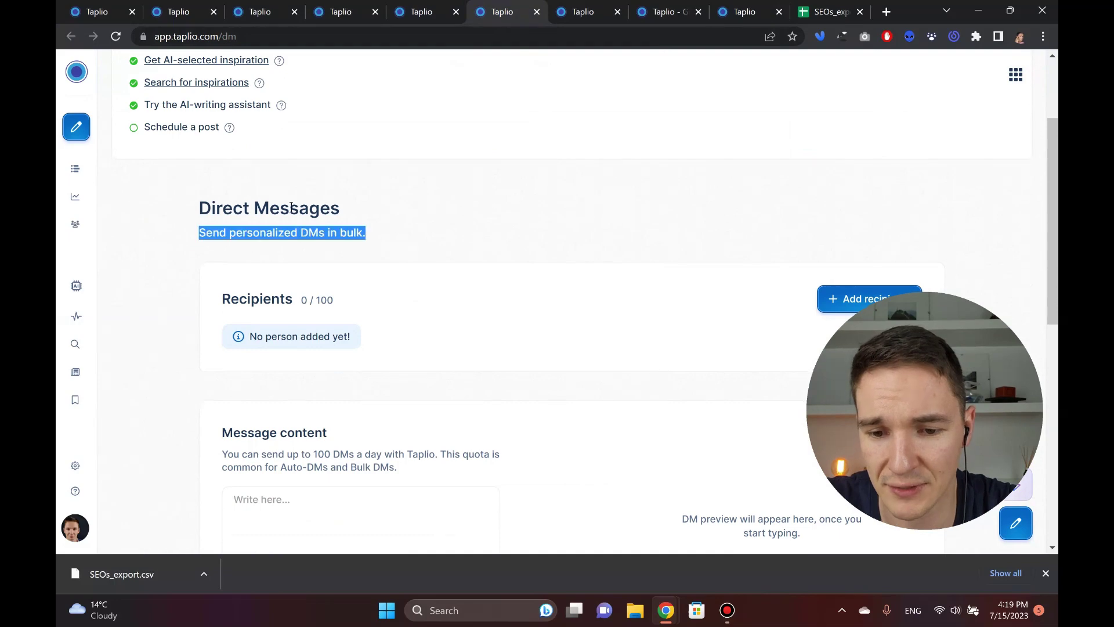
{"action": "triple_click", "coordinate": [292, 207]}
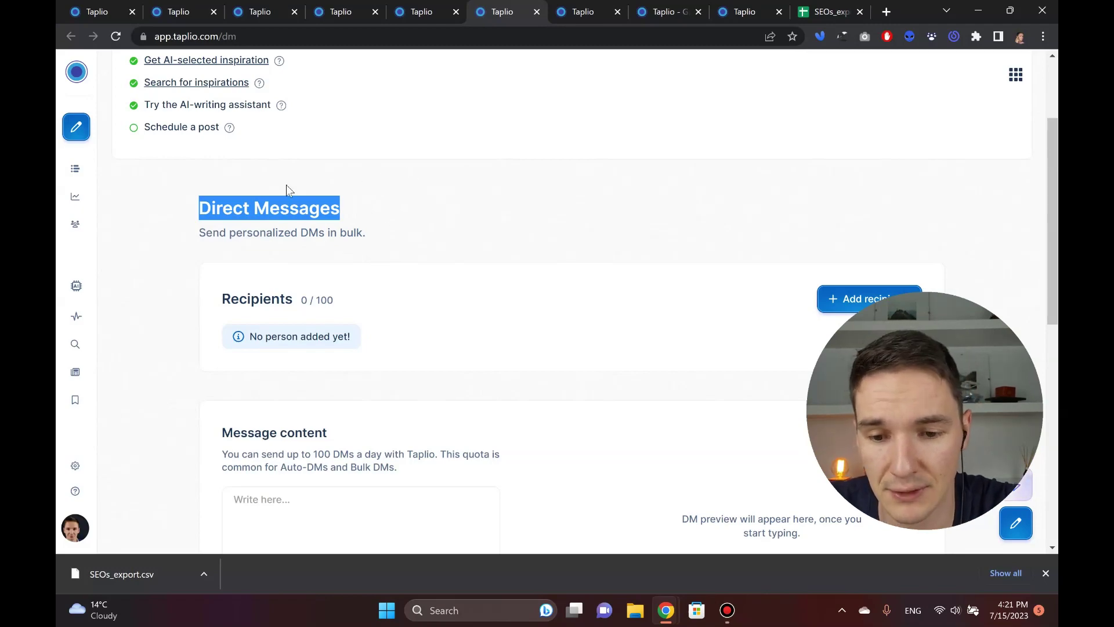
{"action": "scroll", "coordinate": [275, 189], "scroll_direction": "down", "scroll_amount": 2}
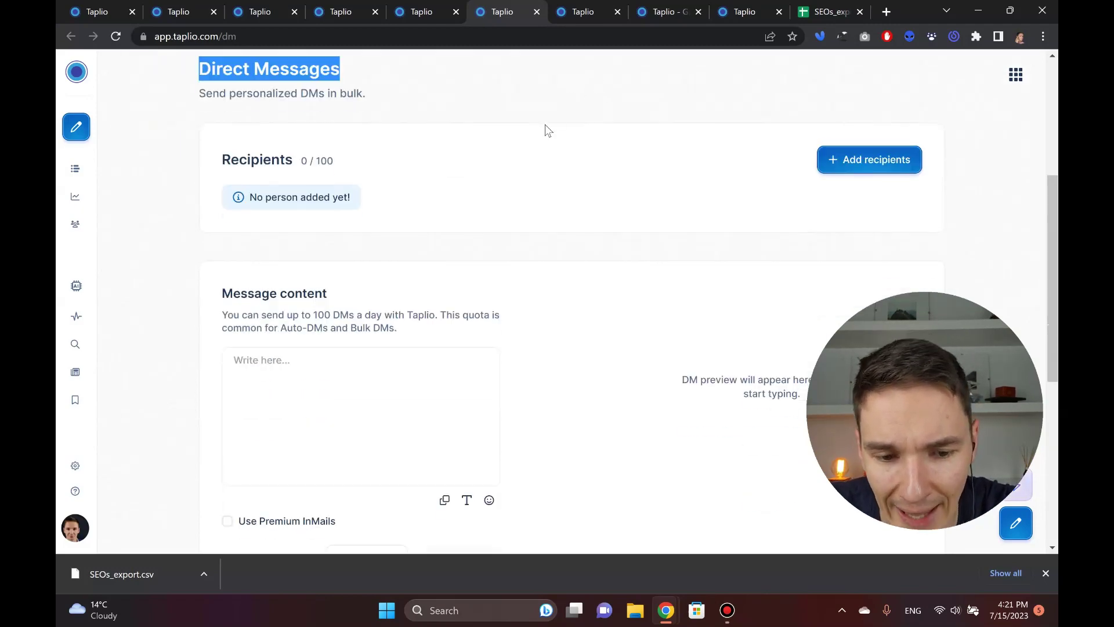
{"action": "scroll", "coordinate": [545, 130], "scroll_direction": "down", "scroll_amount": 3}
{"action": "scroll", "coordinate": [276, 184], "scroll_direction": "up", "scroll_amount": 4}
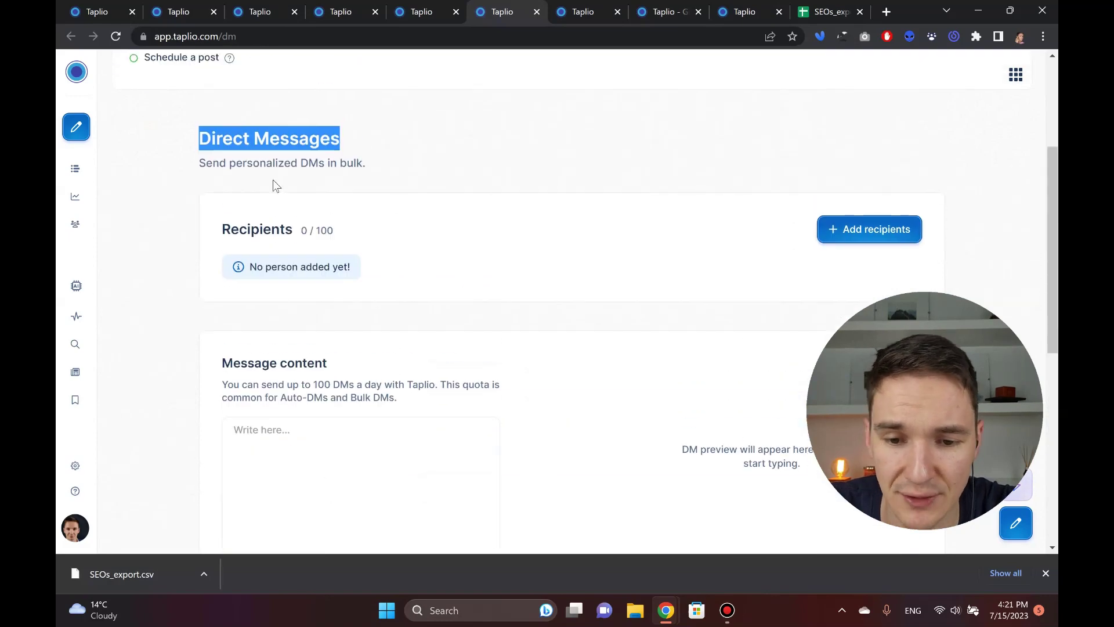
{"action": "left_click", "coordinate": [314, 228]}
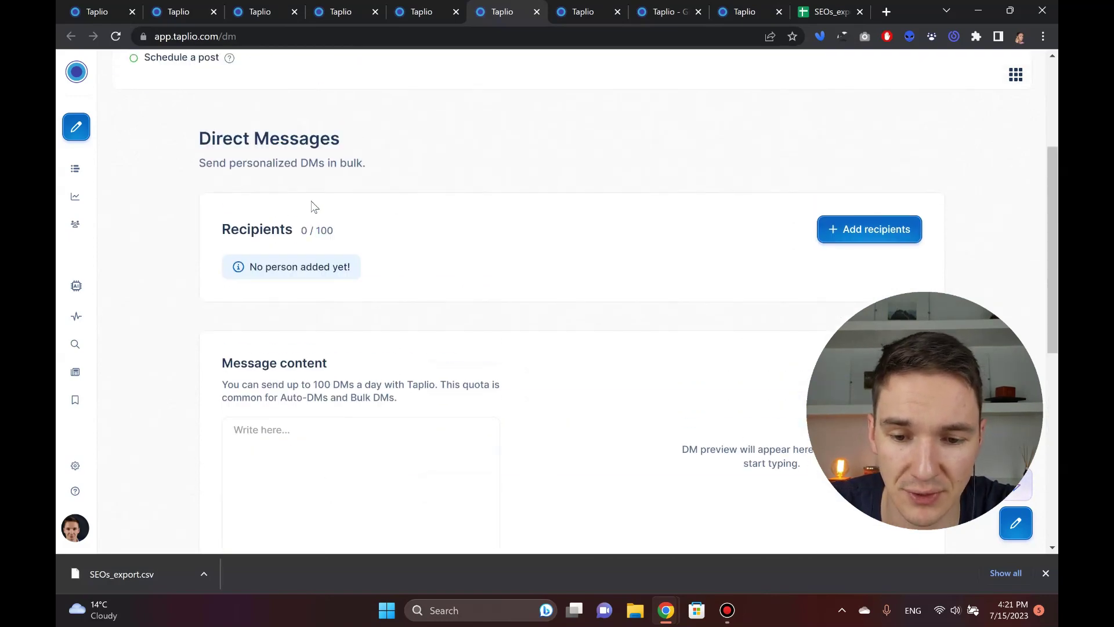
{"action": "scroll", "coordinate": [340, 165], "scroll_direction": "down", "scroll_amount": 3}
{"action": "scroll", "coordinate": [339, 164], "scroll_direction": "down", "scroll_amount": 3}
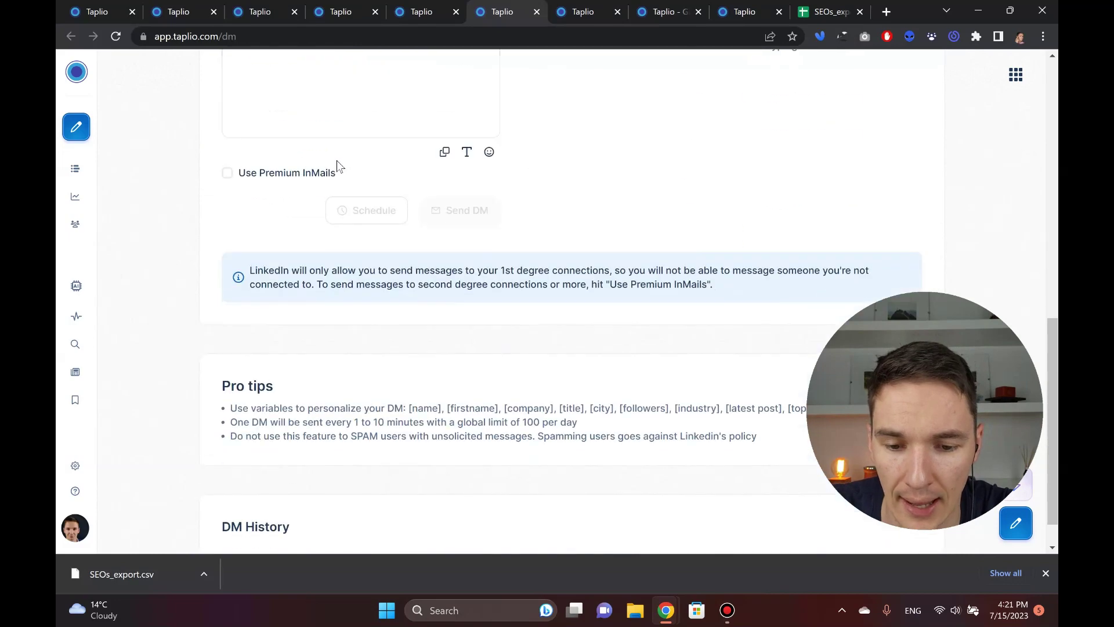
{"action": "scroll", "coordinate": [332, 174], "scroll_direction": "down", "scroll_amount": 1}
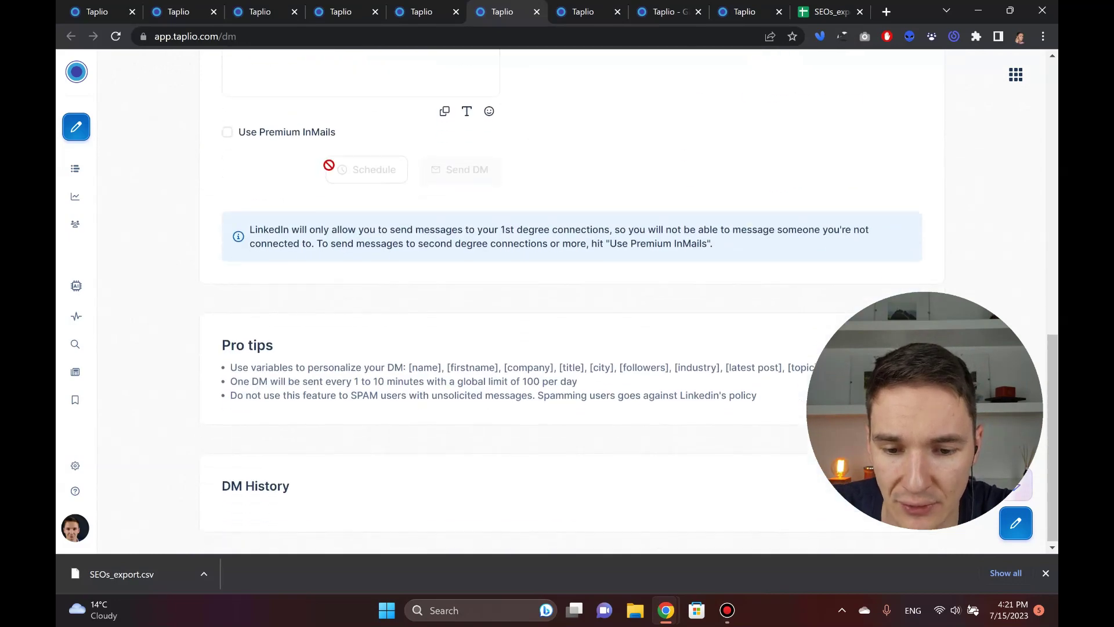
{"action": "scroll", "coordinate": [344, 196], "scroll_direction": "up", "scroll_amount": 5}
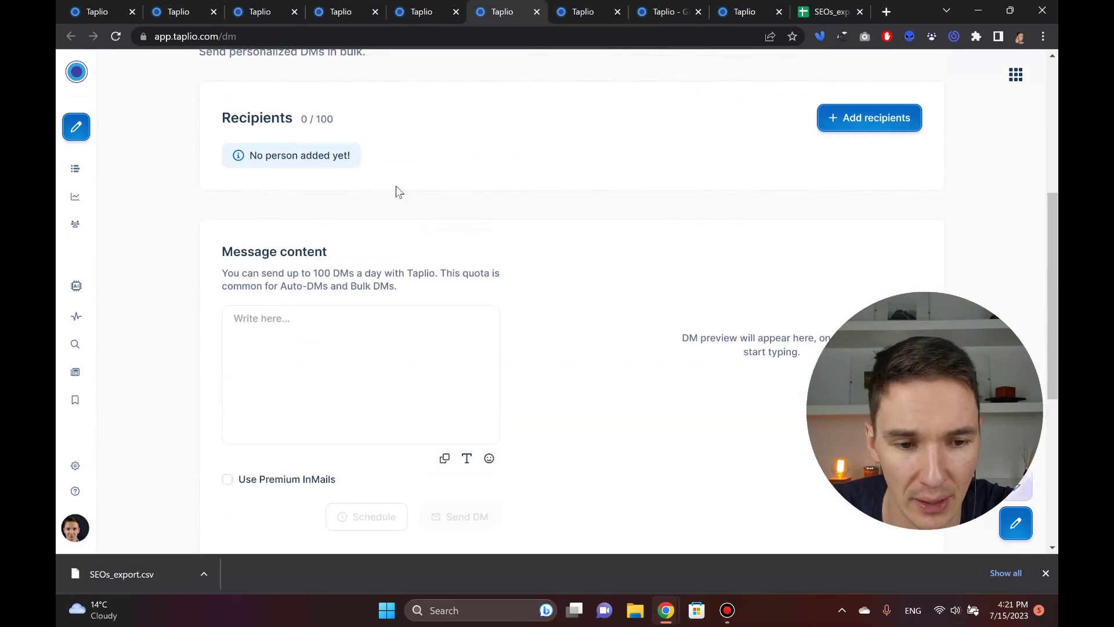
Open the Add DM recipients dialog and examine its options for adding people from a Taplio list or a specific account.
{"action": "left_click", "coordinate": [850, 120]}
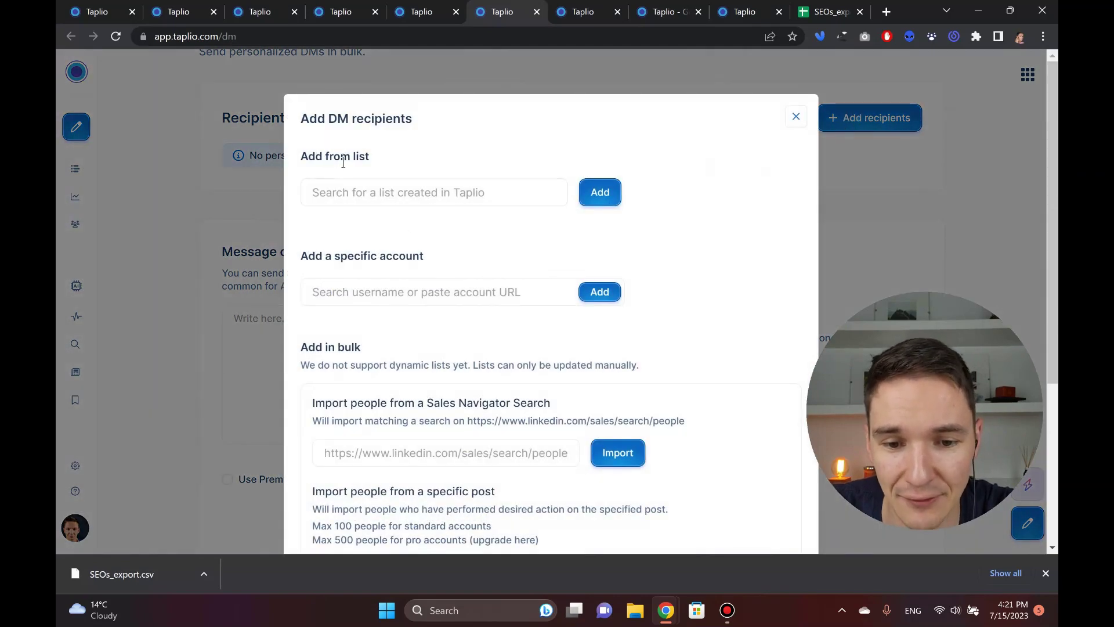
{"action": "left_click", "coordinate": [401, 200]}
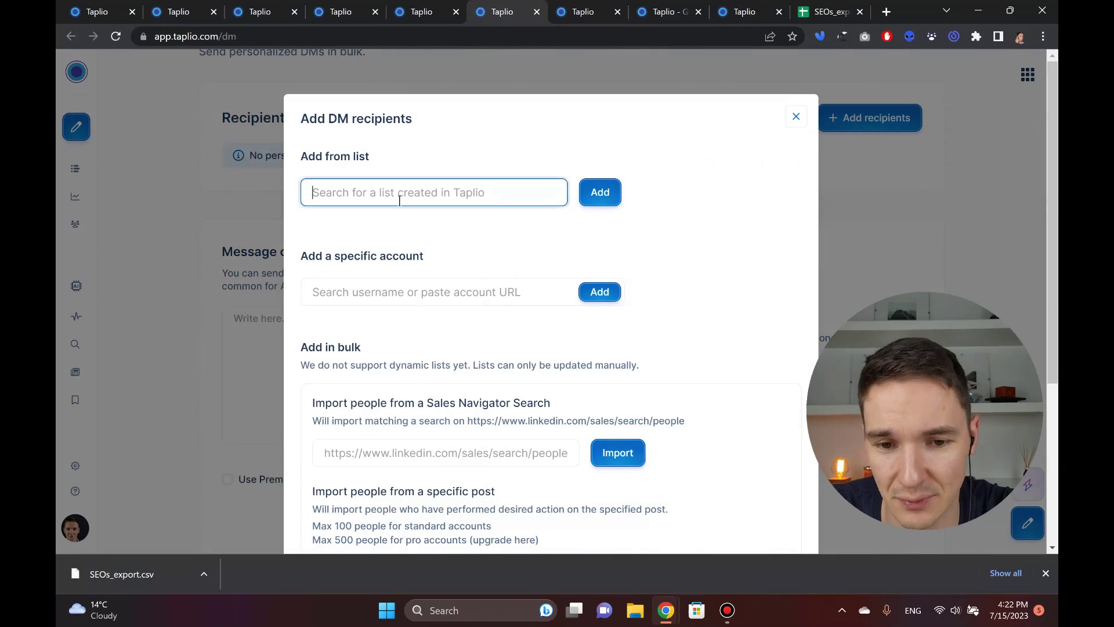
{"action": "left_click", "coordinate": [399, 200]}
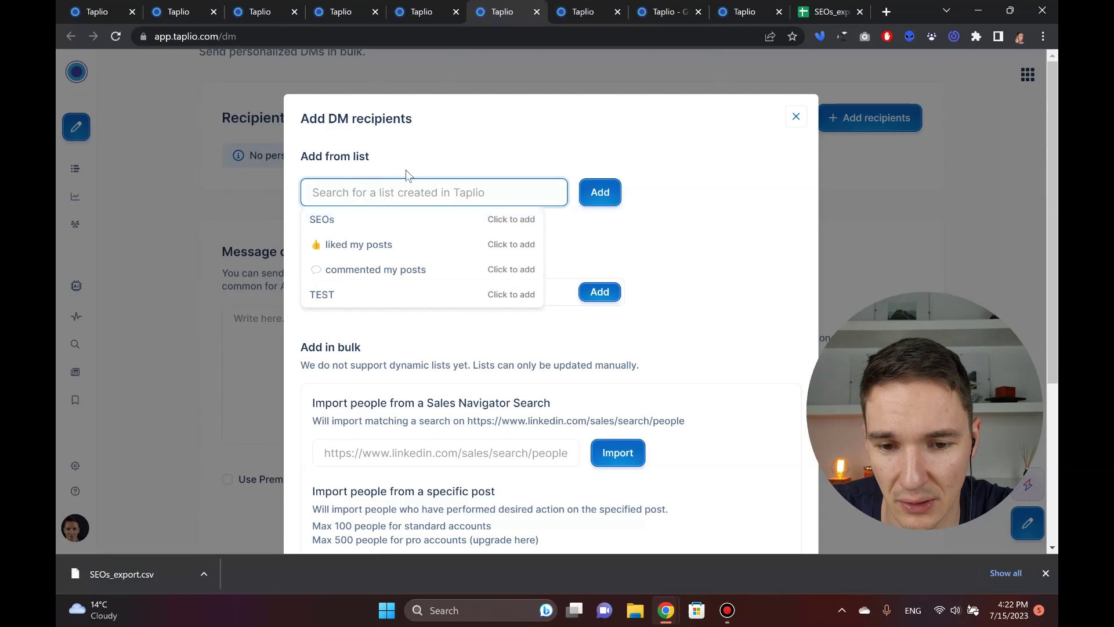
{"action": "left_click", "coordinate": [430, 155]}
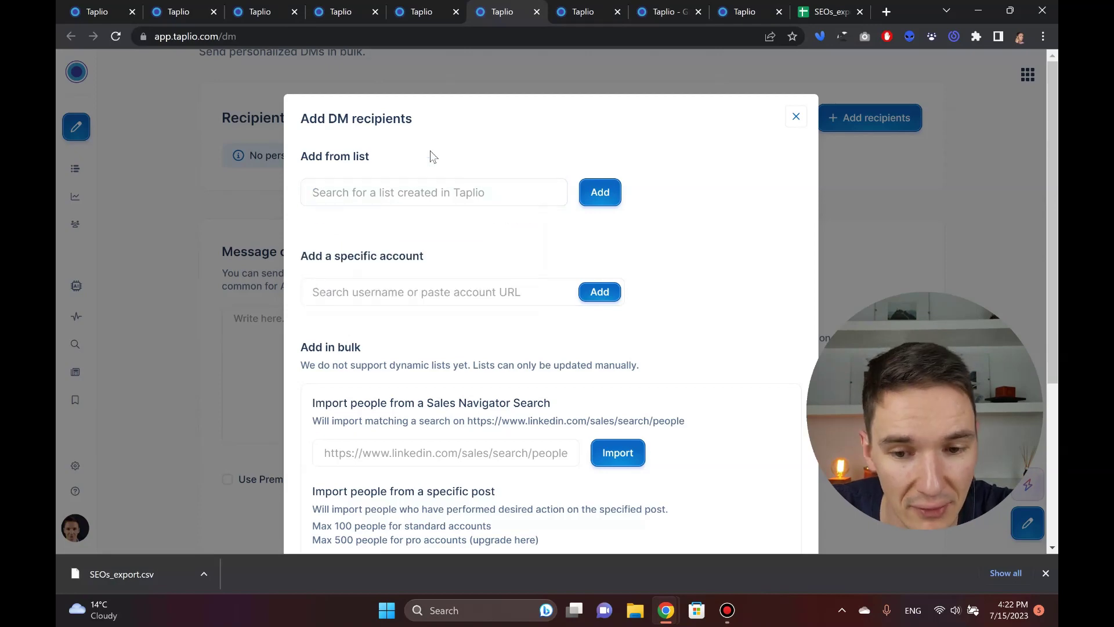
{"action": "left_click", "coordinate": [412, 292]}
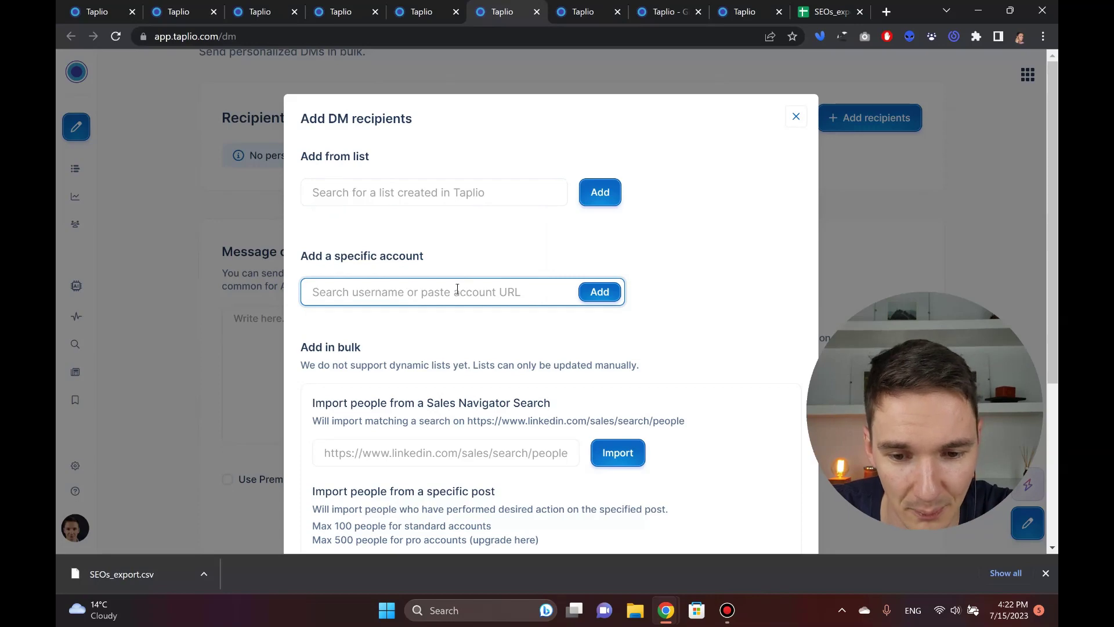
{"action": "left_click", "coordinate": [446, 313]}
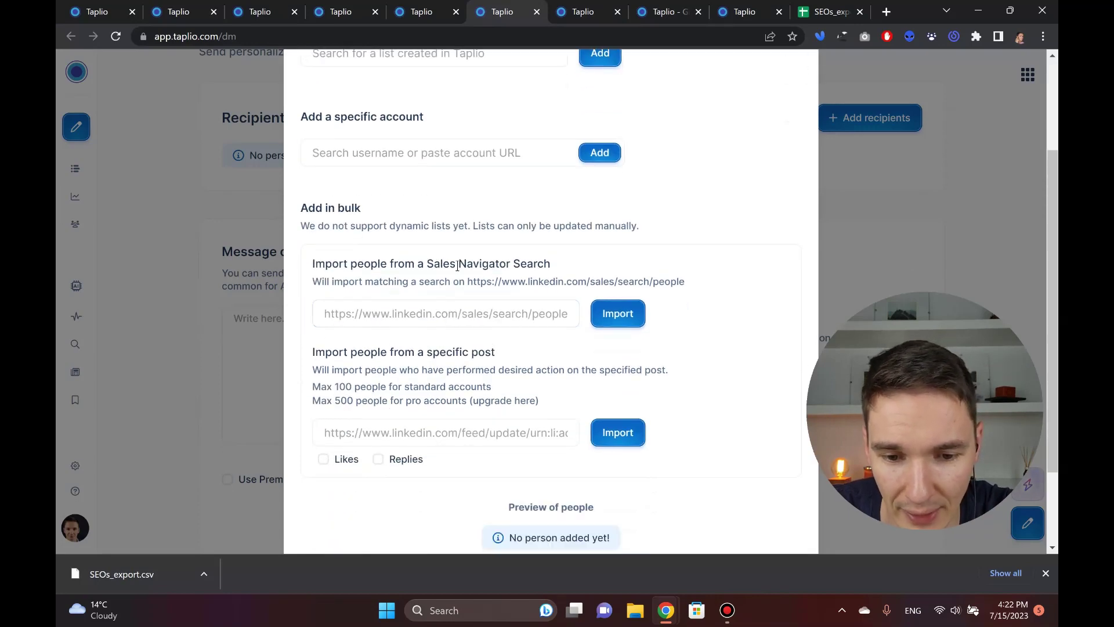
Review the bulk import options for a Sales Navigator search and a specific post, and close the dialog without adding recipients.
{"action": "left_click_drag", "start_coordinate": [459, 264], "coordinate": [529, 281]}
{"action": "triple_click", "coordinate": [435, 356]}
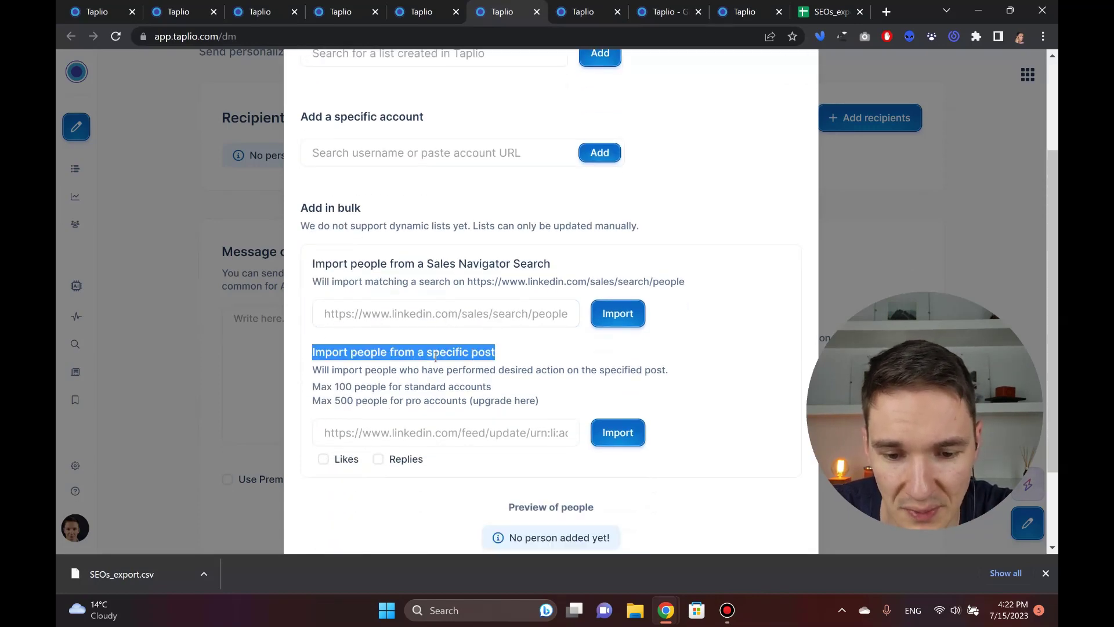
{"action": "scroll", "coordinate": [436, 353], "scroll_direction": "down", "scroll_amount": 2}
{"action": "scroll", "coordinate": [432, 332], "scroll_direction": "up", "scroll_amount": 4}
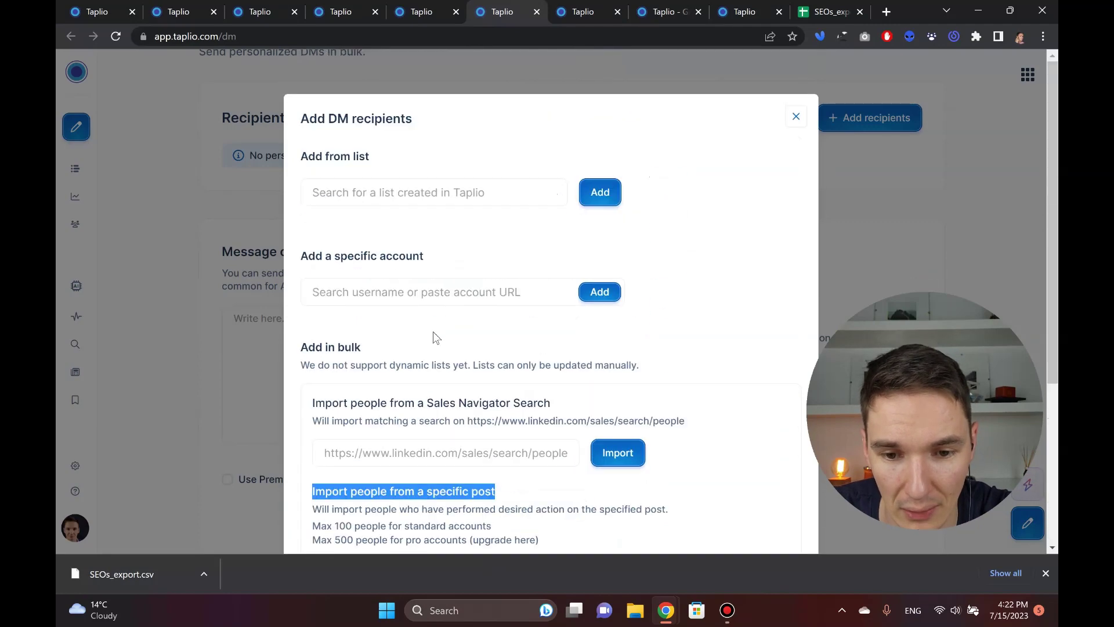
{"action": "left_click", "coordinate": [797, 116]}
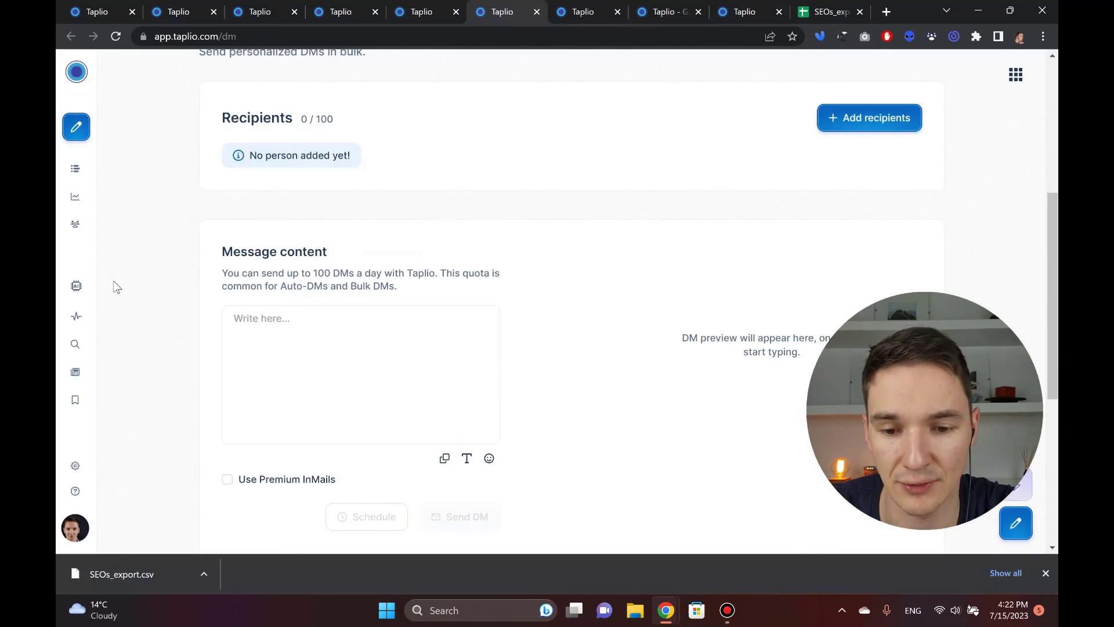
Enable Use Premium InMails to read its requirement, and disable it again.
{"action": "scroll", "coordinate": [268, 347], "scroll_direction": "down", "scroll_amount": 2}
{"action": "scroll", "coordinate": [267, 342], "scroll_direction": "down", "scroll_amount": 4}
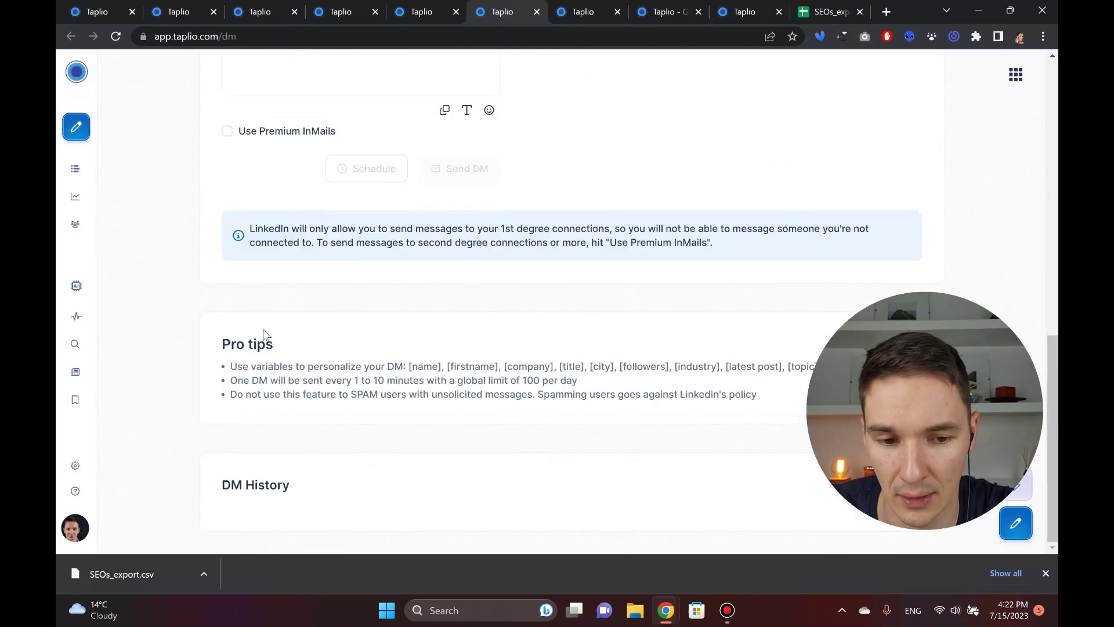
{"action": "scroll", "coordinate": [259, 323], "scroll_direction": "up", "scroll_amount": 1}
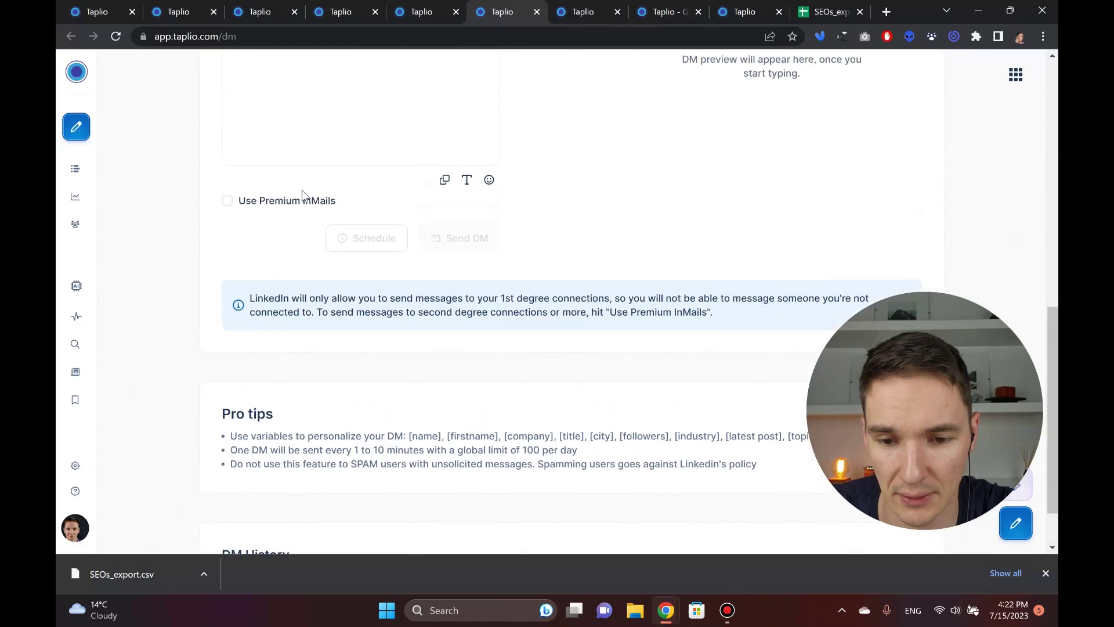
{"action": "left_click", "coordinate": [299, 201]}
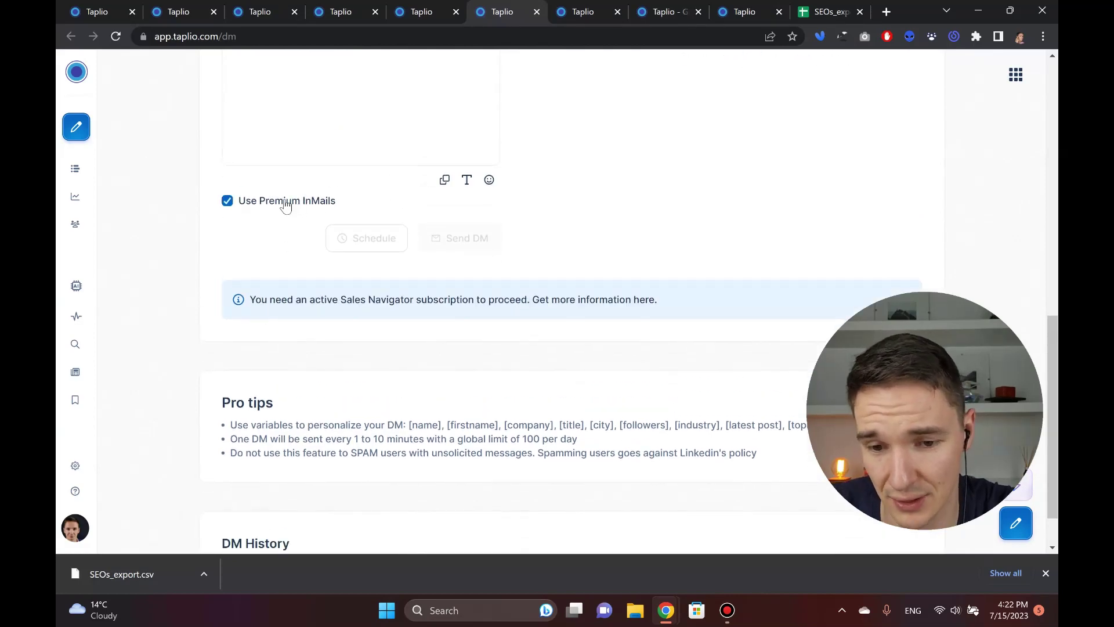
{"action": "left_click", "coordinate": [284, 203]}
{"action": "scroll", "coordinate": [340, 310], "scroll_direction": "up", "scroll_amount": 4}
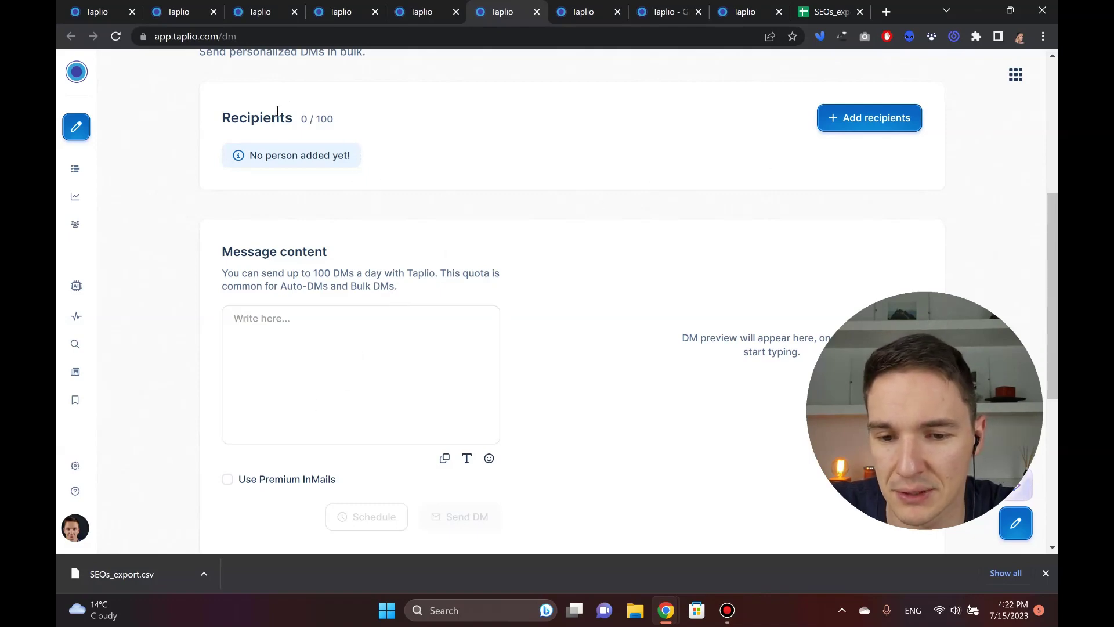
Highlight the Direct Messages heading and look over the message composer and LinkedIn sending restrictions once more.
{"action": "scroll", "coordinate": [277, 110], "scroll_direction": "up", "scroll_amount": 2}
{"action": "triple_click", "coordinate": [307, 165]}
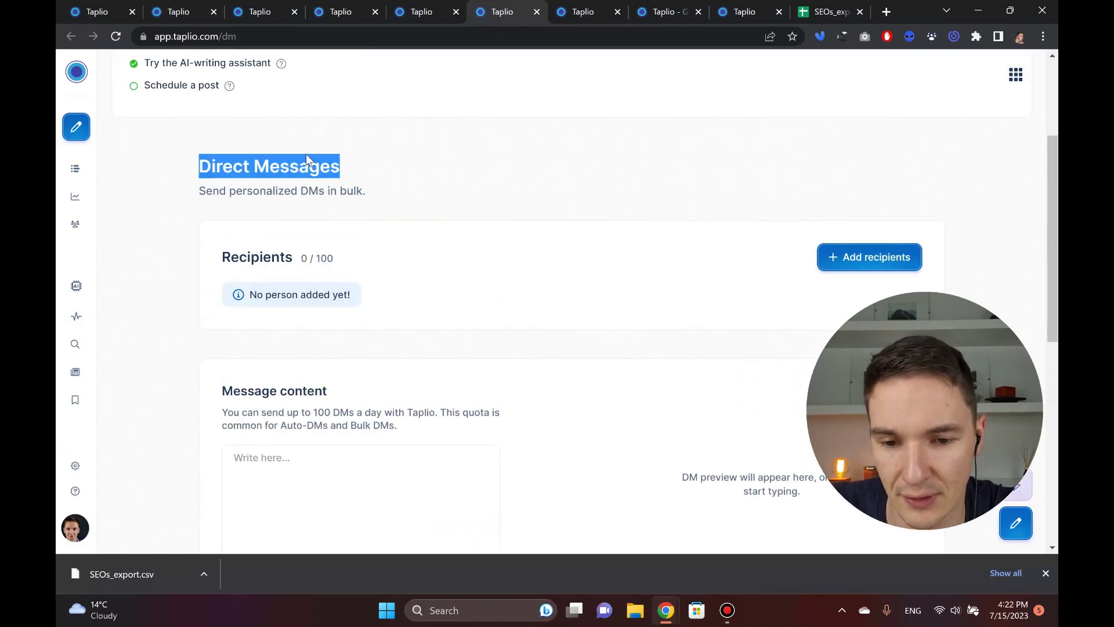
{"action": "left_click", "coordinate": [303, 197]}
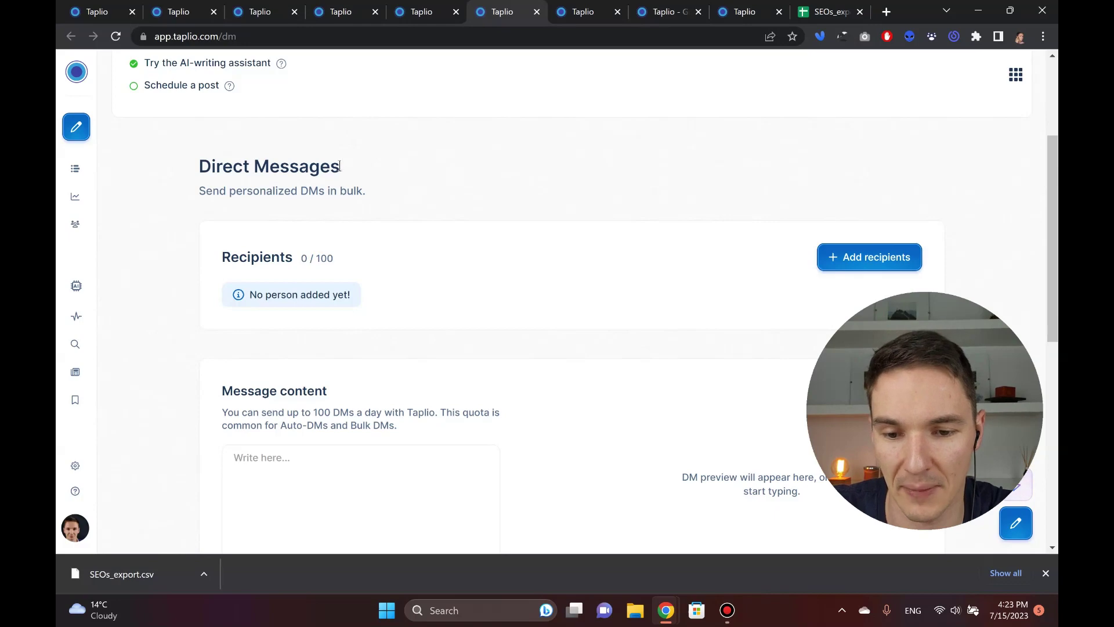
{"action": "scroll", "coordinate": [341, 166], "scroll_direction": "down", "scroll_amount": 7}
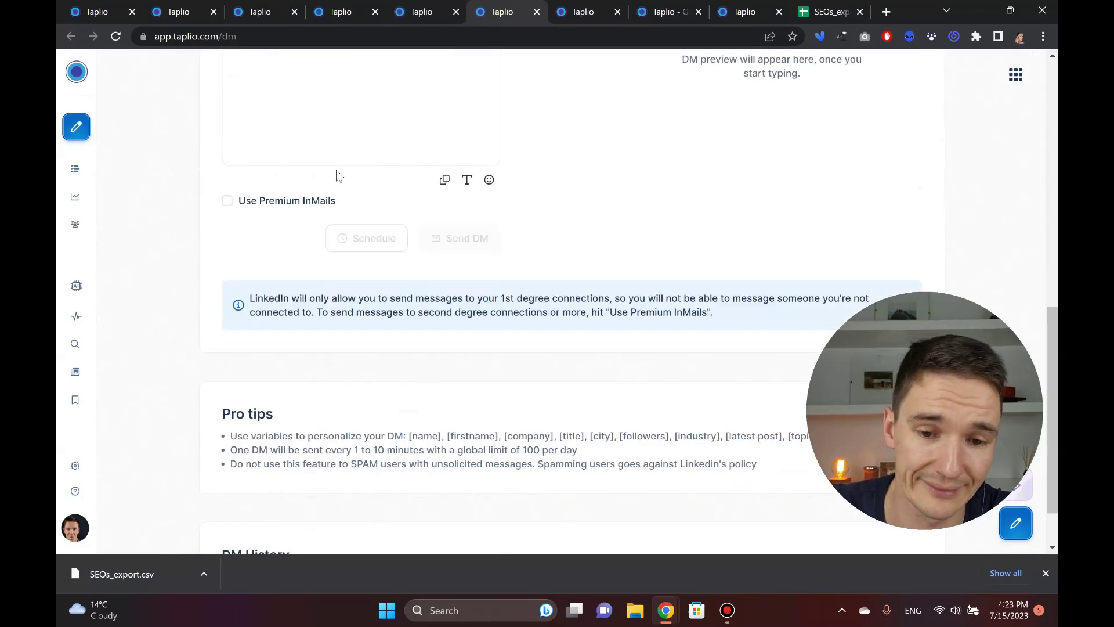
{"action": "scroll", "coordinate": [349, 235], "scroll_direction": "up", "scroll_amount": 2}
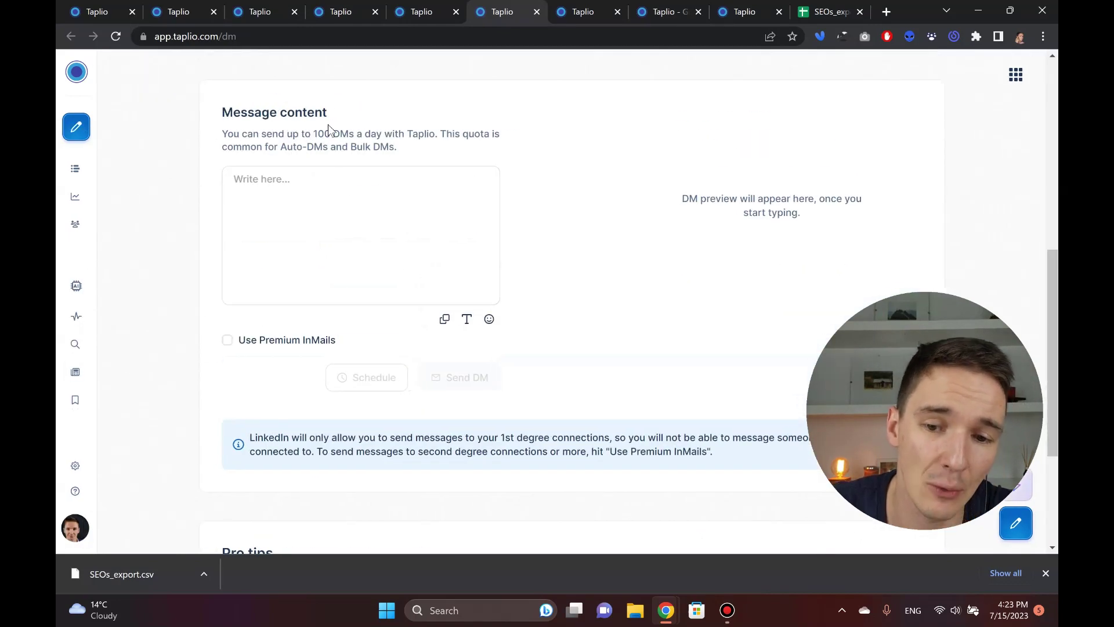
{"action": "scroll", "coordinate": [360, 163], "scroll_direction": "up", "scroll_amount": 4}
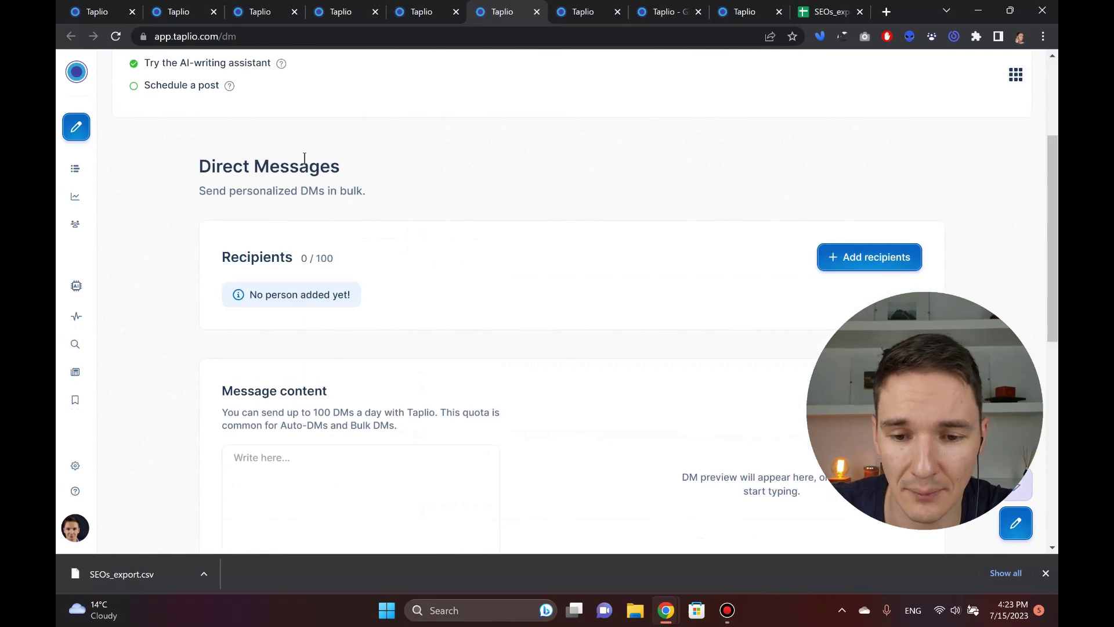
{"action": "left_click_drag", "start_coordinate": [300, 166], "coordinate": [237, 167]}
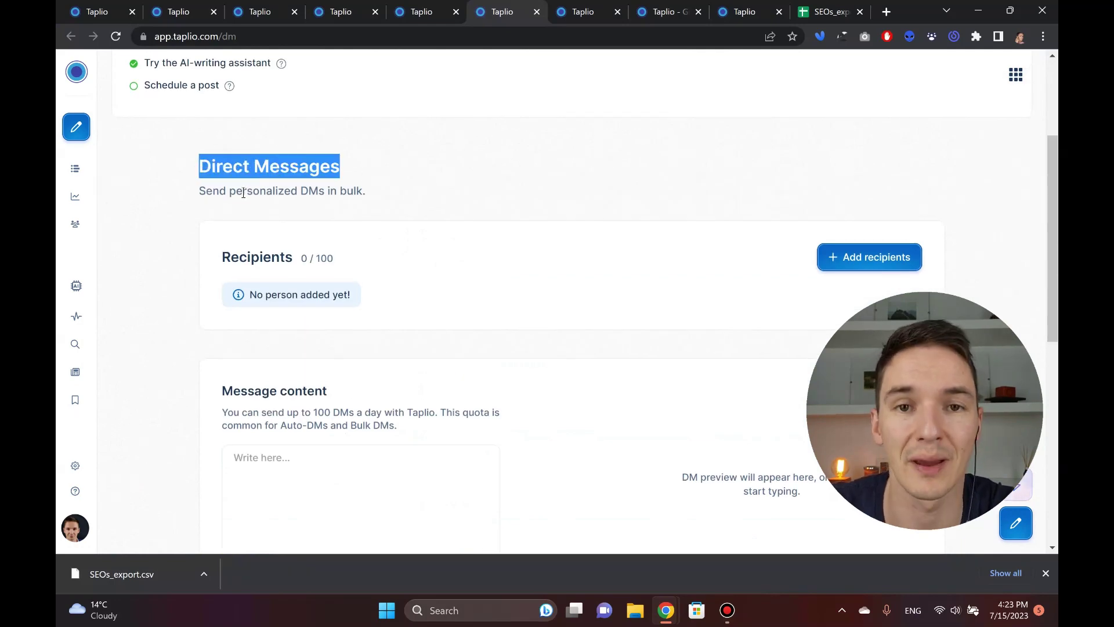
{"action": "triple_click", "coordinate": [303, 159]}
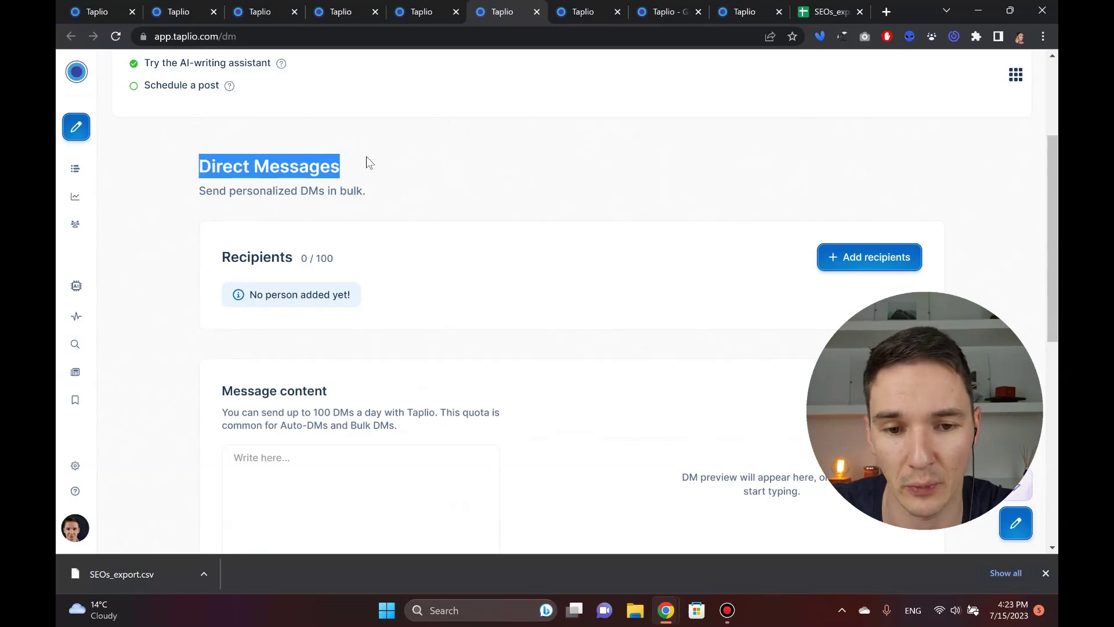
{"action": "left_click", "coordinate": [533, 127]}
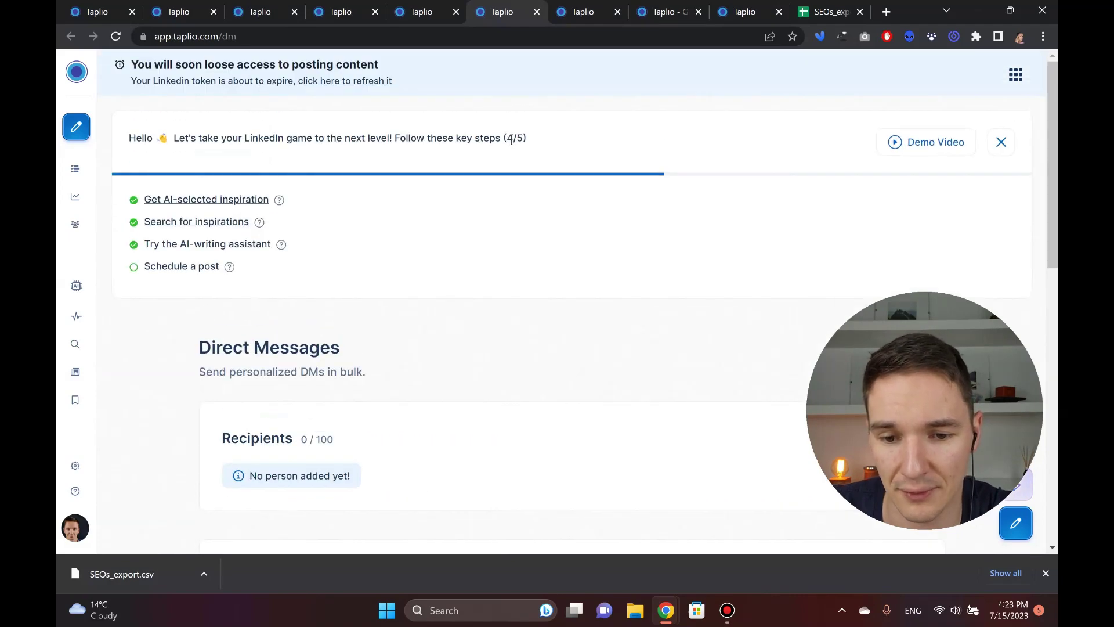
Close the Direct Messages page and switch to the Engage page, with a brief check of the Contacts page.
{"action": "scroll", "coordinate": [510, 139], "scroll_direction": "down", "scroll_amount": 7}
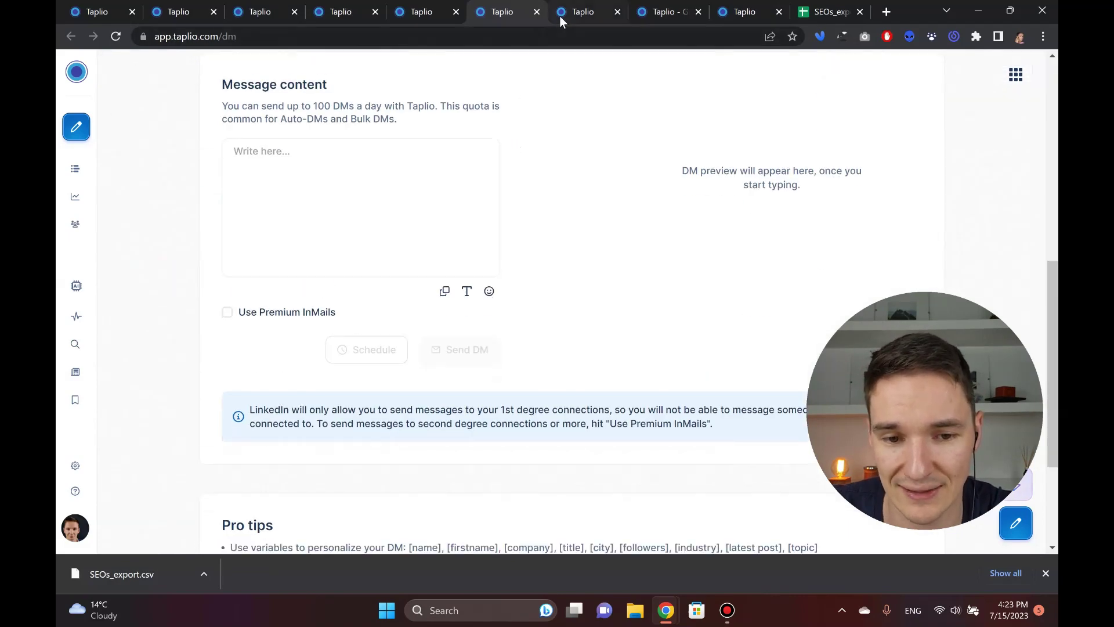
{"action": "left_click", "coordinate": [535, 12]}
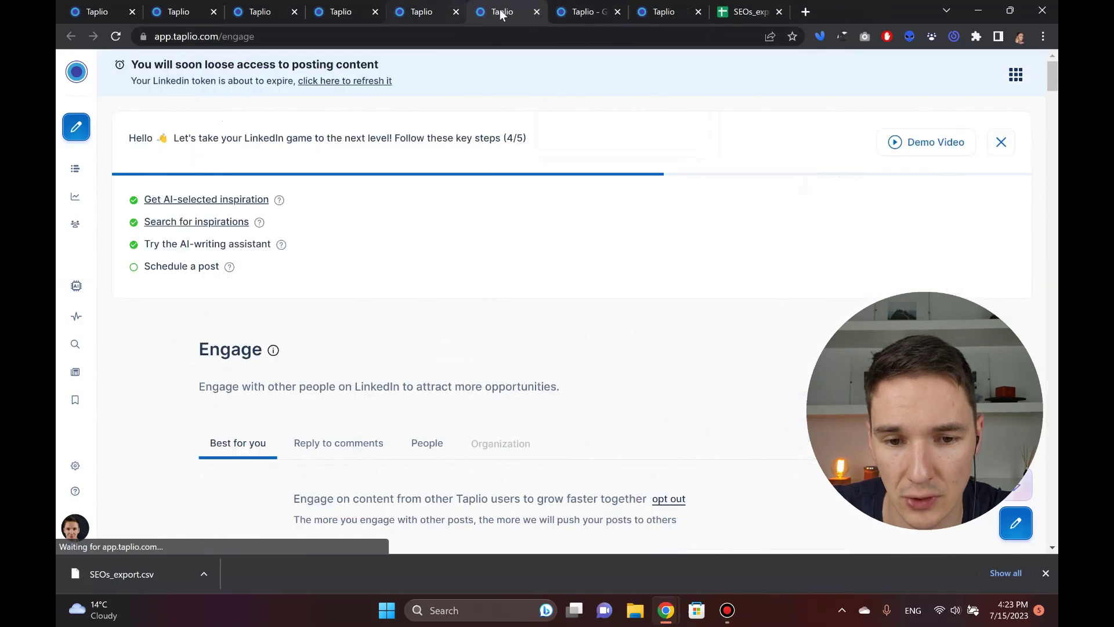
{"action": "scroll", "coordinate": [429, 229], "scroll_direction": "down", "scroll_amount": 2}
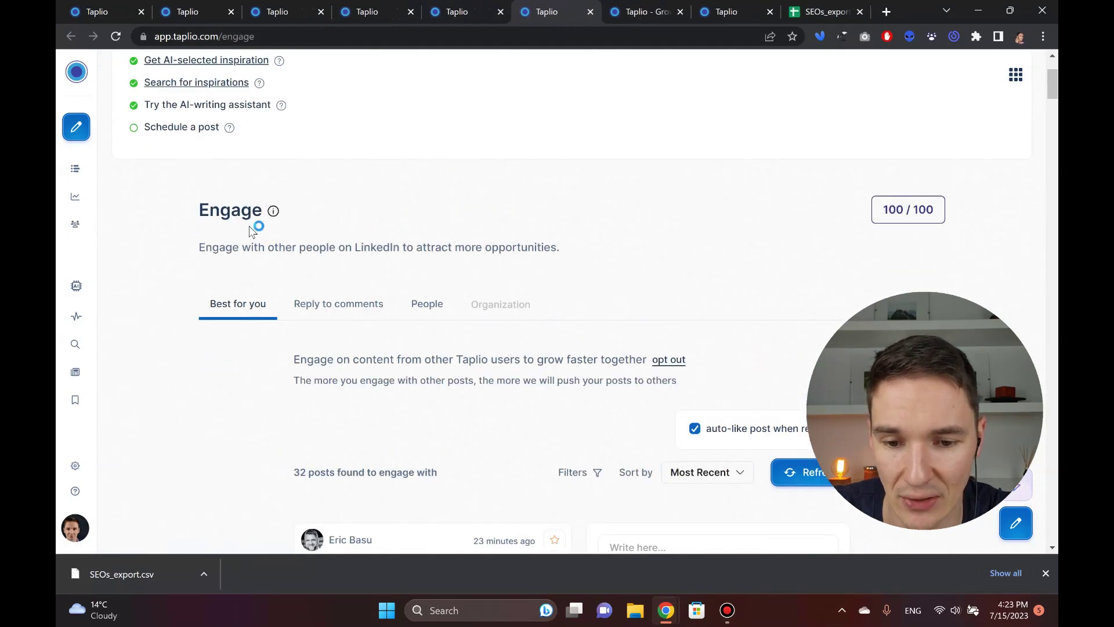
{"action": "left_click", "coordinate": [607, 11]}
{"action": "left_click", "coordinate": [542, 12]}
{"action": "left_click", "coordinate": [486, 8]}
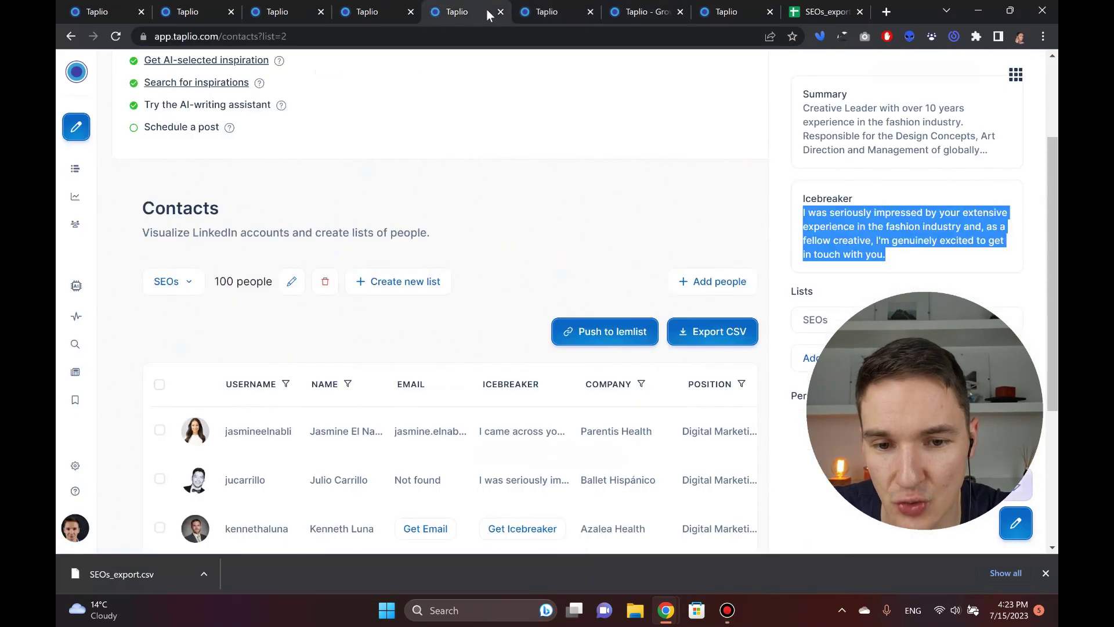
{"action": "left_click", "coordinate": [544, 9]}
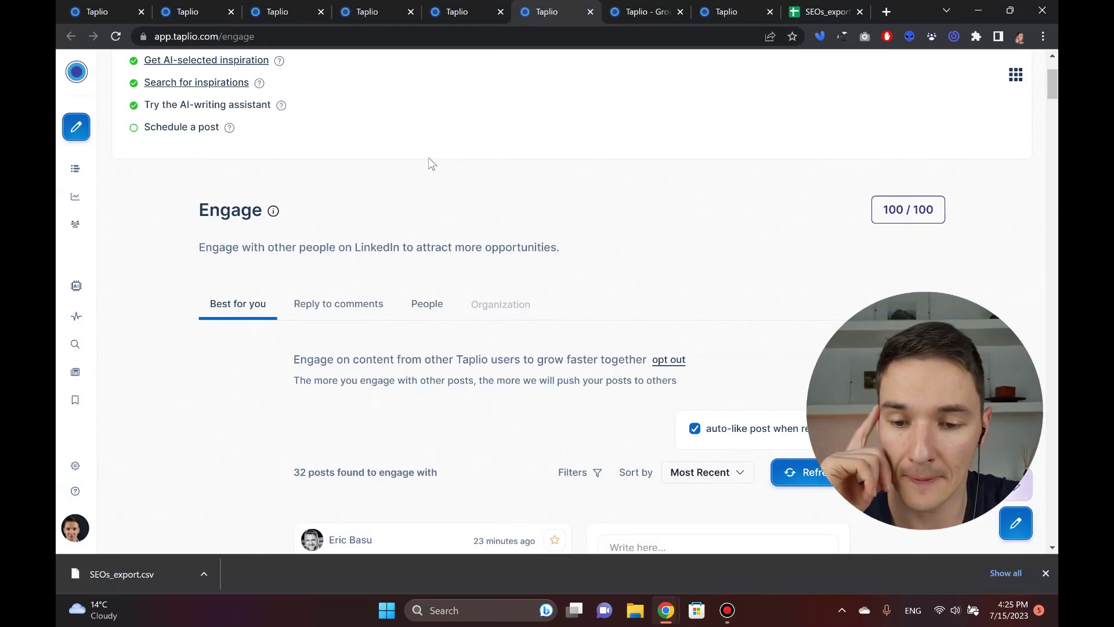
Highlight the Engage page's tagline and look over the Best for you section with its first suggested post and reply box.
{"action": "scroll", "coordinate": [378, 145], "scroll_direction": "down", "scroll_amount": 3}
{"action": "scroll", "coordinate": [313, 139], "scroll_direction": "up", "scroll_amount": 2}
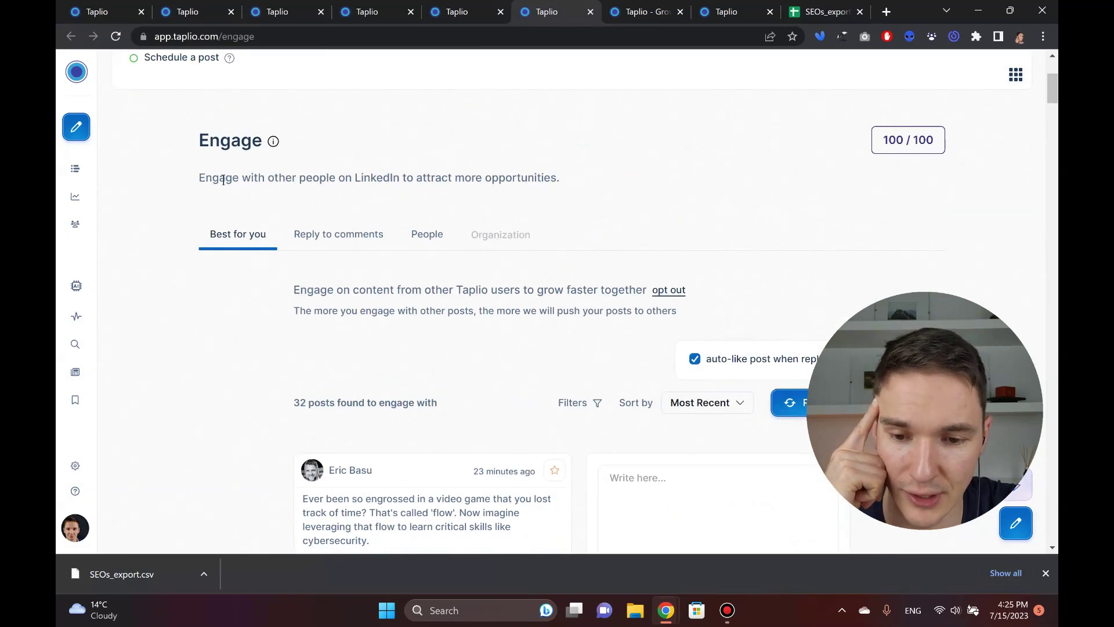
{"action": "left_click_drag", "start_coordinate": [199, 178], "coordinate": [557, 180]}
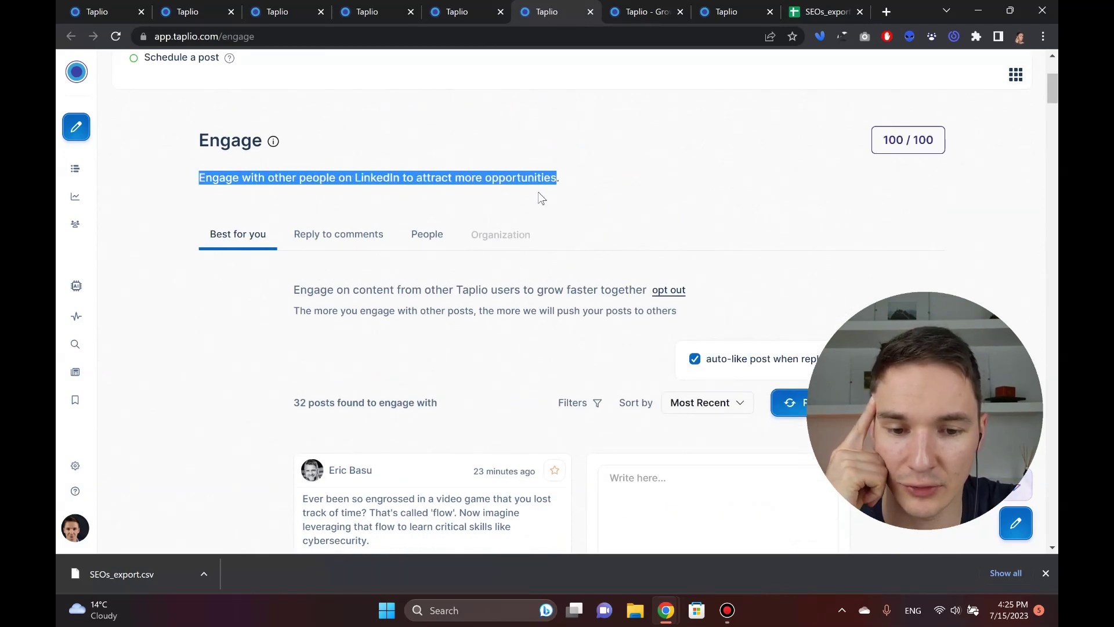
{"action": "left_click", "coordinate": [541, 189]}
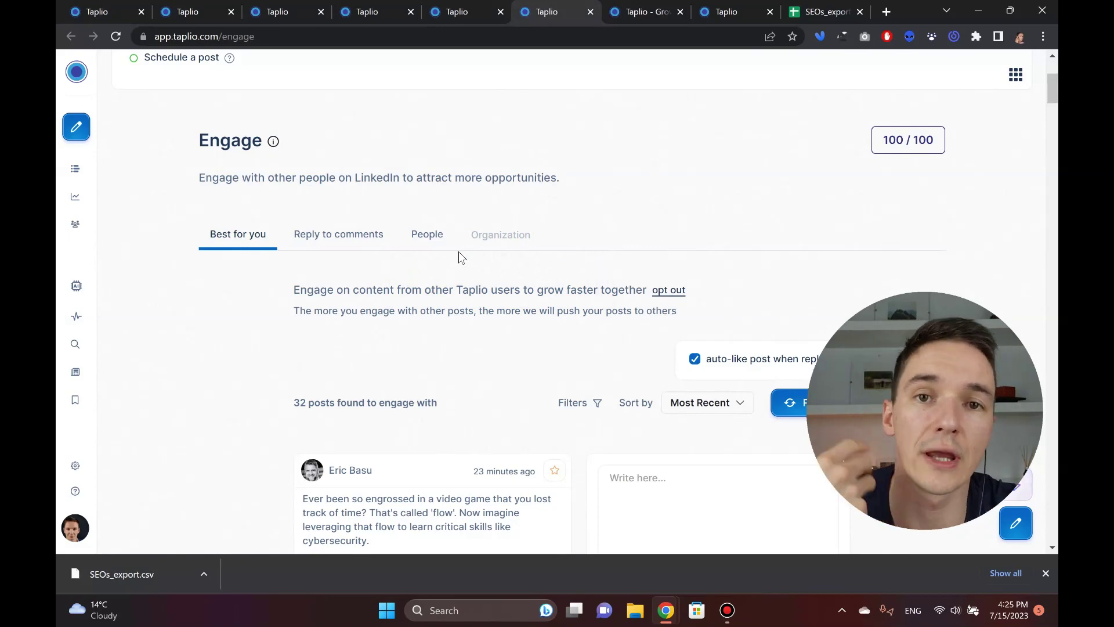
{"action": "scroll", "coordinate": [417, 246], "scroll_direction": "down", "scroll_amount": 2}
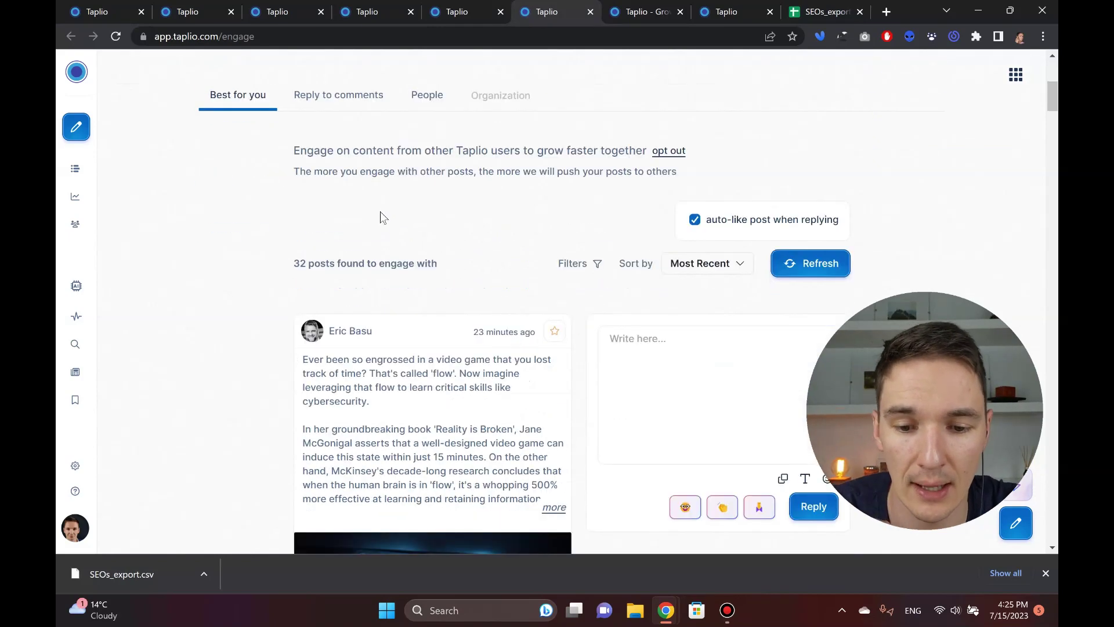
{"action": "scroll", "coordinate": [243, 241], "scroll_direction": "down", "scroll_amount": 2}
{"action": "scroll", "coordinate": [252, 179], "scroll_direction": "up", "scroll_amount": 2}
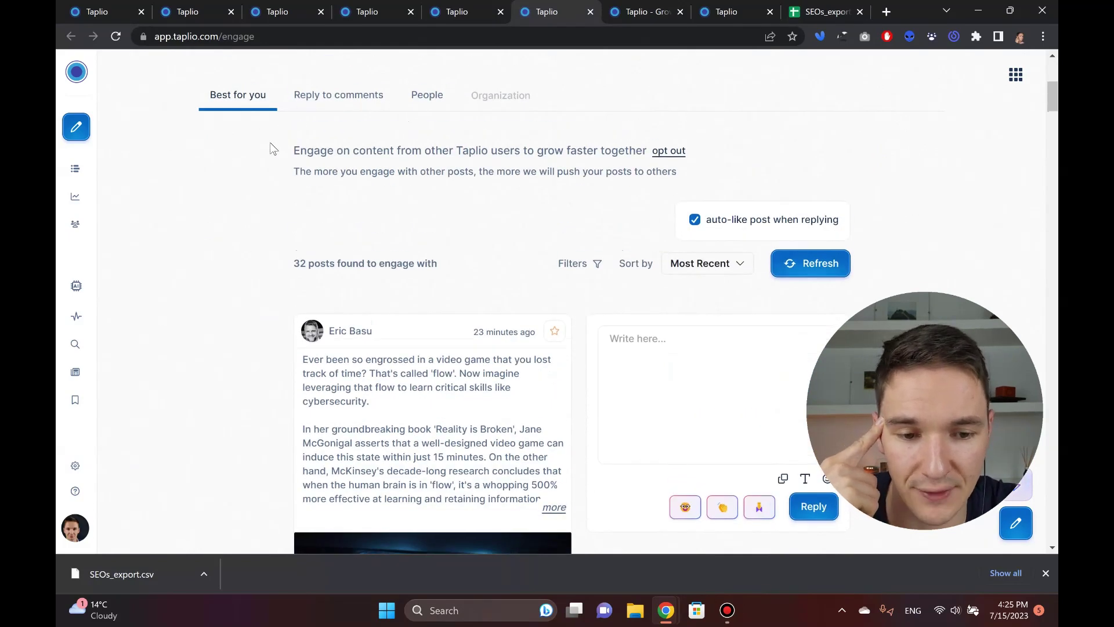
{"action": "scroll", "coordinate": [267, 150], "scroll_direction": "down", "scroll_amount": 2}
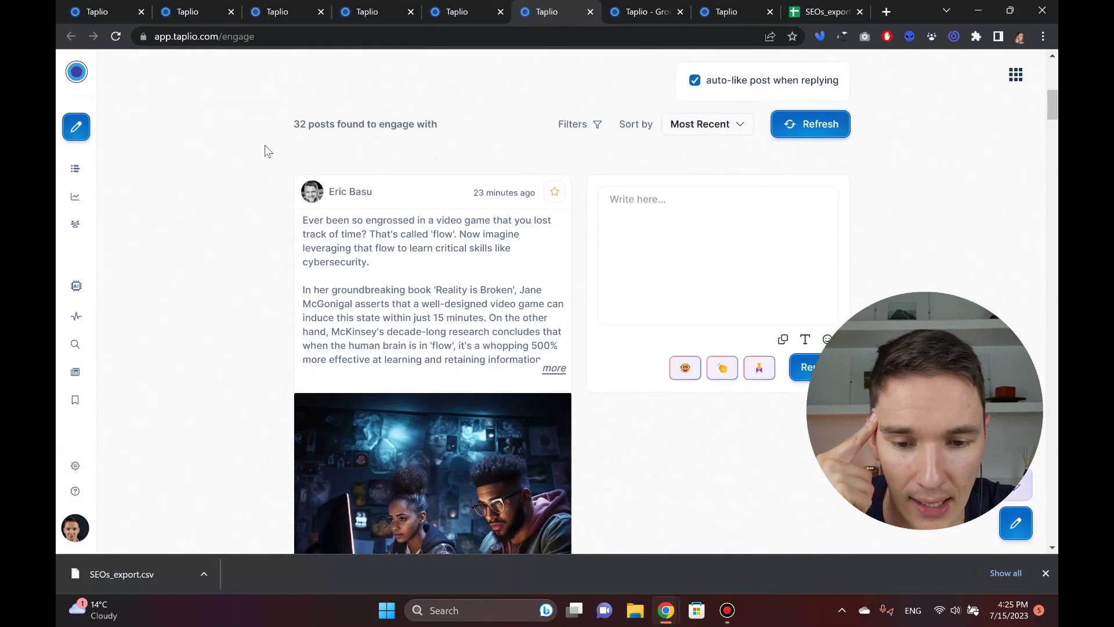
{"action": "scroll", "coordinate": [266, 150], "scroll_direction": "up", "scroll_amount": 2}
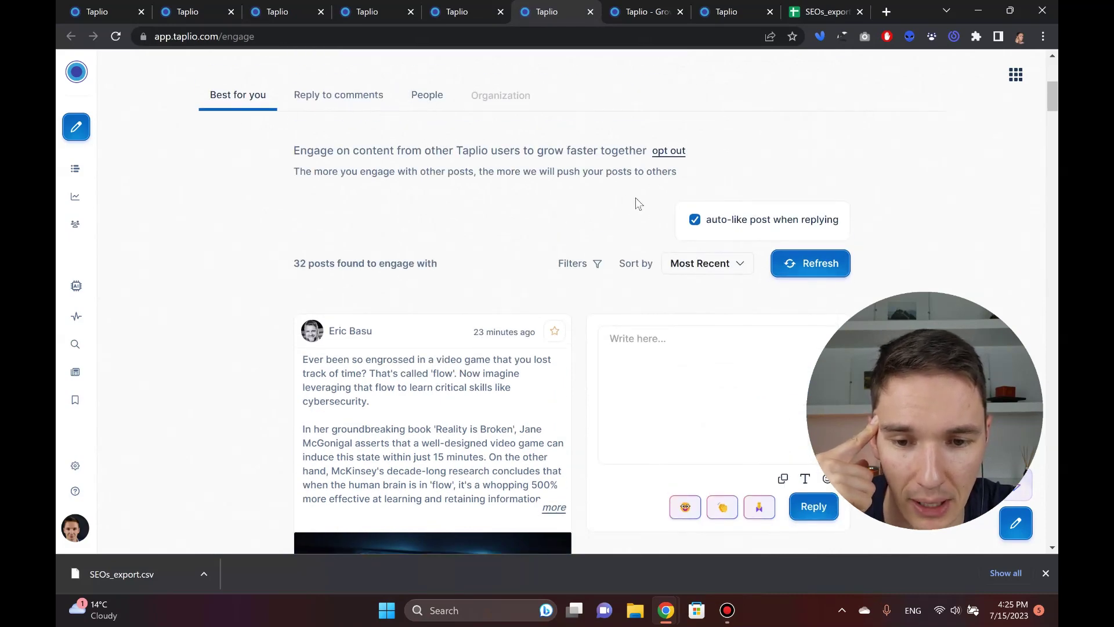
Highlight the Best for you lines about engaging on other Taplio users' content and having your own posts pushed to others.
{"action": "triple_click", "coordinate": [356, 149]}
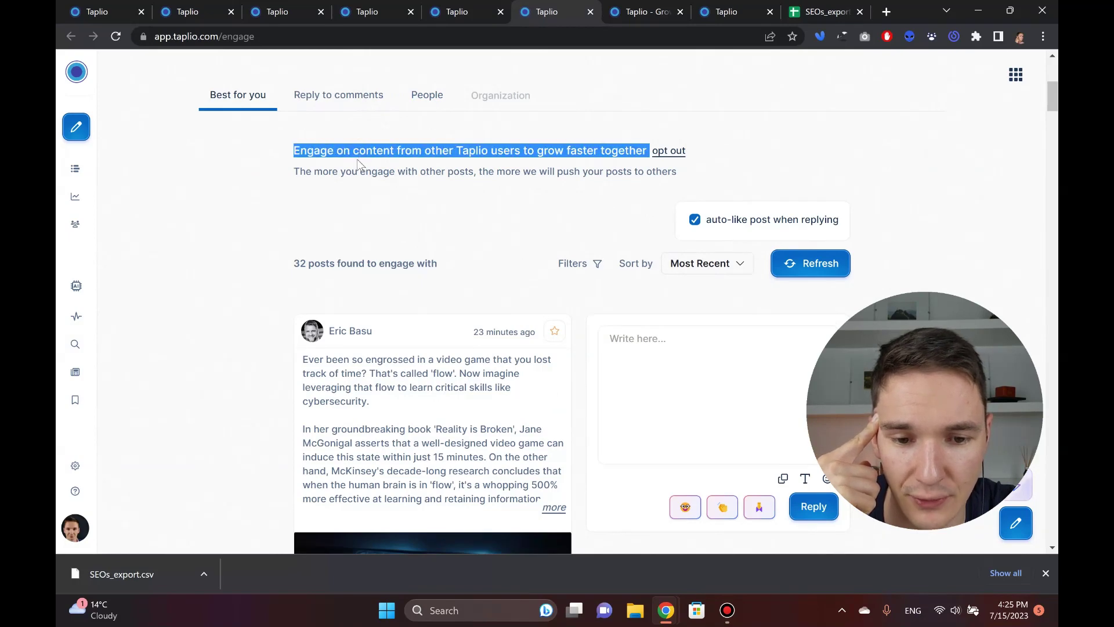
{"action": "left_click", "coordinate": [358, 165]}
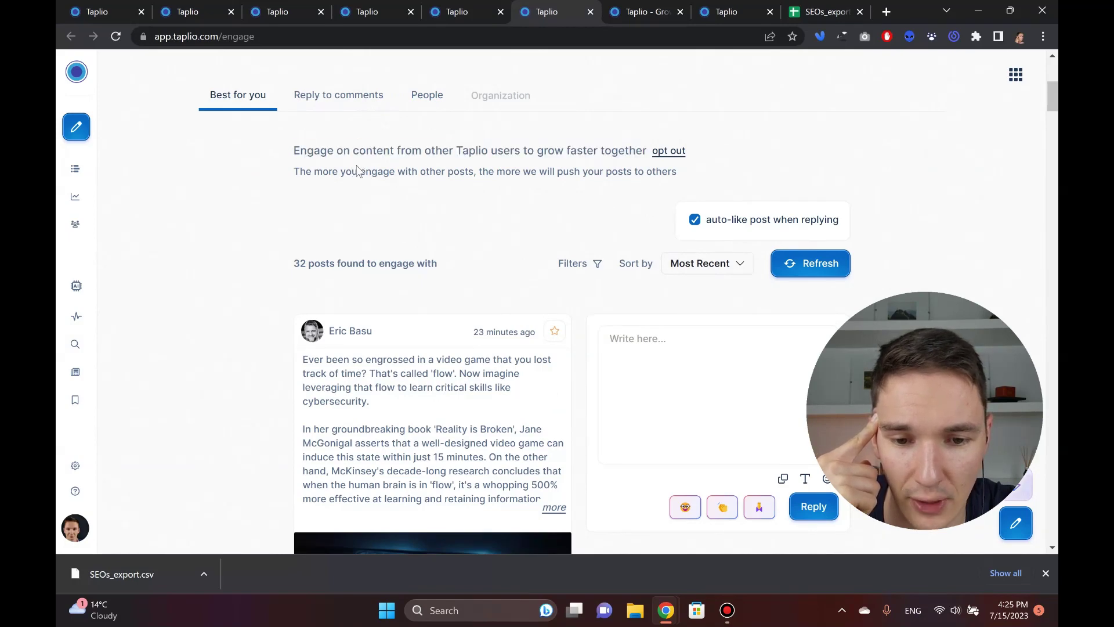
{"action": "double_click", "coordinate": [467, 151]}
{"action": "left_click_drag", "start_coordinate": [510, 147], "coordinate": [517, 147]}
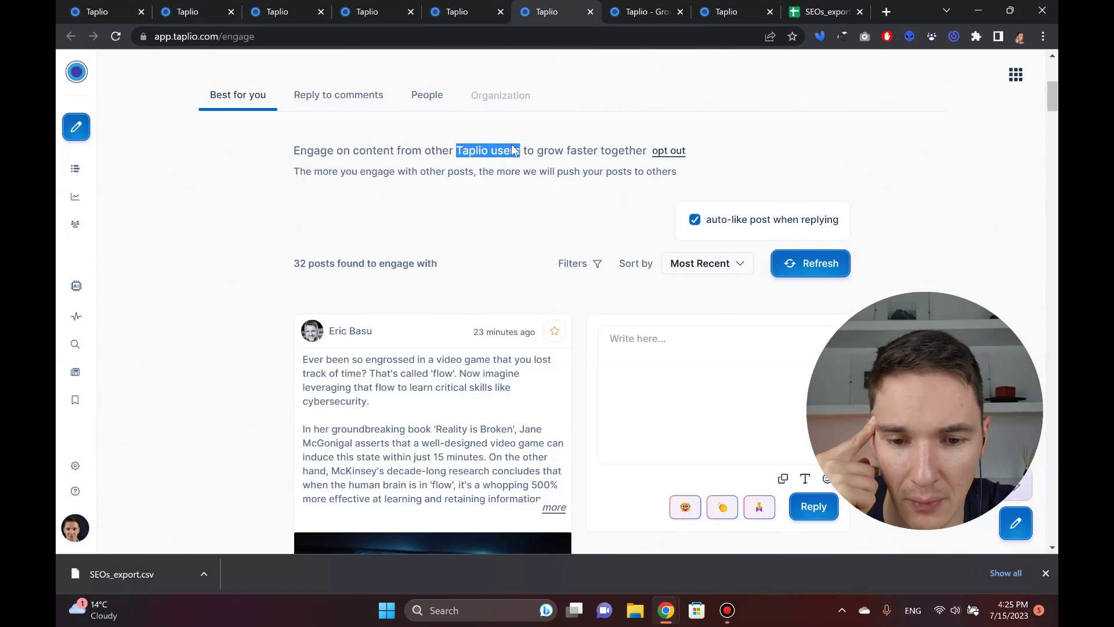
{"action": "left_click_drag", "start_coordinate": [435, 150], "coordinate": [510, 149]}
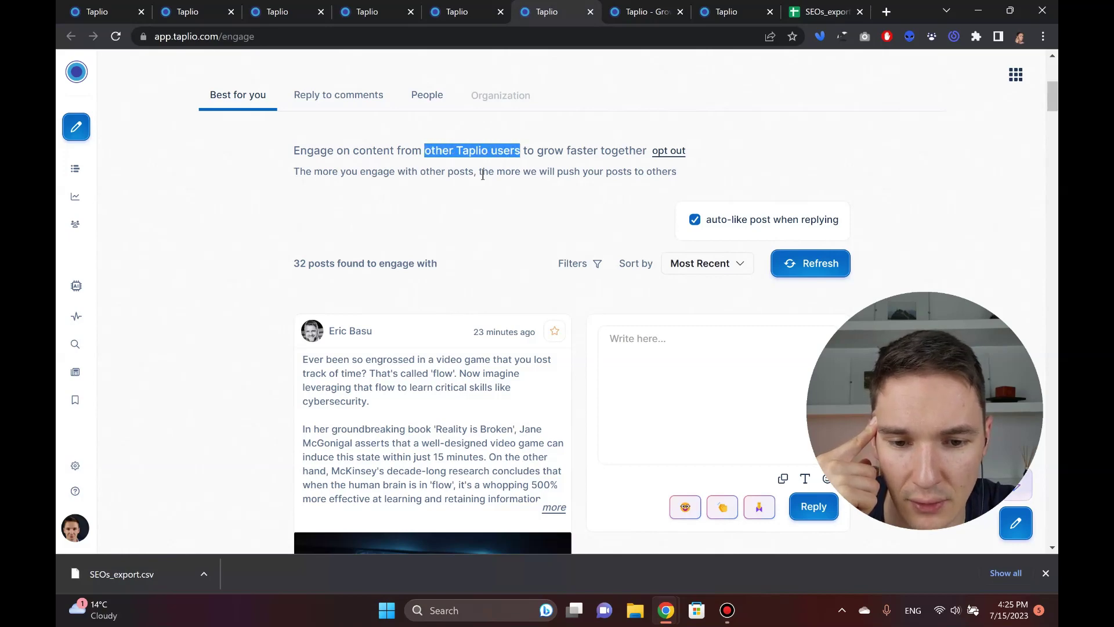
{"action": "left_click_drag", "start_coordinate": [297, 174], "coordinate": [651, 177]}
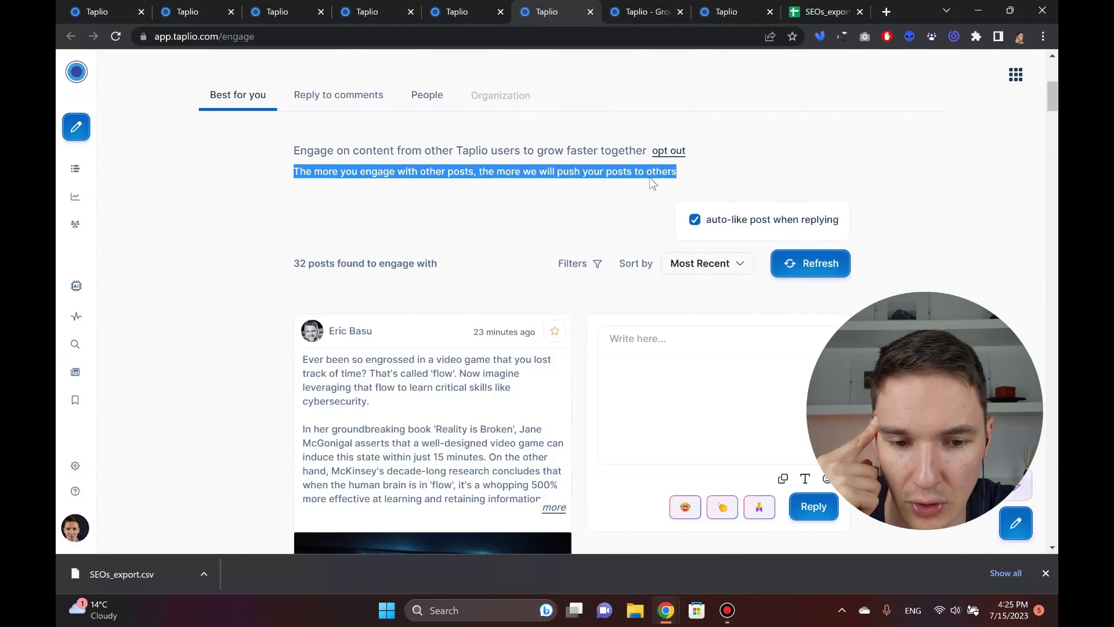
{"action": "left_click", "coordinate": [566, 185]}
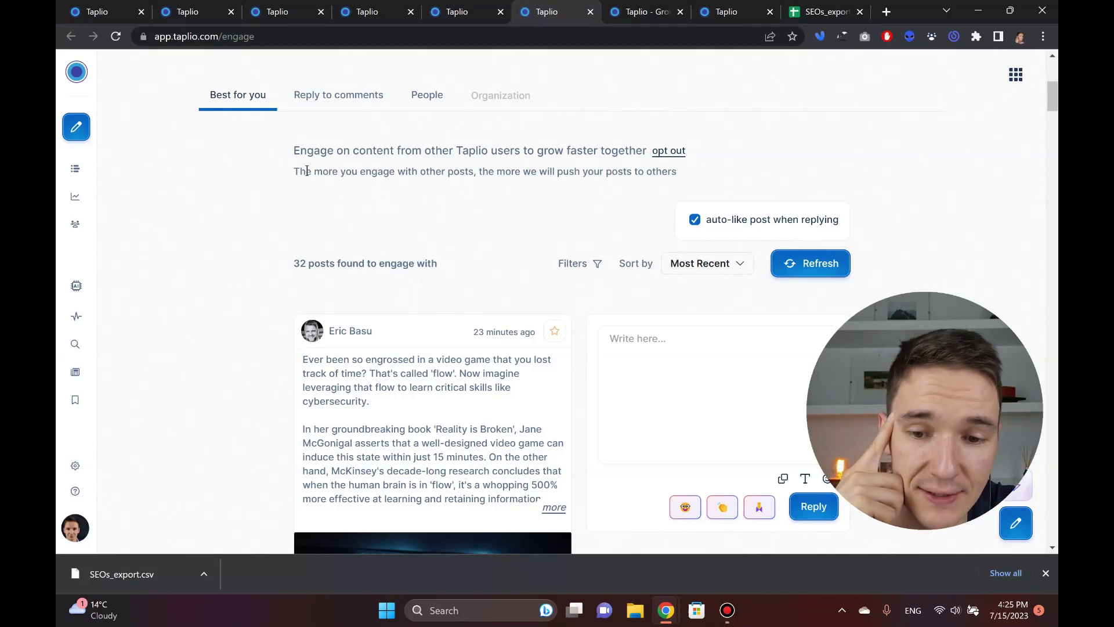
{"action": "left_click_drag", "start_coordinate": [307, 171], "coordinate": [650, 186]}
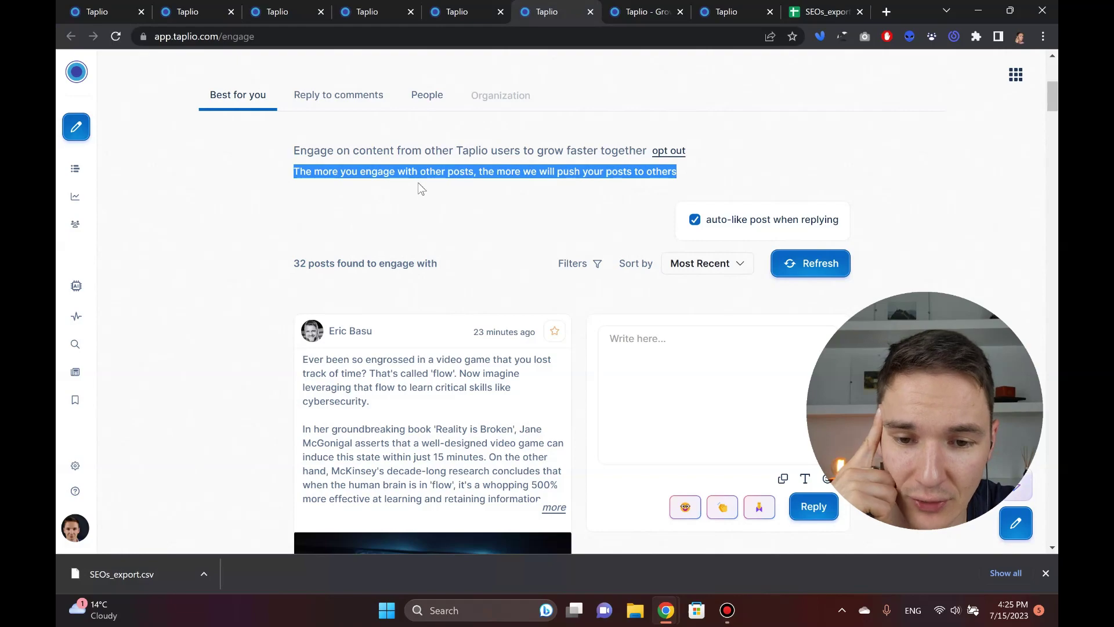
Browse the feed of suggested posts to engage with and return to the Engage heading.
{"action": "scroll", "coordinate": [401, 165], "scroll_direction": "down", "scroll_amount": 2}
{"action": "scroll", "coordinate": [181, 155], "scroll_direction": "down", "scroll_amount": 10}
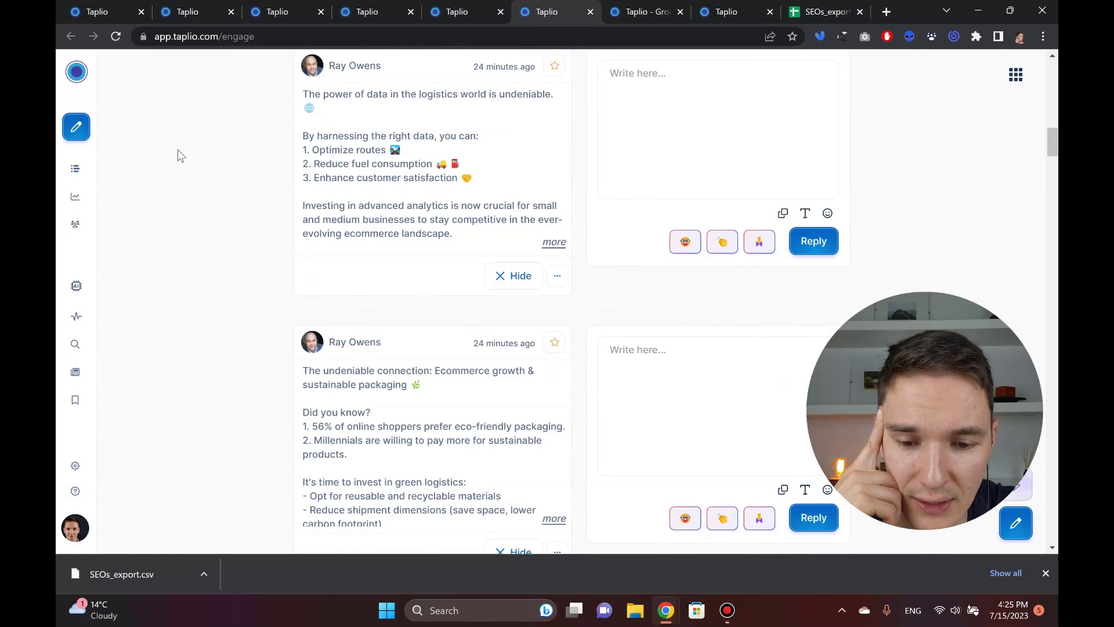
{"action": "scroll", "coordinate": [181, 154], "scroll_direction": "down", "scroll_amount": 6}
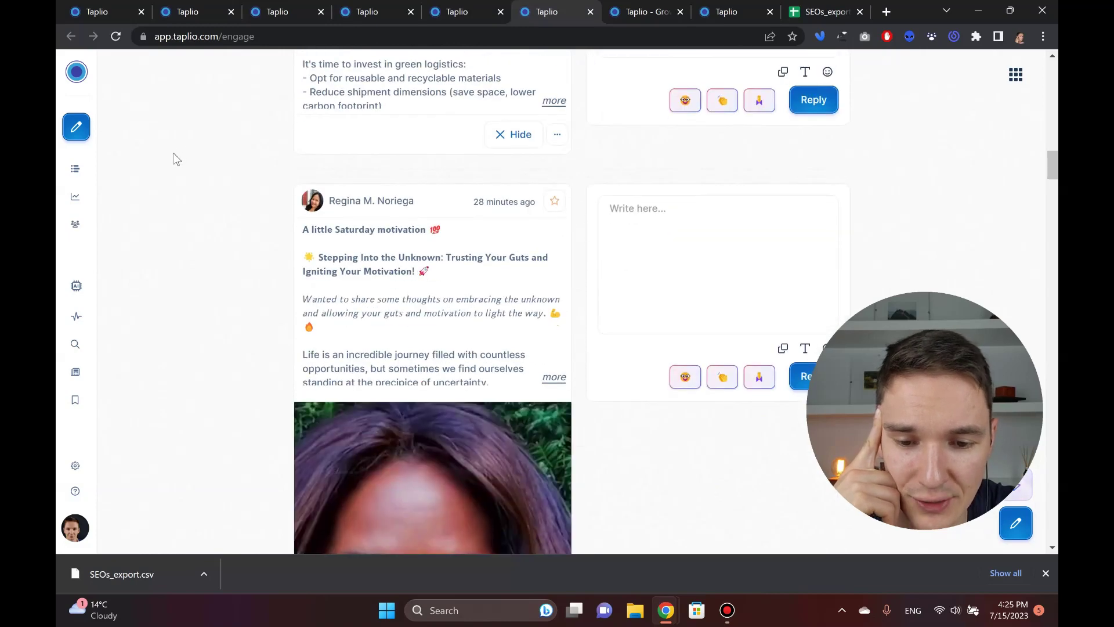
{"action": "scroll", "coordinate": [177, 159], "scroll_direction": "down", "scroll_amount": 4}
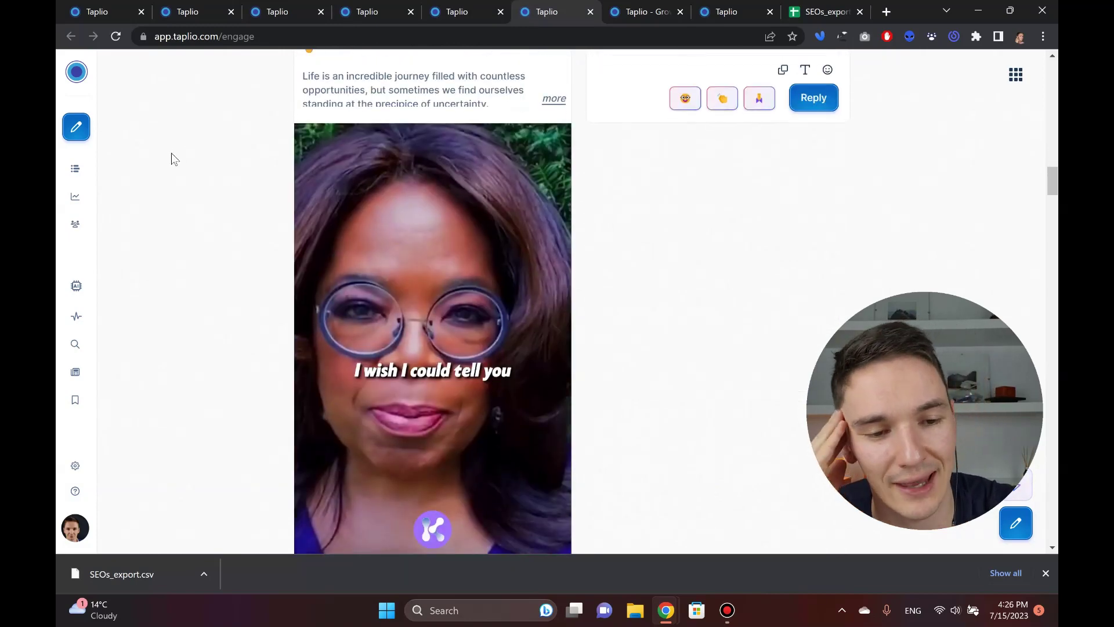
{"action": "scroll", "coordinate": [174, 157], "scroll_direction": "up", "scroll_amount": 5}
{"action": "scroll", "coordinate": [170, 155], "scroll_direction": "up", "scroll_amount": 2}
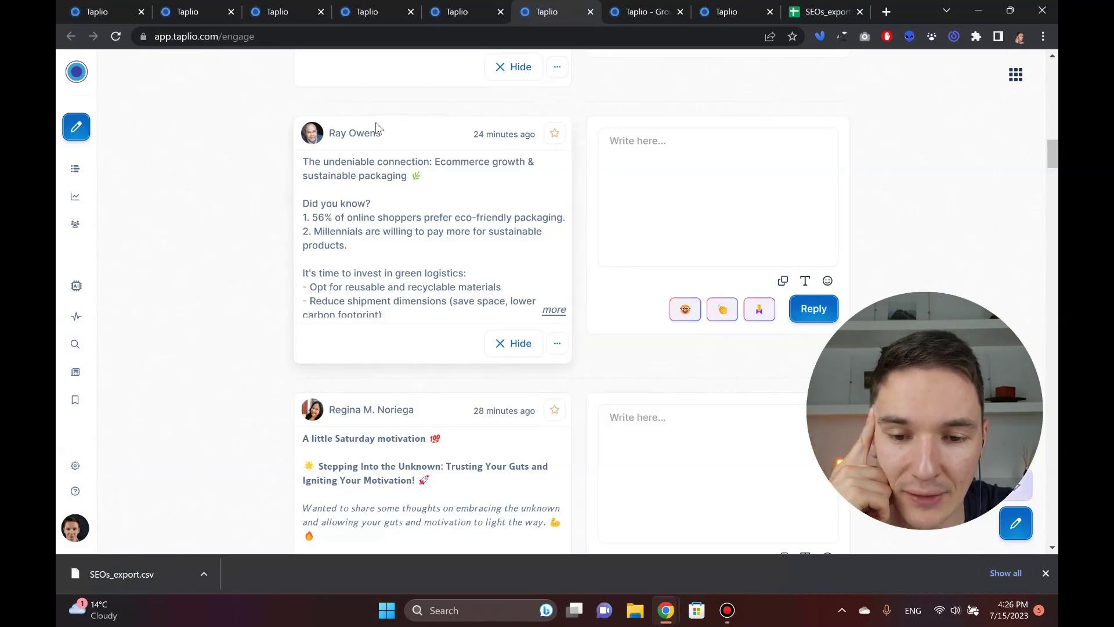
{"action": "scroll", "coordinate": [374, 114], "scroll_direction": "up", "scroll_amount": 1}
{"action": "scroll", "coordinate": [375, 115], "scroll_direction": "up", "scroll_amount": 5}
{"action": "scroll", "coordinate": [380, 134], "scroll_direction": "up", "scroll_amount": 10}
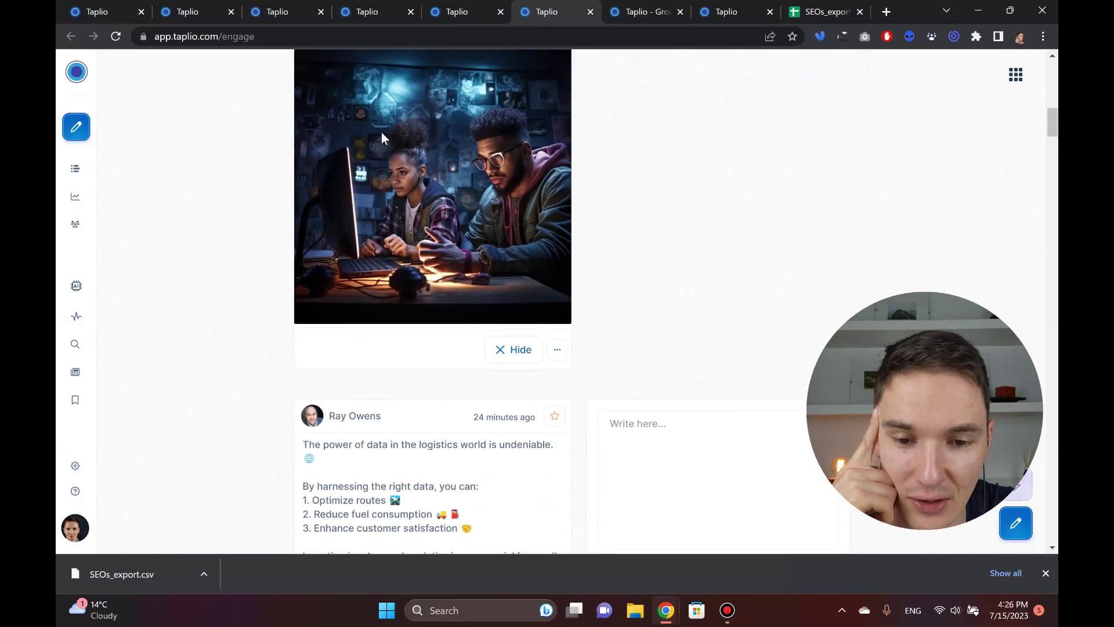
{"action": "scroll", "coordinate": [381, 136], "scroll_direction": "up", "scroll_amount": 1}
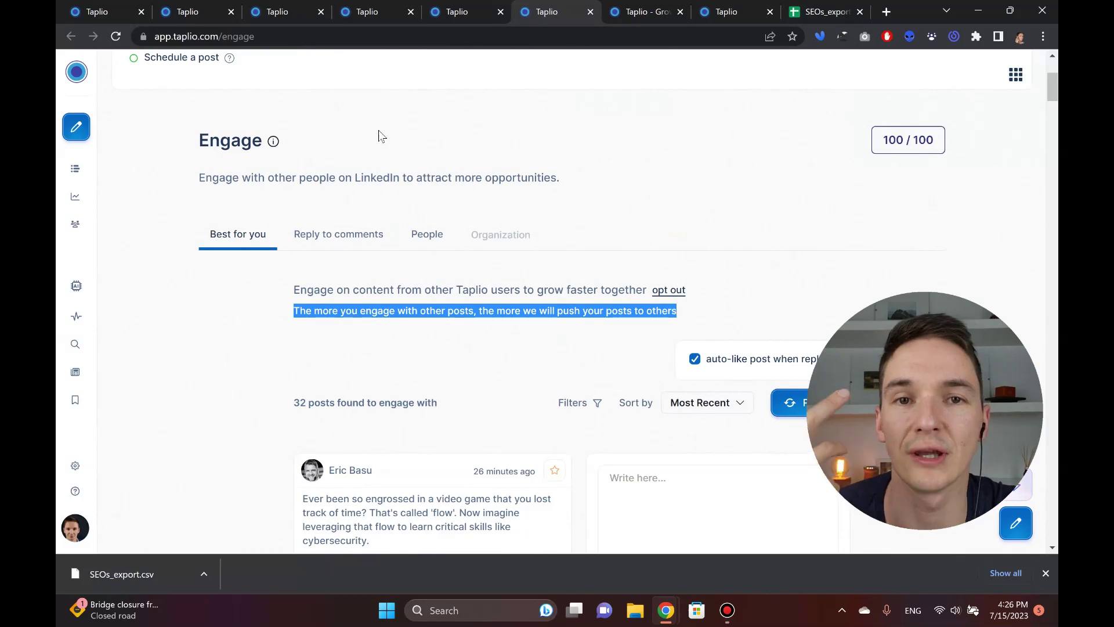
Highlight the word LinkedIn in the Engage tagline and the author's name on the first suggested post.
{"action": "double_click", "coordinate": [361, 172]}
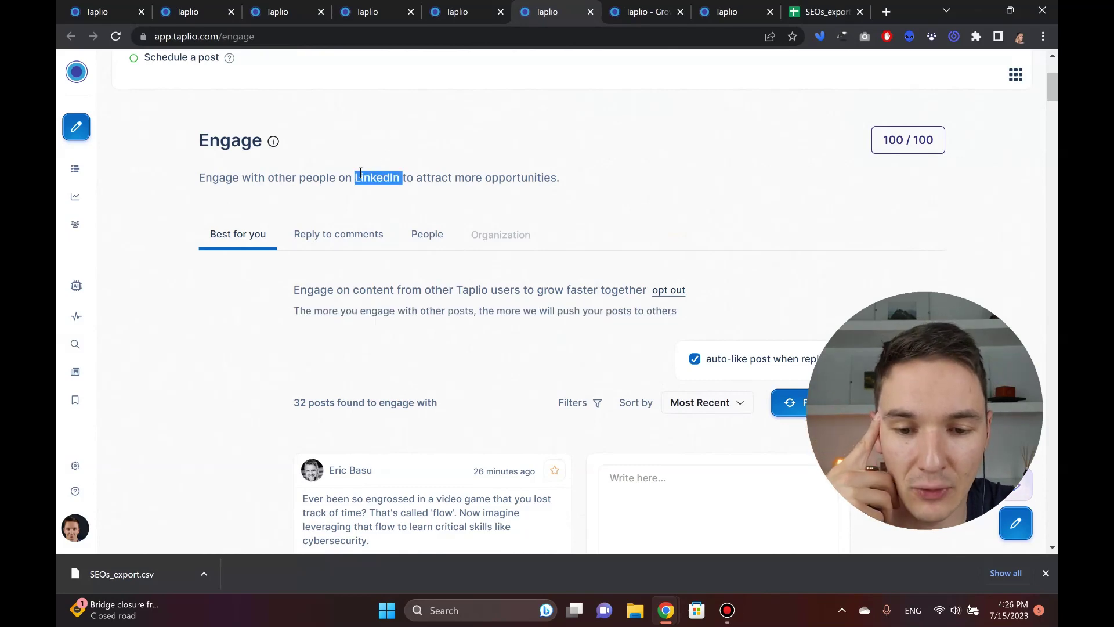
{"action": "scroll", "coordinate": [297, 283], "scroll_direction": "down", "scroll_amount": 1}
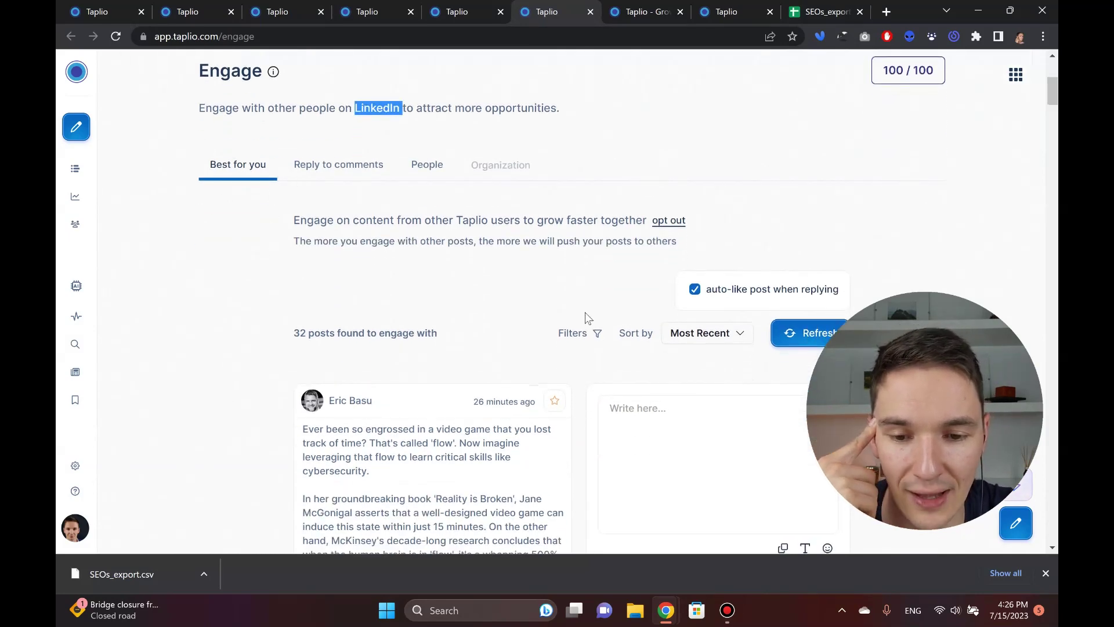
{"action": "scroll", "coordinate": [409, 238], "scroll_direction": "down", "scroll_amount": 3}
{"action": "scroll", "coordinate": [410, 238], "scroll_direction": "down", "scroll_amount": 1}
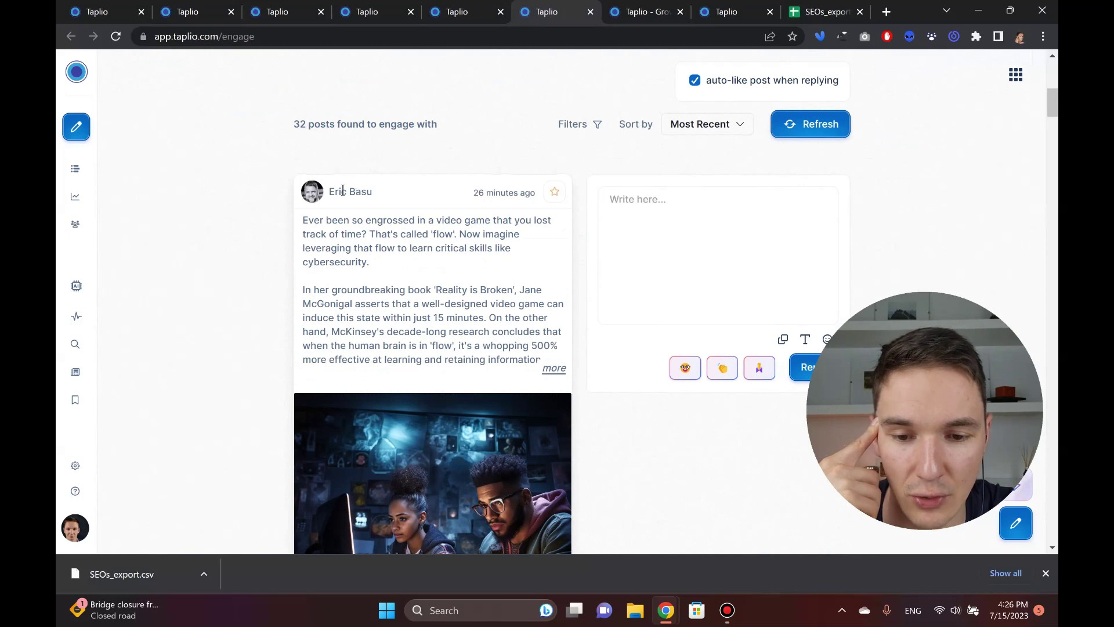
{"action": "triple_click", "coordinate": [342, 191]}
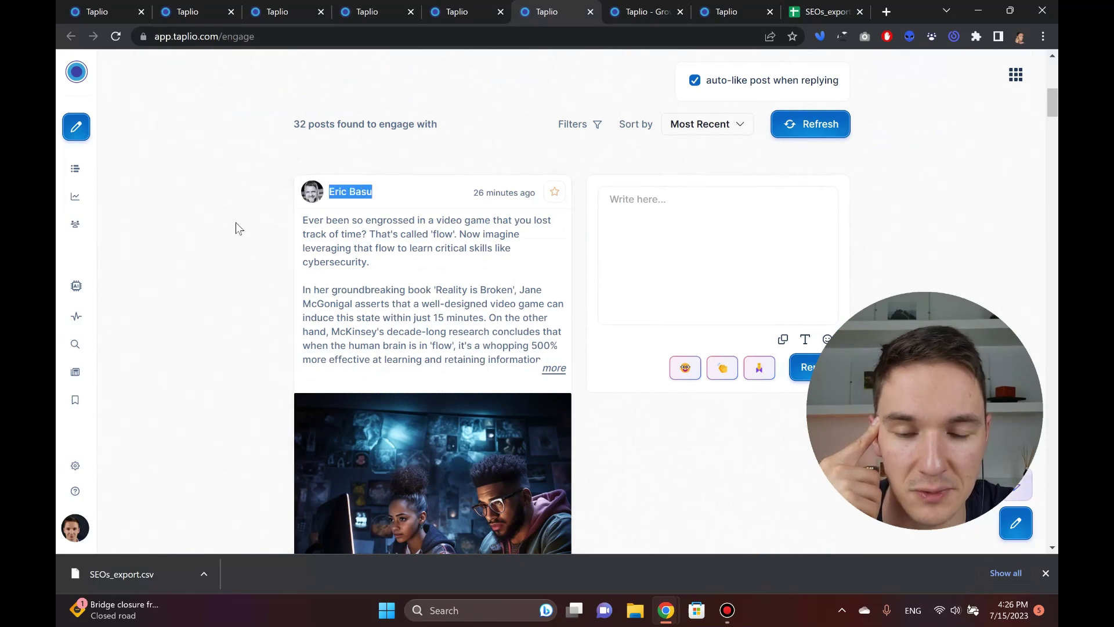
{"action": "scroll", "coordinate": [236, 222], "scroll_direction": "down", "scroll_amount": 1}
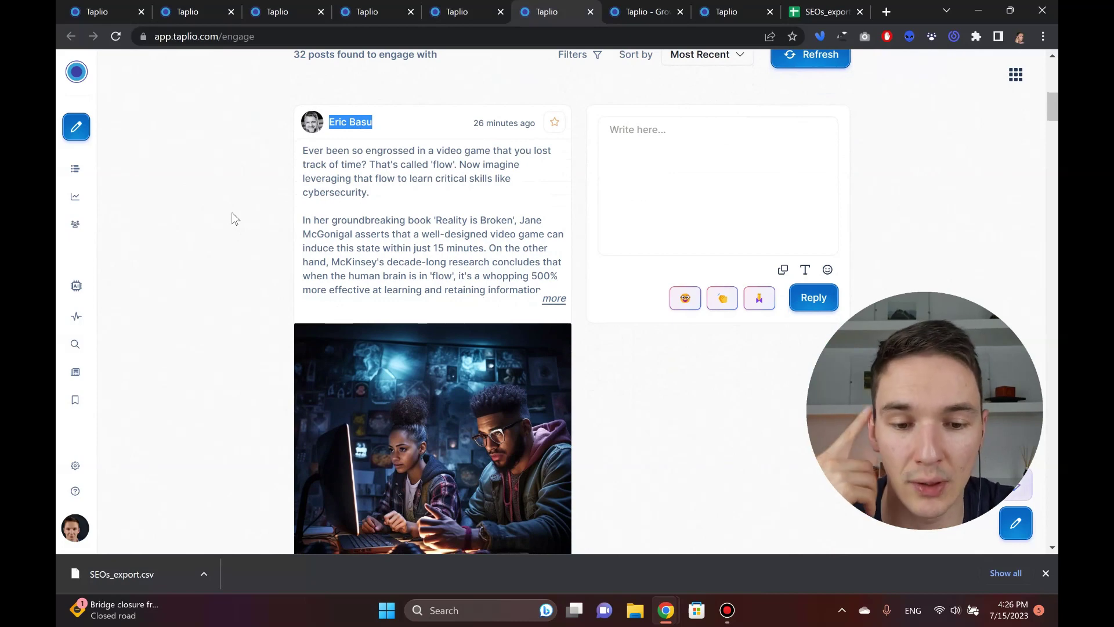
{"action": "left_click", "coordinate": [233, 218]}
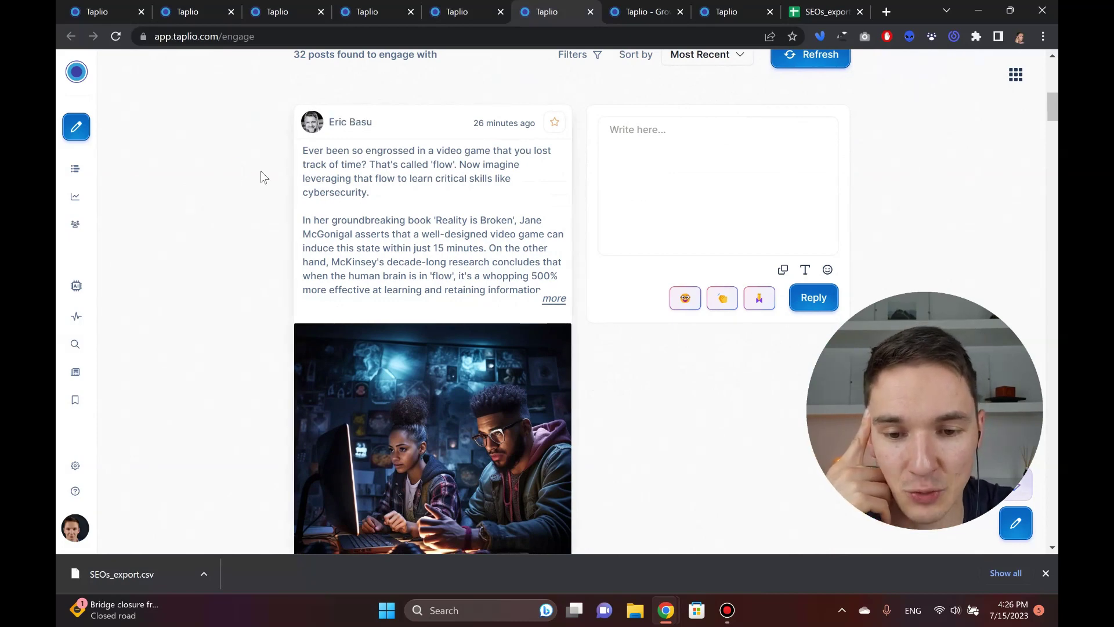
Highlight the Best for you explanation of mutual engagement again and return to the first post with its reply box.
{"action": "scroll", "coordinate": [231, 179], "scroll_direction": "up", "scroll_amount": 3}
{"action": "scroll", "coordinate": [230, 180], "scroll_direction": "up", "scroll_amount": 2}
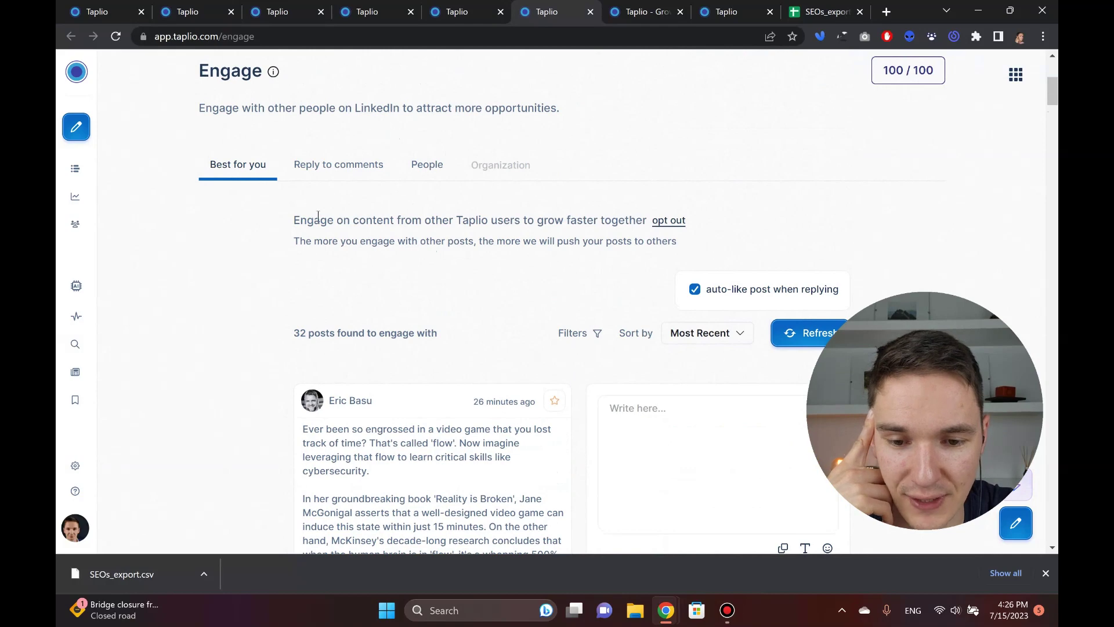
{"action": "left_click_drag", "start_coordinate": [294, 220], "coordinate": [617, 216]}
{"action": "double_click", "coordinate": [363, 241]}
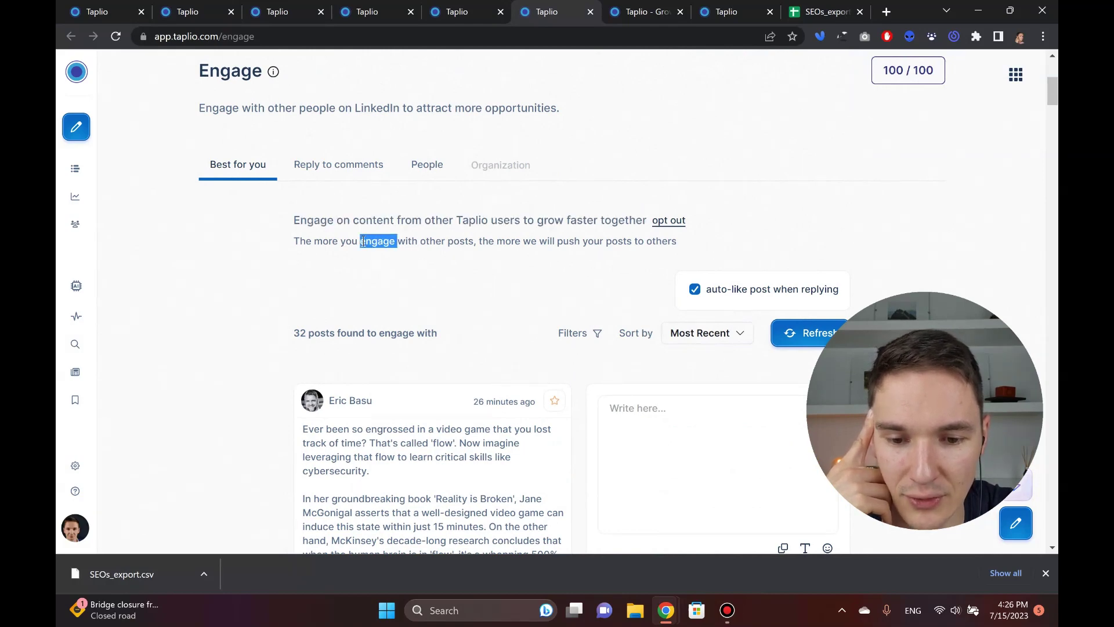
{"action": "left_click_drag", "start_coordinate": [363, 240], "coordinate": [654, 255]}
{"action": "left_click", "coordinate": [642, 259]}
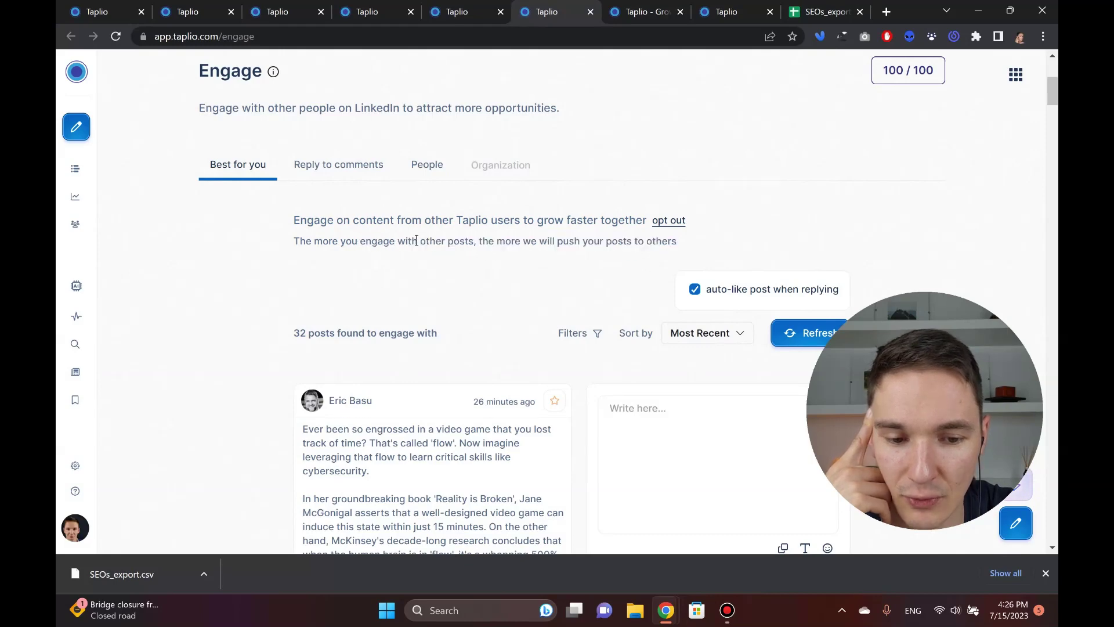
{"action": "scroll", "coordinate": [472, 206], "scroll_direction": "down", "scroll_amount": 4}
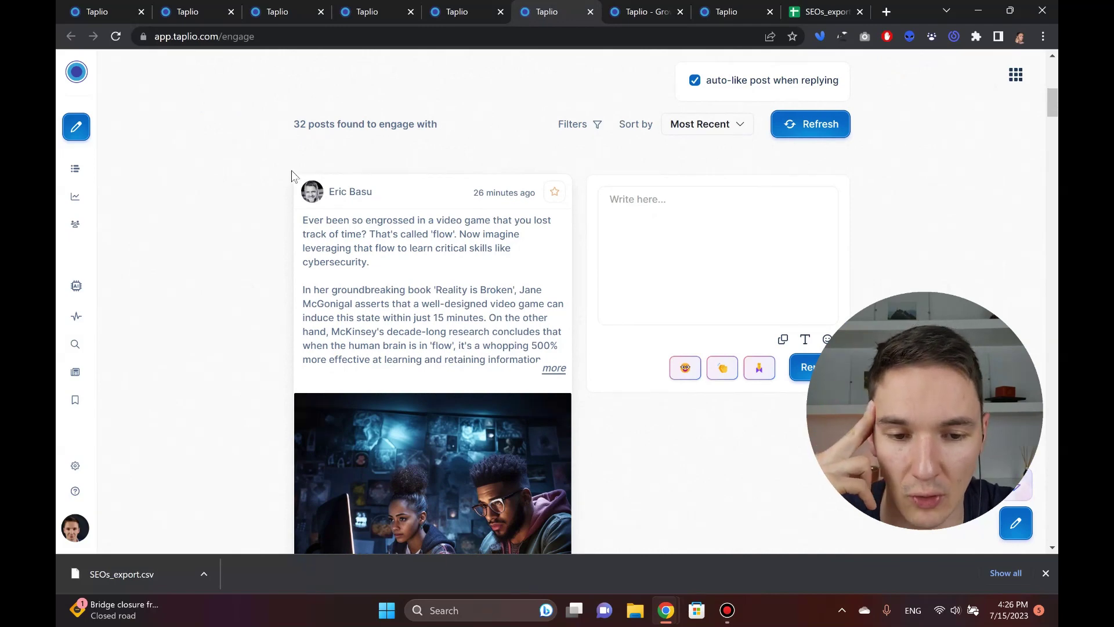
Sort the suggested posts by Most Followers and reapply the post filters with their existing settings.
{"action": "left_click", "coordinate": [706, 123]}
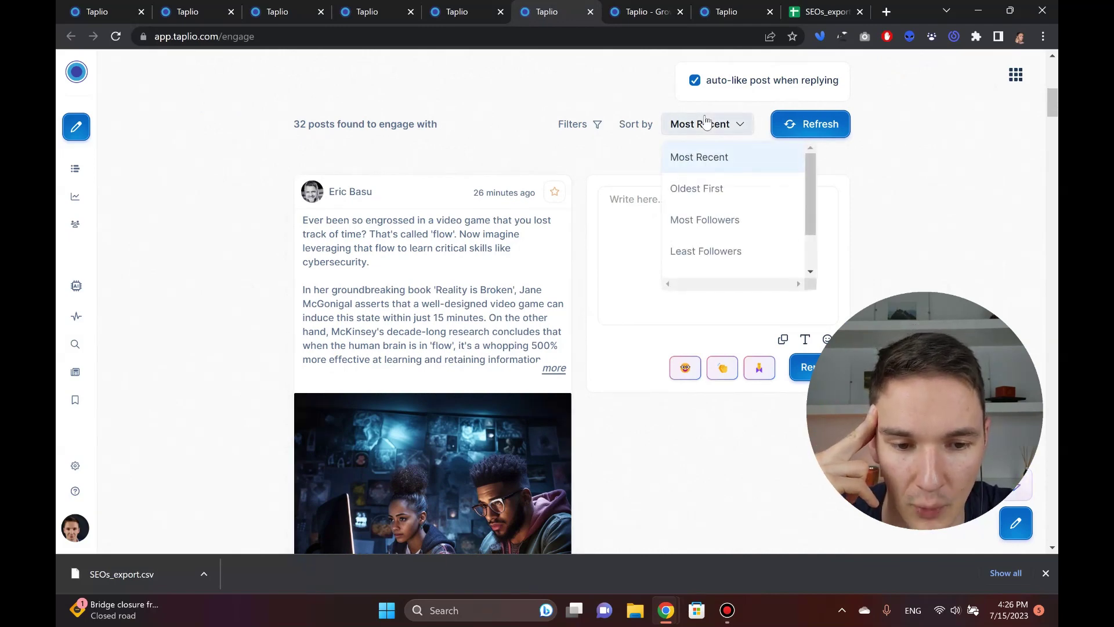
{"action": "left_click", "coordinate": [732, 217]}
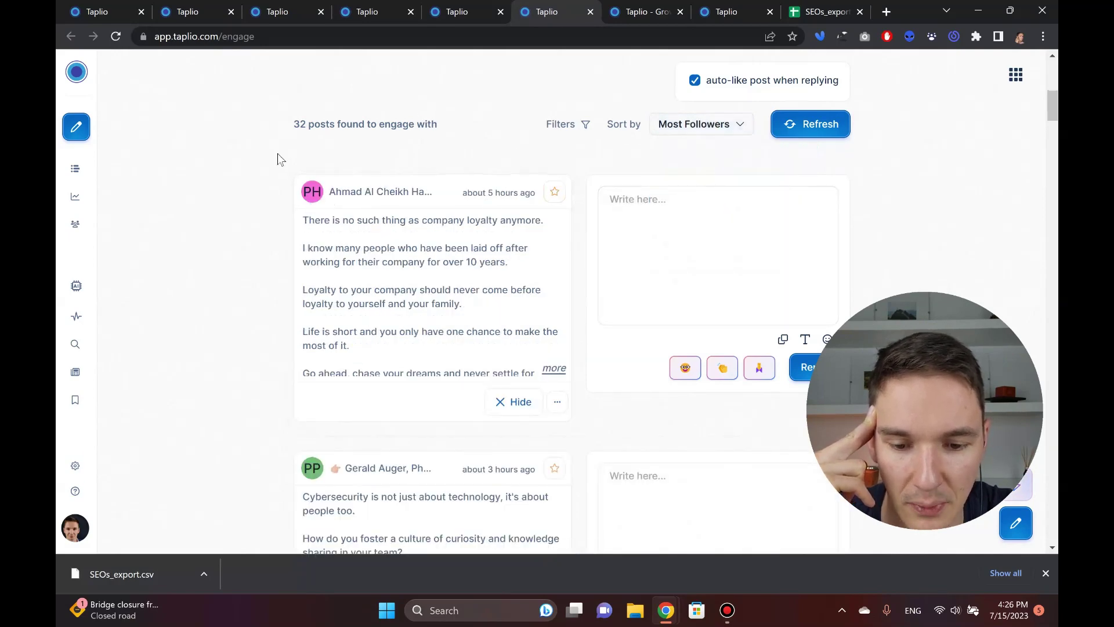
{"action": "left_click", "coordinate": [571, 137]}
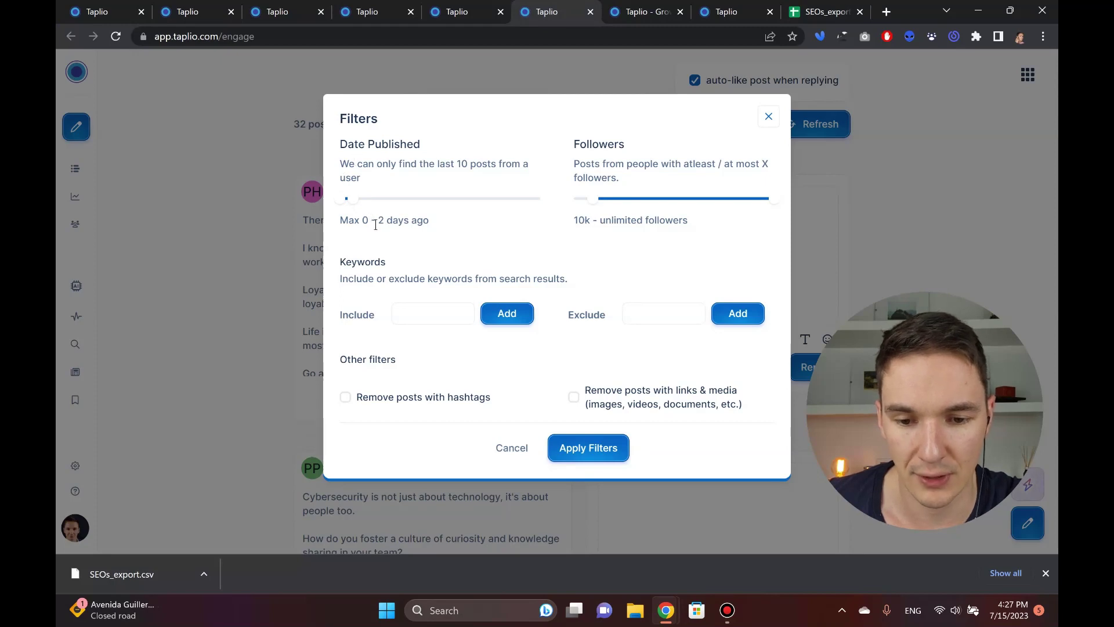
{"action": "left_click", "coordinate": [428, 311]}
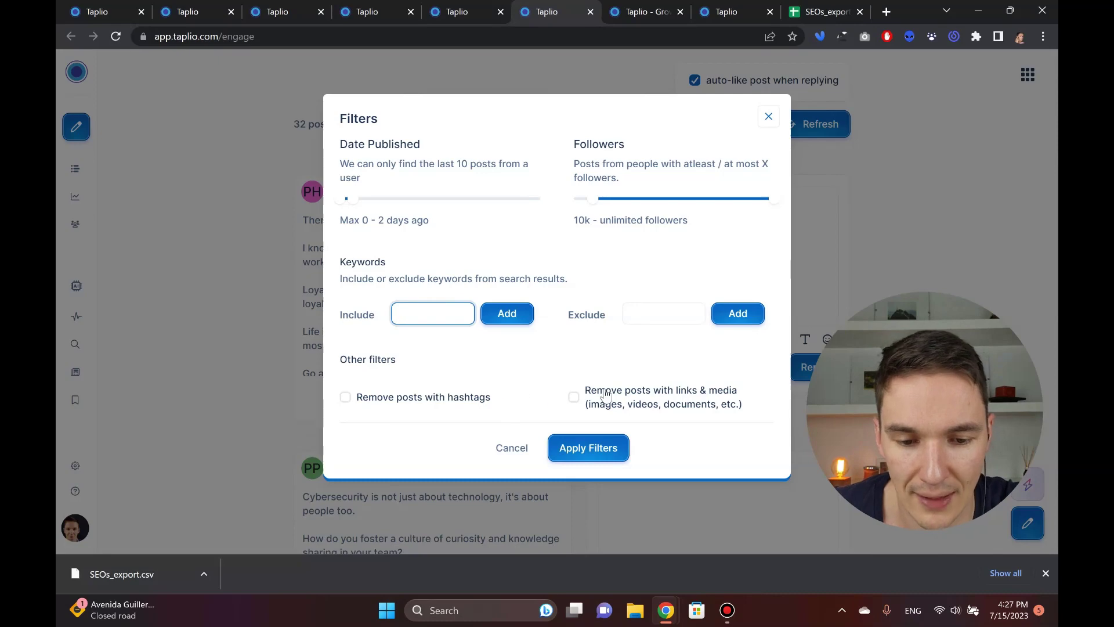
{"action": "left_click", "coordinate": [559, 454]}
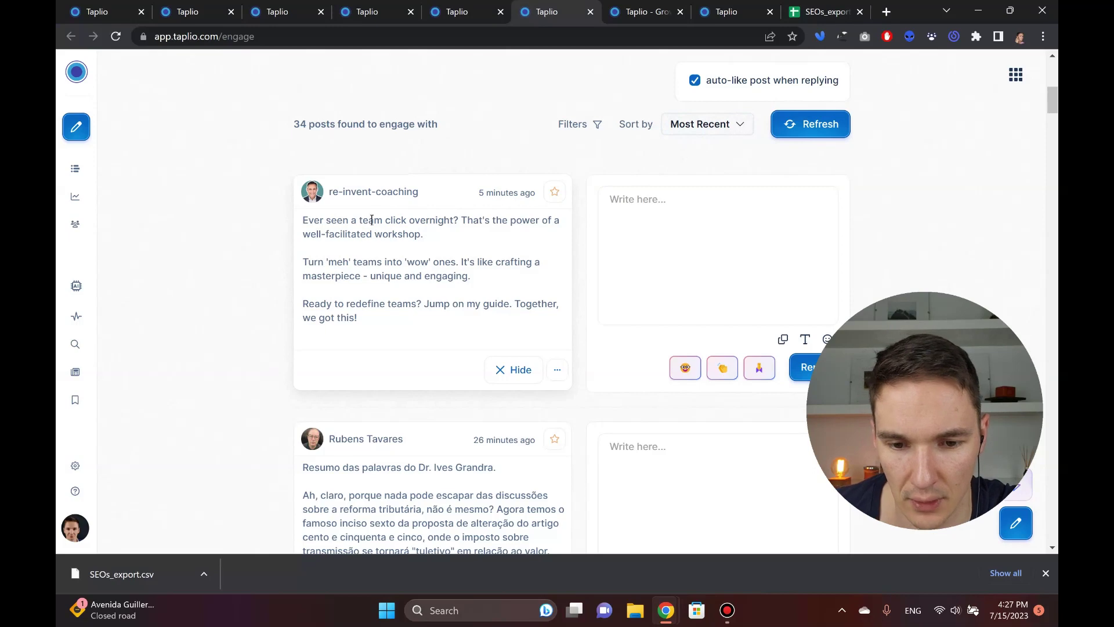
Browse the refreshed suggested posts and highlight the second paragraph of the Portuguese post about tax reform.
{"action": "scroll", "coordinate": [456, 272], "scroll_direction": "down", "scroll_amount": 2}
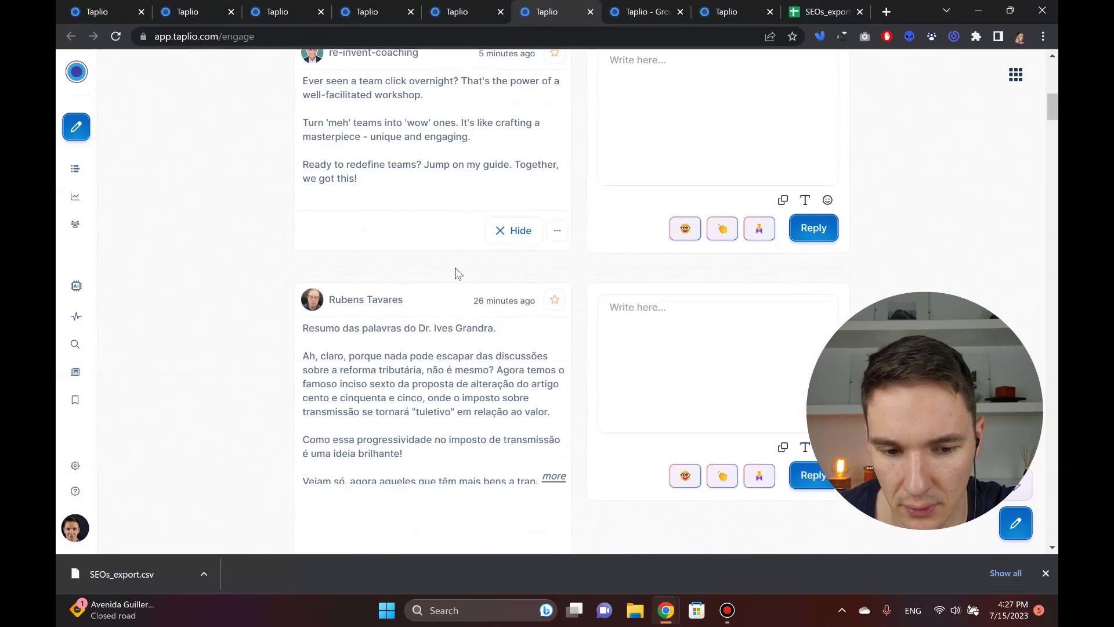
{"action": "scroll", "coordinate": [455, 268], "scroll_direction": "up", "scroll_amount": 3}
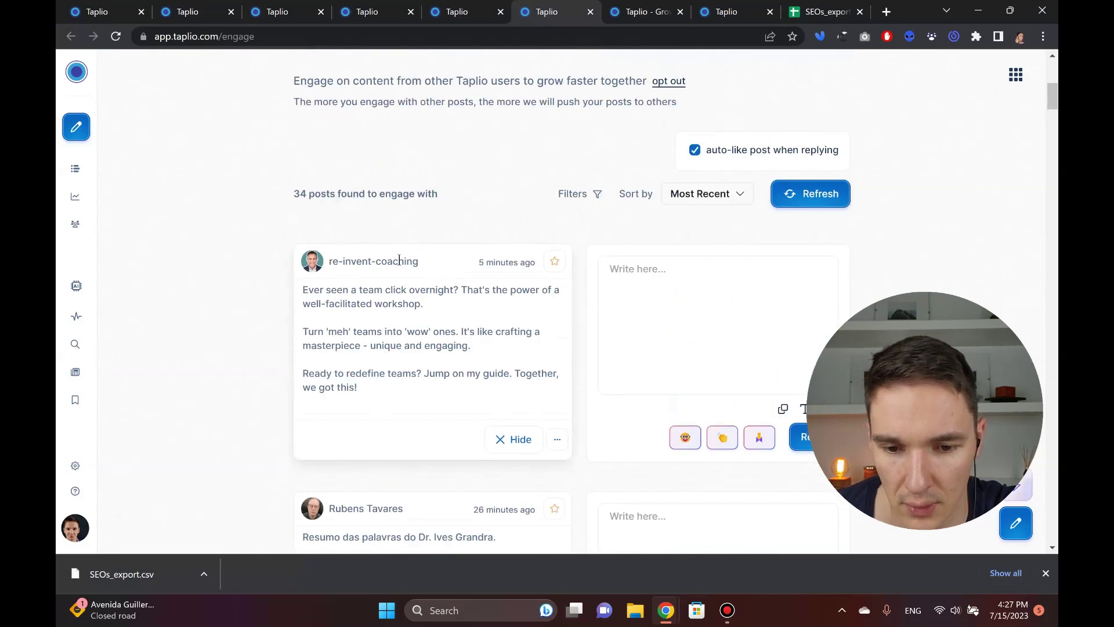
{"action": "scroll", "coordinate": [232, 281], "scroll_direction": "down", "scroll_amount": 3}
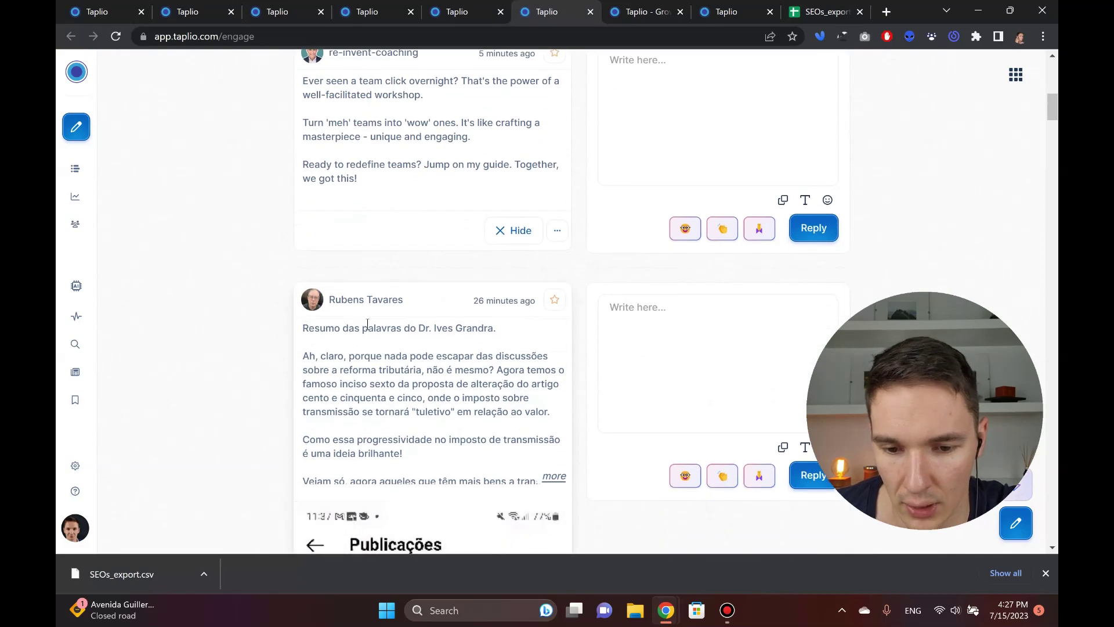
{"action": "triple_click", "coordinate": [378, 355]}
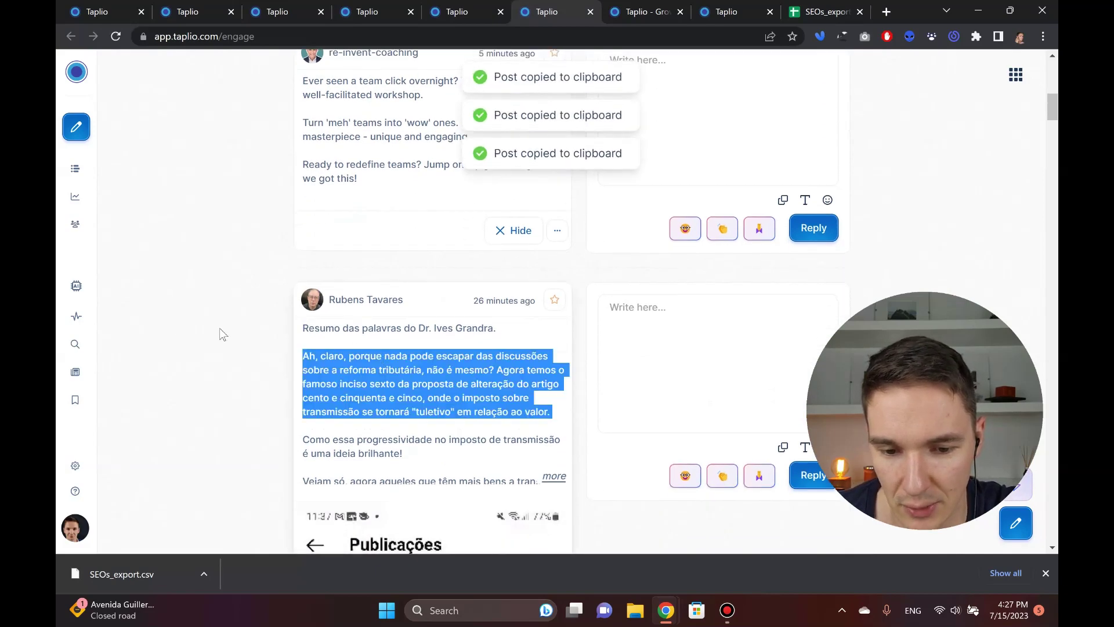
{"action": "left_click", "coordinate": [173, 325]}
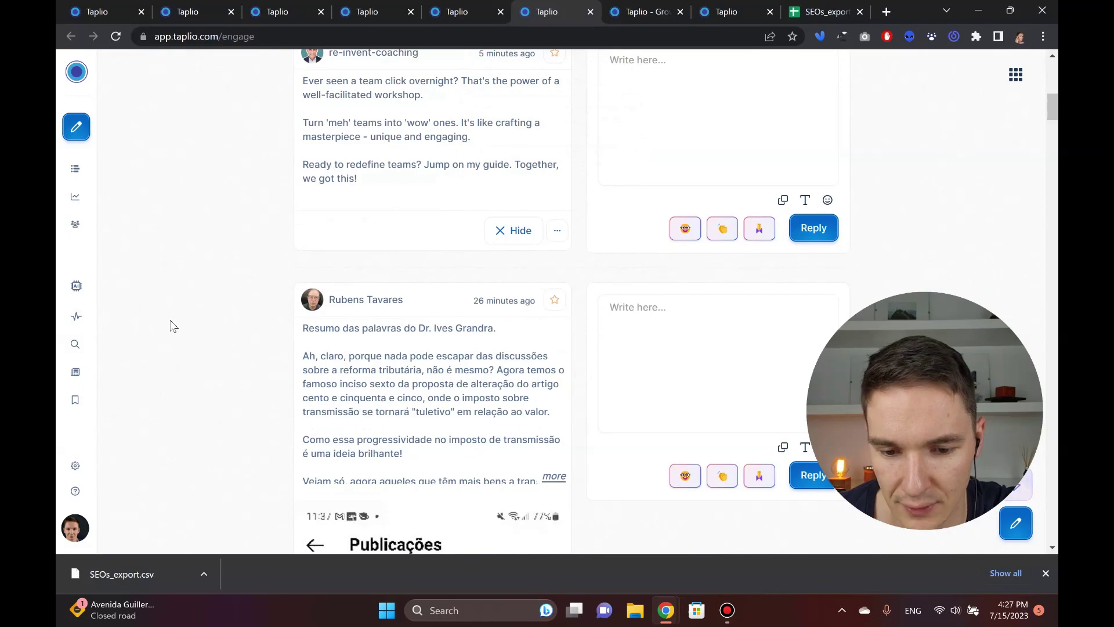
{"action": "scroll", "coordinate": [173, 325], "scroll_direction": "down", "scroll_amount": 8}
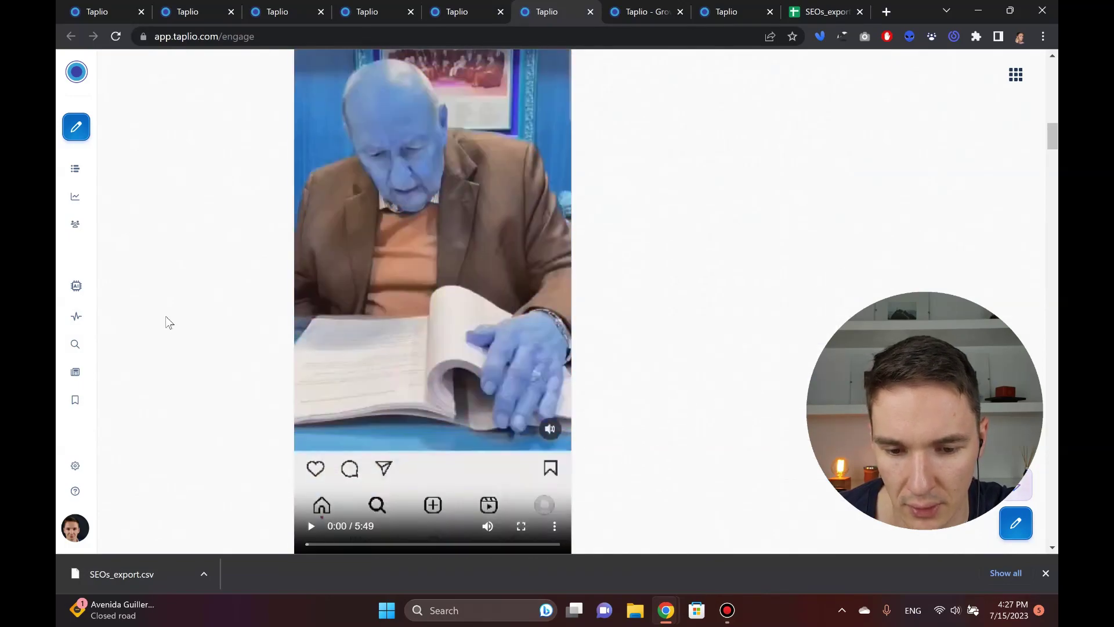
Review the Best for you filter options again and close them without applying anything.
{"action": "scroll", "coordinate": [168, 323], "scroll_direction": "up", "scroll_amount": 10}
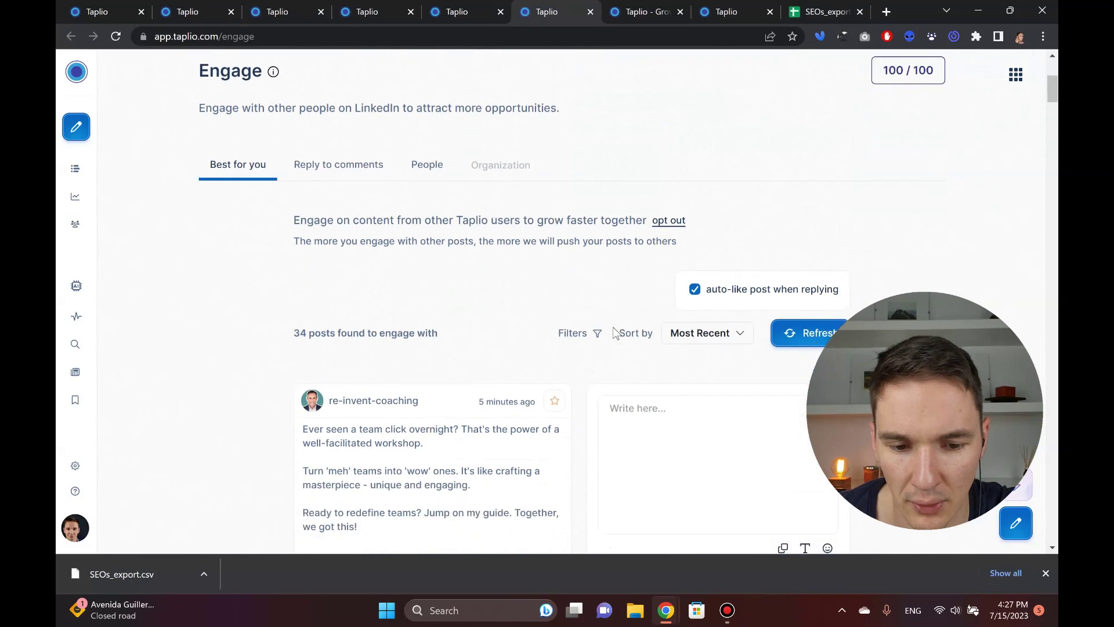
{"action": "left_click", "coordinate": [586, 332]}
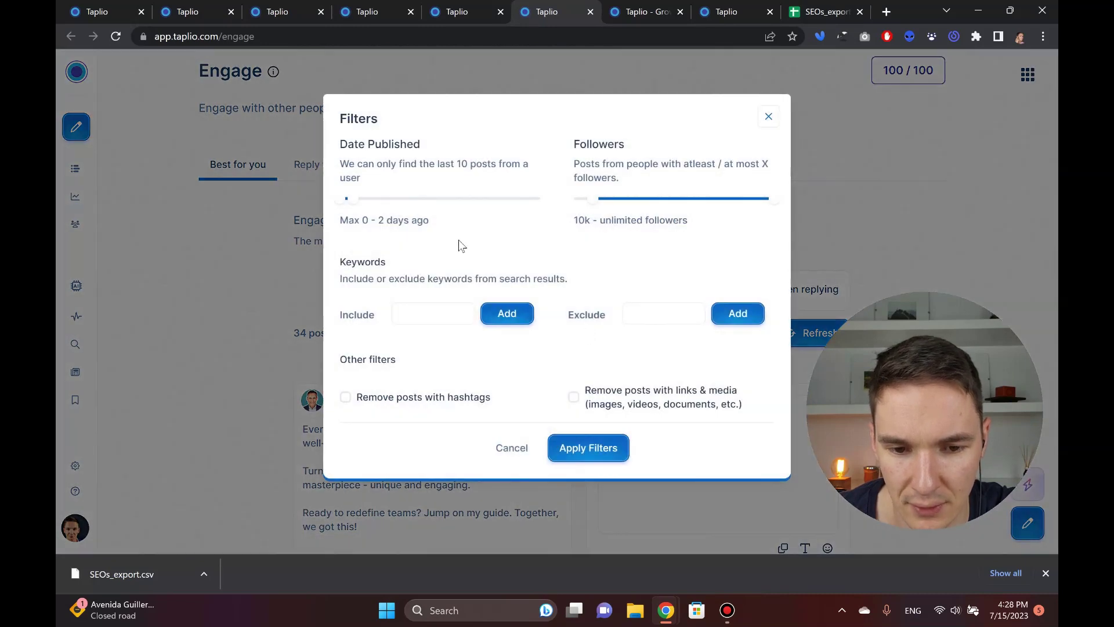
{"action": "left_click", "coordinate": [768, 116]}
Expand the post about video games, 'flow' and cybersecurity training and read its full text.
{"action": "scroll", "coordinate": [522, 134], "scroll_direction": "down", "scroll_amount": 10}
{"action": "scroll", "coordinate": [431, 133], "scroll_direction": "down", "scroll_amount": 10}
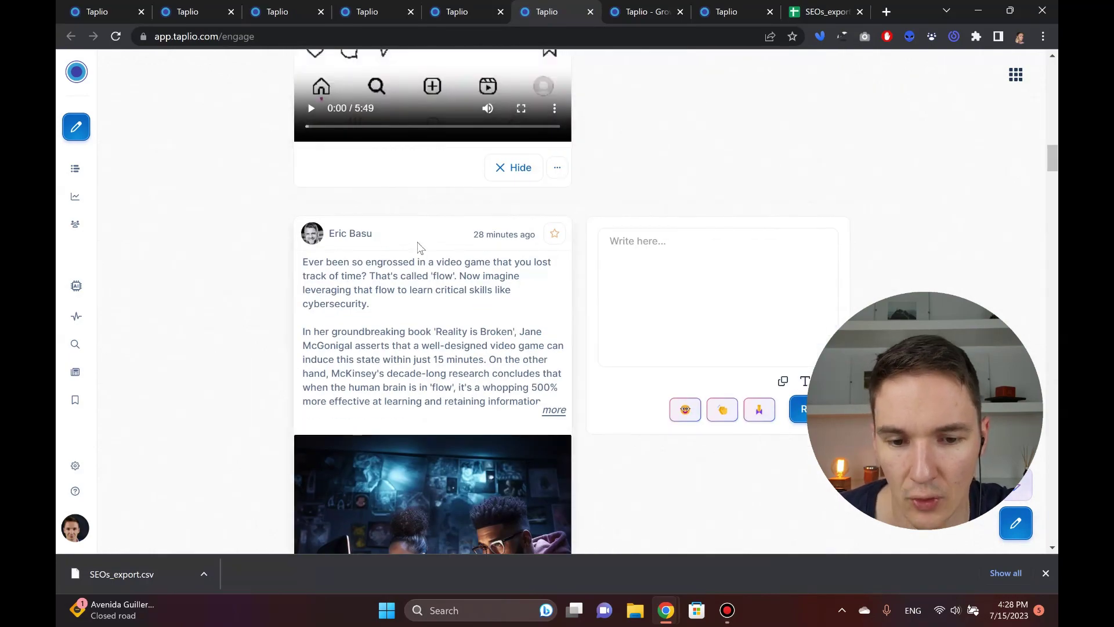
{"action": "left_click", "coordinate": [554, 410]}
{"action": "scroll", "coordinate": [491, 343], "scroll_direction": "down", "scroll_amount": 2}
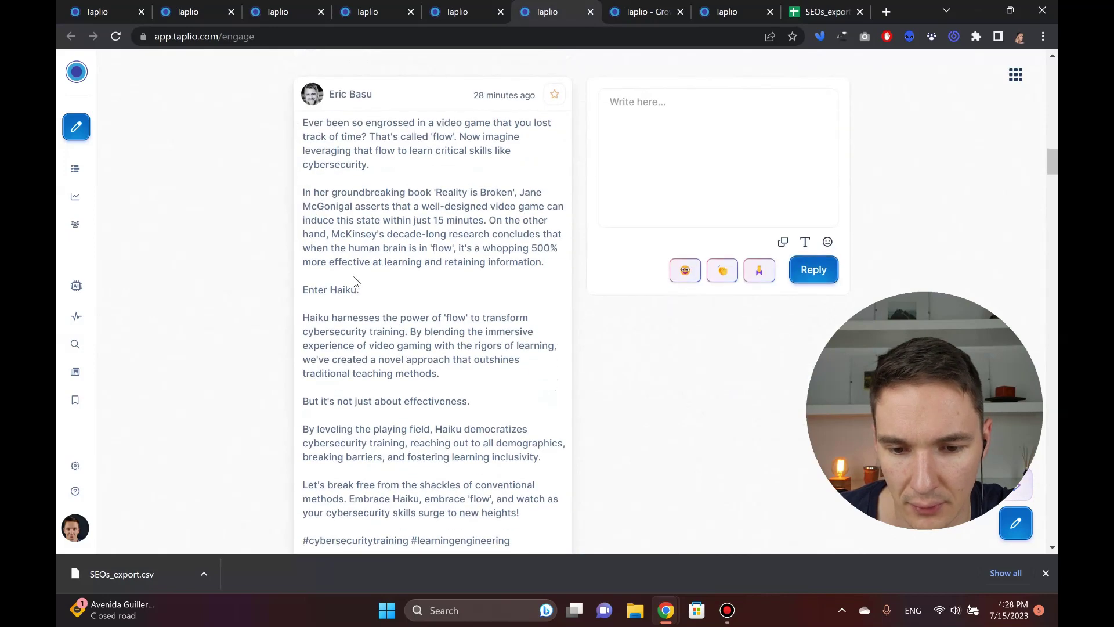
{"action": "scroll", "coordinate": [342, 250], "scroll_direction": "down", "scroll_amount": 6}
{"action": "scroll", "coordinate": [341, 250], "scroll_direction": "up", "scroll_amount": 4}
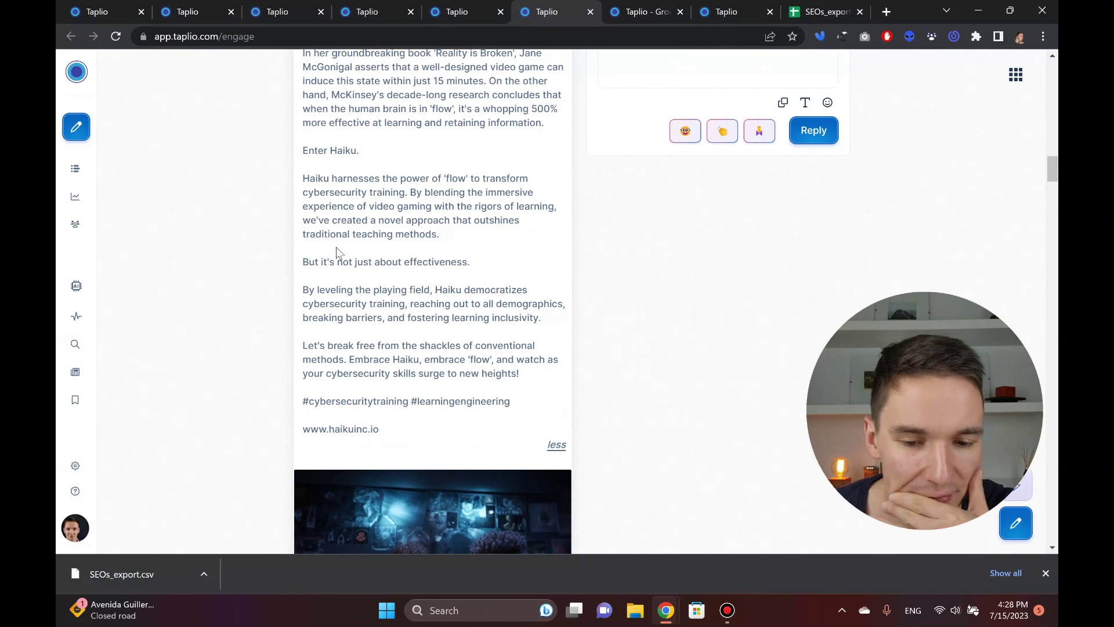
{"action": "scroll", "coordinate": [345, 255], "scroll_direction": "up", "scroll_amount": 4}
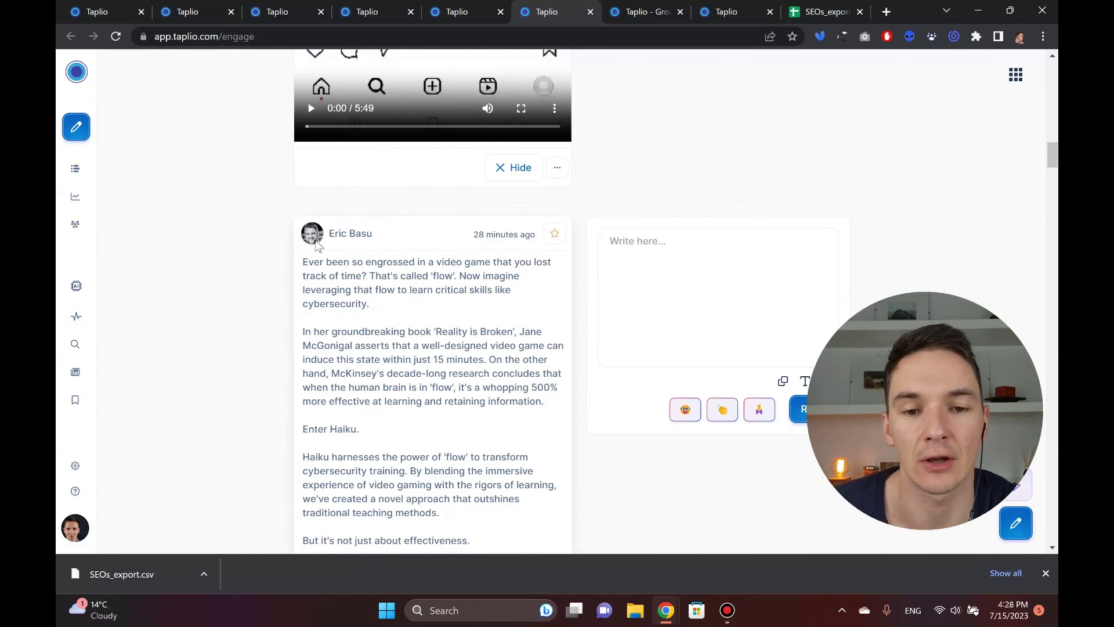
Review the additional actions available for the cybersecurity training post, such as Translate and Save to collection, and dismiss them.
{"action": "scroll", "coordinate": [323, 244], "scroll_direction": "down", "scroll_amount": 10}
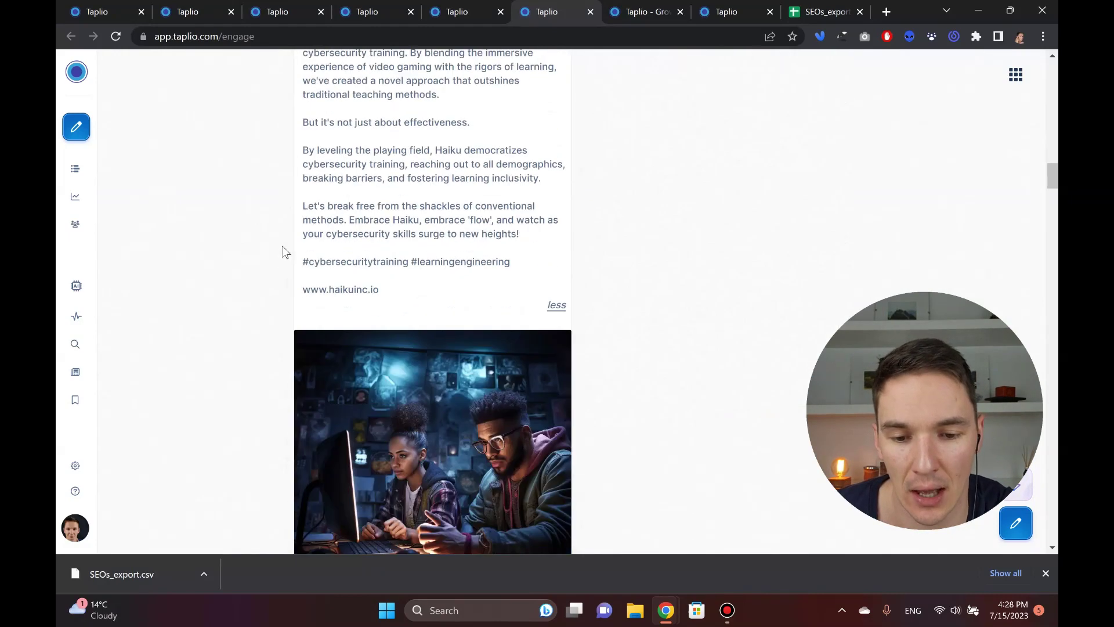
{"action": "left_click", "coordinate": [557, 424]}
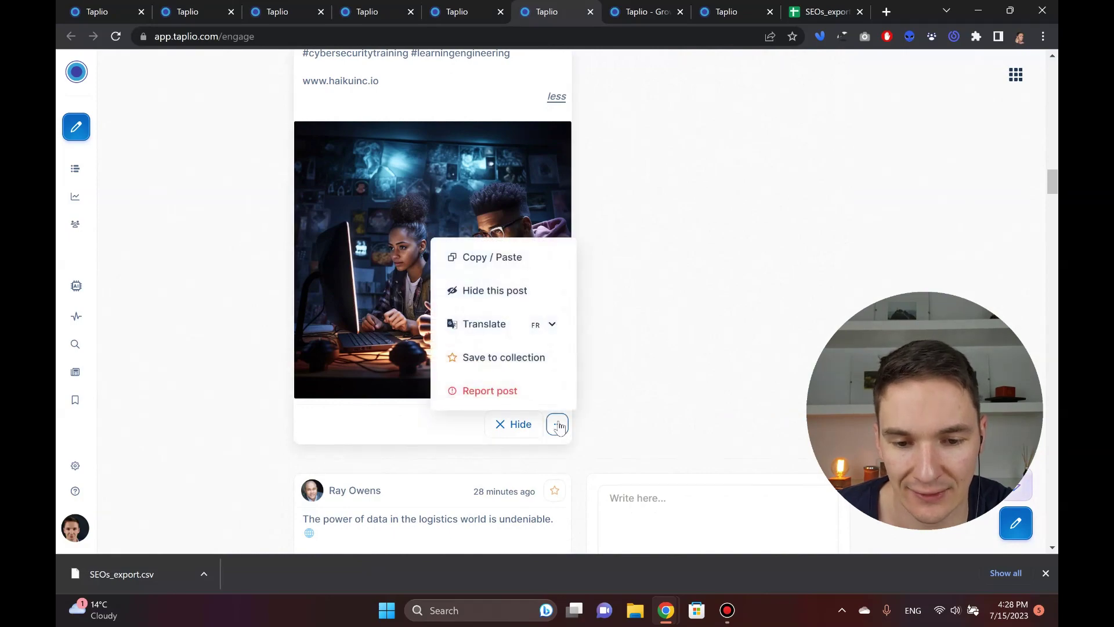
{"action": "left_click", "coordinate": [636, 200]}
Select the start of the paragraph about the book 'Reality is Broken' in the cybersecurity training post and copy the text.
{"action": "scroll", "coordinate": [330, 270], "scroll_direction": "up", "scroll_amount": 10}
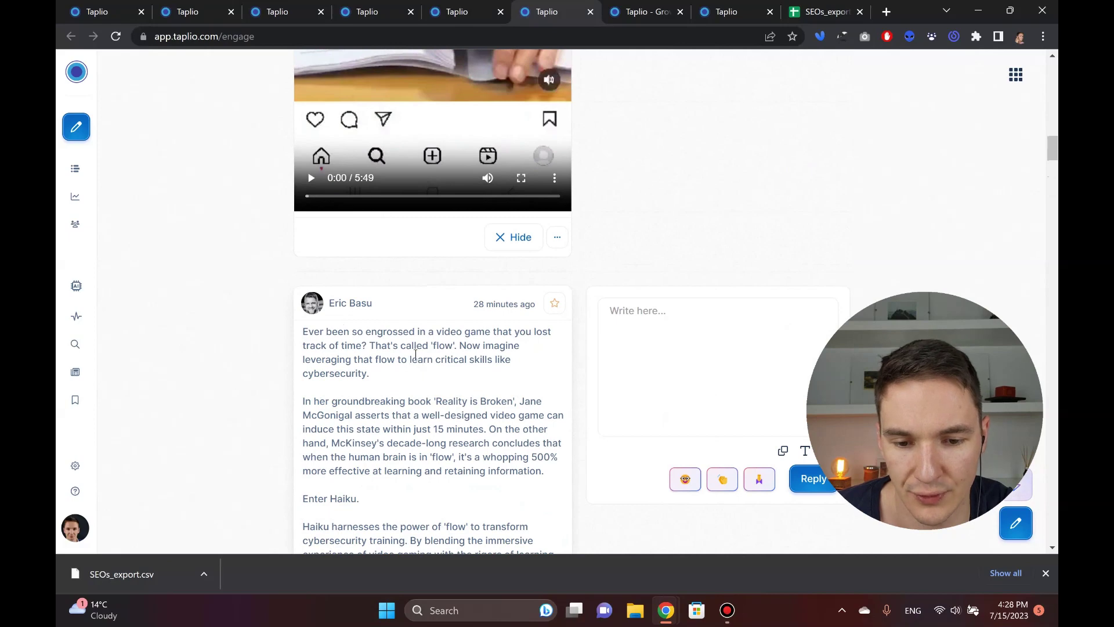
{"action": "scroll", "coordinate": [417, 360], "scroll_direction": "down", "scroll_amount": 2}
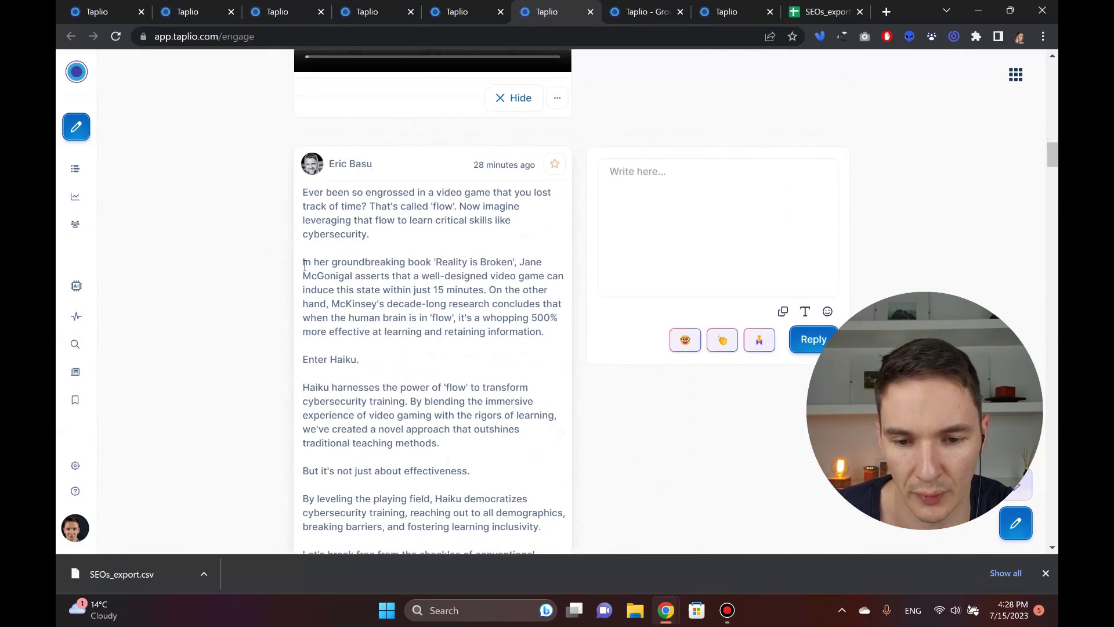
{"action": "left_click_drag", "start_coordinate": [303, 262], "coordinate": [352, 276]}
{"action": "key", "text": "ctrl+c"}
{"action": "left_click", "coordinate": [332, 285], "text": "shift"}
{"action": "key", "text": "ctrl+c"}
{"action": "key", "text": "ctrl+c"}
{"action": "left_click", "coordinate": [204, 288]}
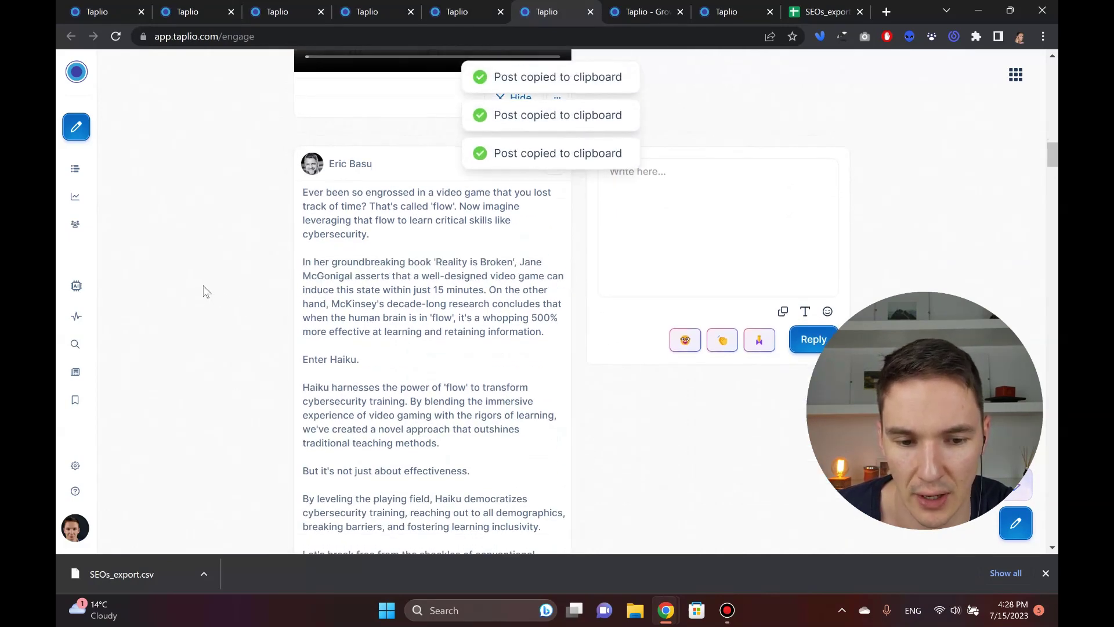
Browse further through the suggested posts and examine the AI reply options, including Add value and Say thank you.
{"action": "scroll", "coordinate": [204, 284], "scroll_direction": "down", "scroll_amount": 15}
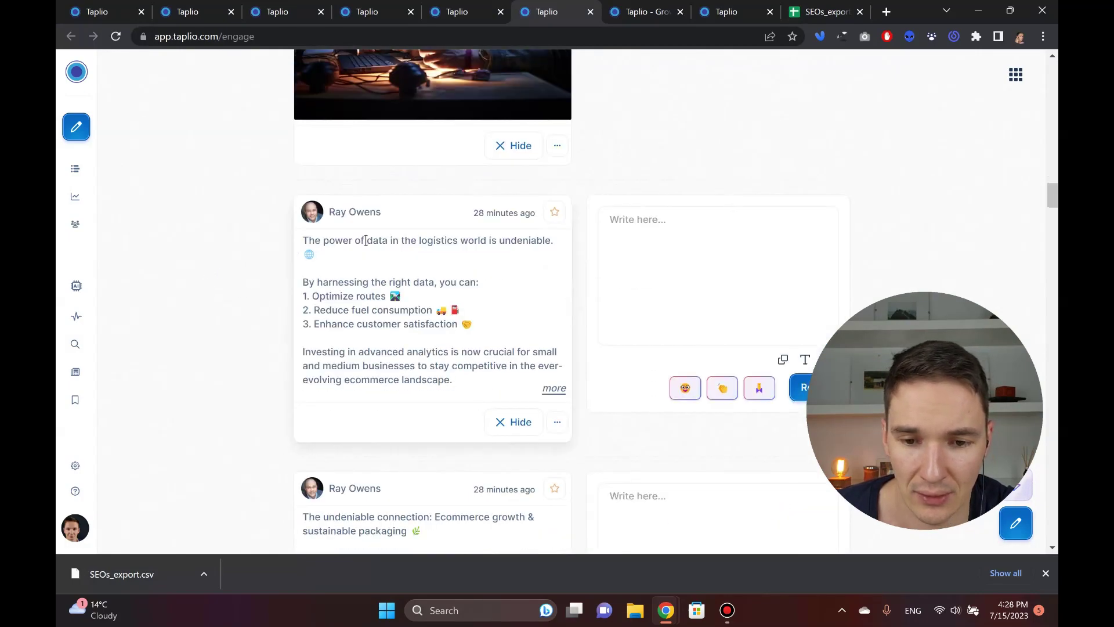
{"action": "scroll", "coordinate": [405, 412], "scroll_direction": "down", "scroll_amount": 20}
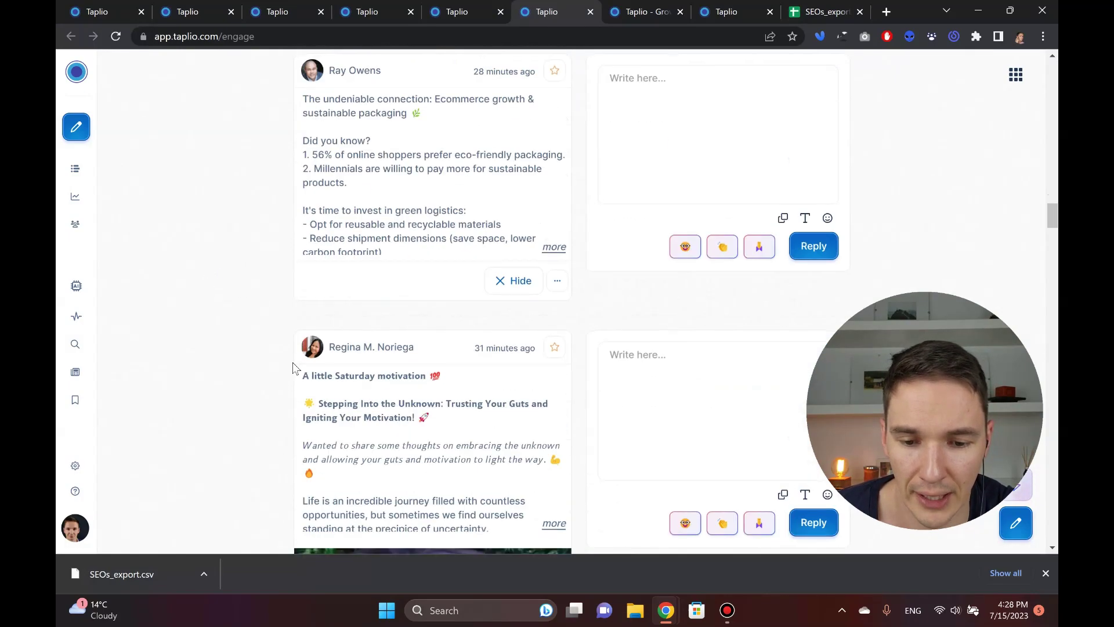
{"action": "scroll", "coordinate": [322, 363], "scroll_direction": "down", "scroll_amount": 15}
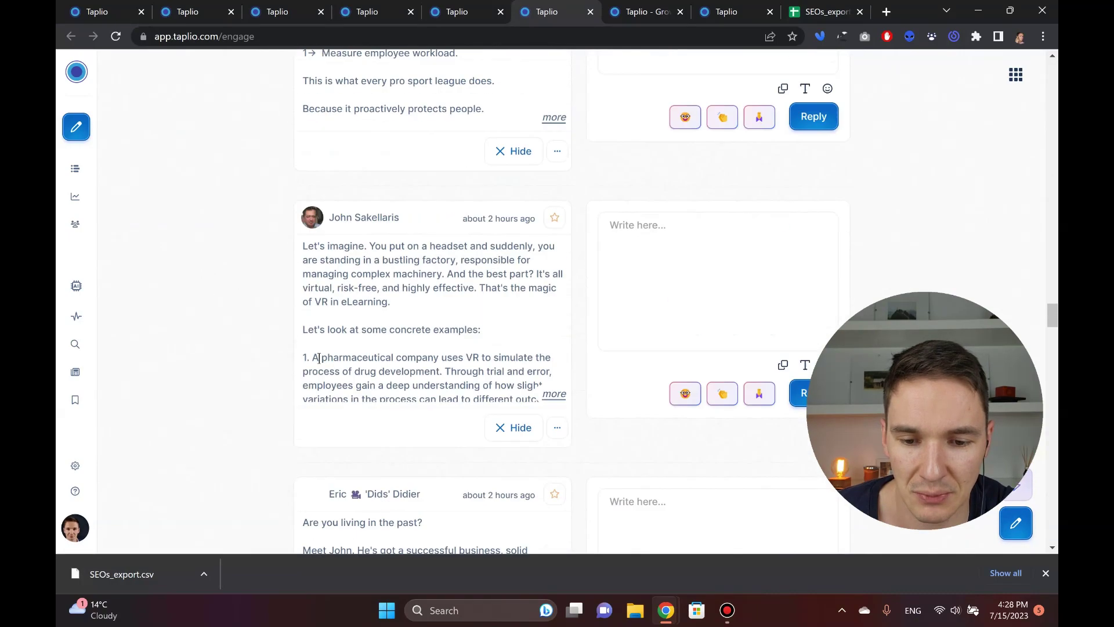
{"action": "scroll", "coordinate": [320, 365], "scroll_direction": "down", "scroll_amount": 10}
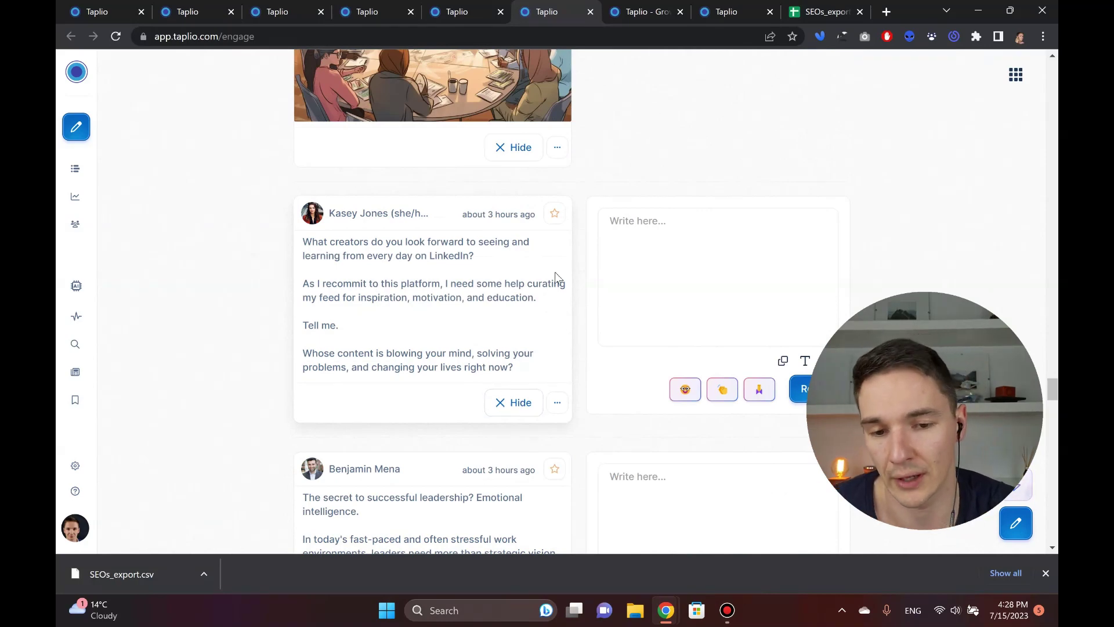
{"action": "scroll", "coordinate": [350, 222], "scroll_direction": "down", "scroll_amount": 13}
{"action": "scroll", "coordinate": [350, 222], "scroll_direction": "down", "scroll_amount": 15}
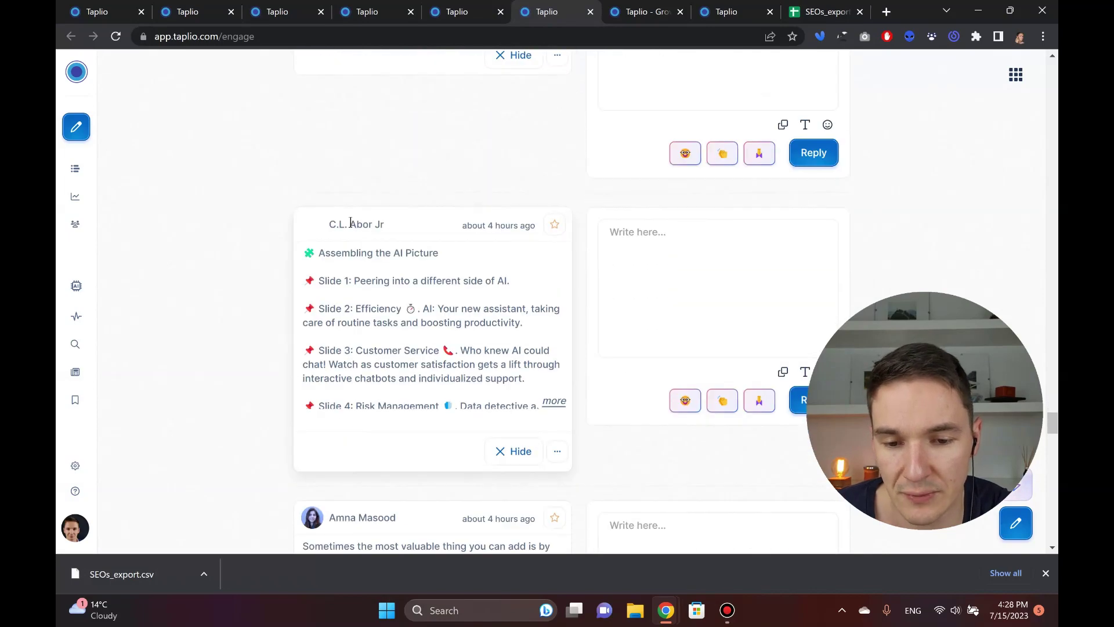
{"action": "scroll", "coordinate": [350, 227], "scroll_direction": "down", "scroll_amount": 6}
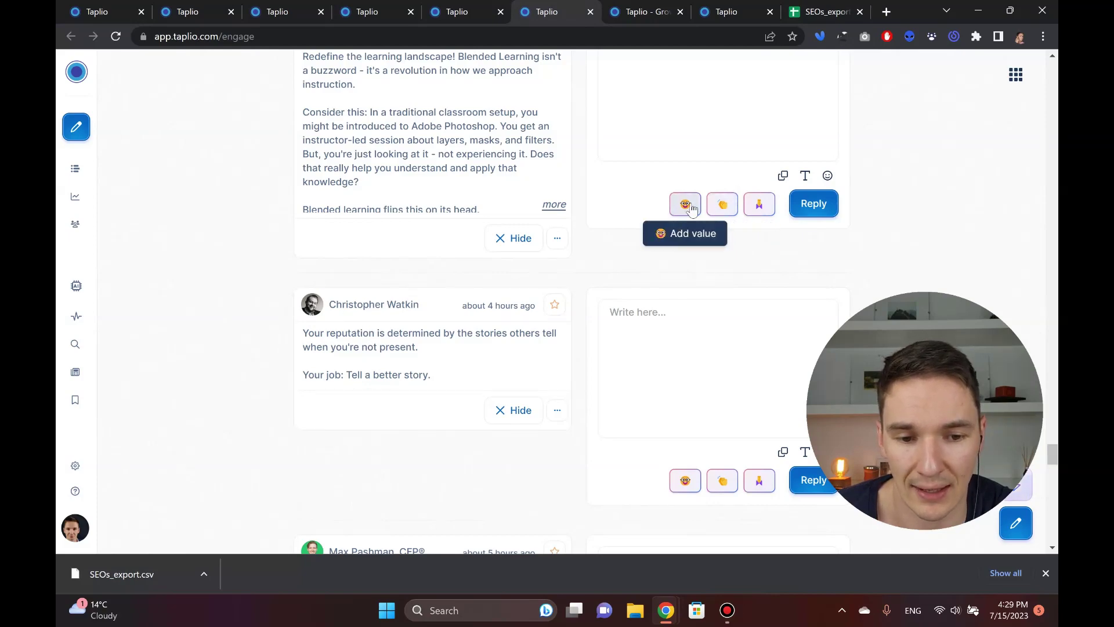
{"action": "scroll", "coordinate": [692, 209], "scroll_direction": "up", "scroll_amount": 2}
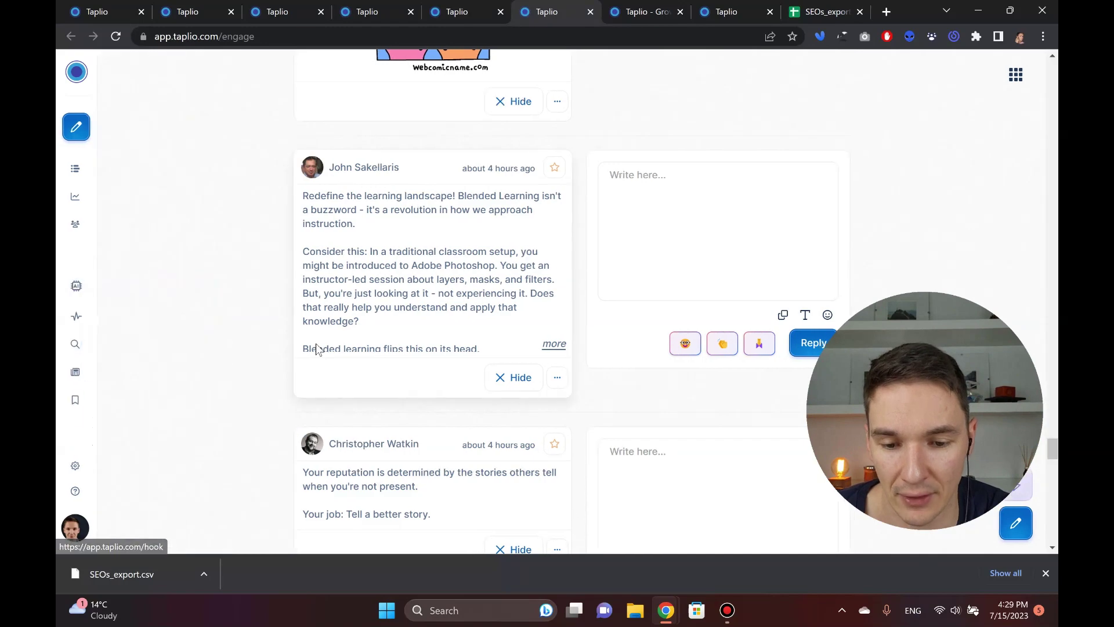
{"action": "scroll", "coordinate": [348, 278], "scroll_direction": "down", "scroll_amount": 4}
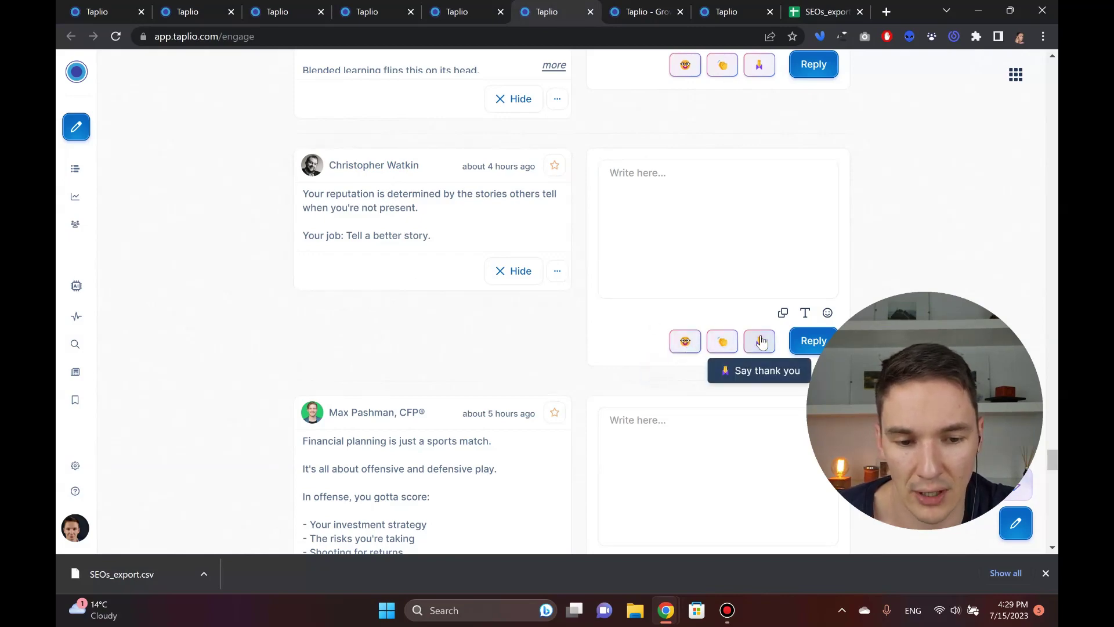
Generate an Add value AI reply to the post about reputation and telling a better story, and highlight the generated text.
{"action": "left_click", "coordinate": [693, 162]}
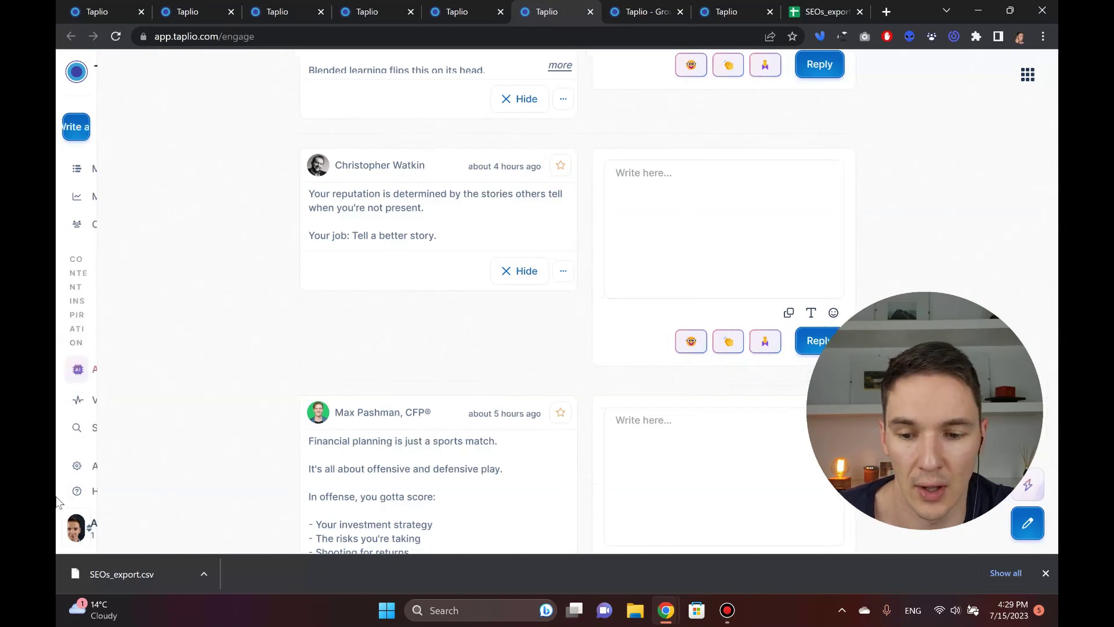
{"action": "mouse_move", "coordinate": [162, 544]}
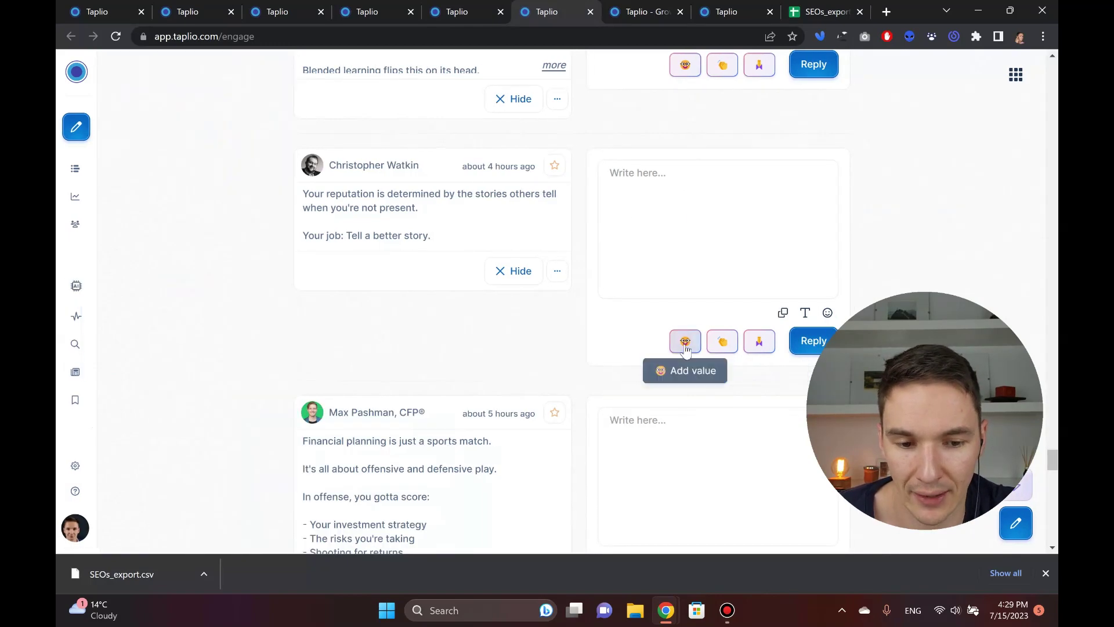
{"action": "left_click", "coordinate": [685, 341]}
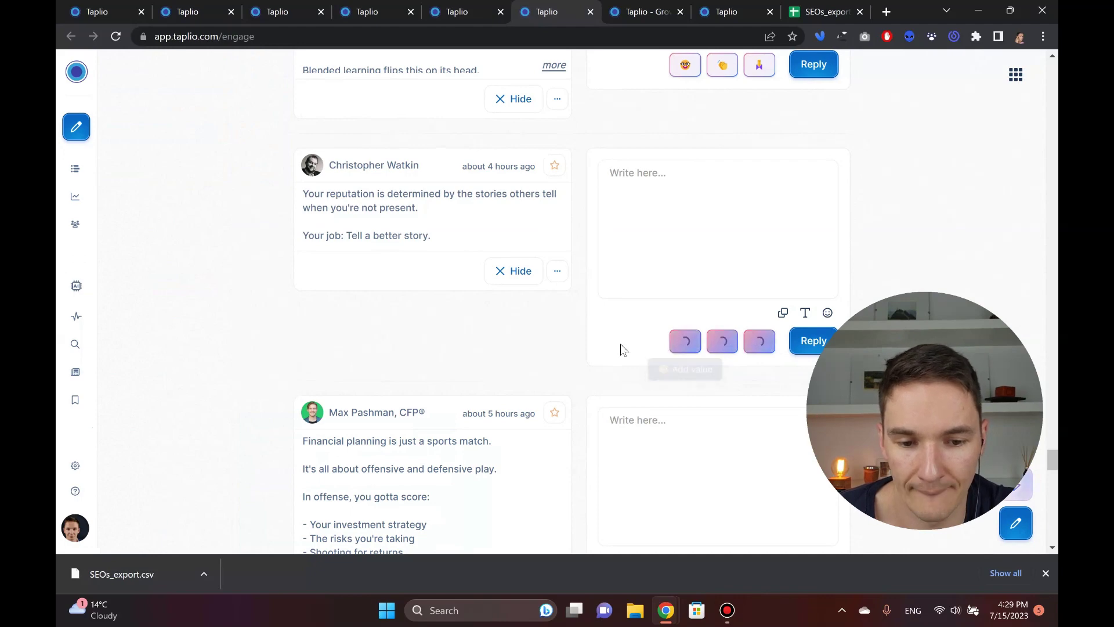
{"action": "mouse_move", "coordinate": [166, 546]}
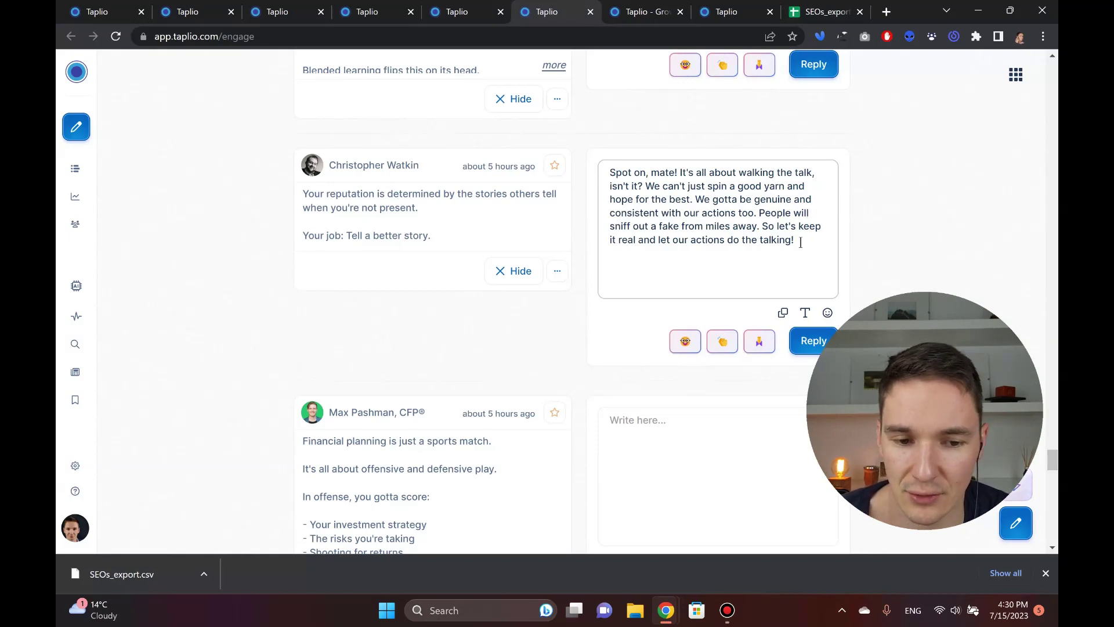
{"action": "left_click_drag", "start_coordinate": [801, 243], "coordinate": [609, 150]}
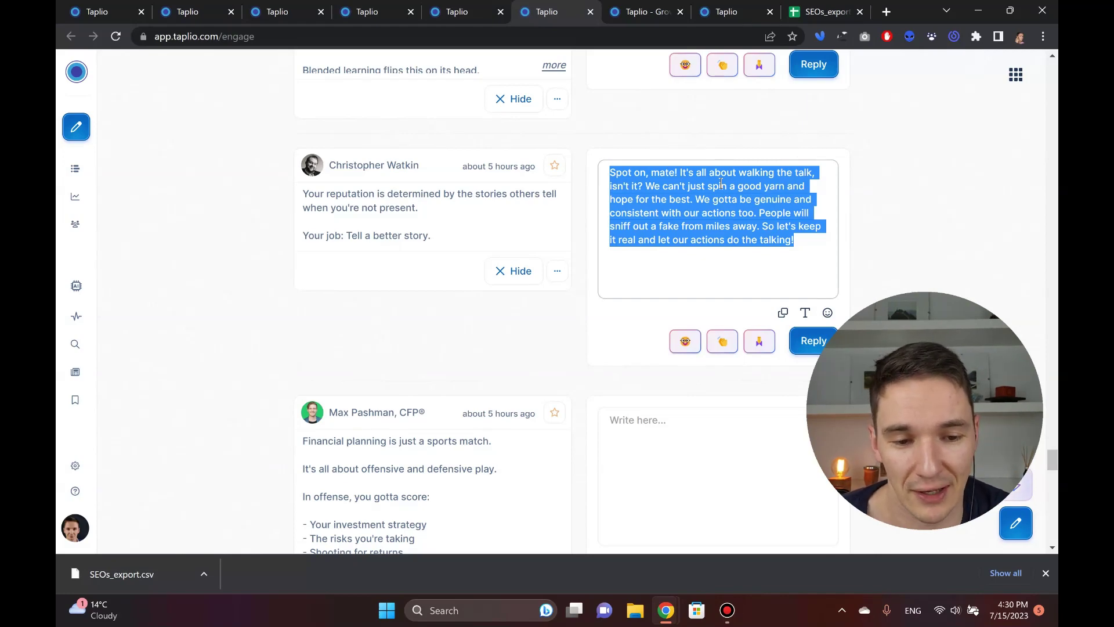
Delete the AI-generated reply to the post about reputation and return to the start of the suggested posts.
{"action": "key", "text": "BackSpace"}
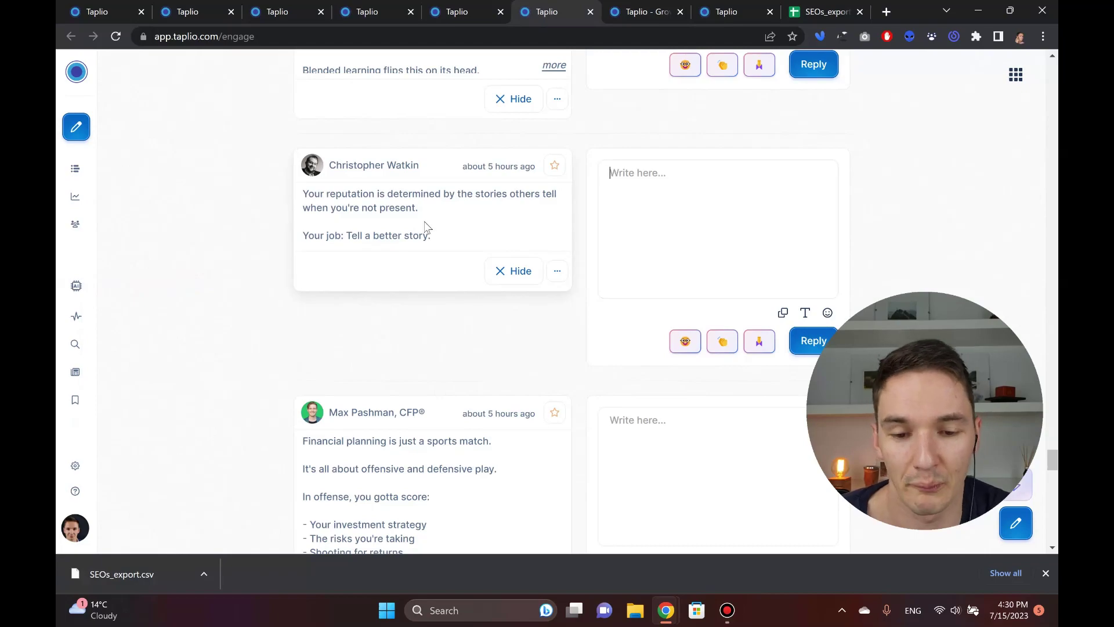
{"action": "scroll", "coordinate": [378, 238], "scroll_direction": "down", "scroll_amount": 12}
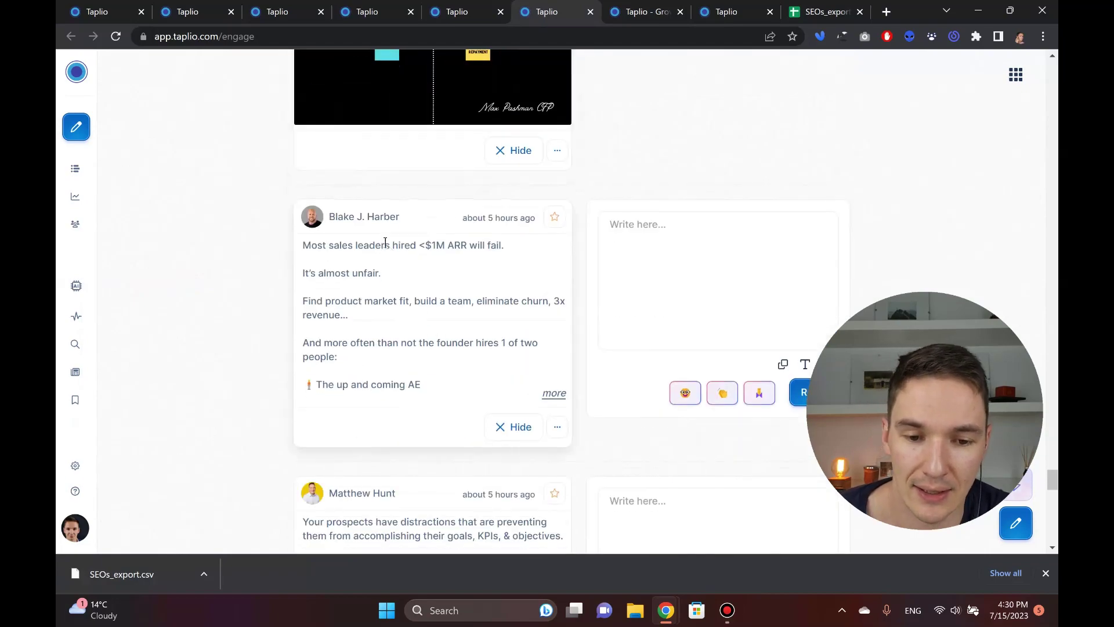
{"action": "scroll", "coordinate": [384, 242], "scroll_direction": "up", "scroll_amount": 15}
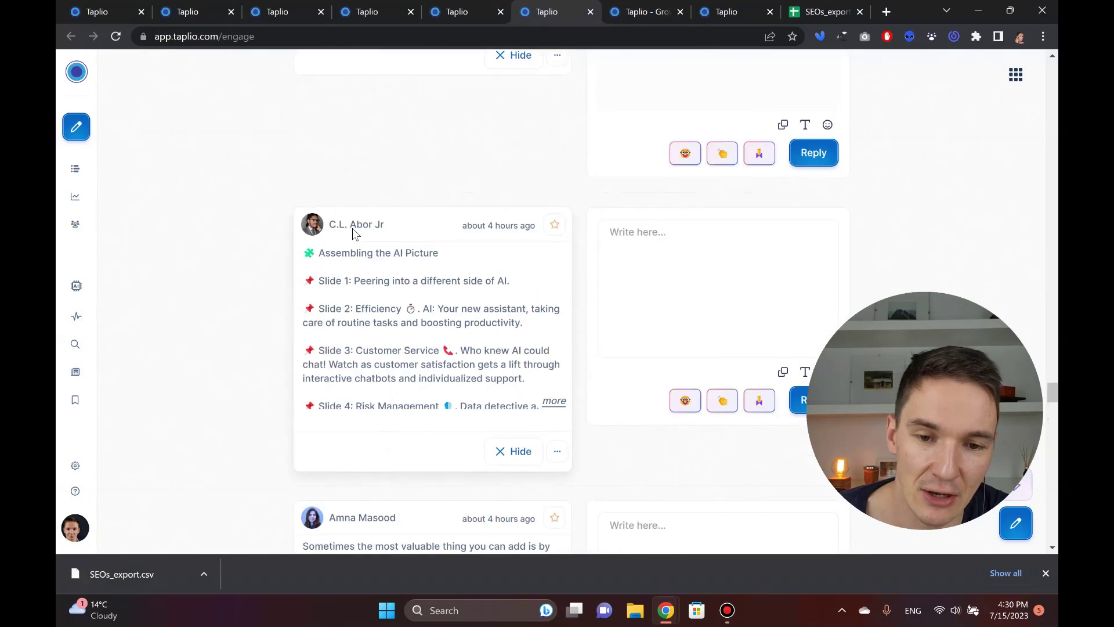
{"action": "scroll", "coordinate": [317, 279], "scroll_direction": "up", "scroll_amount": 10}
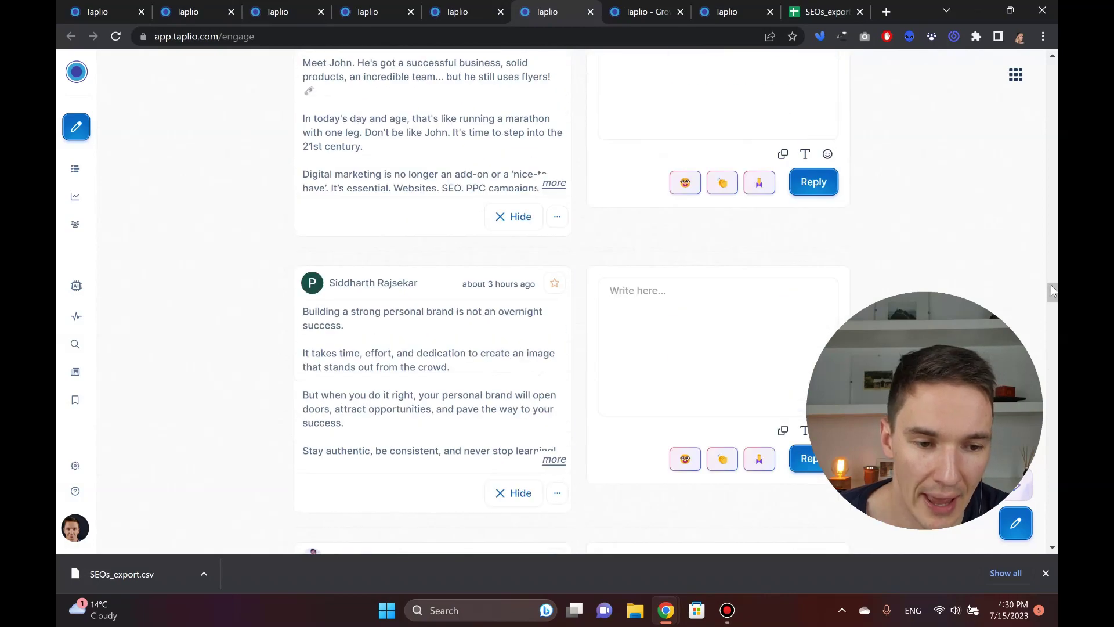
{"action": "left_click_drag", "start_coordinate": [1054, 288], "coordinate": [1048, 78]}
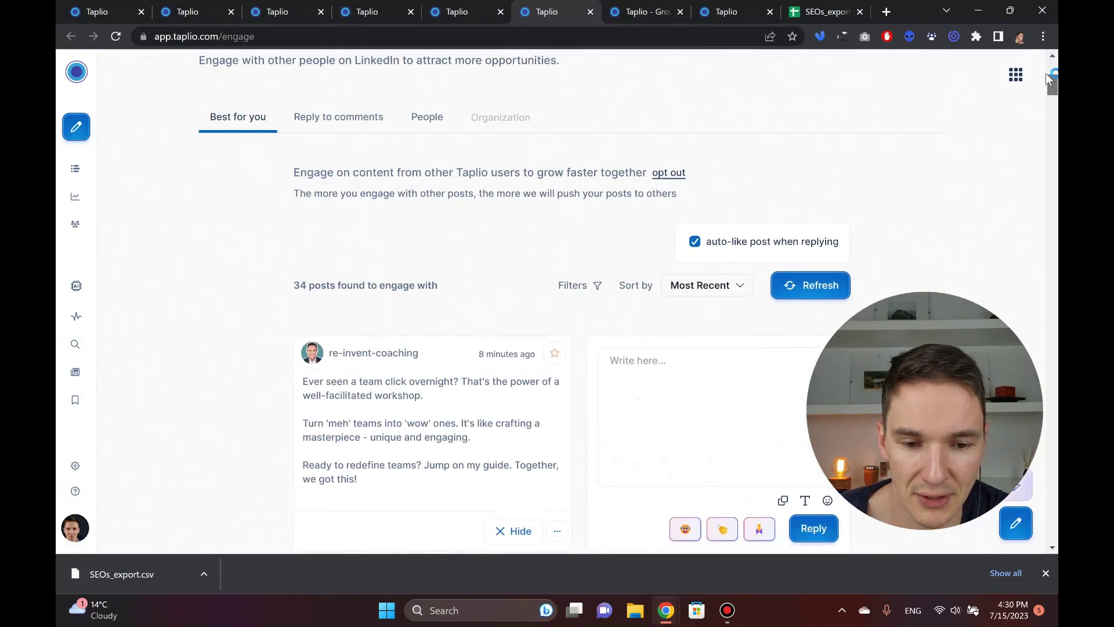
Try to load posts to engage with from the people in the SEOs contact list.
{"action": "left_click", "coordinate": [431, 119]}
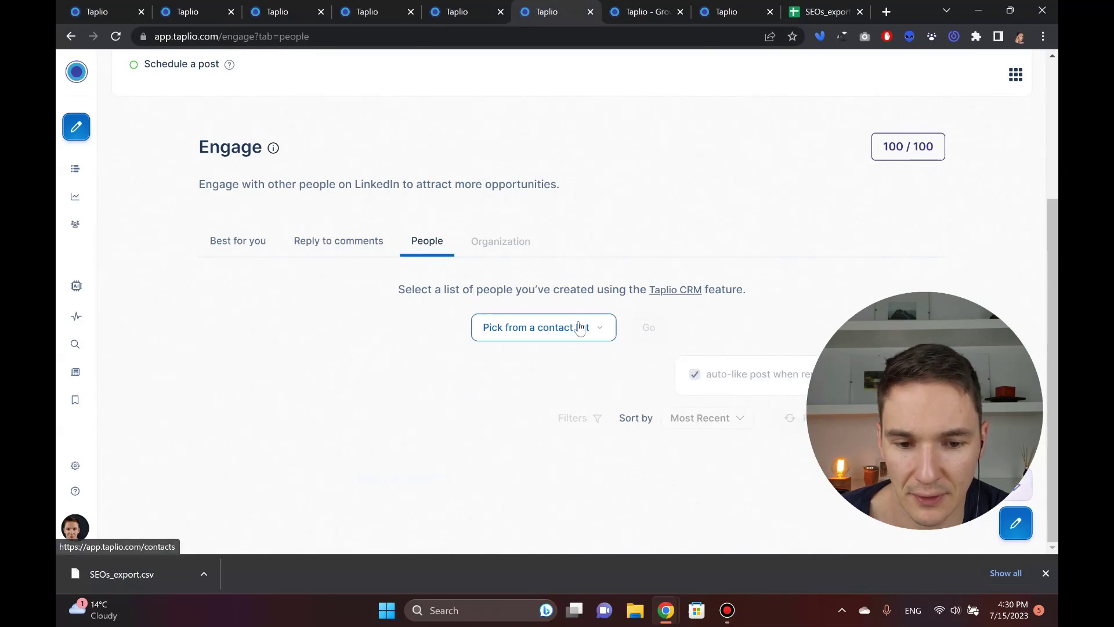
{"action": "left_click", "coordinate": [545, 328]}
{"action": "left_click", "coordinate": [538, 362]}
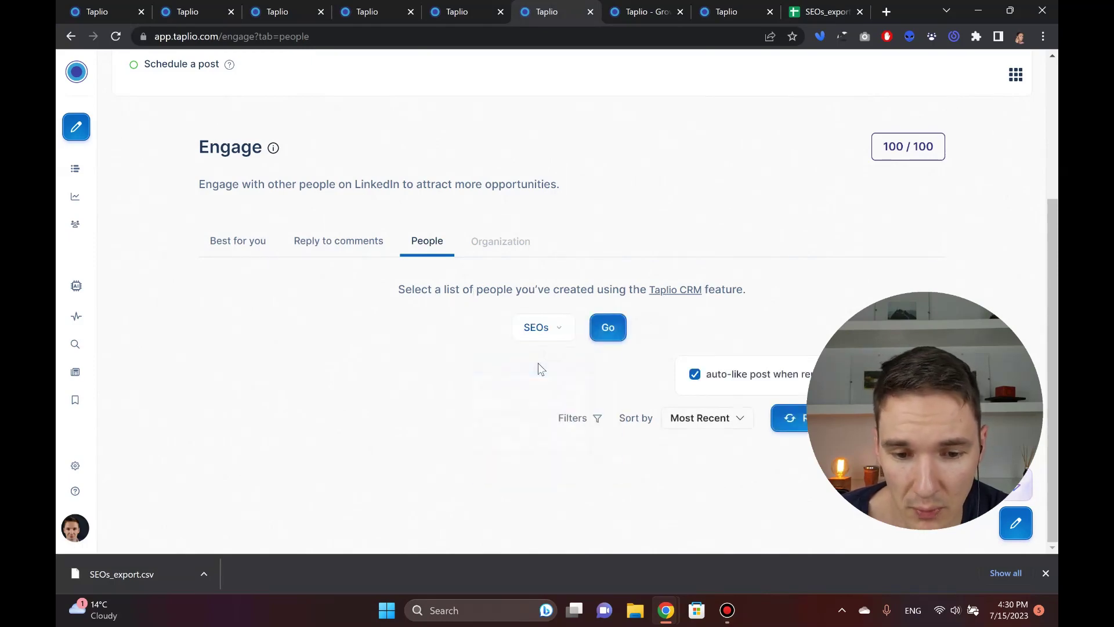
{"action": "left_click", "coordinate": [609, 328]}
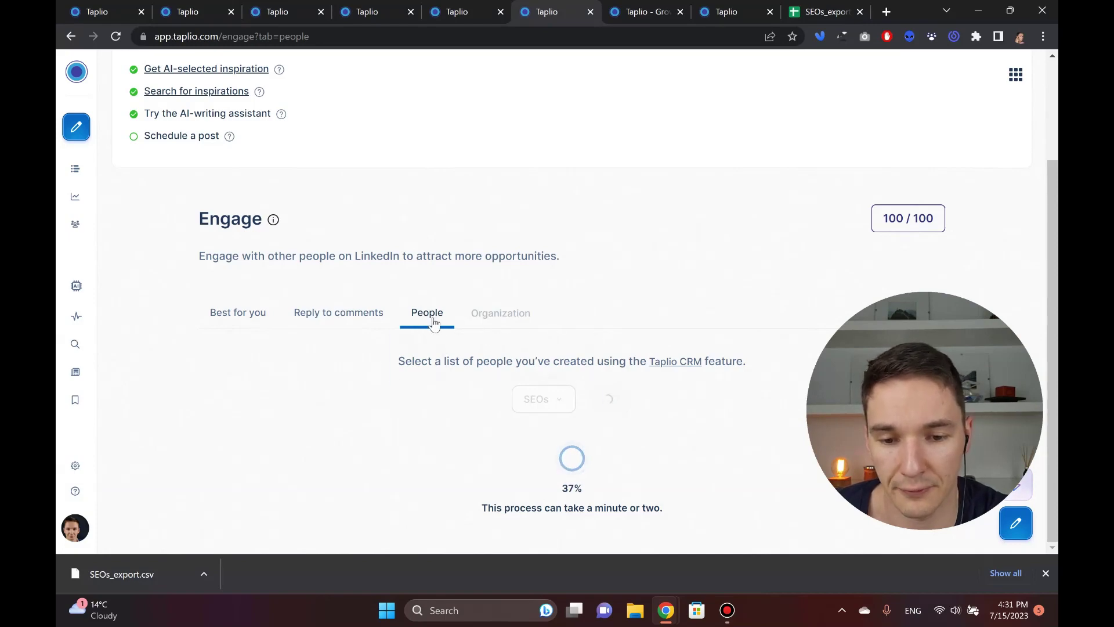
Examine the Reply to comments section and highlight the status text about the posts.
{"action": "left_click", "coordinate": [332, 314]}
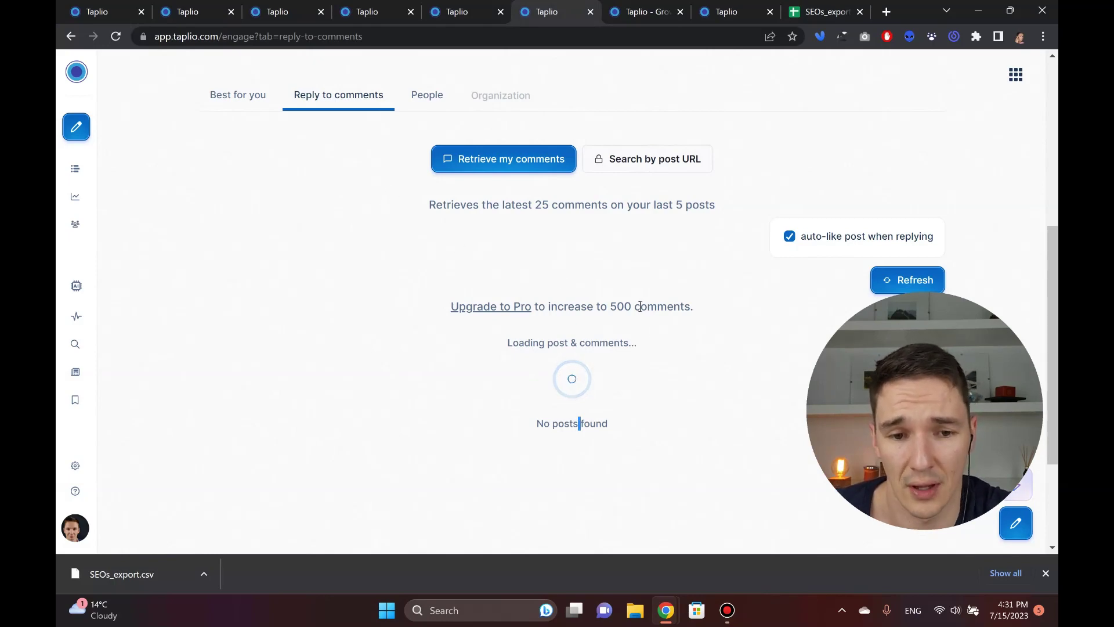
{"action": "triple_click", "coordinate": [564, 417]}
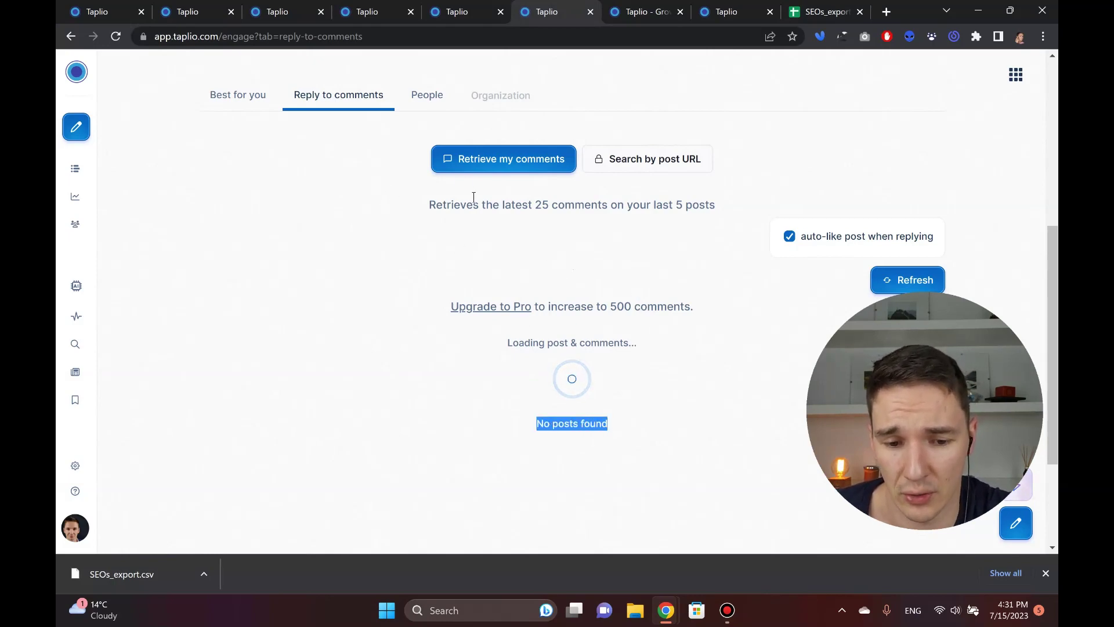
Return to the People section of Engage and retrieve posts for the SEOs contact list.
{"action": "left_click", "coordinate": [421, 96]}
{"action": "scroll", "coordinate": [409, 363], "scroll_direction": "down", "scroll_amount": 3}
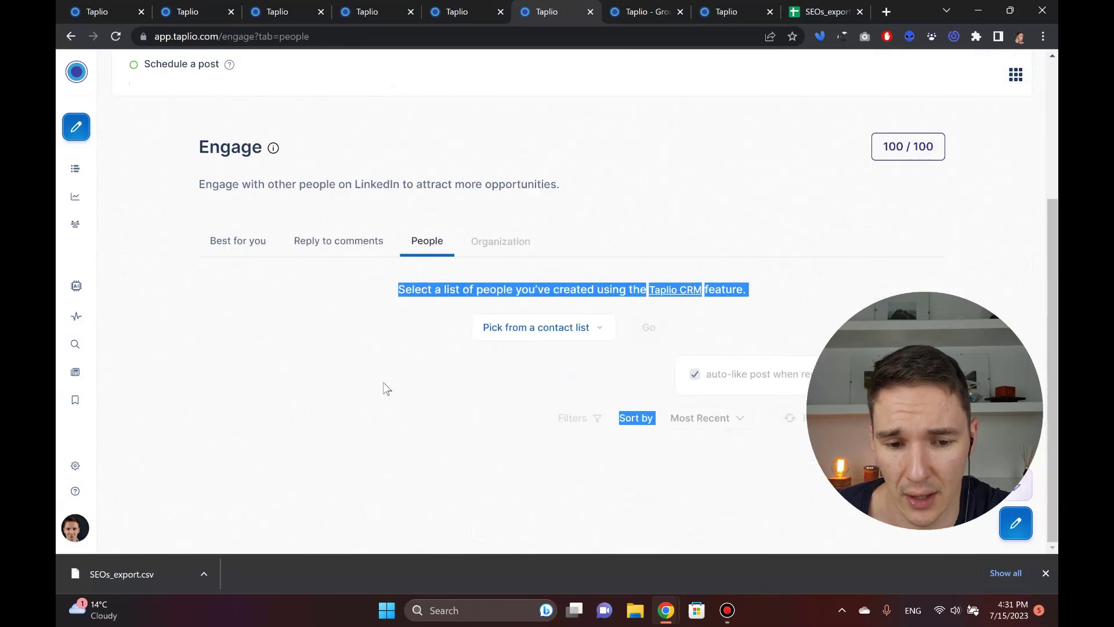
{"action": "left_click", "coordinate": [546, 328]}
{"action": "left_click", "coordinate": [503, 369]}
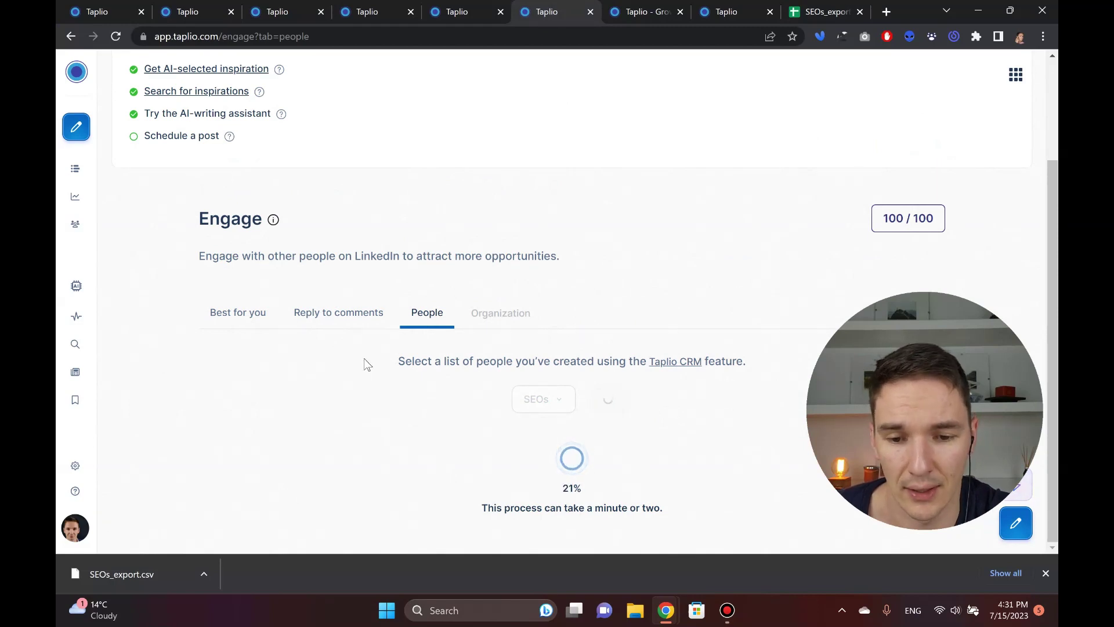
{"action": "left_click", "coordinate": [647, 12]}
{"action": "left_click", "coordinate": [530, 12]}
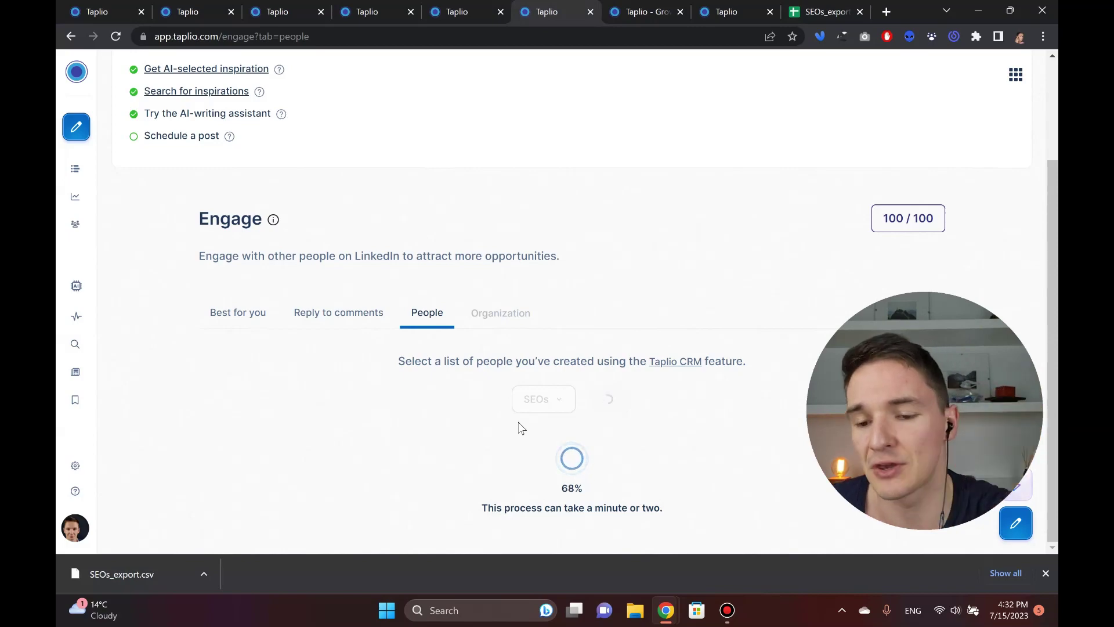
{"action": "mouse_move", "coordinate": [60, 373]}
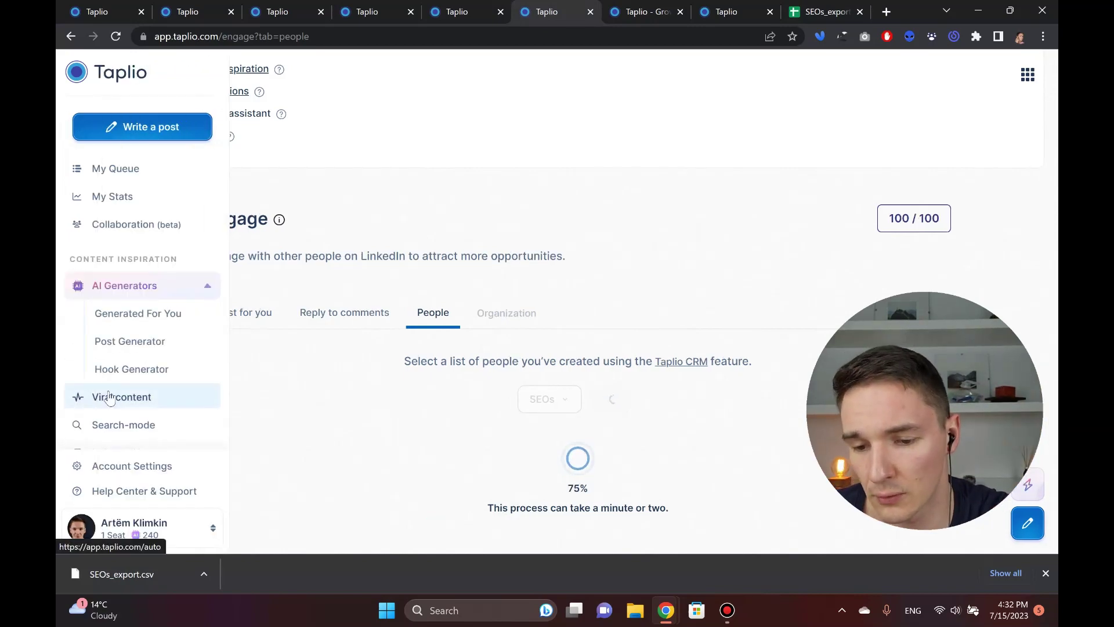
{"action": "scroll", "coordinate": [108, 399], "scroll_direction": "down", "scroll_amount": 3}
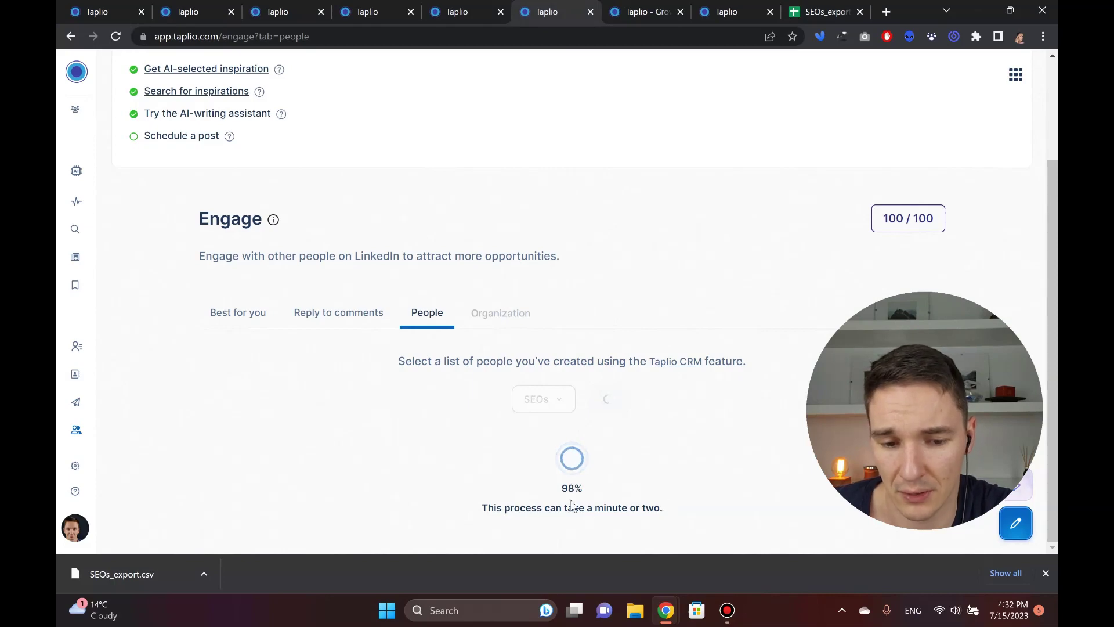
{"action": "left_click_drag", "start_coordinate": [564, 491], "coordinate": [618, 496]}
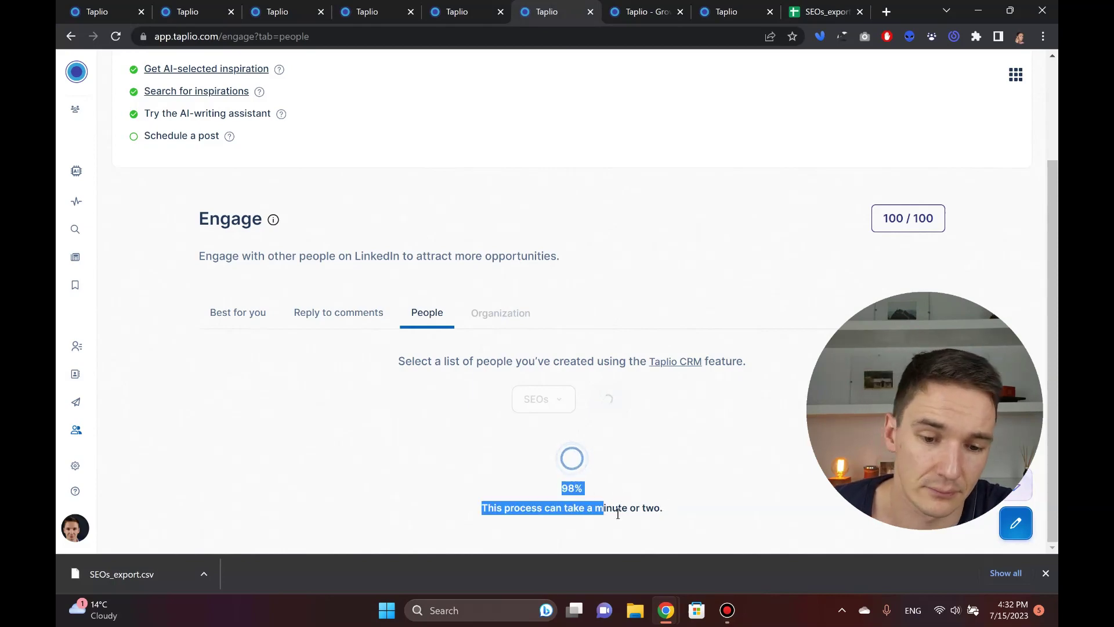
{"action": "left_click", "coordinate": [617, 514]}
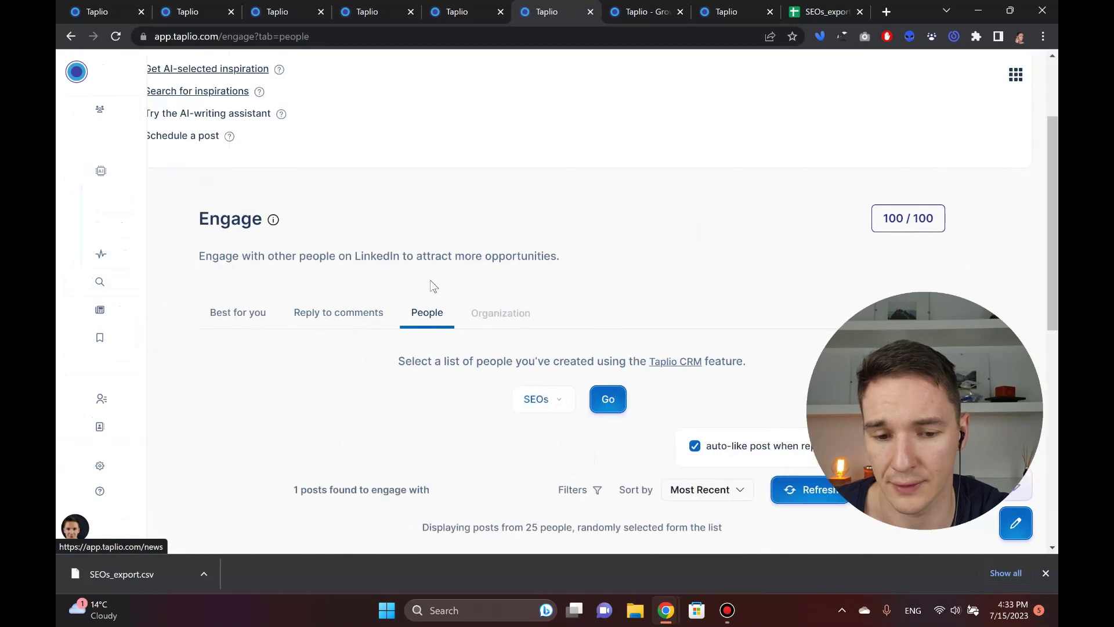
Open the Outreach page in a new browser tab and look over its bulk Direct Messages form.
{"action": "scroll", "coordinate": [438, 296], "scroll_direction": "down", "scroll_amount": 2}
{"action": "mouse_move", "coordinate": [75, 340]}
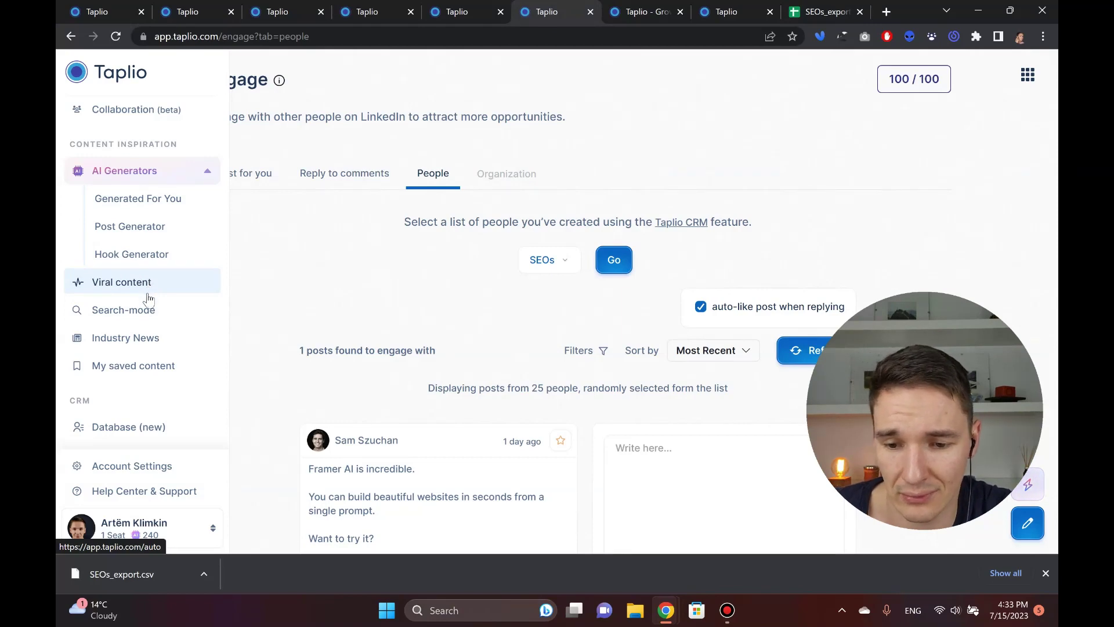
{"action": "scroll", "coordinate": [152, 400], "scroll_direction": "down", "scroll_amount": 1}
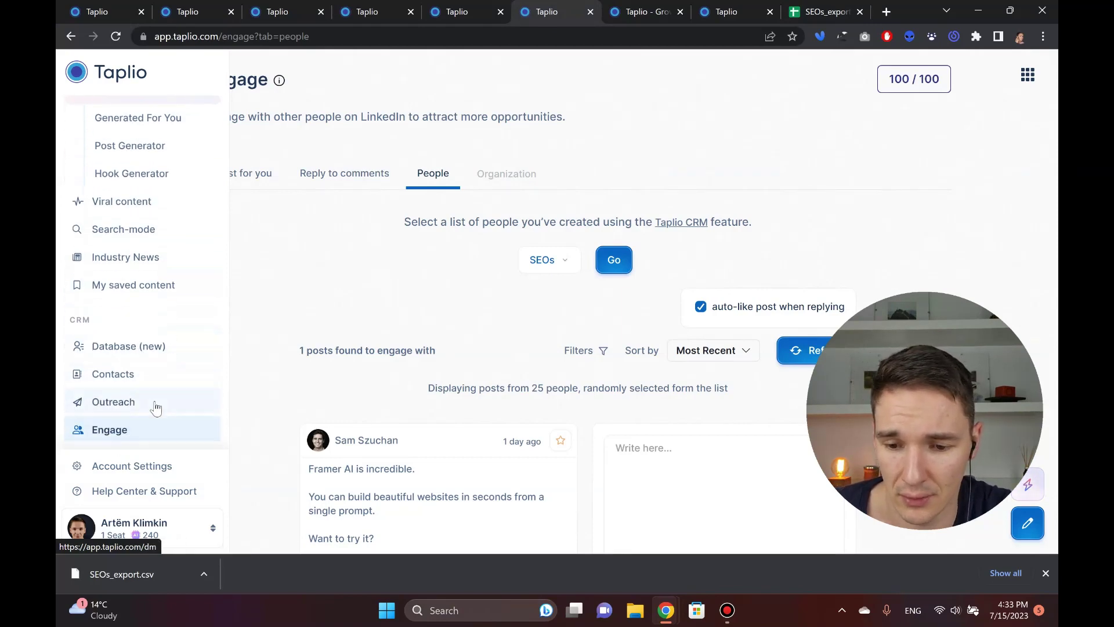
{"action": "scroll", "coordinate": [122, 423], "scroll_direction": "down", "scroll_amount": 2}
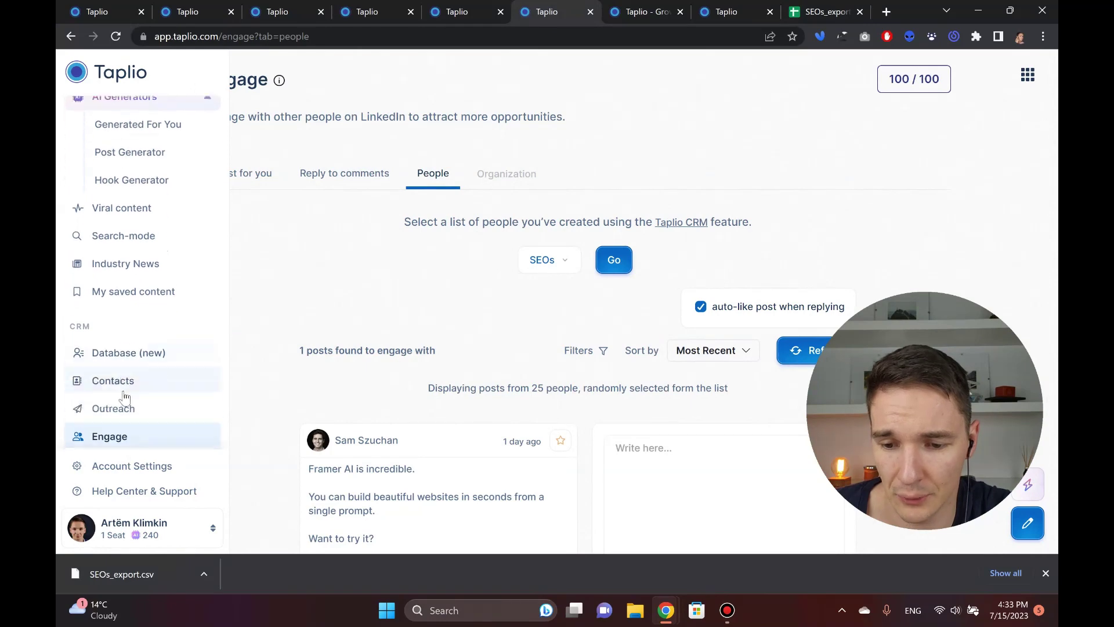
{"action": "right_click", "coordinate": [129, 400]}
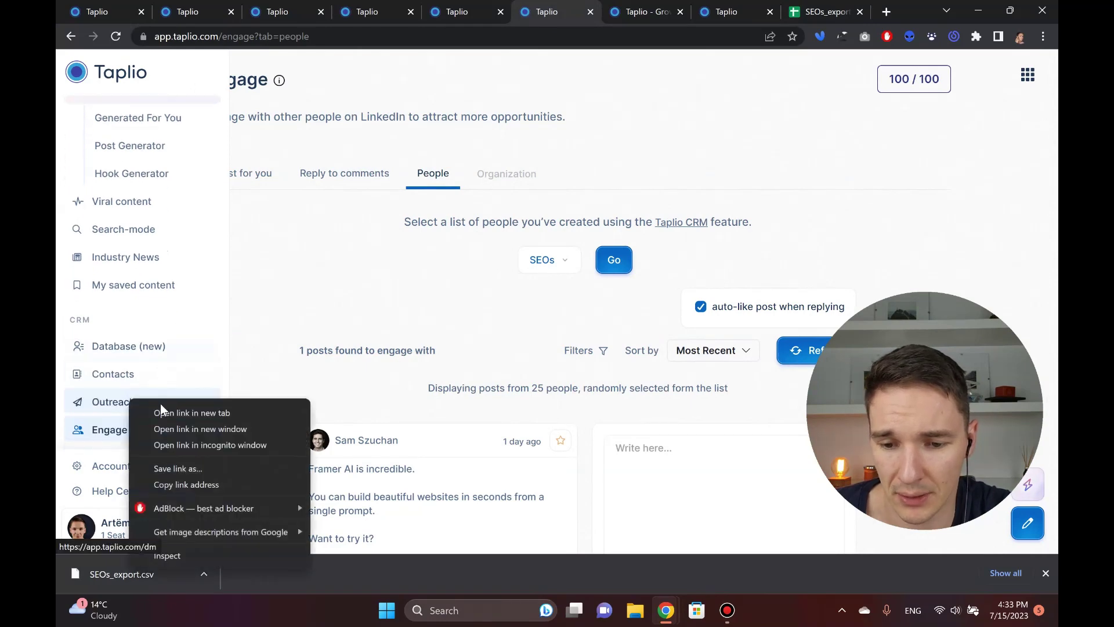
{"action": "left_click", "coordinate": [160, 412]}
{"action": "left_click", "coordinate": [575, 12]}
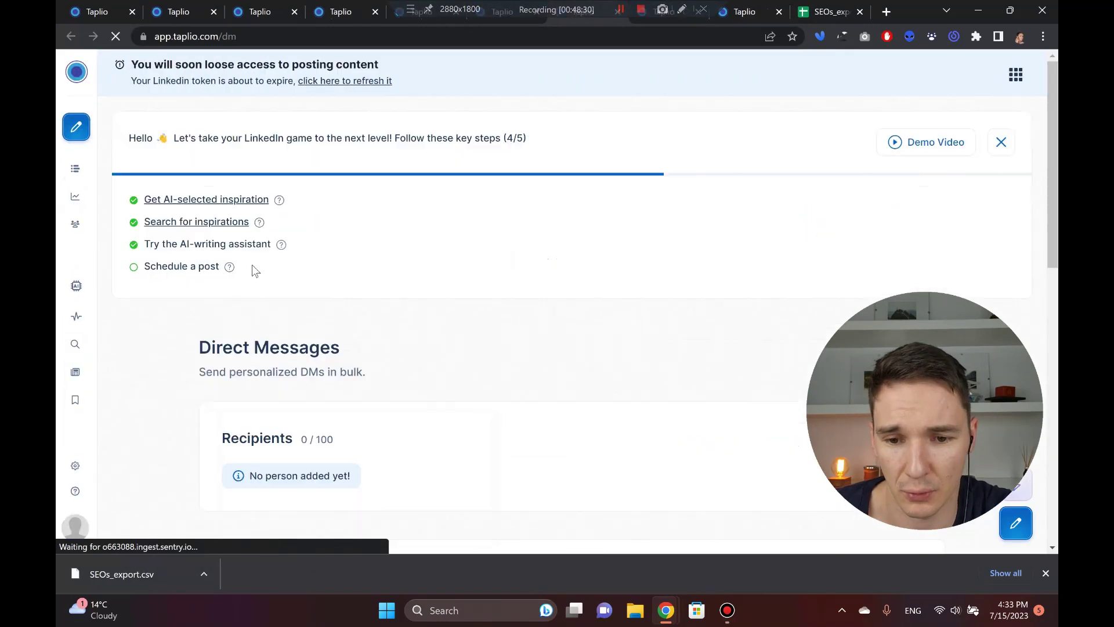
{"action": "scroll", "coordinate": [229, 281], "scroll_direction": "down", "scroll_amount": 2}
{"action": "scroll", "coordinate": [271, 251], "scroll_direction": "down", "scroll_amount": 1}
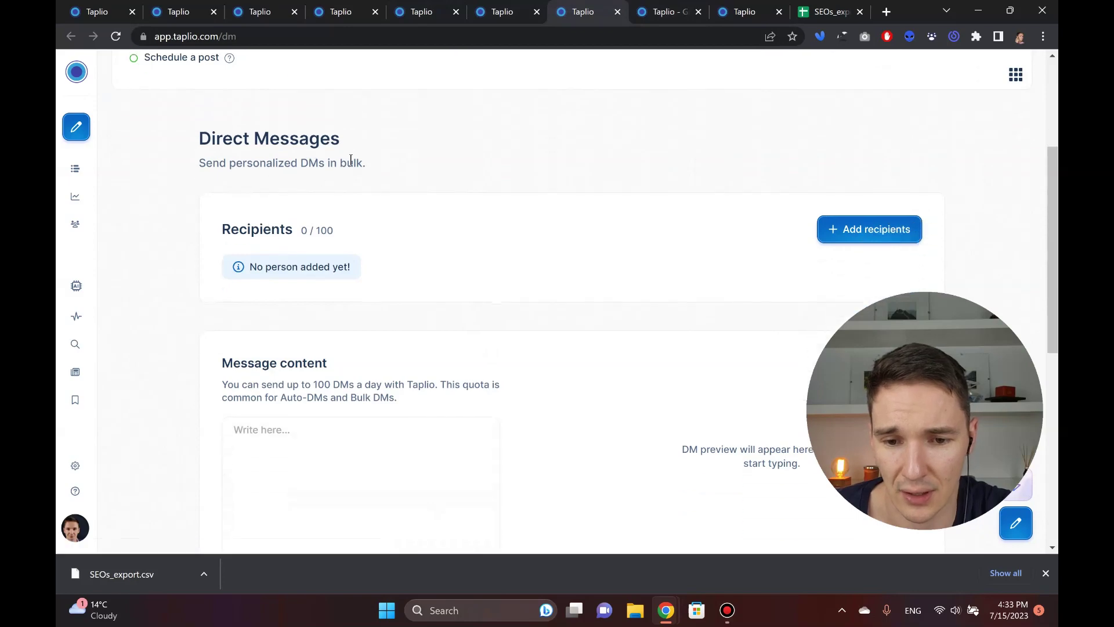
Return to the Engage page, review the posts retrieved for the SEOs list and show the available contact lists.
{"action": "left_click", "coordinate": [513, 10]}
{"action": "scroll", "coordinate": [371, 227], "scroll_direction": "down", "scroll_amount": 5}
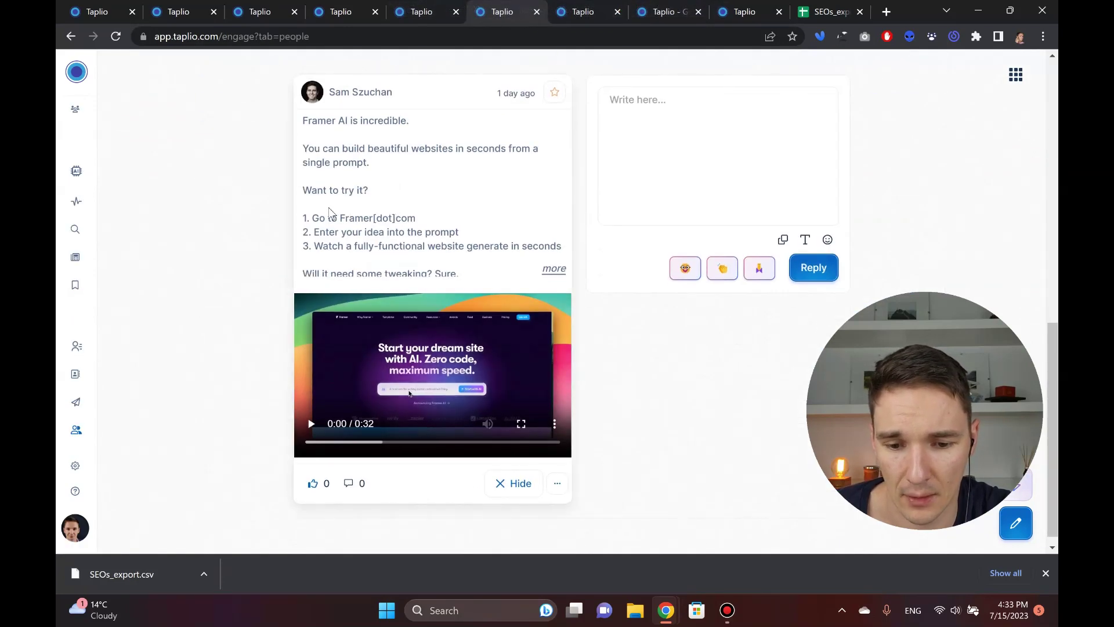
{"action": "scroll", "coordinate": [334, 232], "scroll_direction": "up", "scroll_amount": 5}
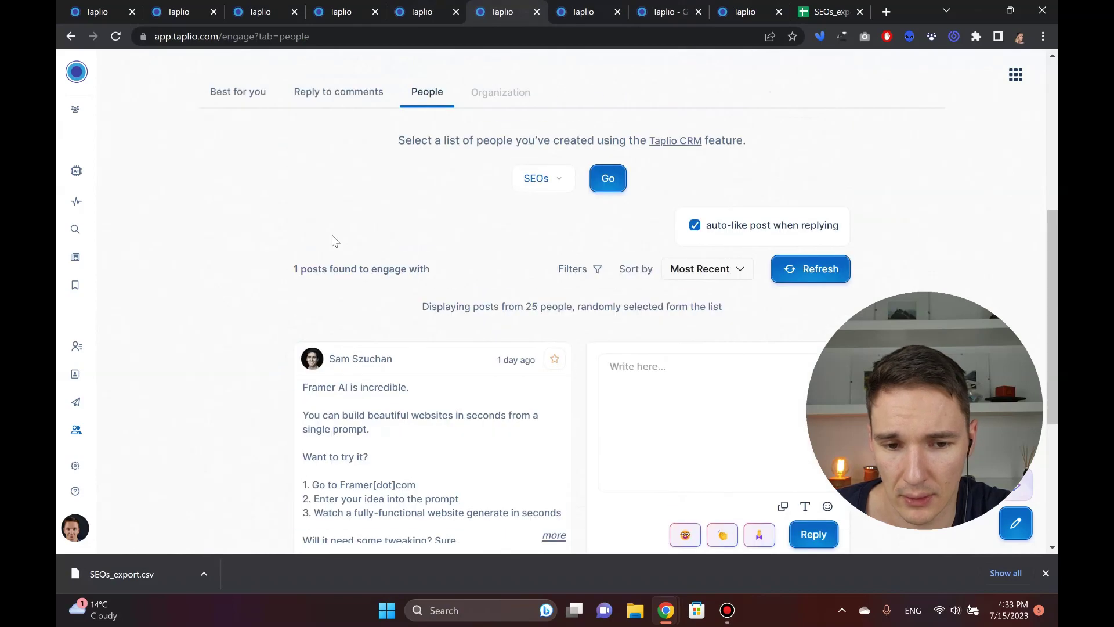
{"action": "left_click", "coordinate": [551, 181]}
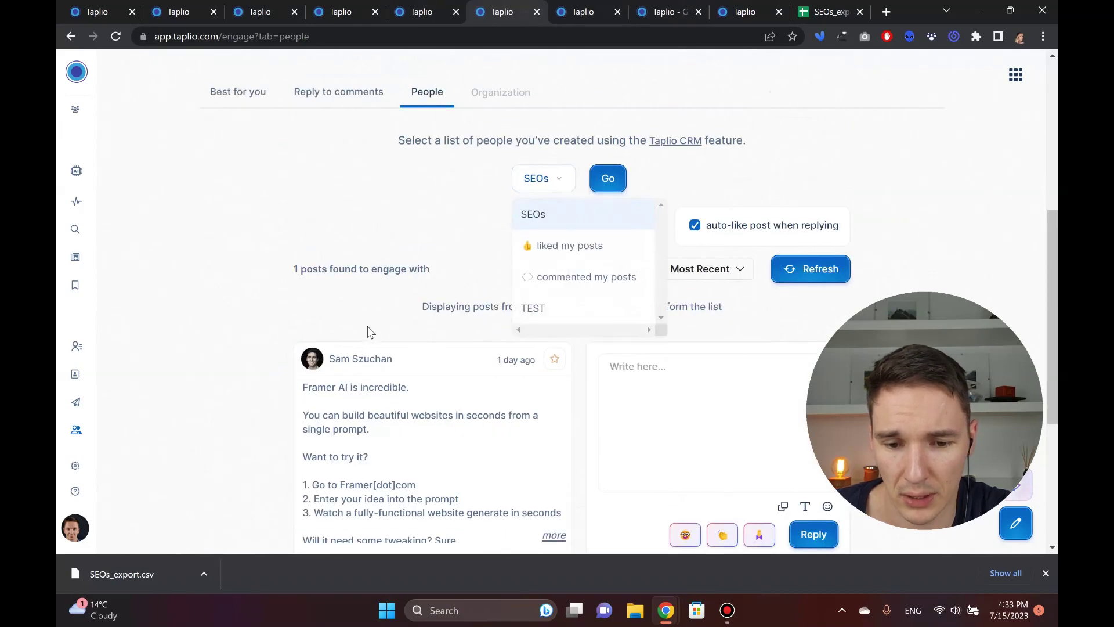
Check the Database page in the CRM section and switch to the Contacts page.
{"action": "scroll", "coordinate": [174, 360], "scroll_direction": "down", "scroll_amount": 1}
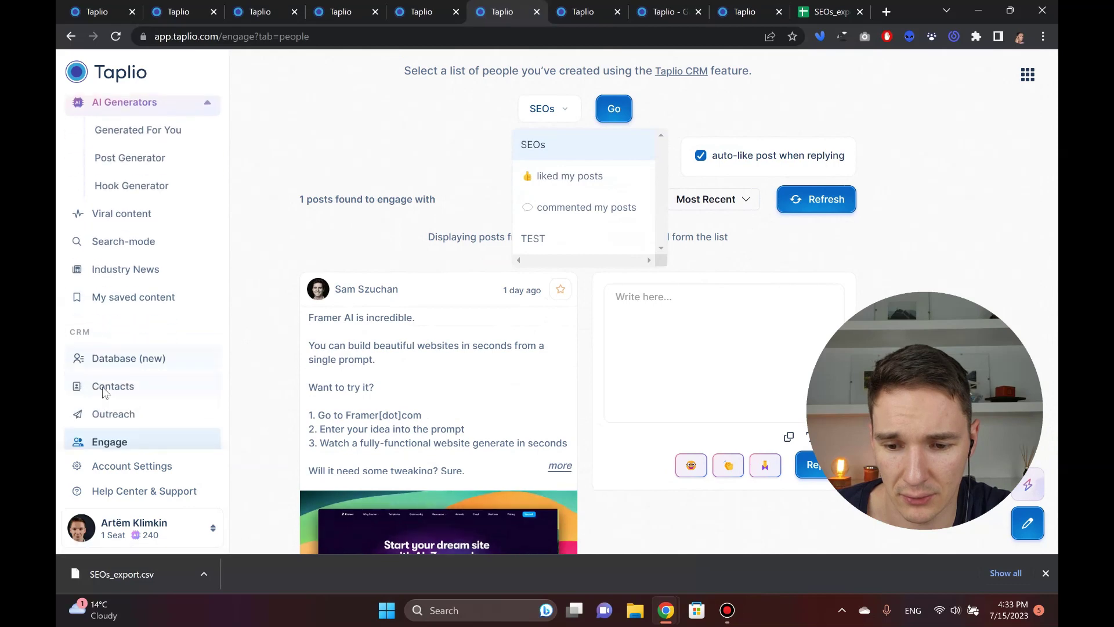
{"action": "left_click", "coordinate": [124, 346]}
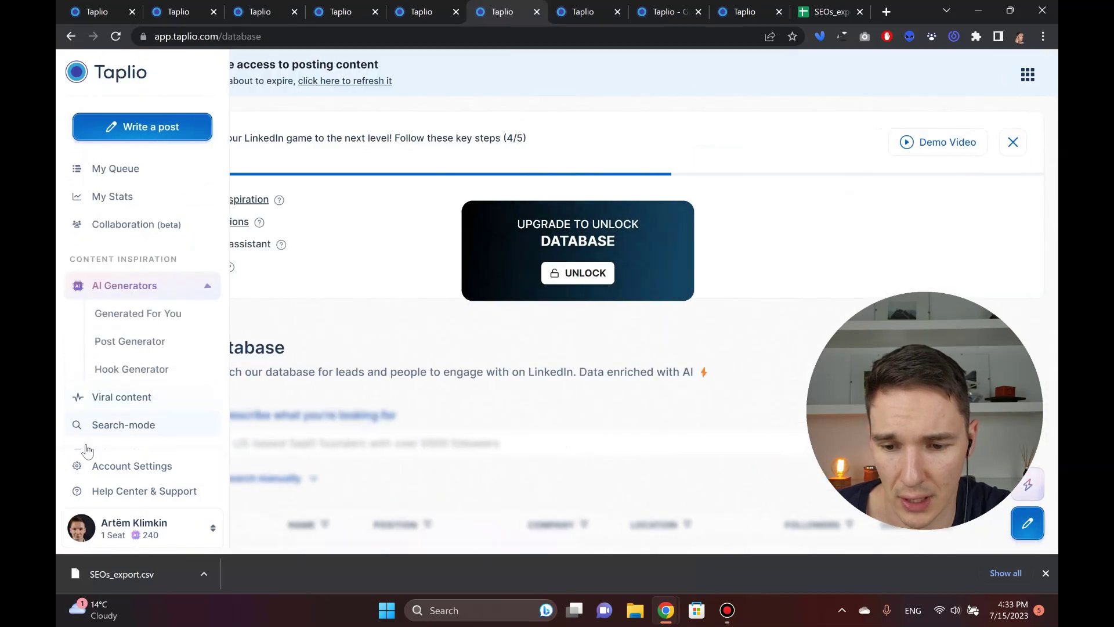
{"action": "scroll", "coordinate": [87, 451], "scroll_direction": "down", "scroll_amount": 3}
{"action": "left_click", "coordinate": [137, 379]}
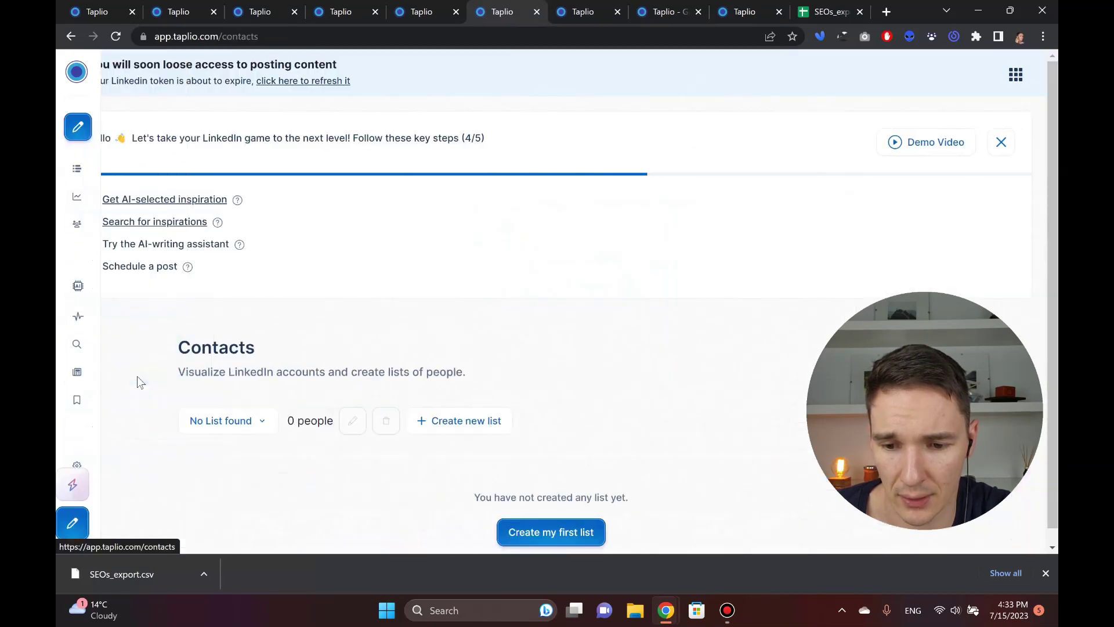
Browse the people in the SEOs contact list and bring the CRM pages, such as Outreach and Engage, into view.
{"action": "scroll", "coordinate": [189, 335], "scroll_direction": "down", "scroll_amount": 2}
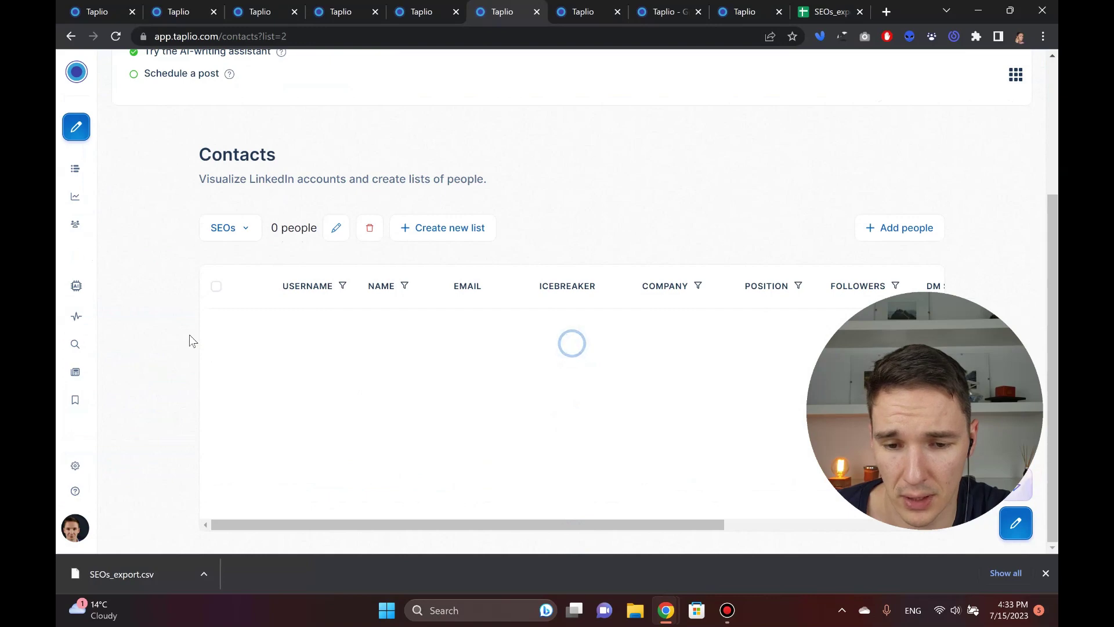
{"action": "scroll", "coordinate": [208, 319], "scroll_direction": "down", "scroll_amount": 2}
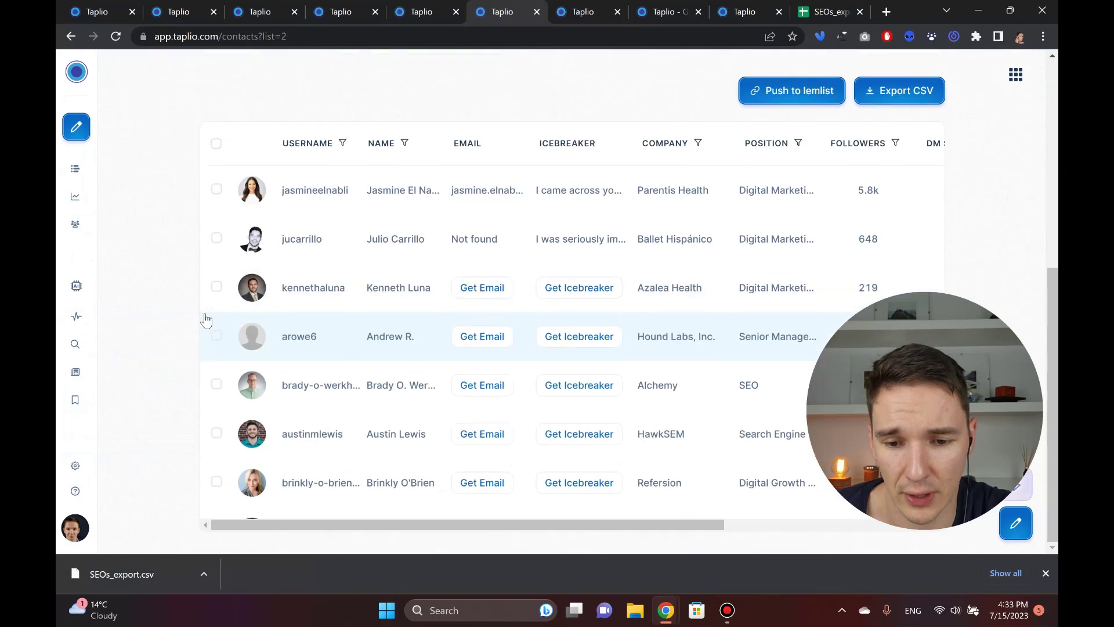
{"action": "scroll", "coordinate": [259, 299], "scroll_direction": "down", "scroll_amount": 3}
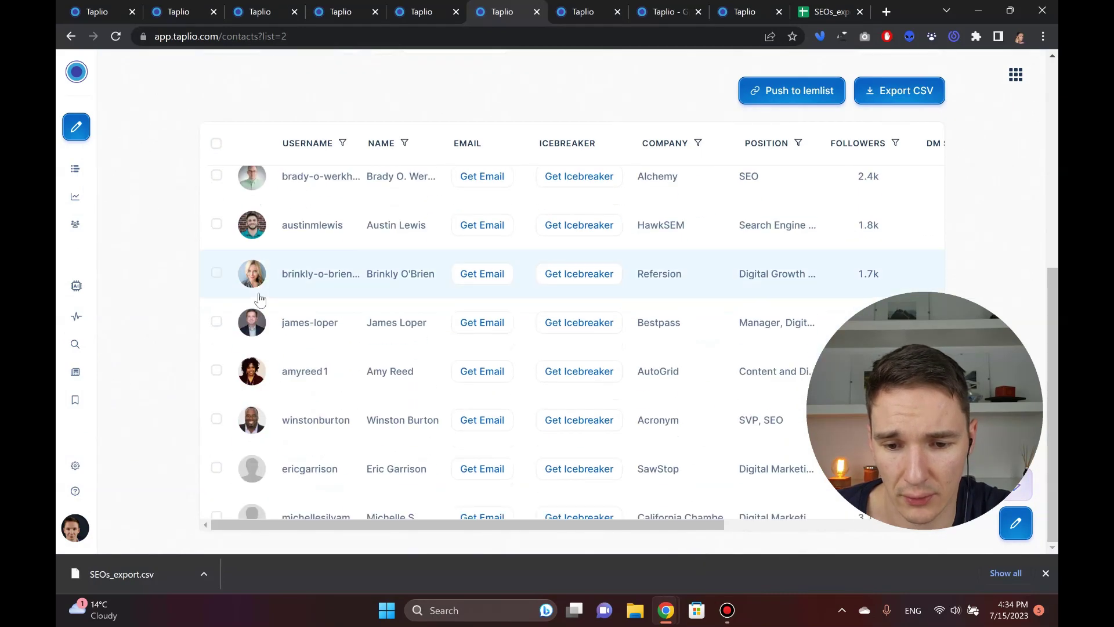
{"action": "scroll", "coordinate": [259, 299], "scroll_direction": "down", "scroll_amount": 5}
{"action": "scroll", "coordinate": [260, 293], "scroll_direction": "down", "scroll_amount": 5}
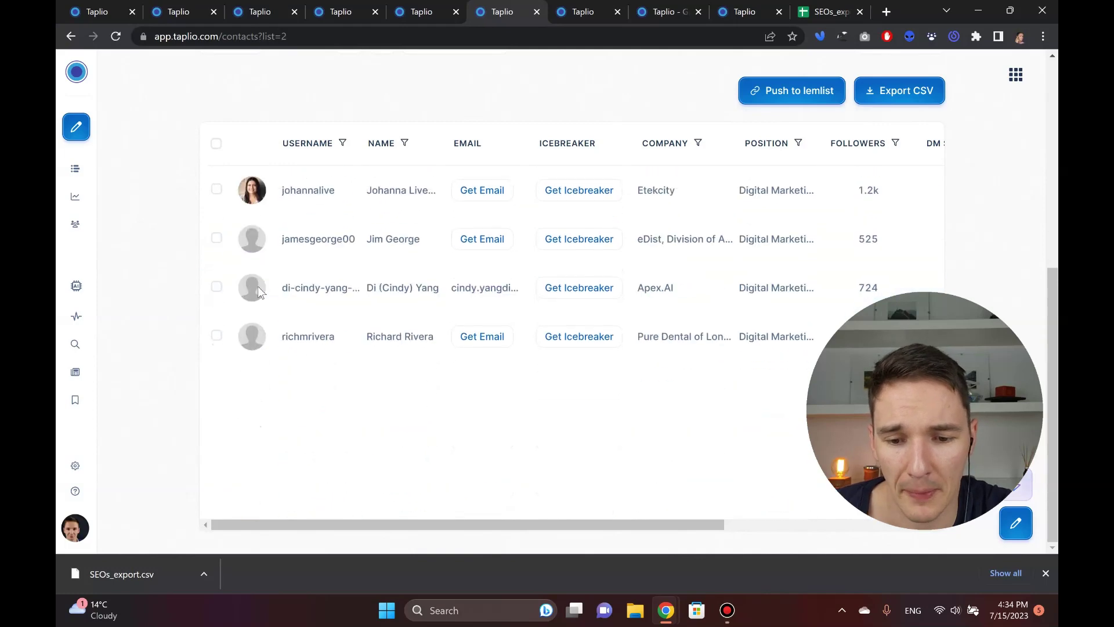
{"action": "mouse_move", "coordinate": [78, 389]}
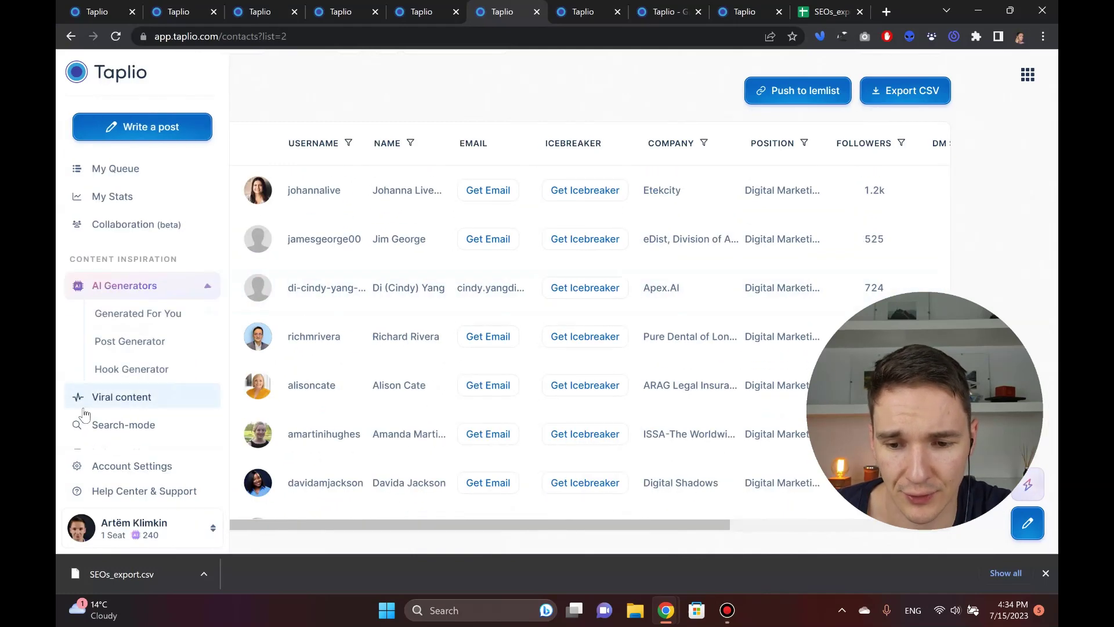
{"action": "scroll", "coordinate": [107, 381], "scroll_direction": "down", "scroll_amount": 3}
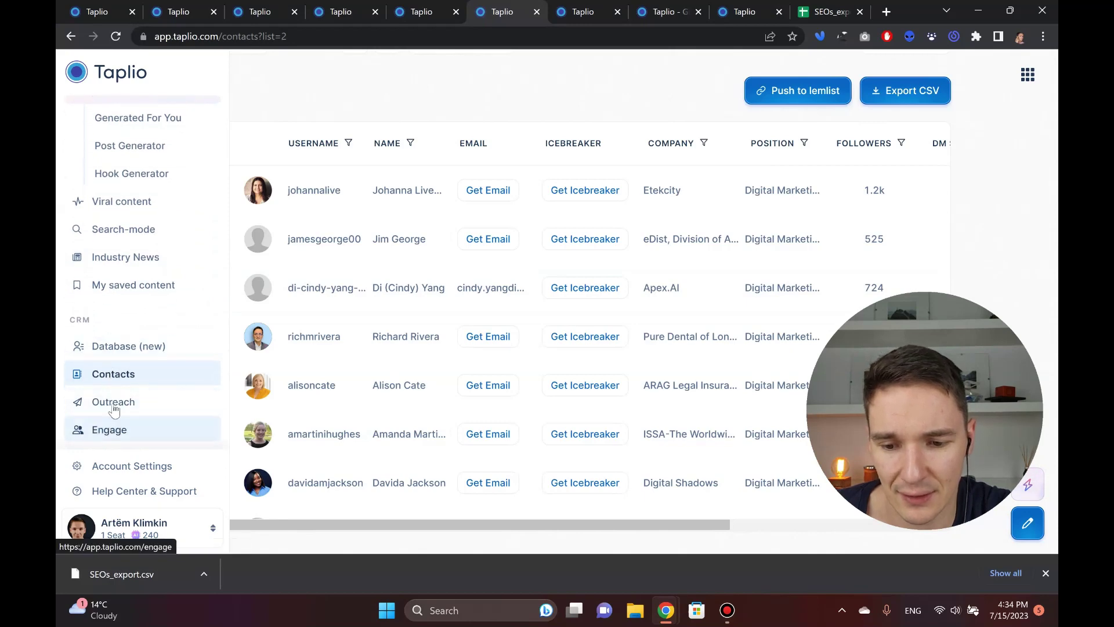
Open the Engage page and show its People section for engaging with contact lists.
{"action": "left_click", "coordinate": [119, 432]}
{"action": "scroll", "coordinate": [338, 296], "scroll_direction": "down", "scroll_amount": 3}
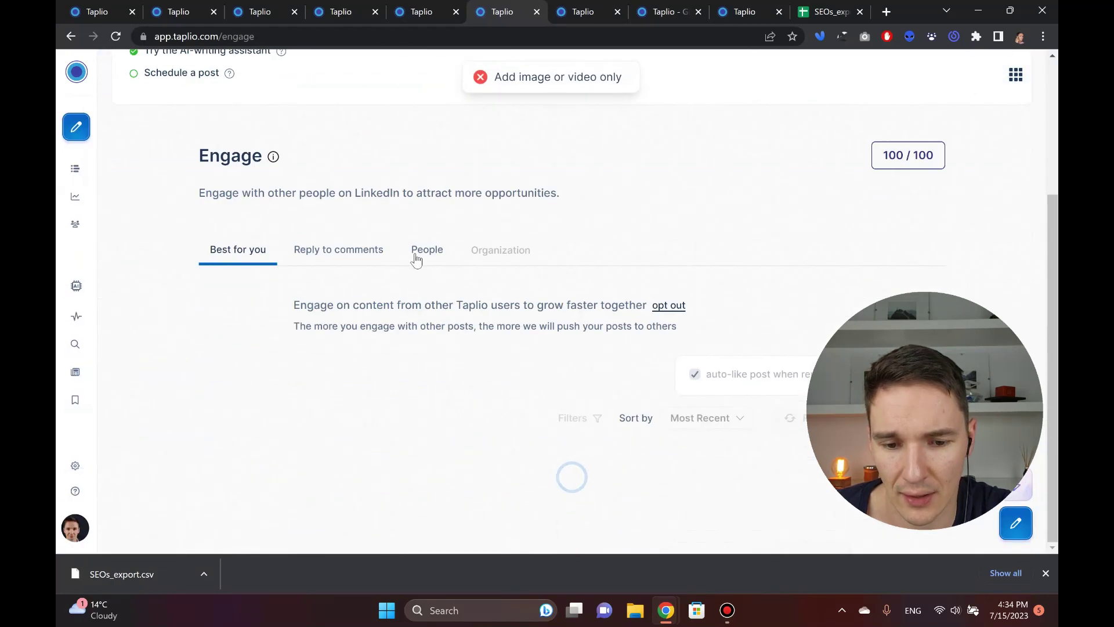
{"action": "left_click", "coordinate": [415, 255]}
{"action": "scroll", "coordinate": [416, 261], "scroll_direction": "down", "scroll_amount": 3}
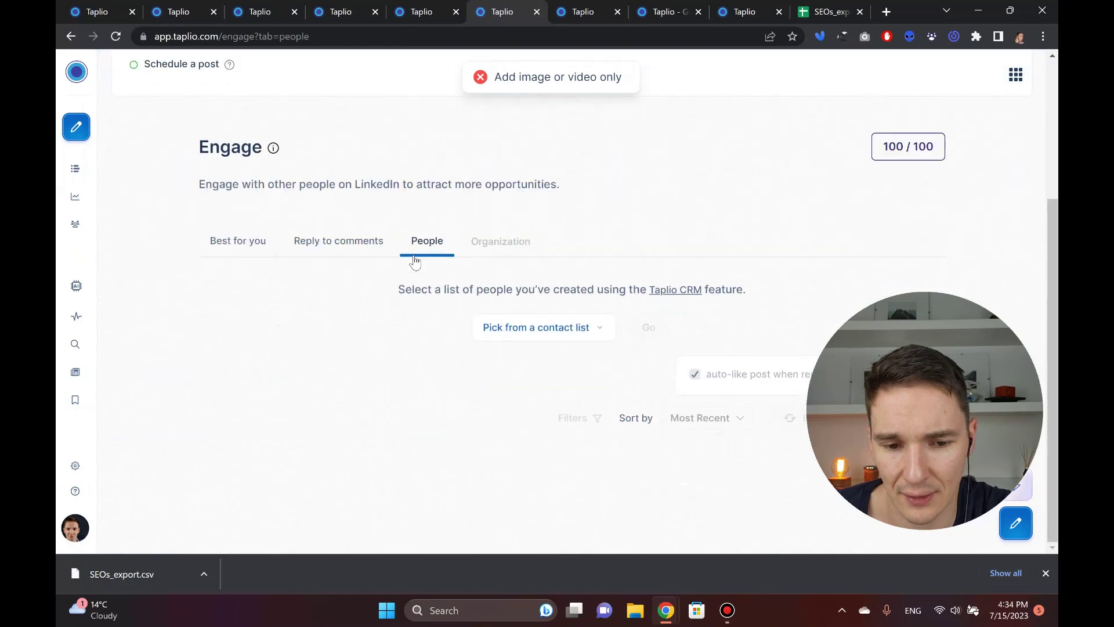
{"action": "left_click", "coordinate": [419, 12]}
{"action": "left_click", "coordinate": [581, 8]}
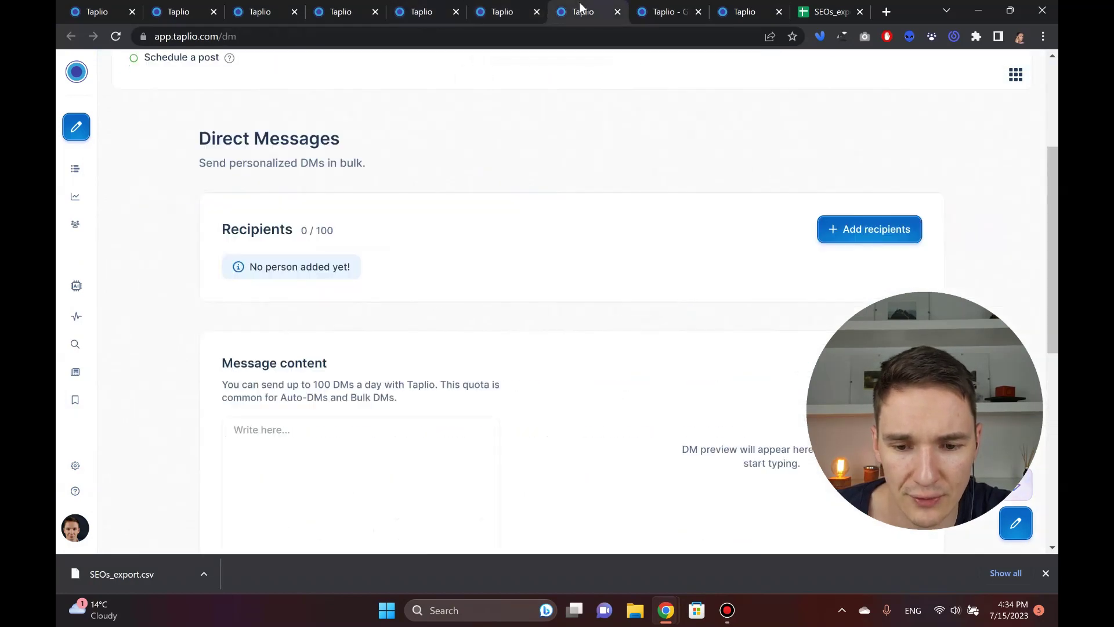
{"action": "left_click", "coordinate": [659, 11]}
{"action": "left_click", "coordinate": [499, 15]}
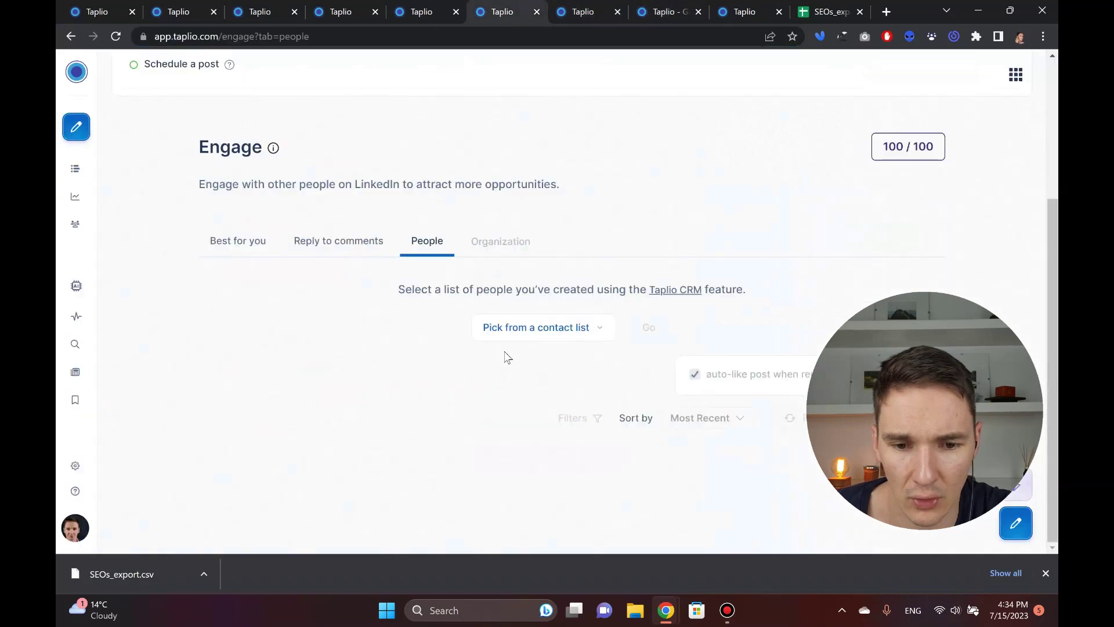
Pick the SEOs contact list and start retrieving posts from its people.
{"action": "left_click", "coordinate": [527, 327]}
{"action": "left_click", "coordinate": [538, 359]}
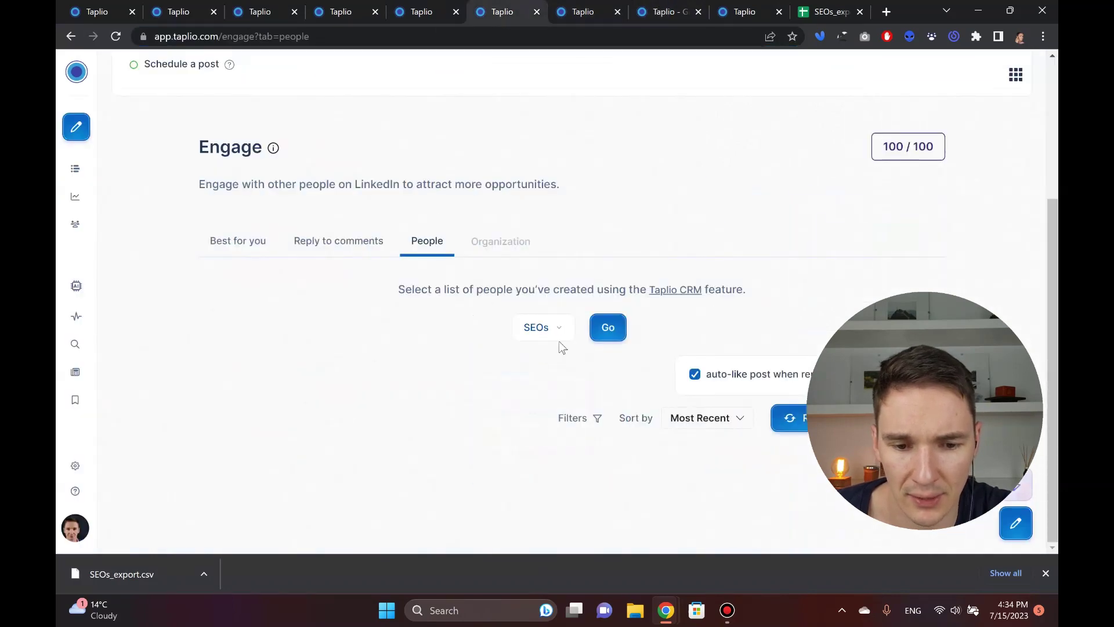
{"action": "left_click", "coordinate": [606, 331]}
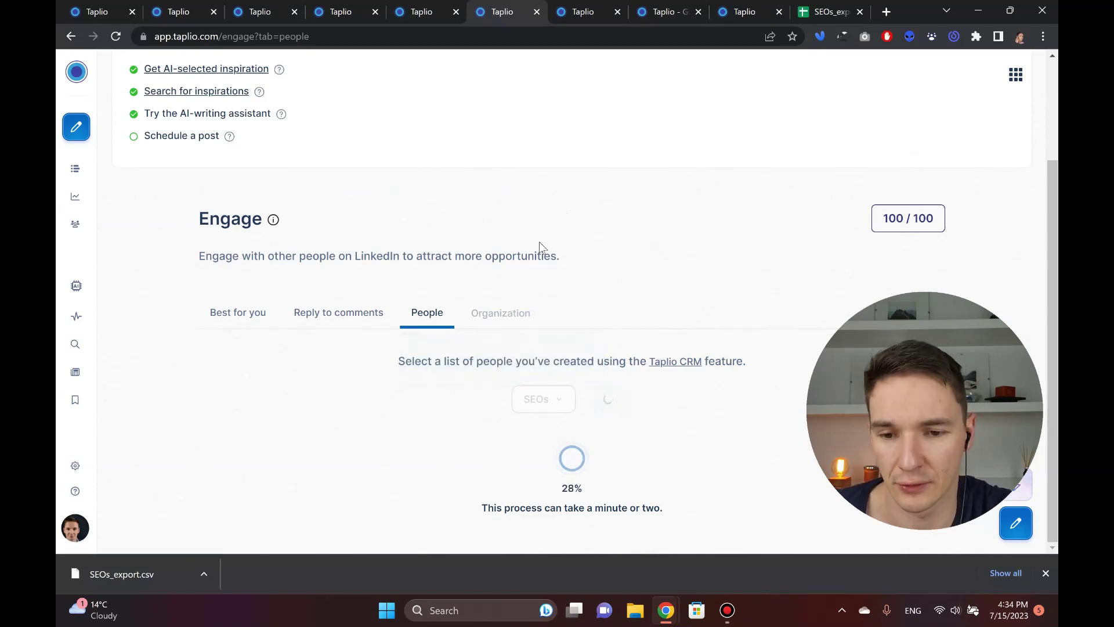
{"action": "scroll", "coordinate": [538, 244], "scroll_direction": "up", "scroll_amount": 3}
{"action": "scroll", "coordinate": [539, 252], "scroll_direction": "down", "scroll_amount": 3}
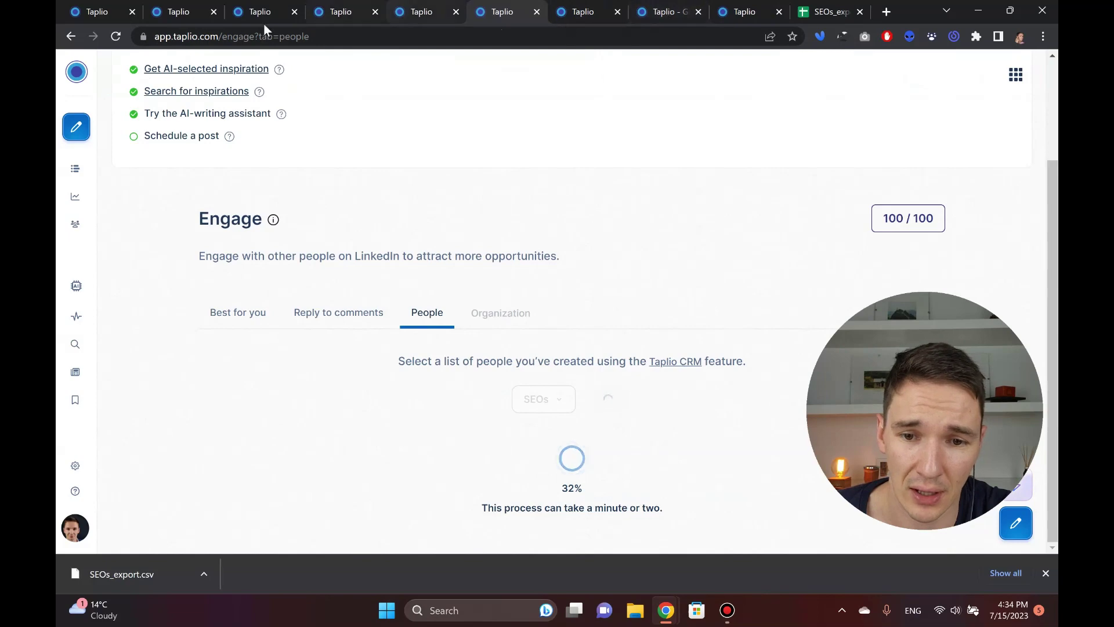
Switch to the queue page's browser tab and open the subscription plans from the billing section of the account settings.
{"action": "left_click", "coordinate": [170, 12]}
{"action": "left_click", "coordinate": [84, 8]}
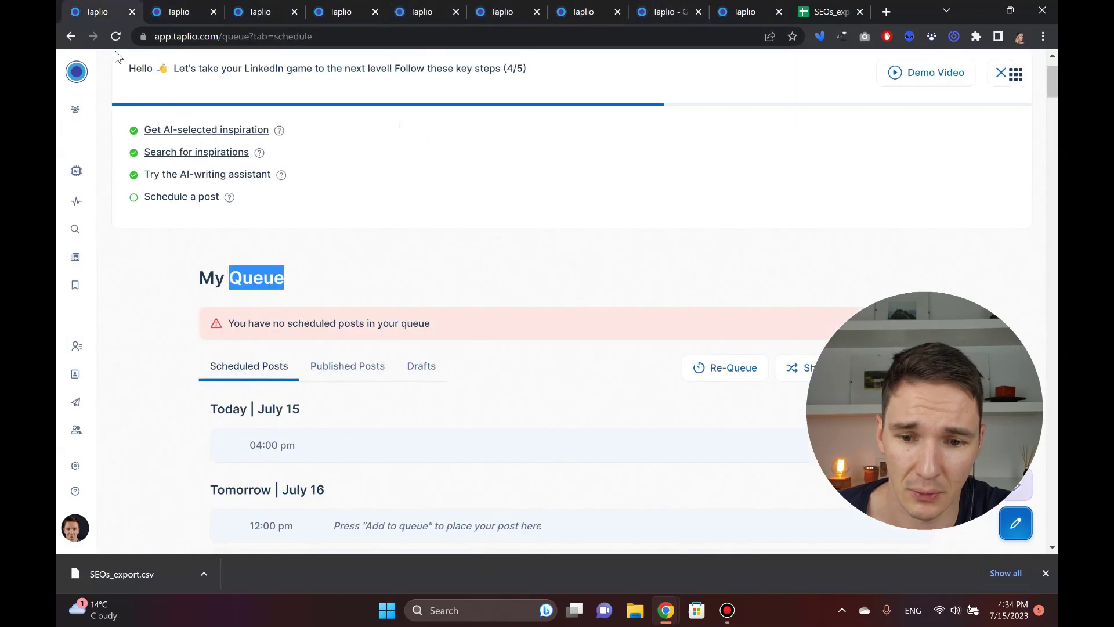
{"action": "mouse_move", "coordinate": [117, 162]}
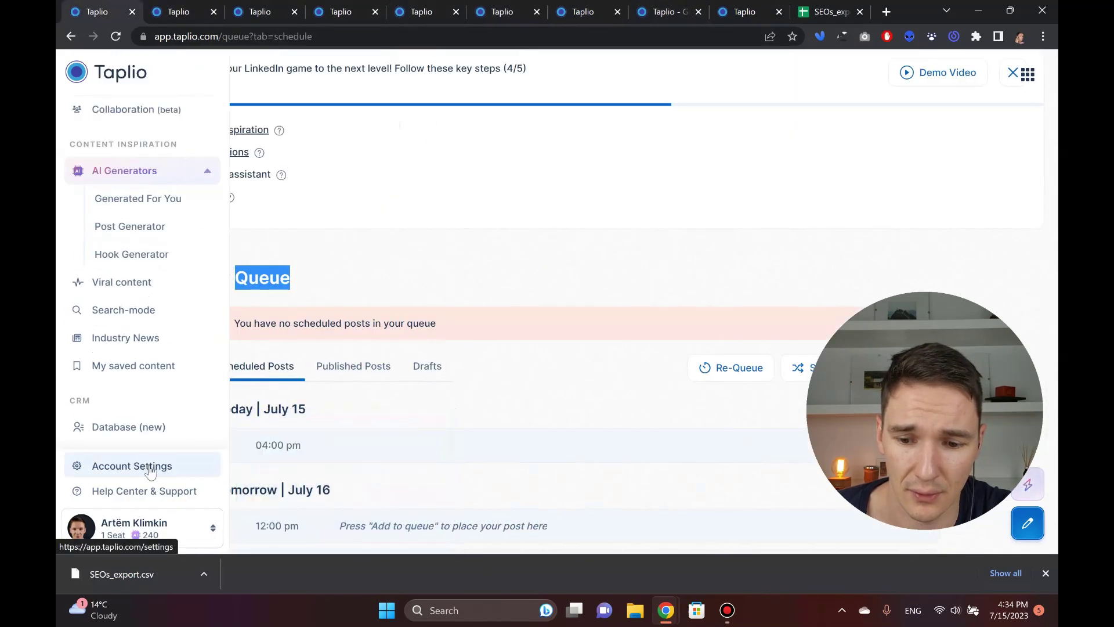
{"action": "scroll", "coordinate": [156, 458], "scroll_direction": "down", "scroll_amount": 2}
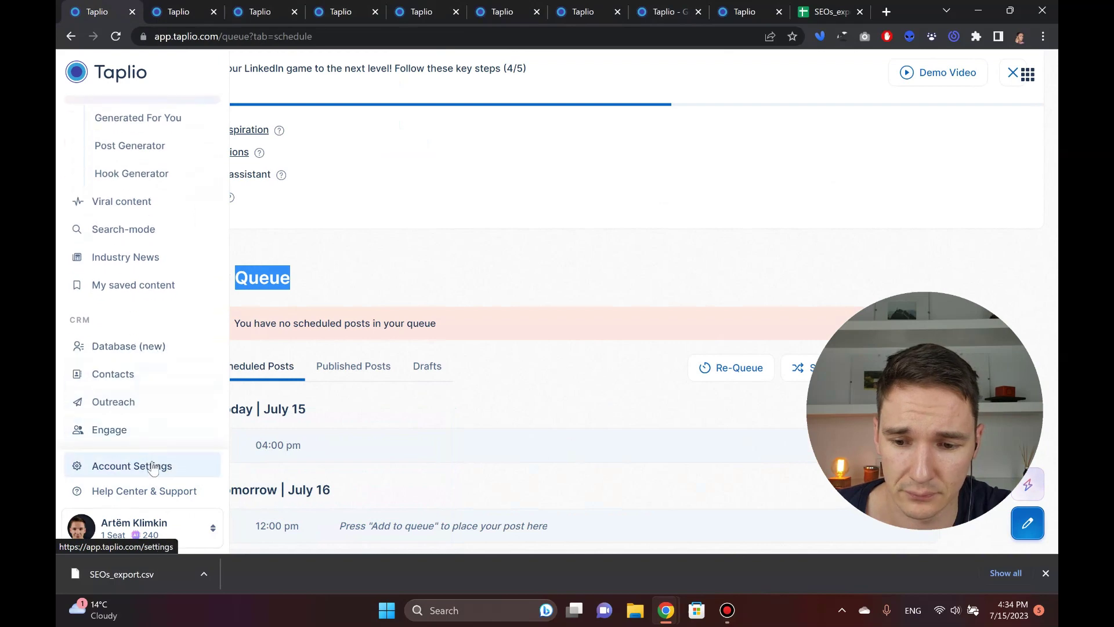
{"action": "left_click", "coordinate": [153, 467]}
{"action": "left_click", "coordinate": [363, 399]}
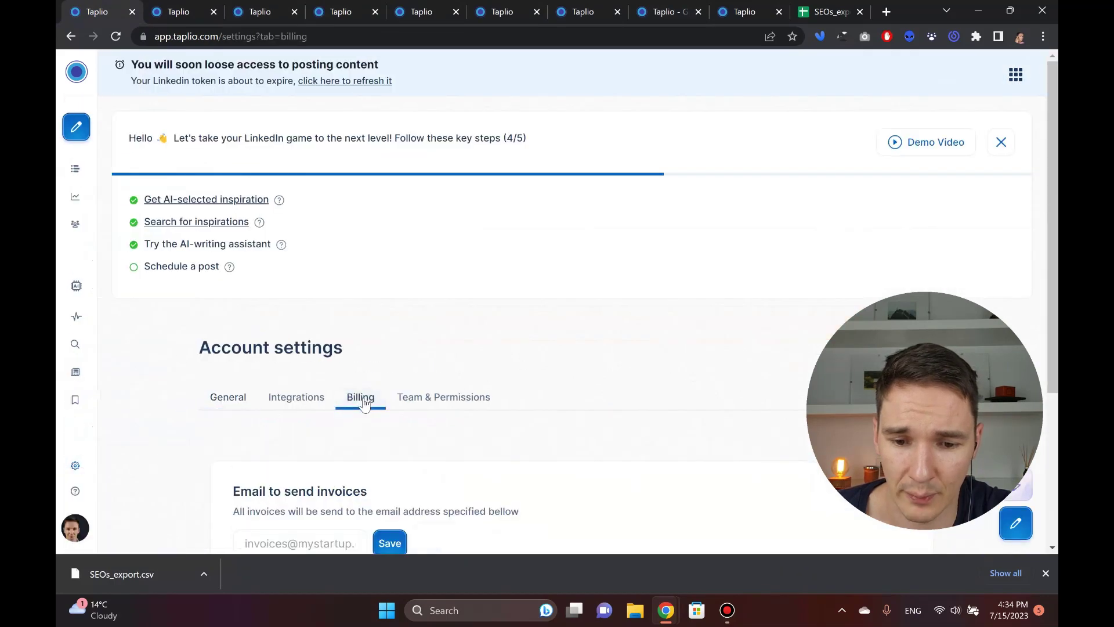
{"action": "scroll", "coordinate": [363, 401], "scroll_direction": "down", "scroll_amount": 4}
{"action": "left_click", "coordinate": [346, 362]}
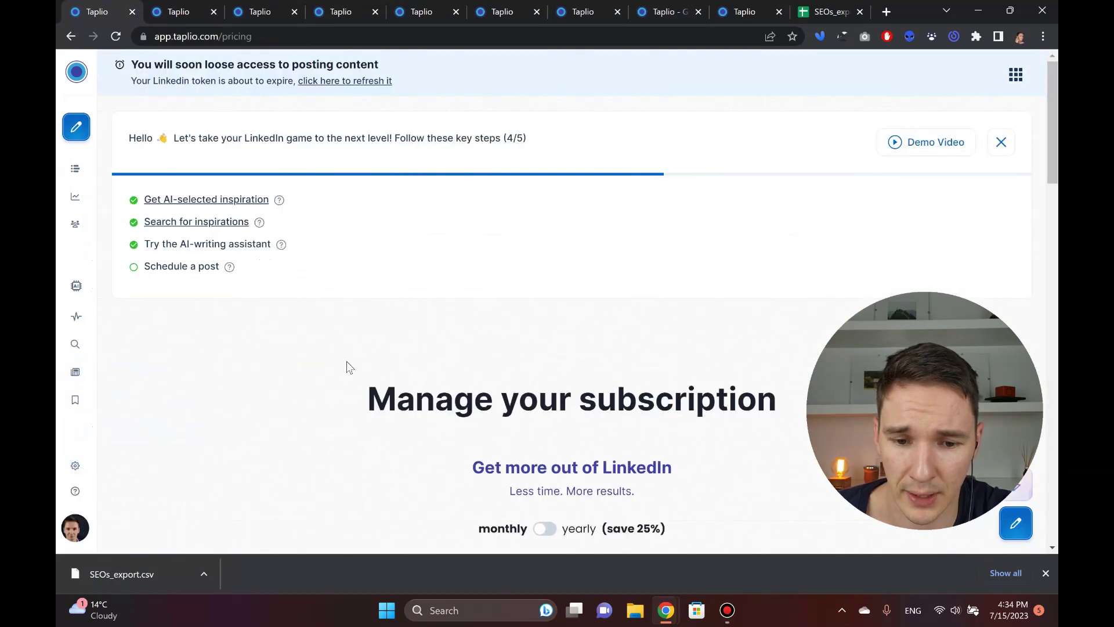
Bring the plan cards into view and highlight the Standard plan's monthly price.
{"action": "scroll", "coordinate": [360, 342], "scroll_direction": "down", "scroll_amount": 7}
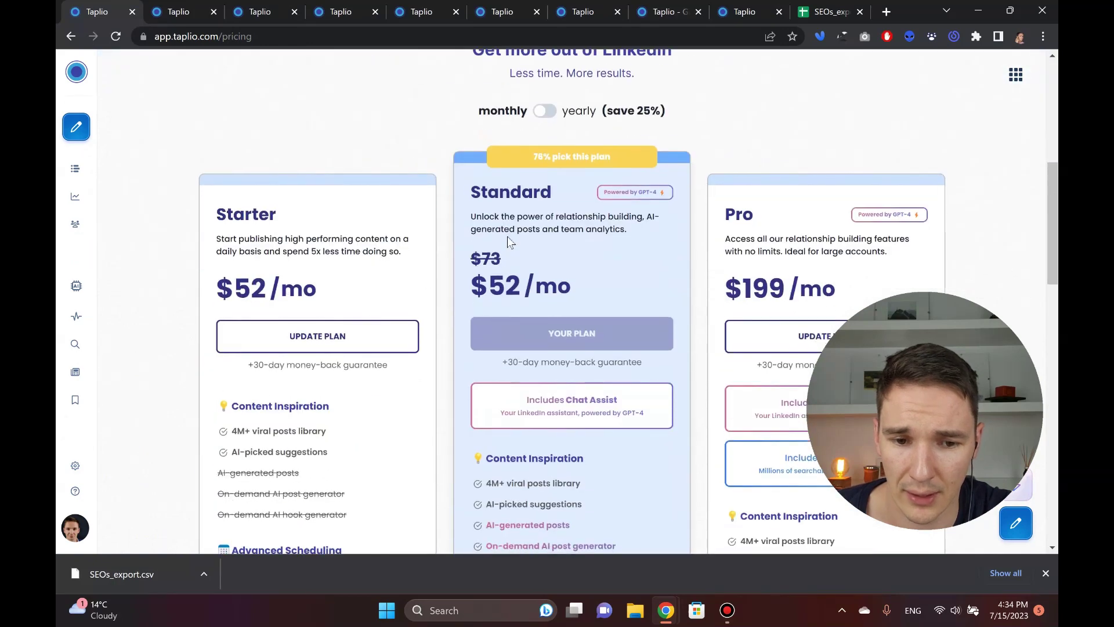
{"action": "double_click", "coordinate": [506, 286]}
{"action": "double_click", "coordinate": [506, 286]}
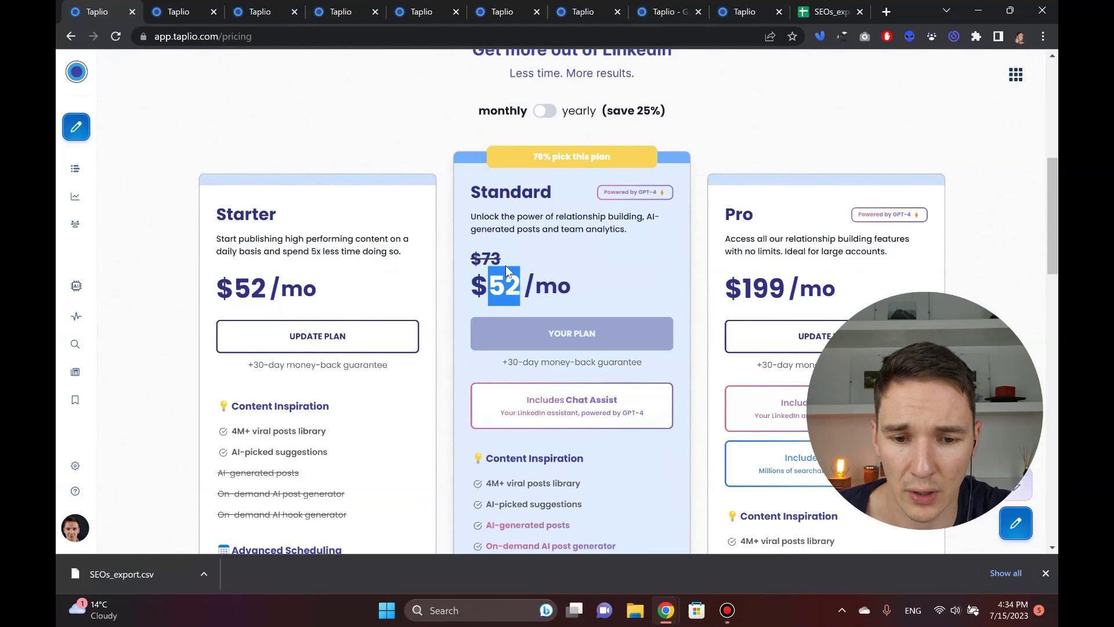
{"action": "left_click", "coordinate": [458, 140]}
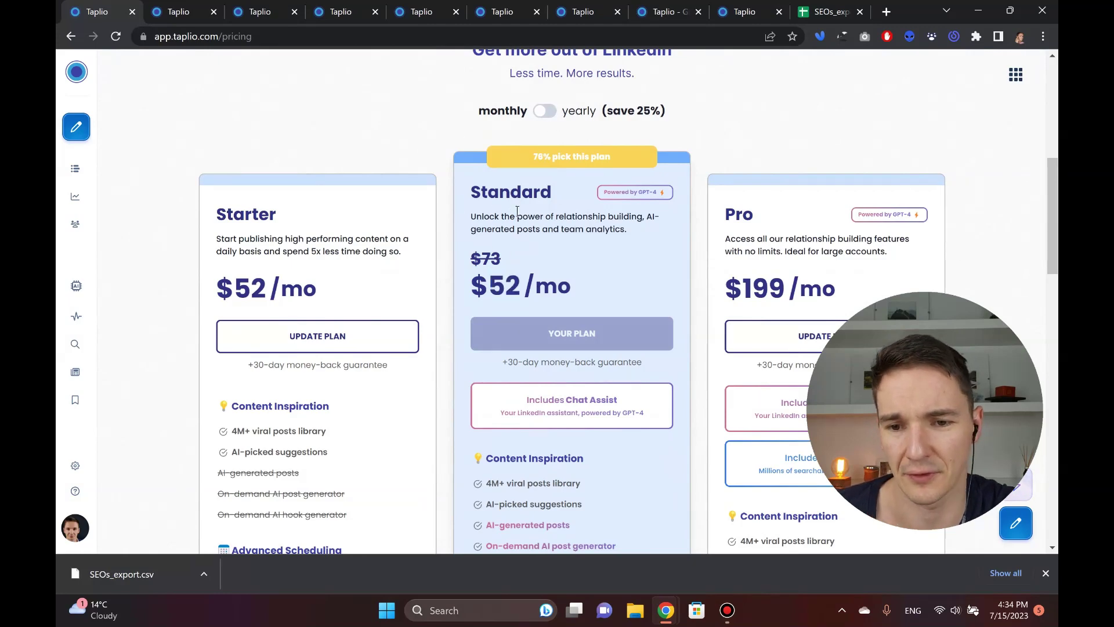
Show the yearly pricing, highlight the Standard plan's discounted and regular prices, and return to monthly pricing.
{"action": "left_click", "coordinate": [545, 111]}
{"action": "double_click", "coordinate": [499, 290]}
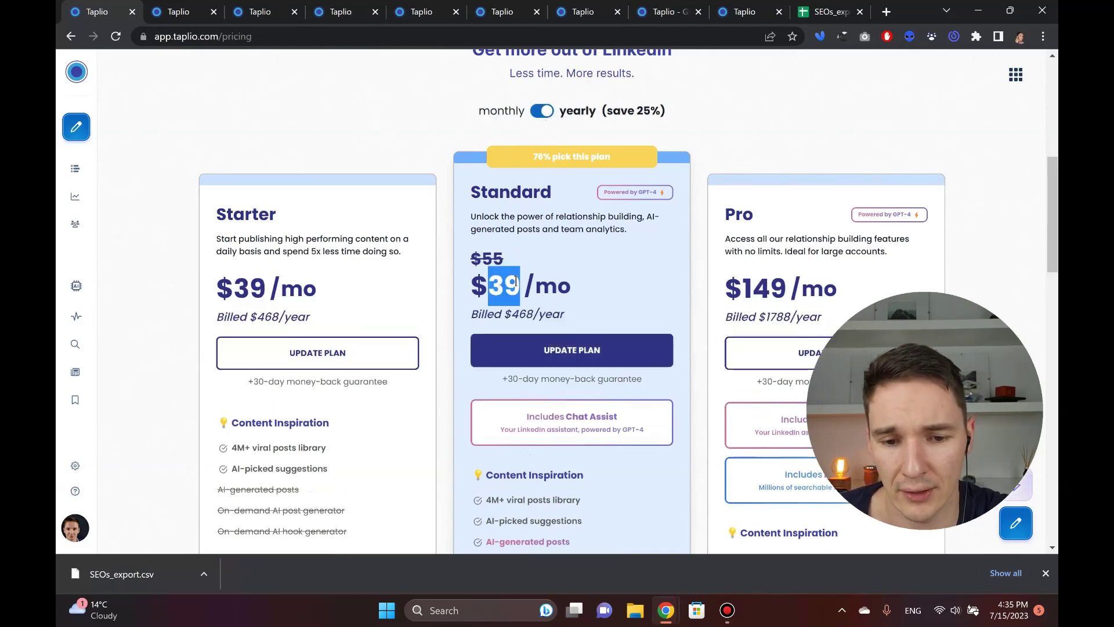
{"action": "double_click", "coordinate": [493, 259]}
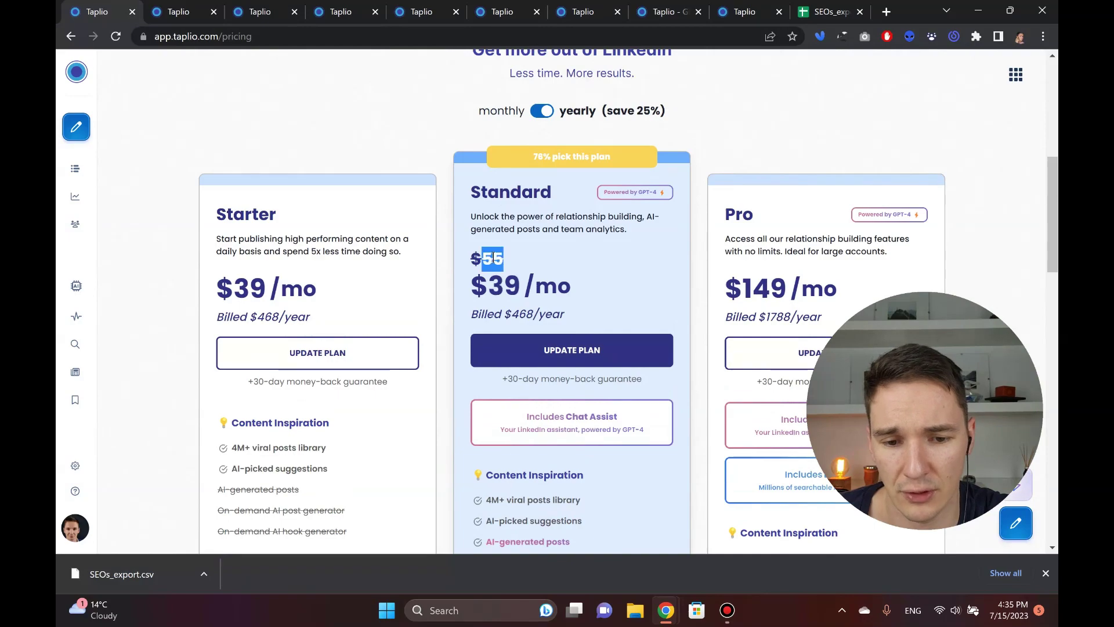
{"action": "left_click", "coordinate": [516, 109]}
{"action": "left_click", "coordinate": [509, 109]}
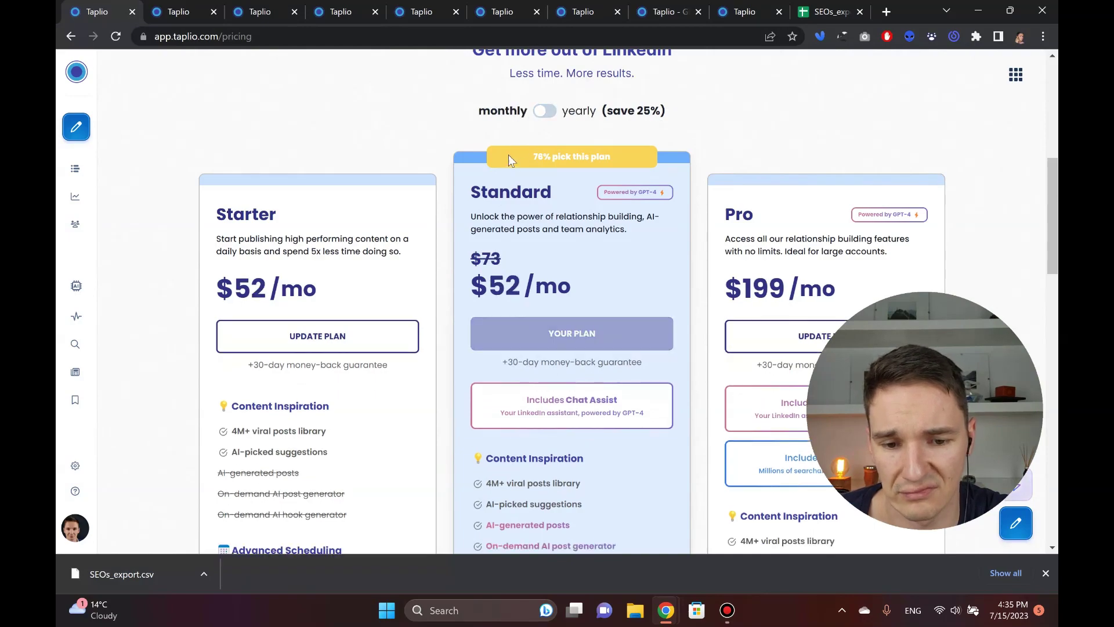
Compare the Standard plan's crossed-out monthly price with the Starter plan's price by highlighting each.
{"action": "scroll", "coordinate": [505, 155], "scroll_direction": "down", "scroll_amount": 5}
{"action": "scroll", "coordinate": [504, 158], "scroll_direction": "up", "scroll_amount": 5}
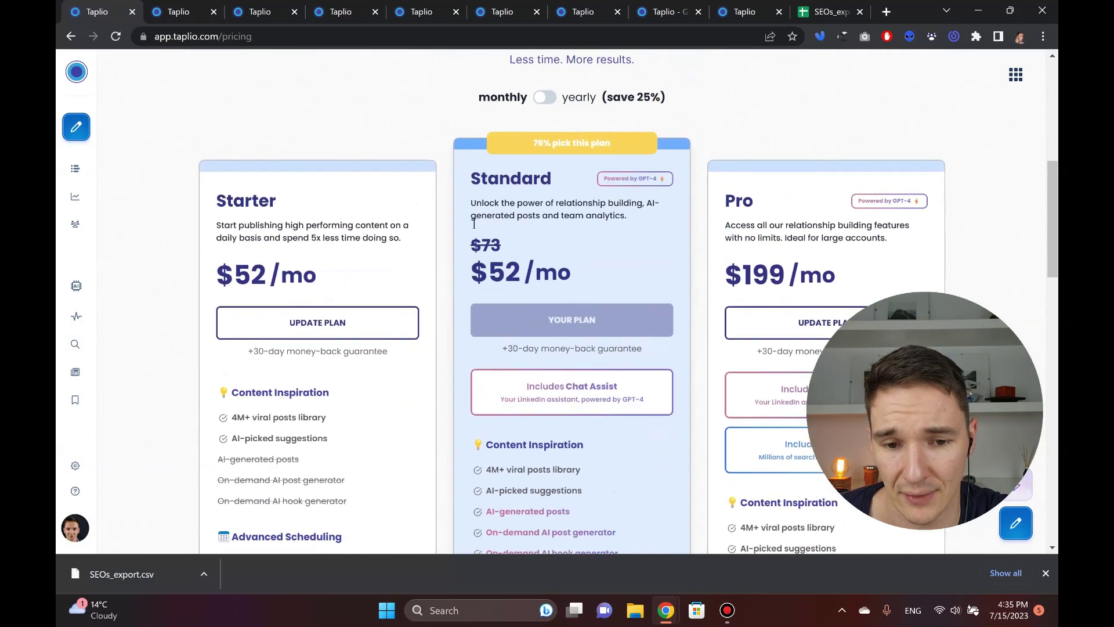
{"action": "double_click", "coordinate": [484, 256]}
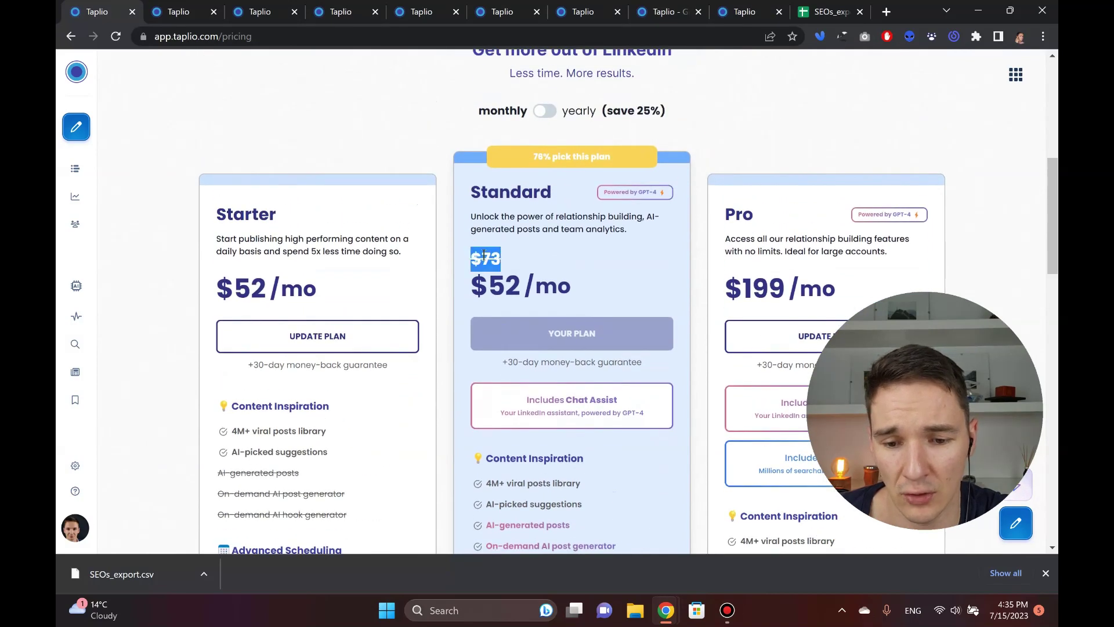
{"action": "scroll", "coordinate": [484, 256], "scroll_direction": "down", "scroll_amount": 4}
{"action": "scroll", "coordinate": [486, 206], "scroll_direction": "up", "scroll_amount": 2}
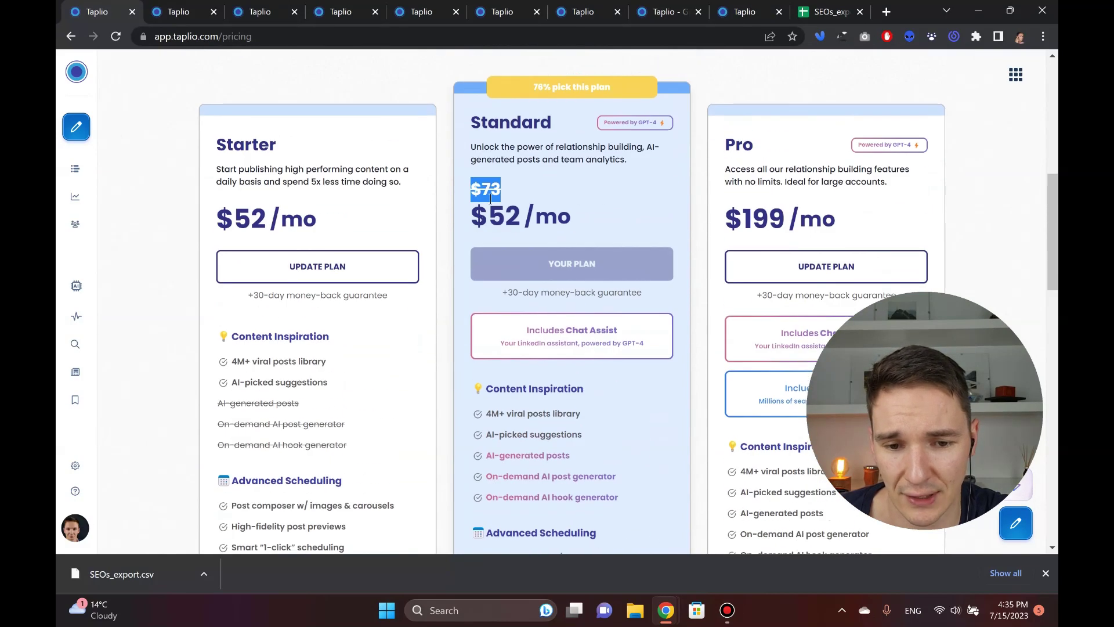
{"action": "double_click", "coordinate": [244, 224]}
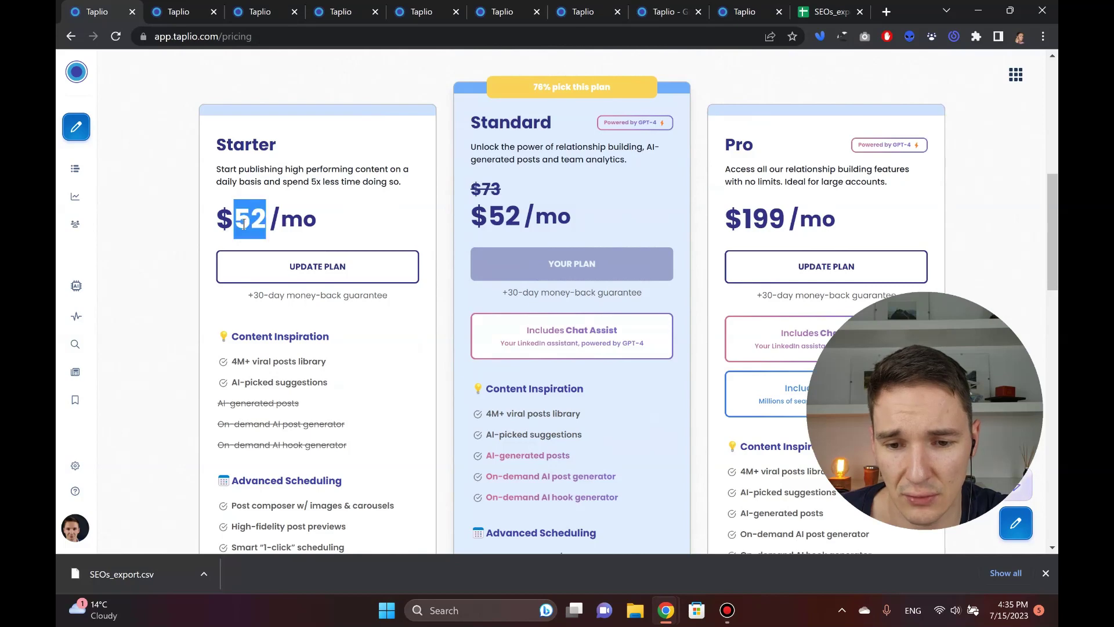
Review the Starter plan's feature list and highlight the excluded Relationship Builder features.
{"action": "scroll", "coordinate": [143, 278], "scroll_direction": "down", "scroll_amount": 1}
{"action": "scroll", "coordinate": [143, 281], "scroll_direction": "down", "scroll_amount": 2}
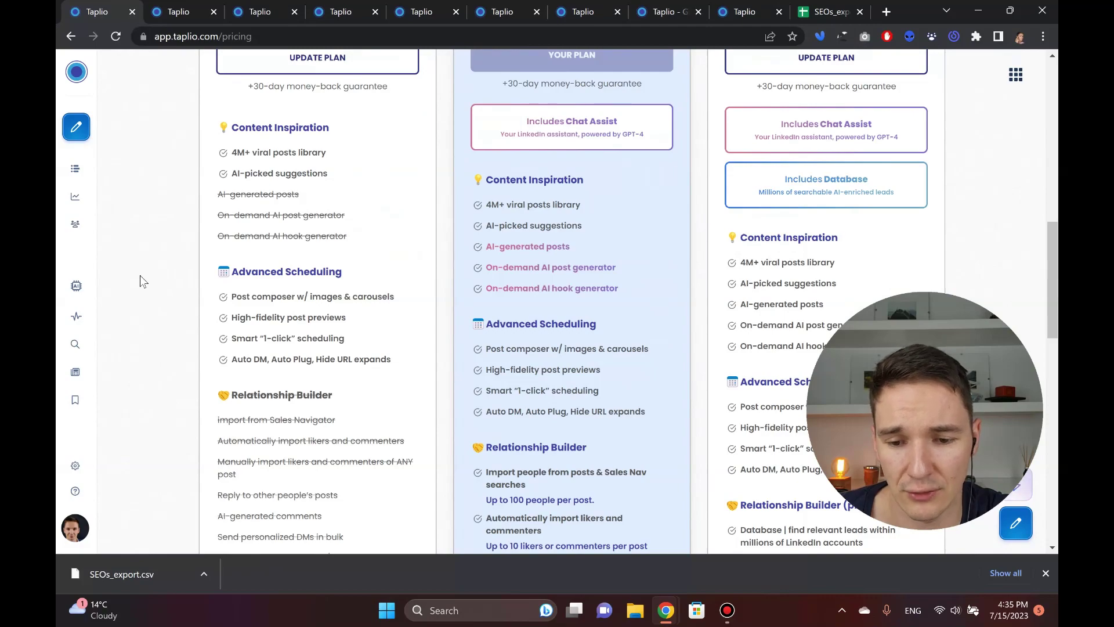
{"action": "scroll", "coordinate": [141, 276], "scroll_direction": "down", "scroll_amount": 3}
{"action": "left_click_drag", "start_coordinate": [264, 195], "coordinate": [269, 370]}
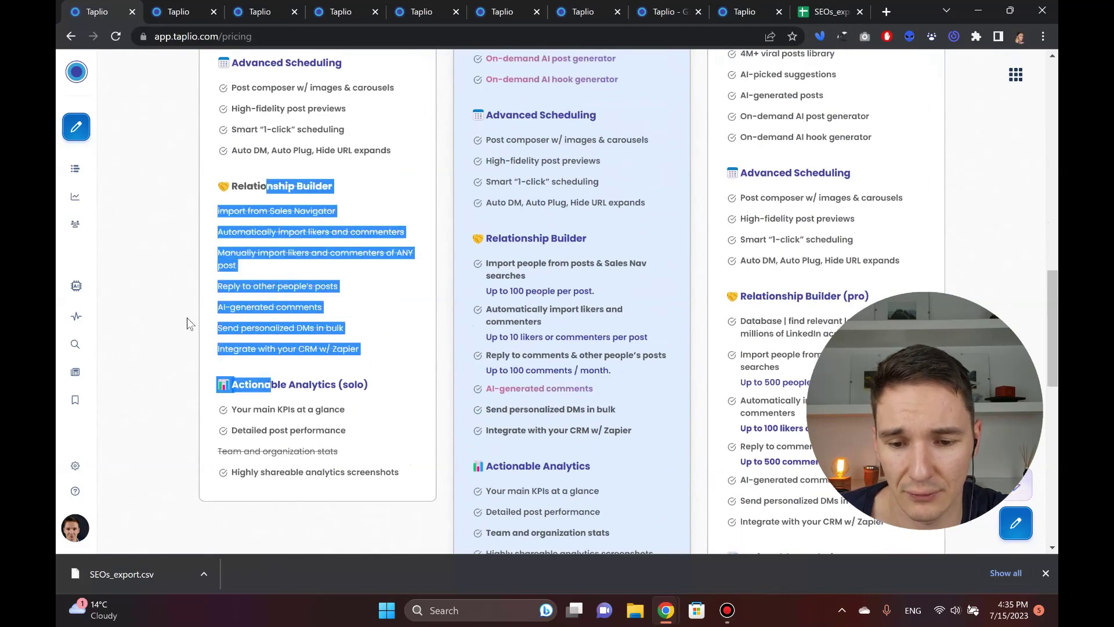
Look through the other open Taplio pages, including Database and Direct Messages, and return to the Engage page.
{"action": "scroll", "coordinate": [189, 314], "scroll_direction": "up", "scroll_amount": 10}
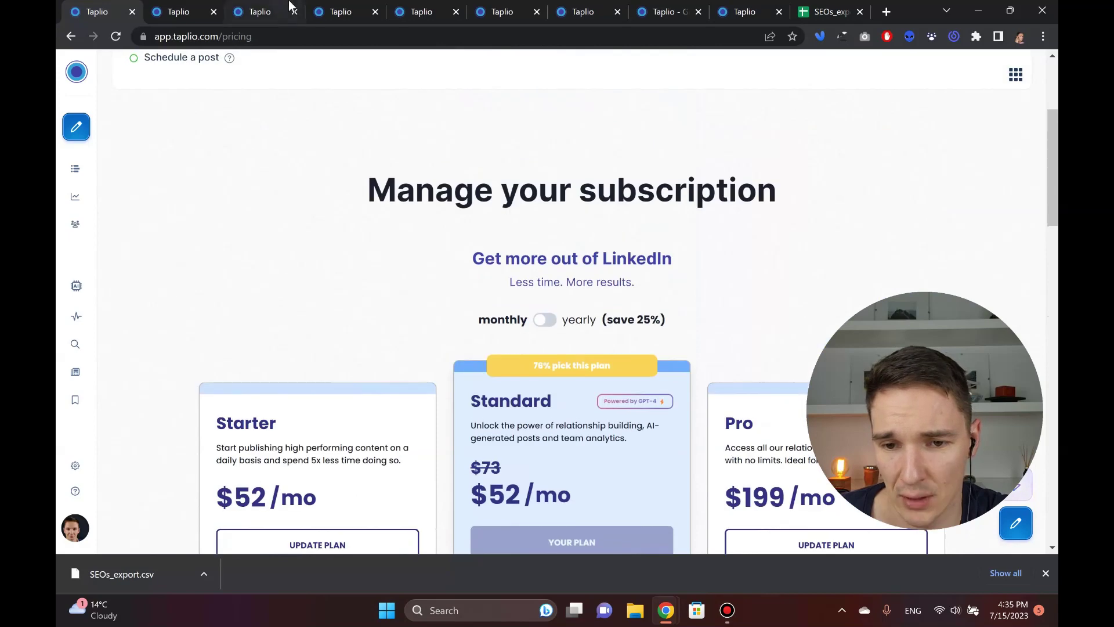
{"action": "left_click", "coordinate": [289, 9]}
{"action": "left_click", "coordinate": [340, 8]}
{"action": "left_click", "coordinate": [410, 7]}
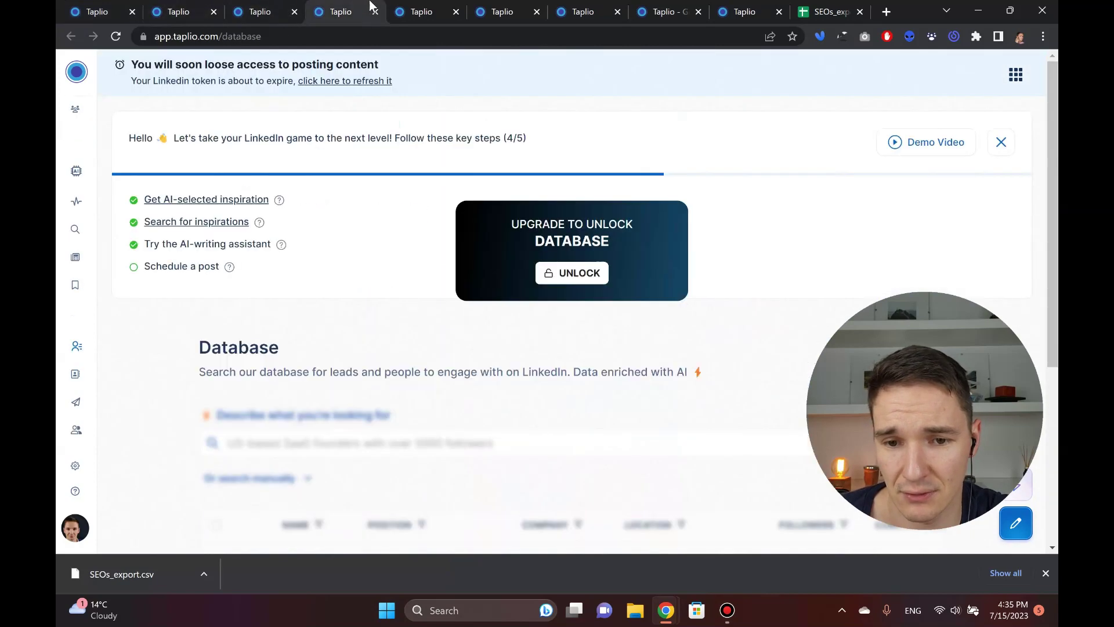
{"action": "left_click", "coordinate": [499, 9]}
{"action": "left_click", "coordinate": [580, 9]}
{"action": "left_click", "coordinate": [737, 8]}
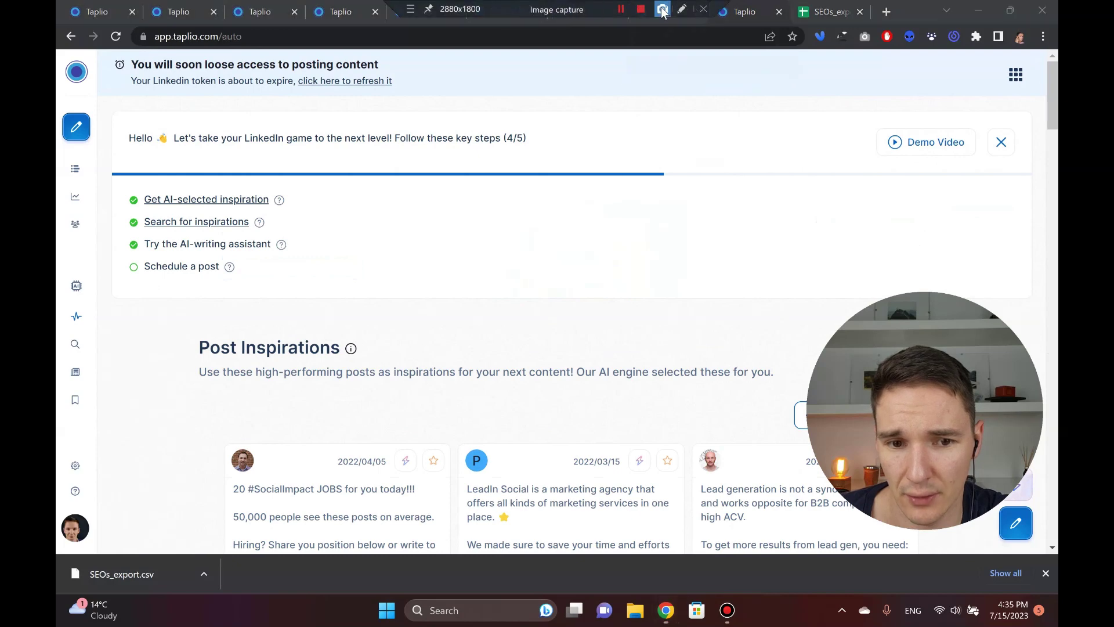
{"action": "left_click", "coordinate": [660, 16]}
{"action": "left_click", "coordinate": [582, 11]}
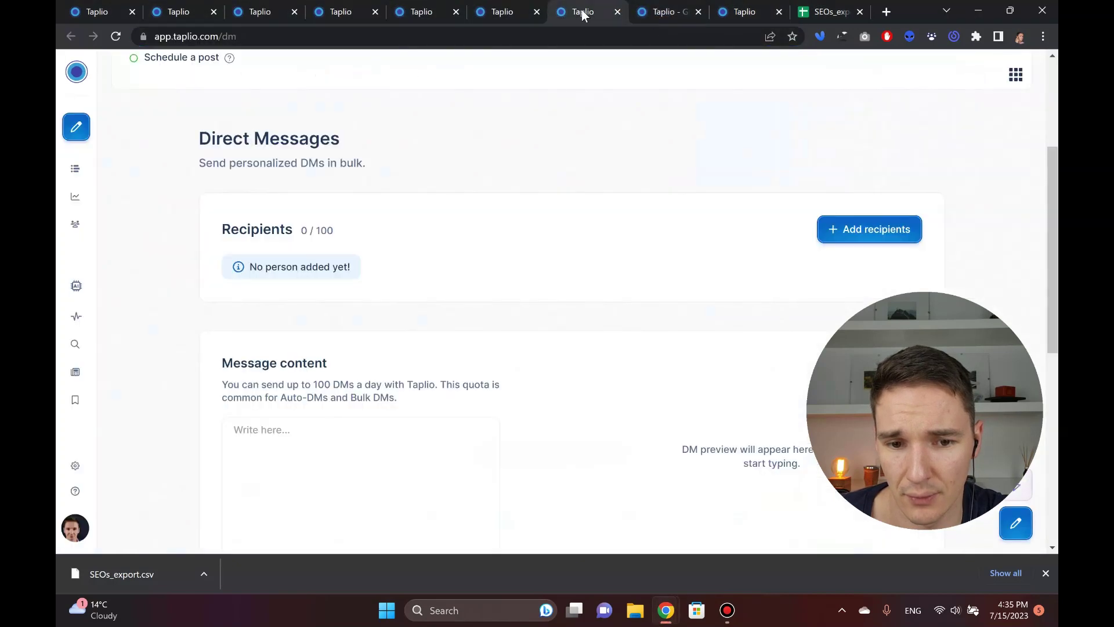
{"action": "left_click", "coordinate": [499, 19]}
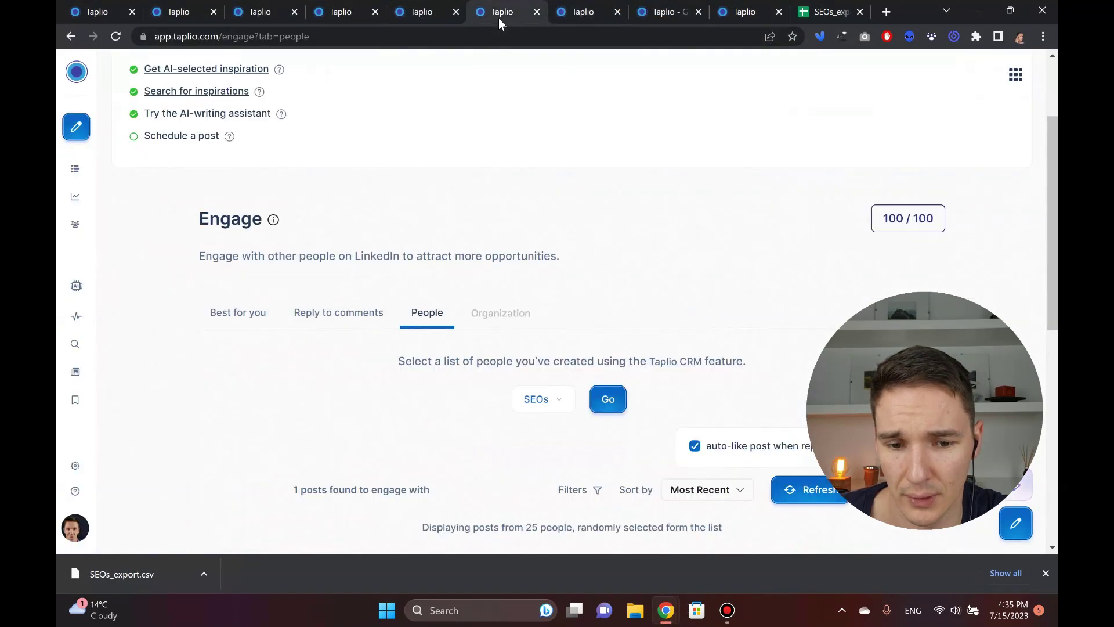
Review the post retrieved for the SEOs list, highlighting the note about how many people's posts are displayed.
{"action": "scroll", "coordinate": [554, 210], "scroll_direction": "down", "scroll_amount": 7}
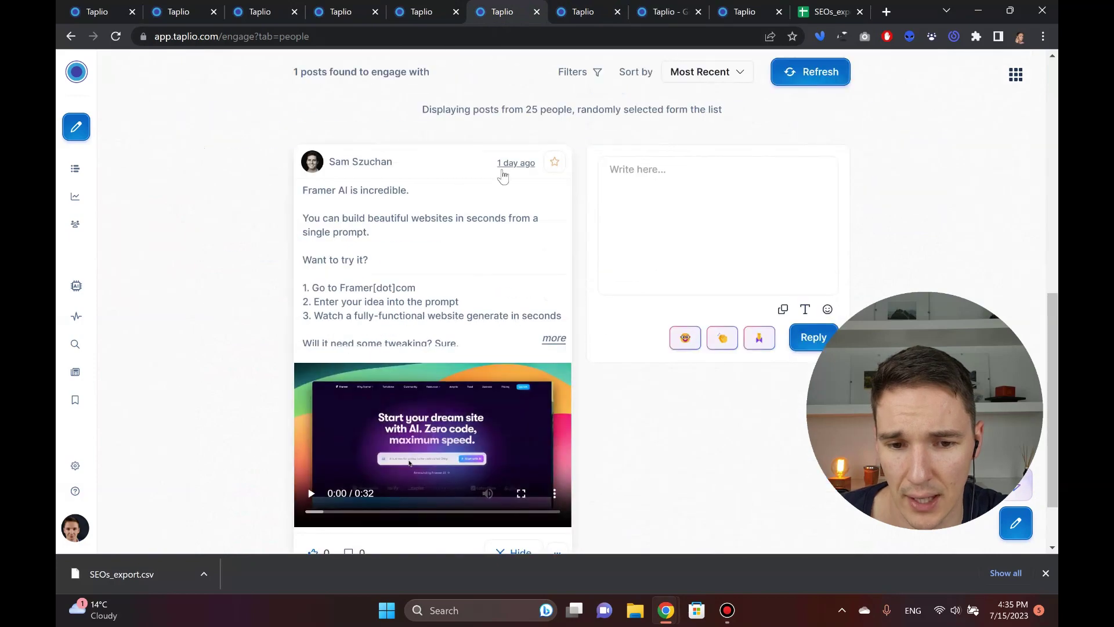
{"action": "scroll", "coordinate": [549, 230], "scroll_direction": "up", "scroll_amount": 2}
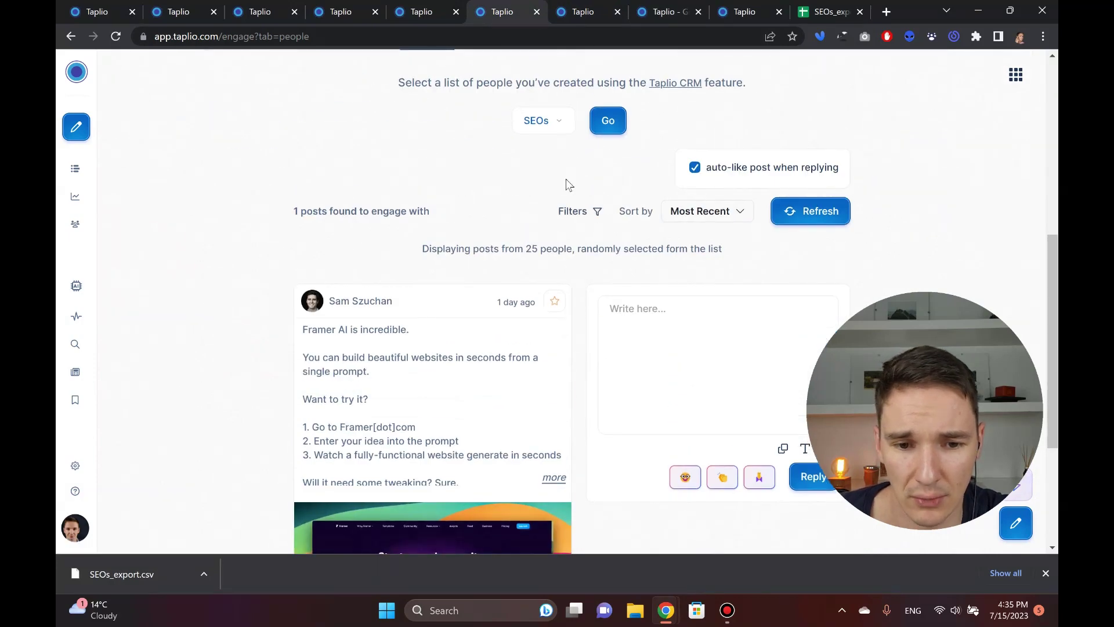
{"action": "triple_click", "coordinate": [489, 248]}
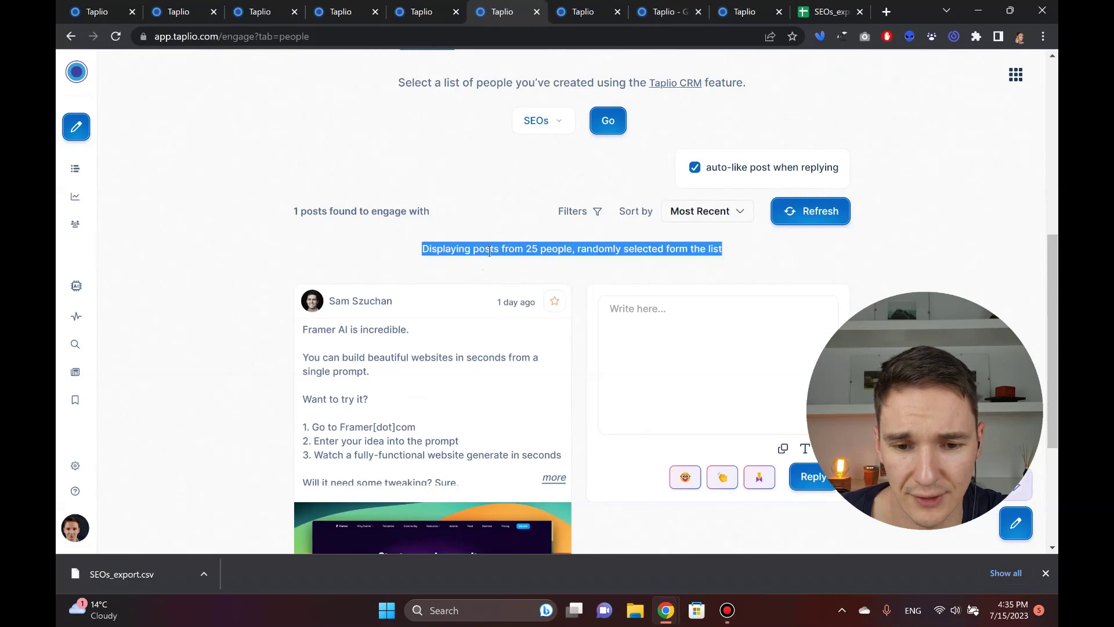
{"action": "left_click", "coordinate": [582, 267]}
{"action": "scroll", "coordinate": [584, 264], "scroll_direction": "down", "scroll_amount": 3}
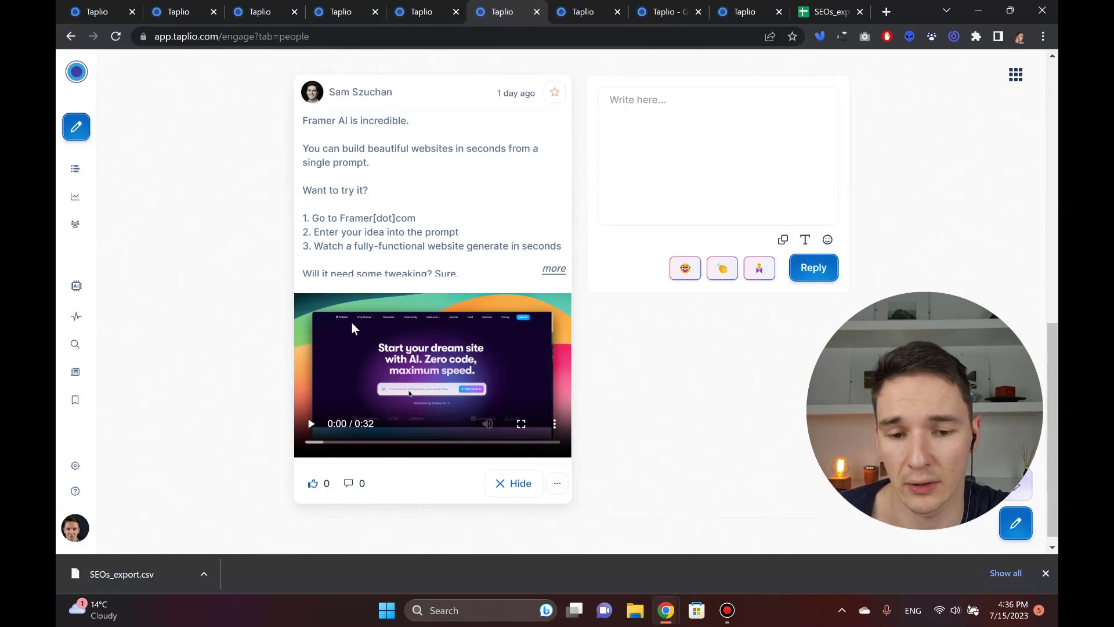
{"action": "scroll", "coordinate": [348, 363], "scroll_direction": "up", "scroll_amount": 10}
{"action": "scroll", "coordinate": [356, 366], "scroll_direction": "down", "scroll_amount": 4}
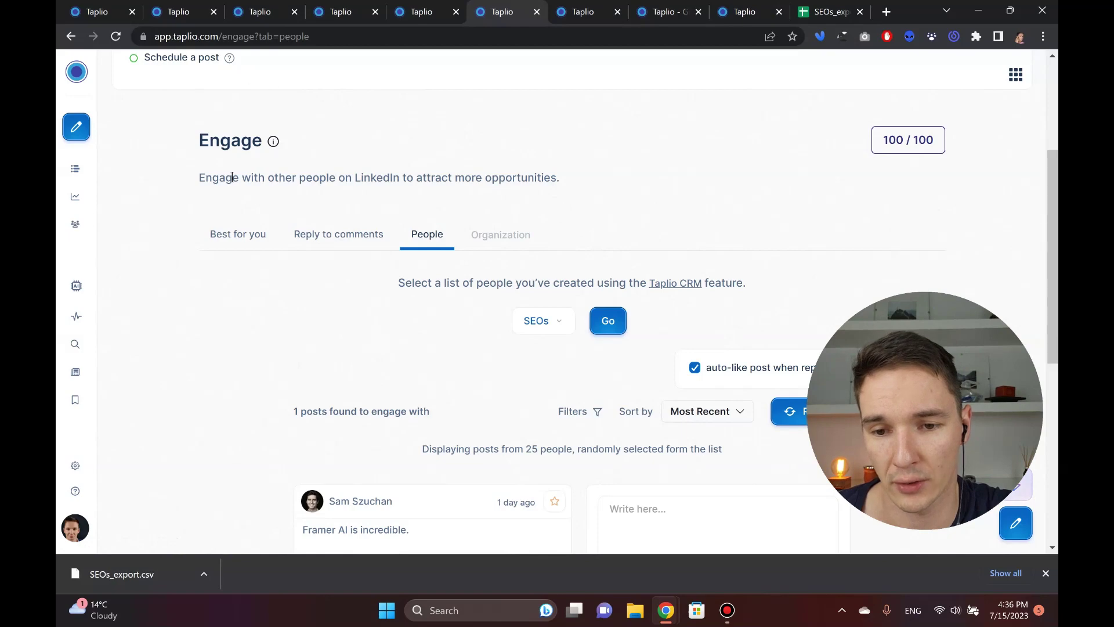
{"action": "scroll", "coordinate": [231, 178], "scroll_direction": "up", "scroll_amount": 3}
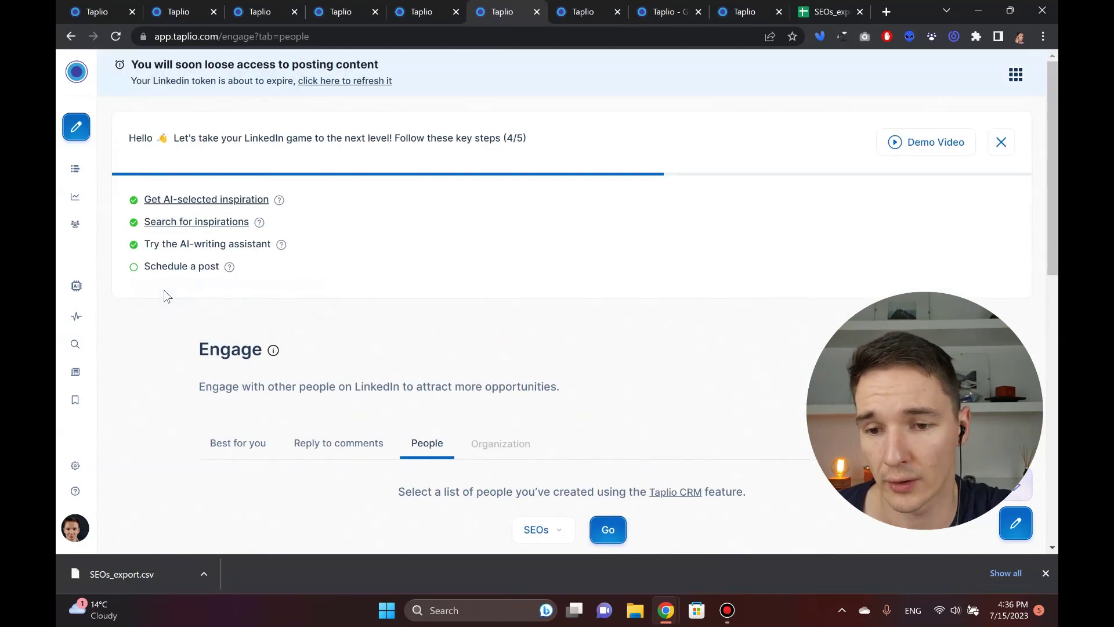